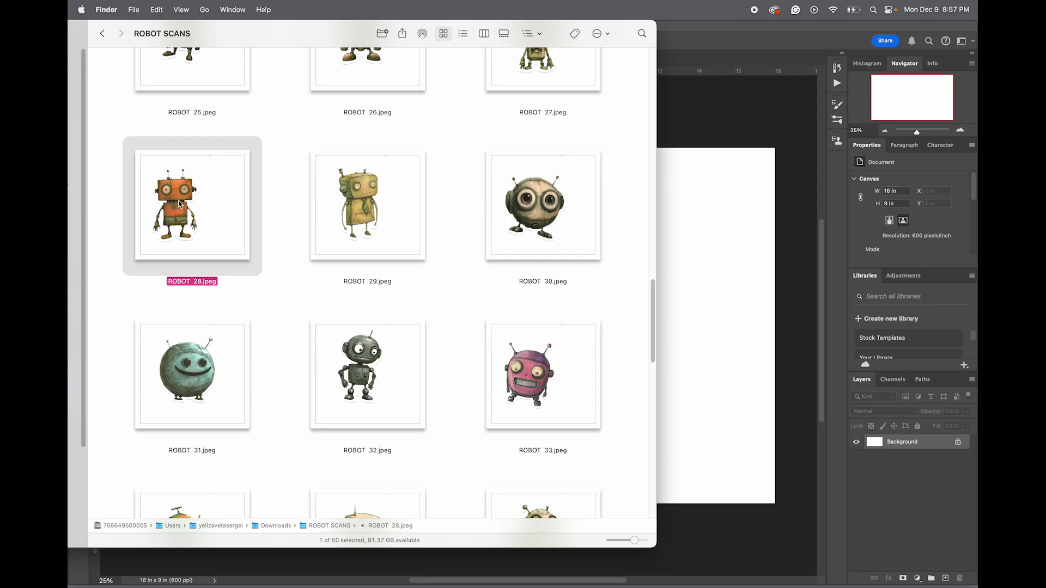
Find ROBOT 28.jpeg in the ROBOT SCANS folder and place it into the blank Photoshop document
scroll(314, 274, "up", 3)
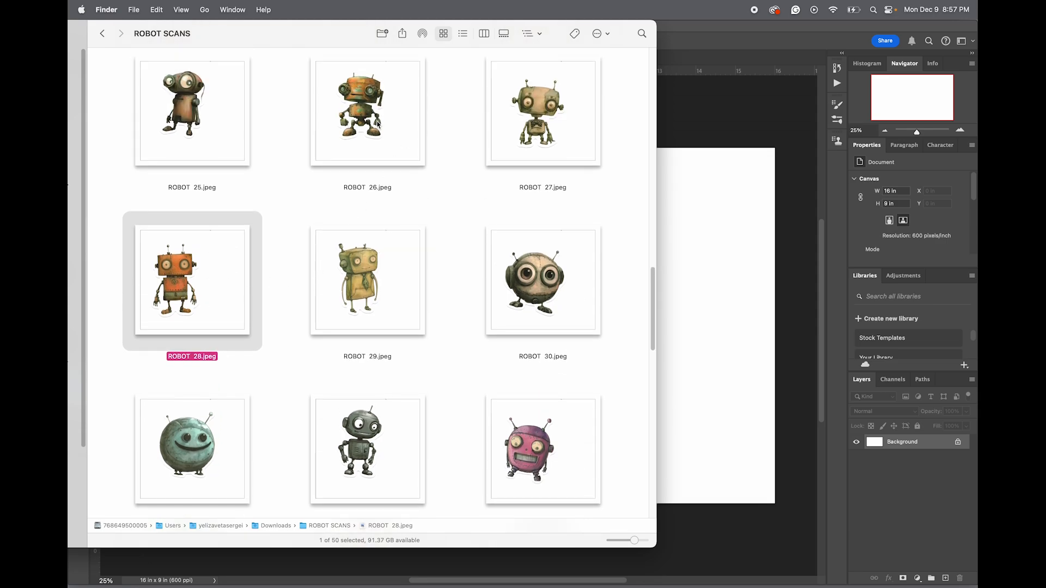
scroll(297, 152, "up", 9)
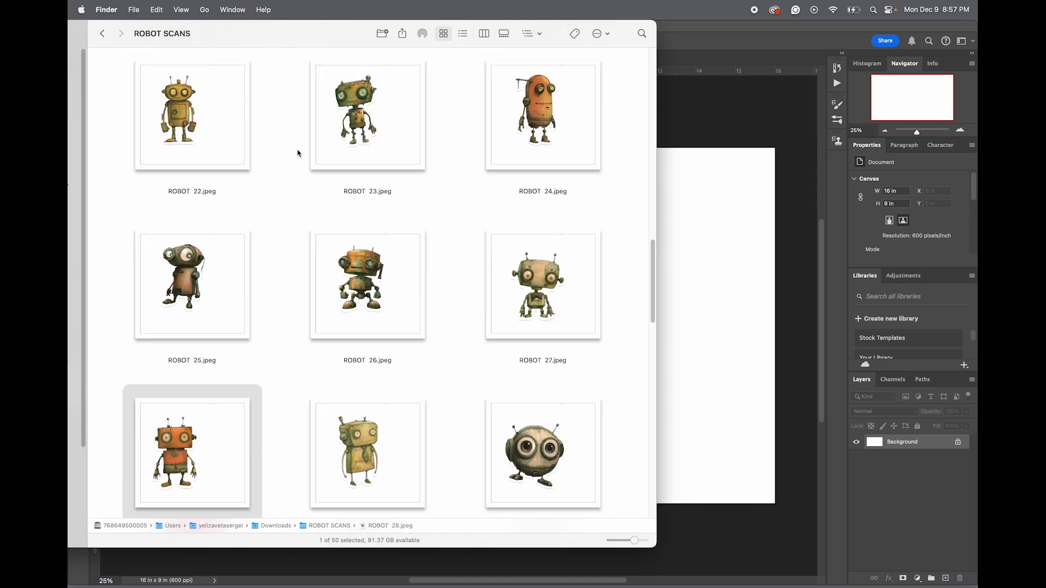
scroll(299, 192, "up", 4)
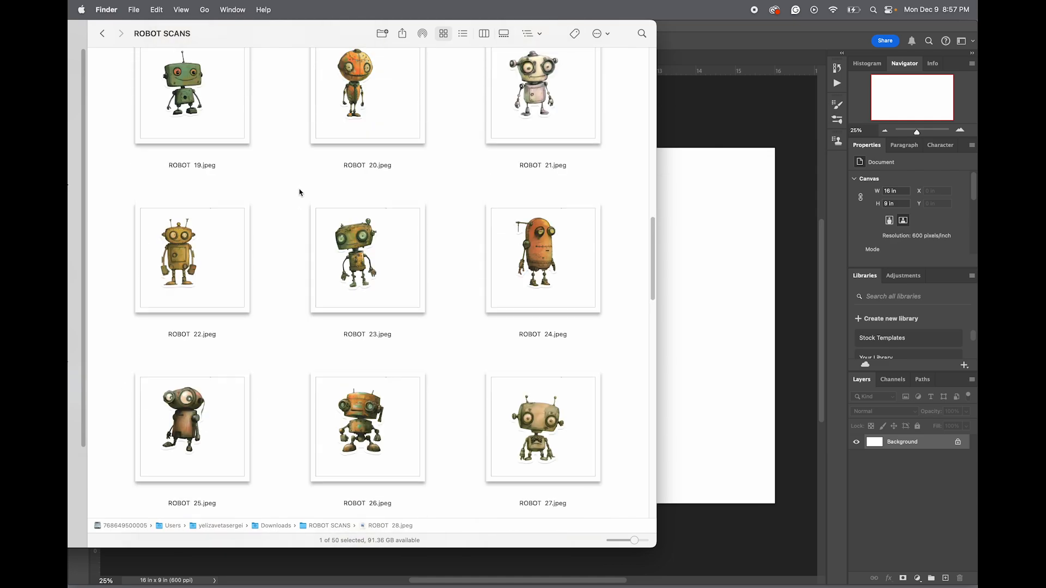
scroll(274, 244, "down", 15)
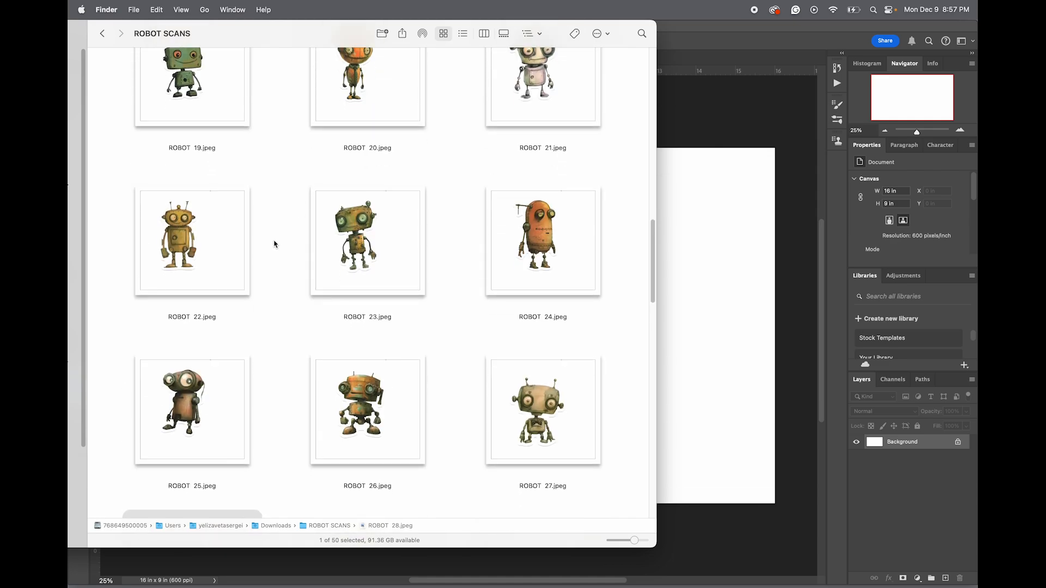
scroll(274, 247, "down", 4)
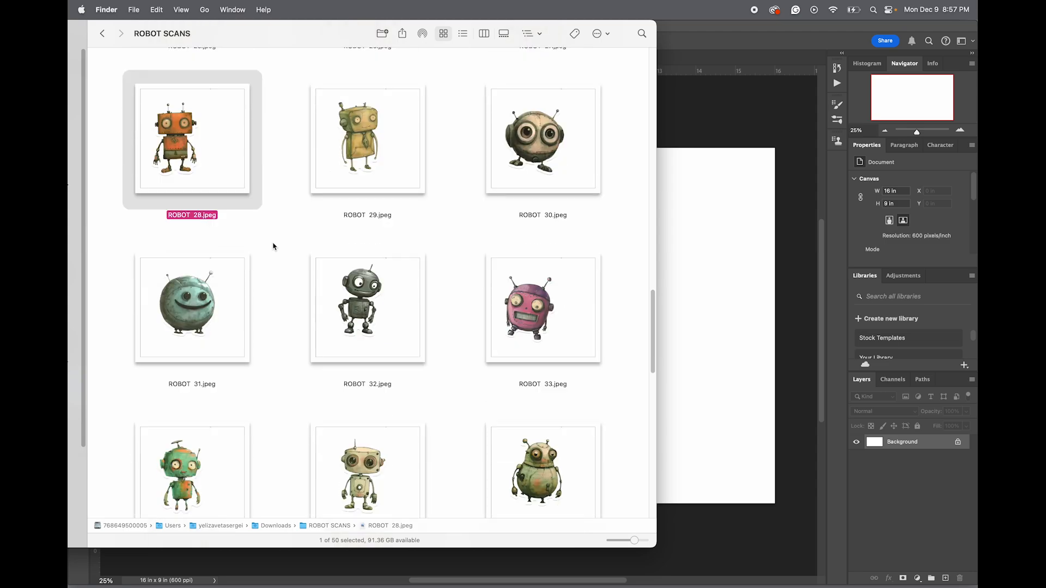
left_click_drag(201, 163, 394, 292)
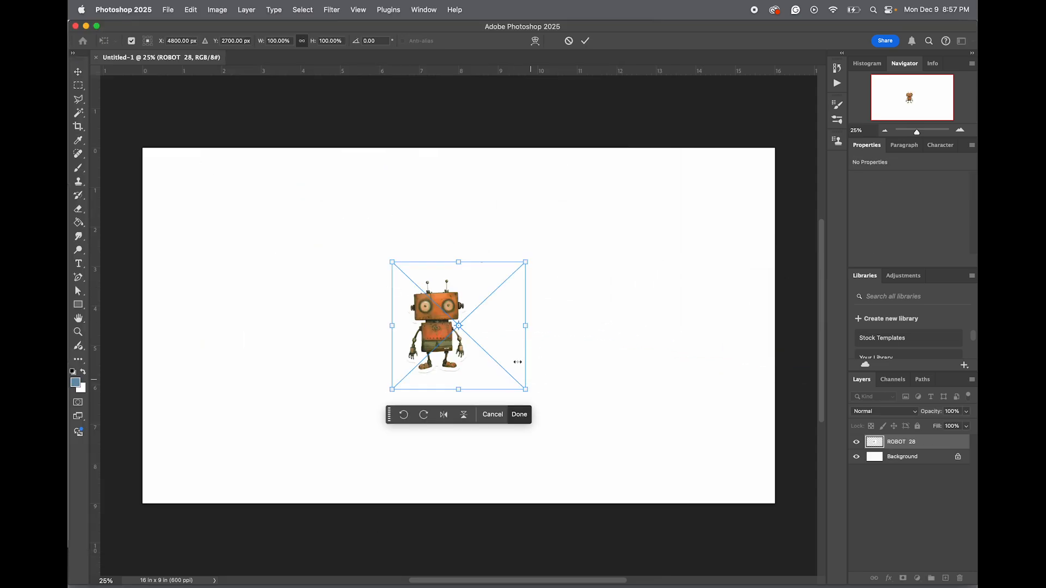
Enlarge the placed robot image to about 9.1 in wide, commit it, and shift it left of the canvas centre
left_click_drag(525, 260, 714, 83)
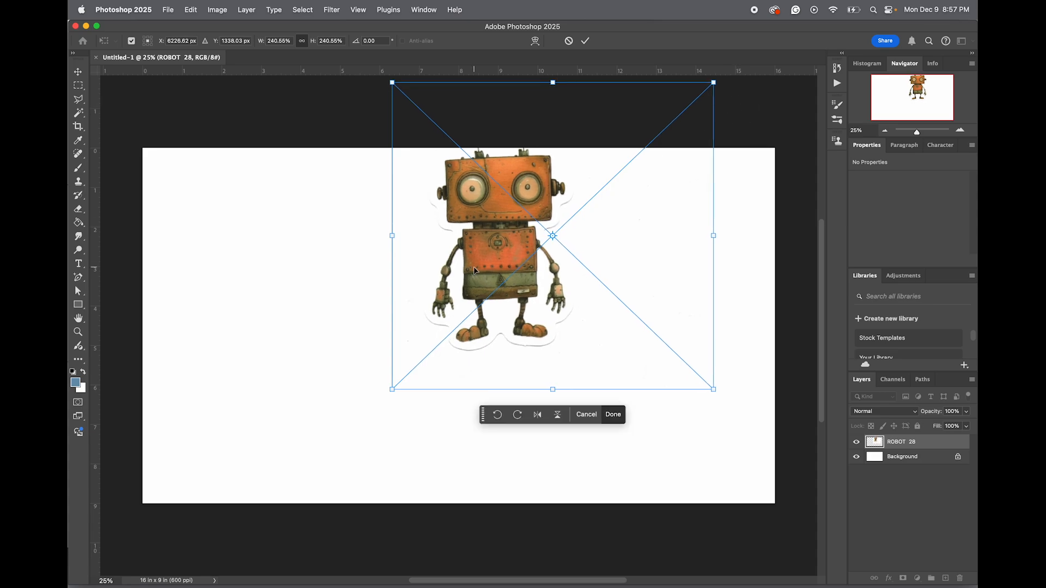
left_click_drag(482, 239, 362, 312)
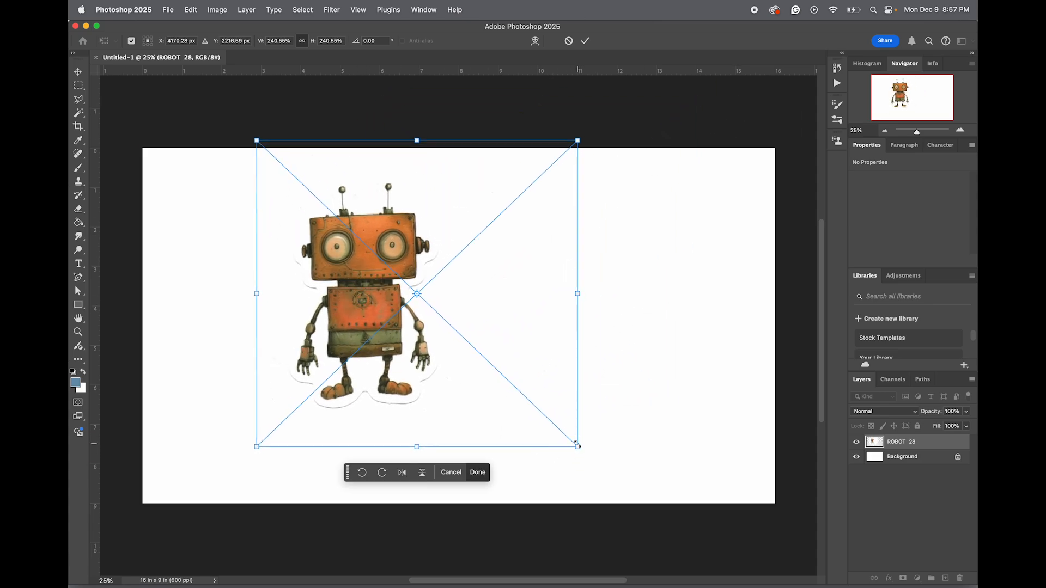
left_click_drag(578, 445, 616, 479)
key("Return")
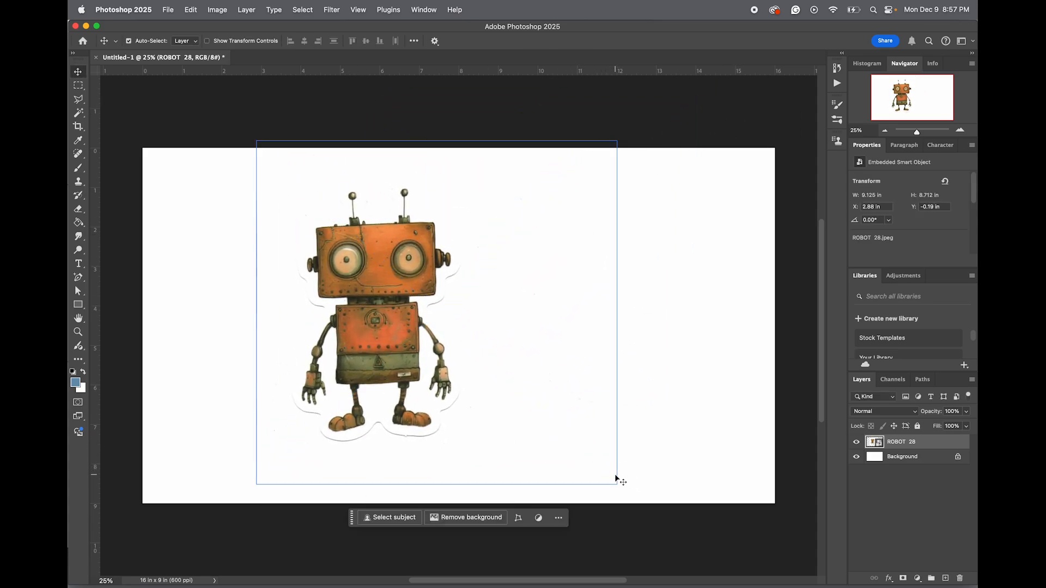
left_click(208, 219)
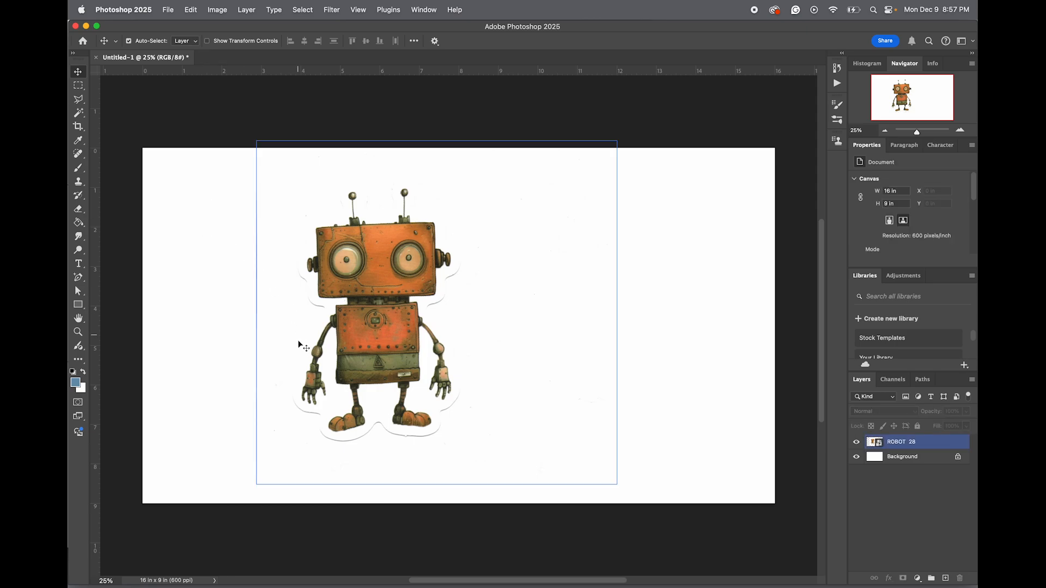
left_click_drag(383, 294, 373, 305)
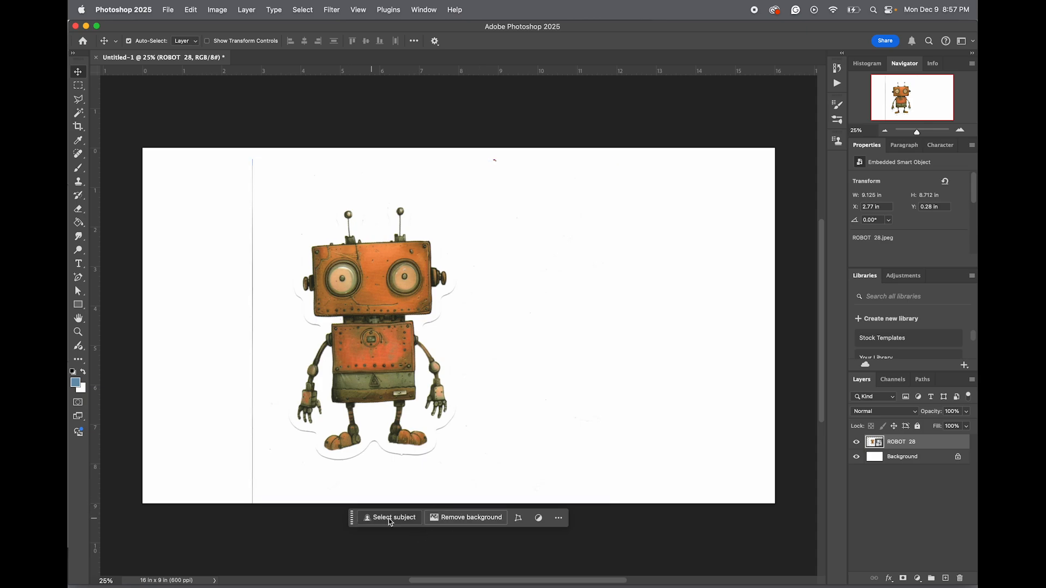
left_click(424, 10)
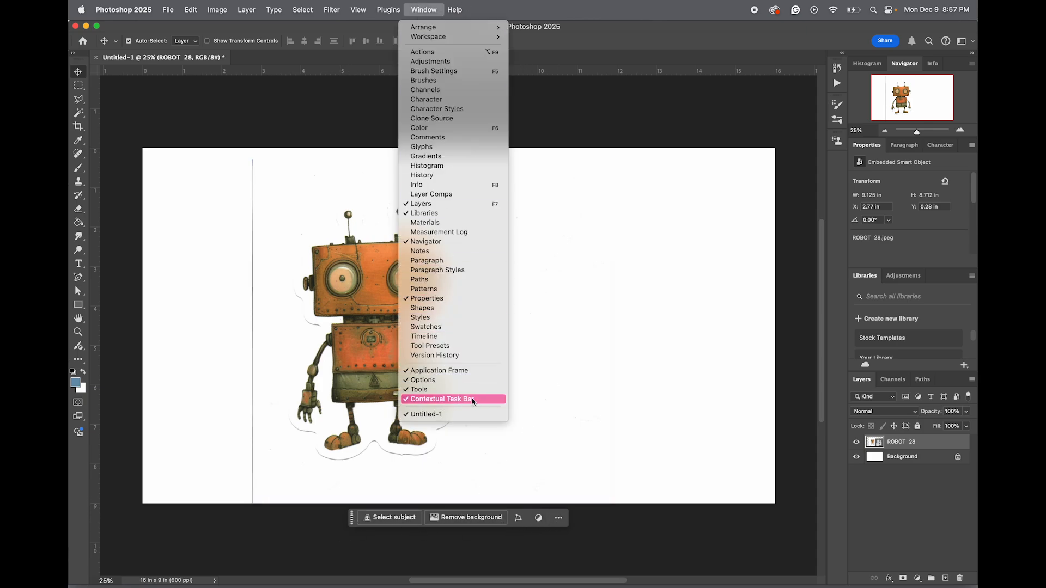
left_click(626, 450)
Add a blue Solid Color fill layer directly above the Background layer
left_click(903, 460)
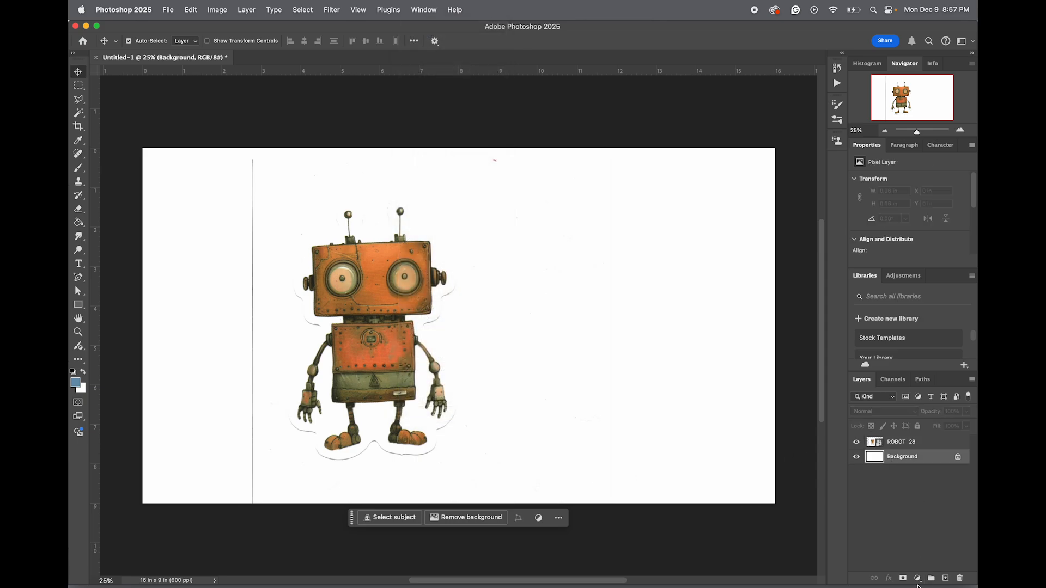
left_click(918, 579)
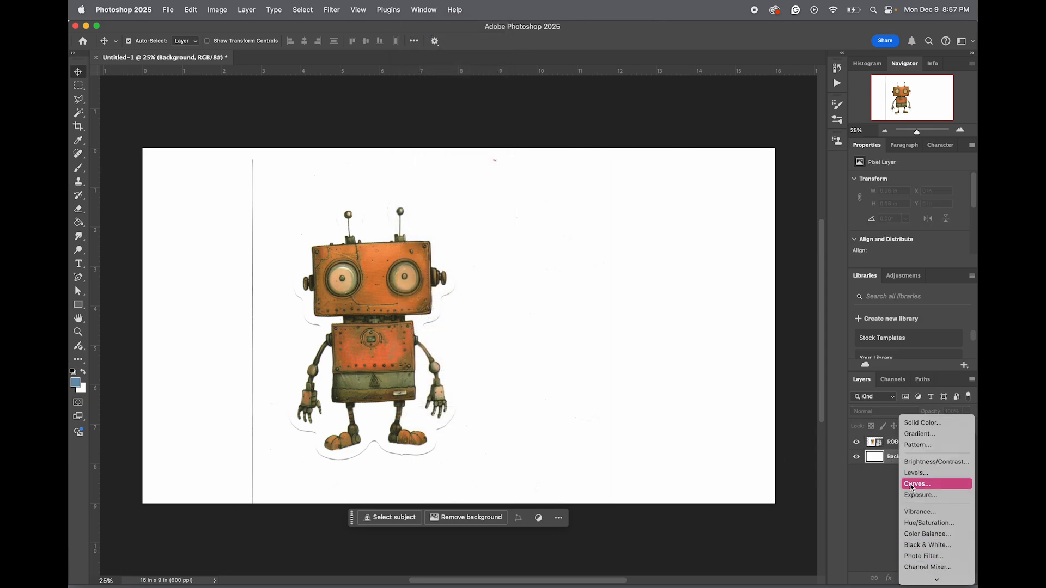
left_click(921, 423)
left_click(932, 420)
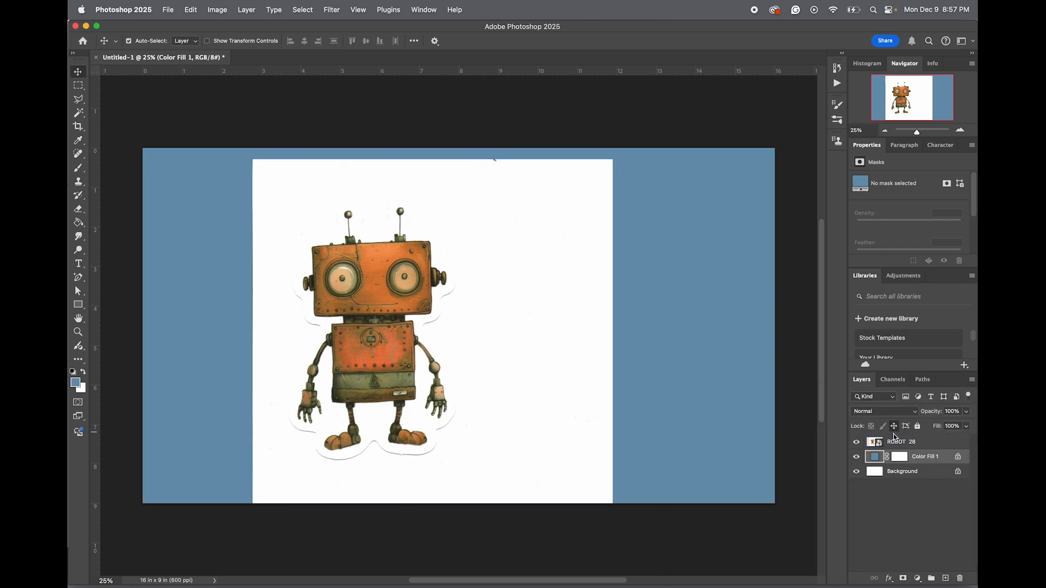
Nudge the ROBOT 28 layer slightly upward and remove its background
left_click(889, 442)
left_click_drag(484, 433, 483, 428)
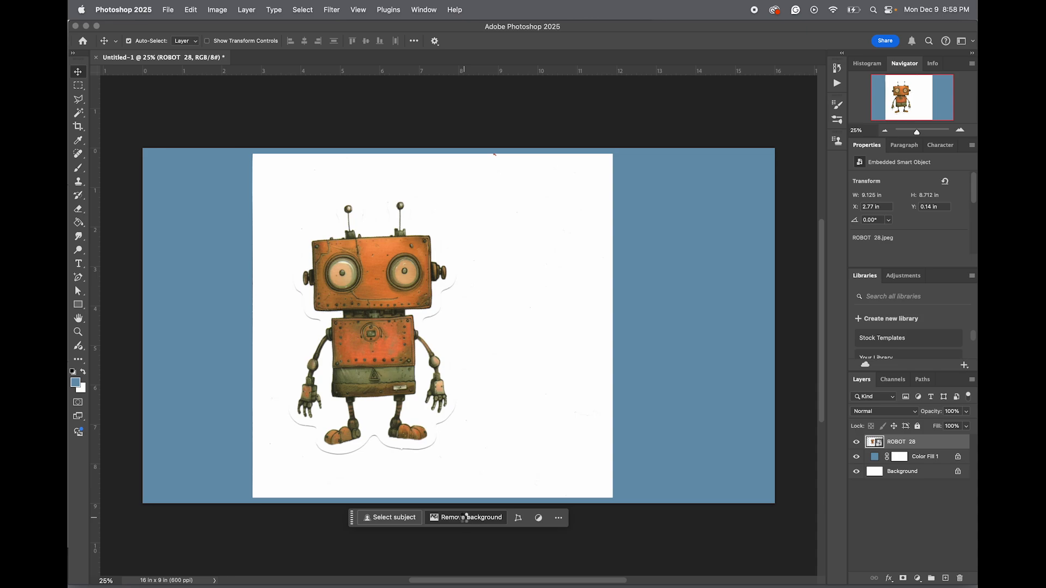
left_click(466, 517)
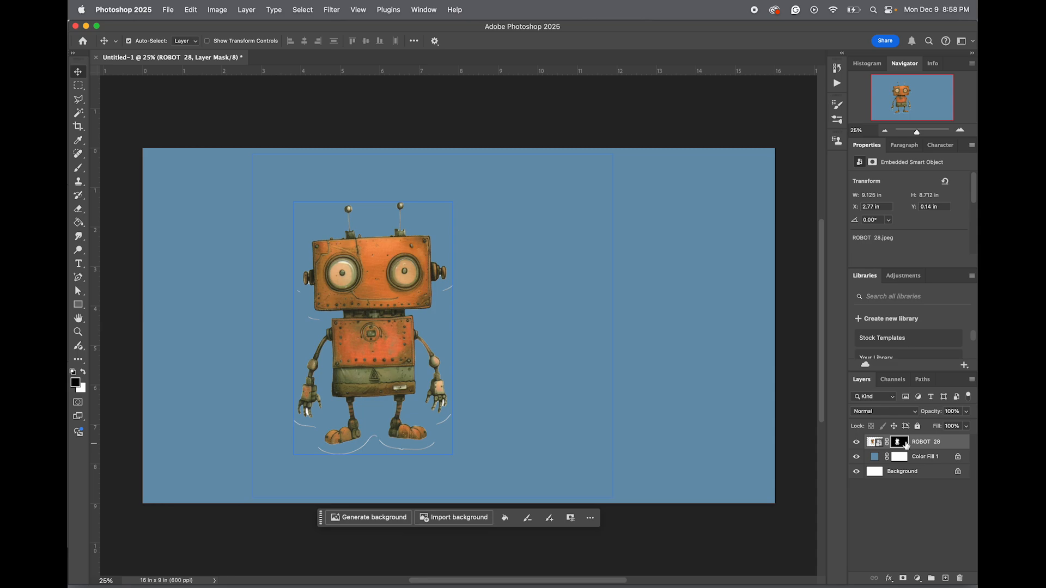
Paint black on the robot's layer mask with a 125 px brush to hide the leftover outlines around the feet
key("b")
right_click(485, 429)
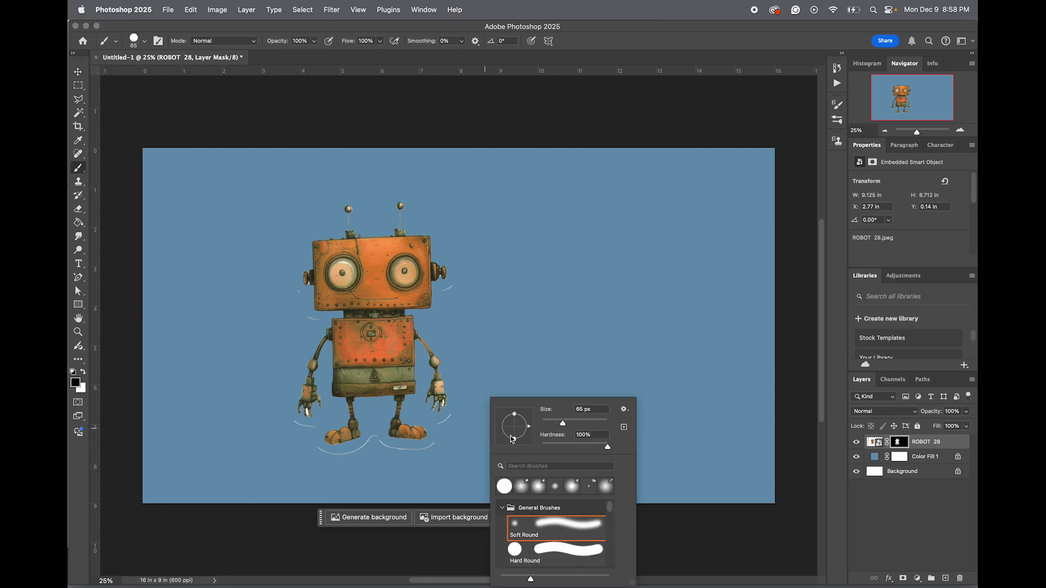
left_click(456, 414)
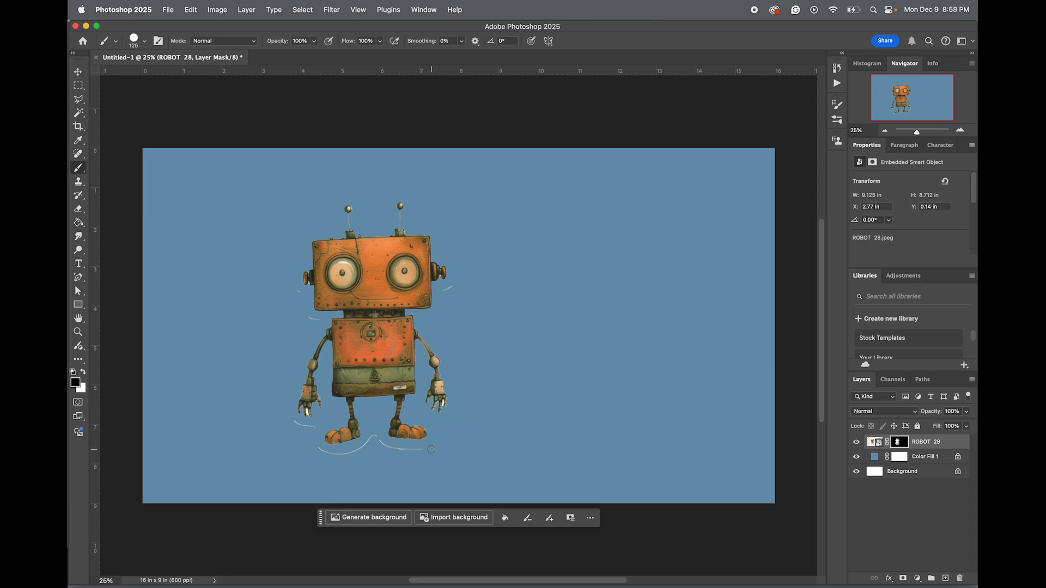
mouse_move(418, 454)
left_mouse_down()
mouse_move(367, 454)
mouse_move(390, 449)
mouse_move(358, 453)
left_mouse_up()
left_click_drag(368, 448, 316, 449)
Try to select the white gap between the robot's fingers with the Magic Wand, Contiguous off, and make white the foreground colour
key("z")
left_click(400, 388)
left_click(400, 388)
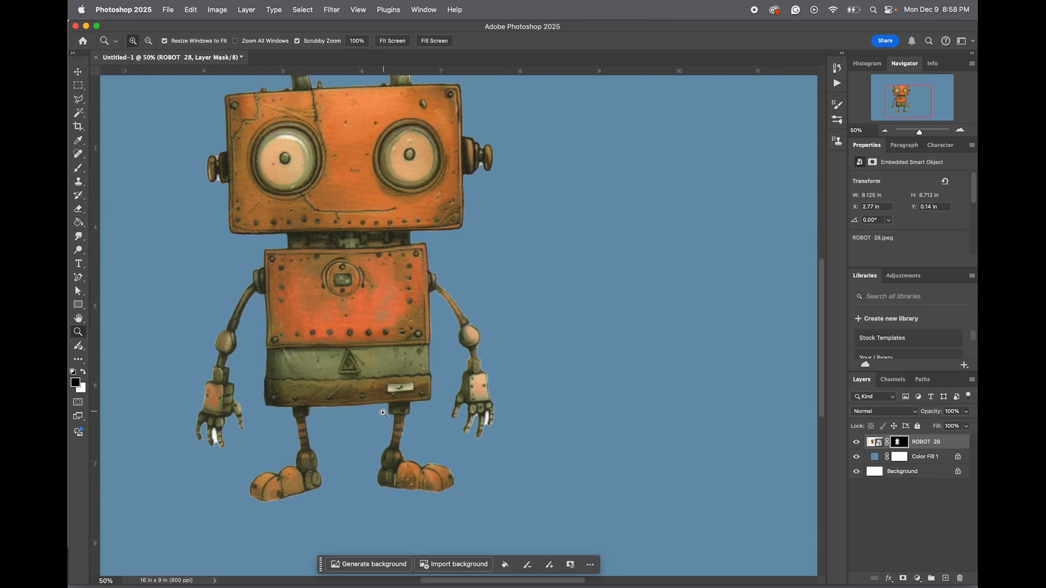
left_click(384, 413)
left_click(384, 414)
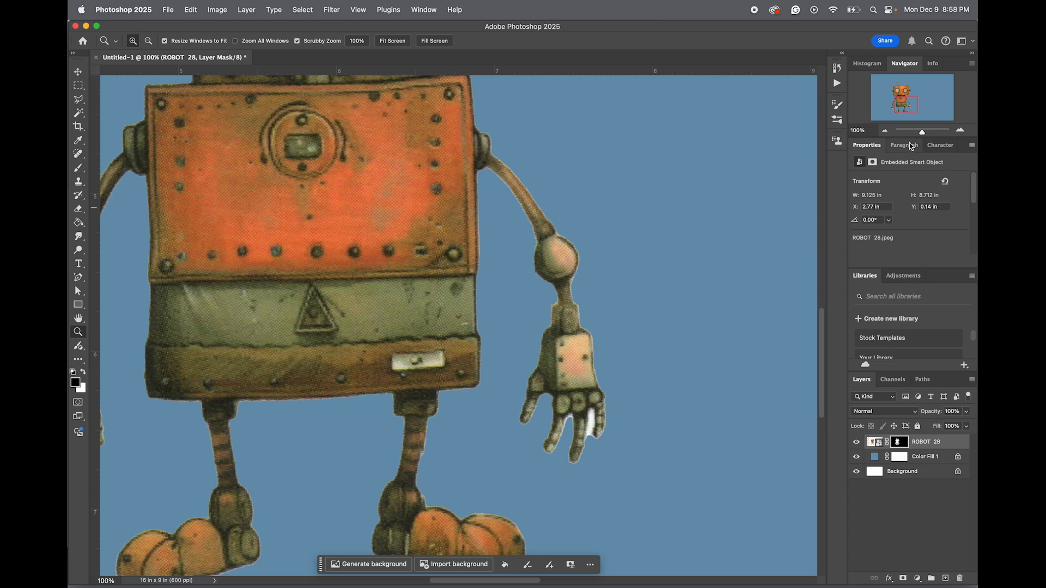
key("b")
left_click_drag(910, 104, 906, 107)
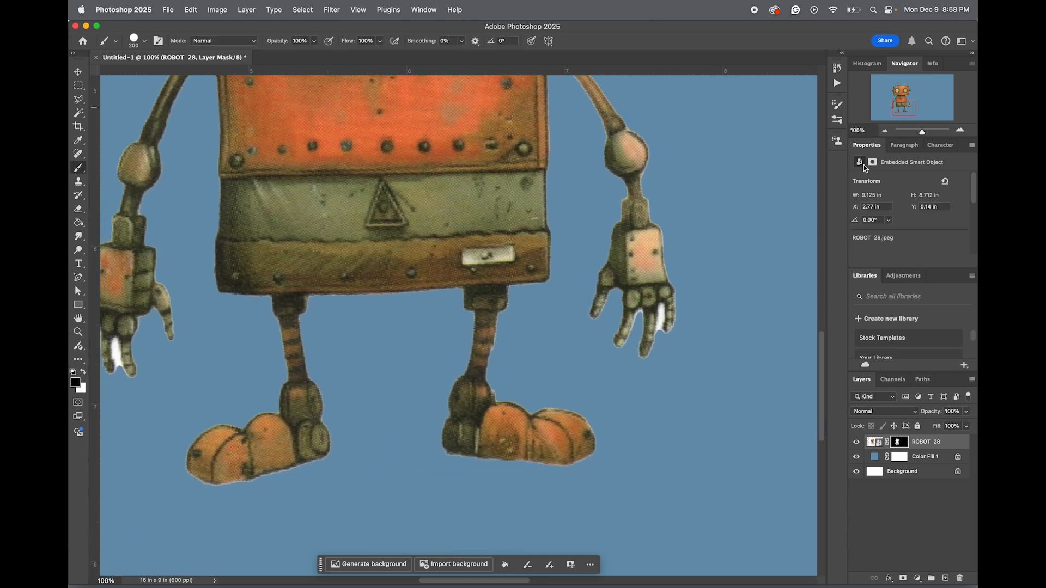
key("w")
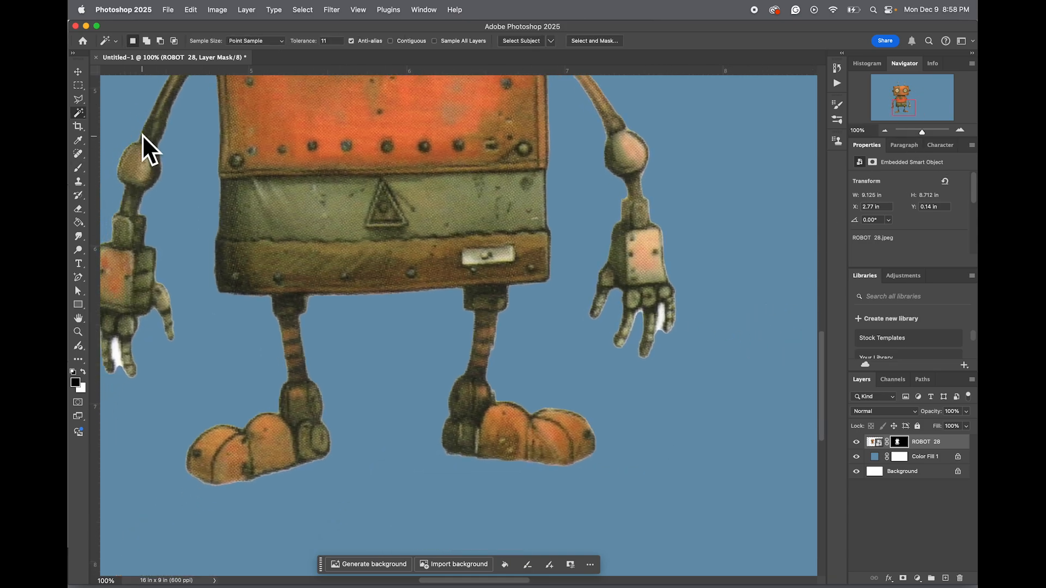
left_click(663, 314)
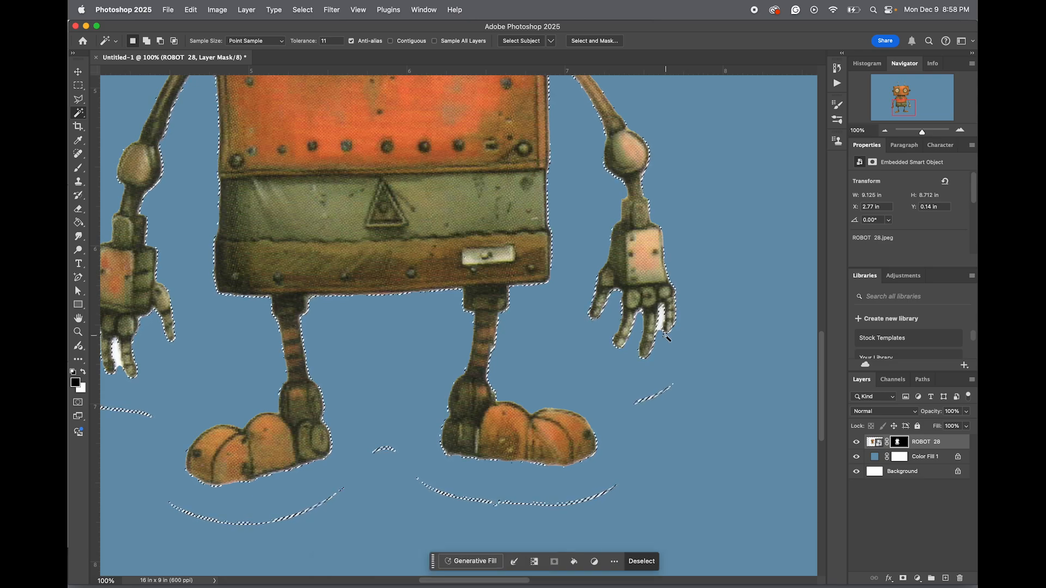
key("v")
key("x")
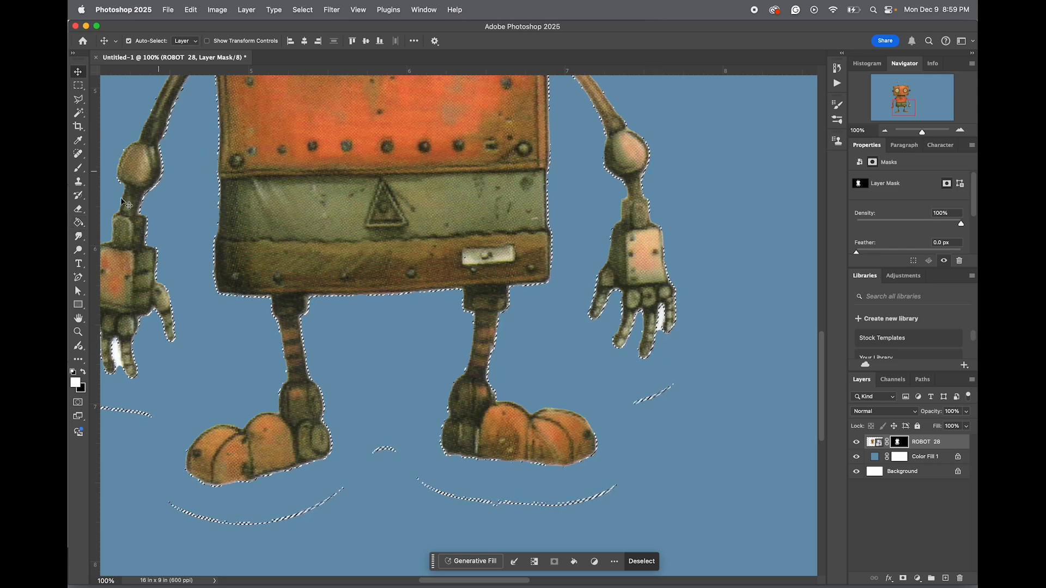
Try to select only the white gap between the fingers using the Magic Wand with Contiguous turned on
left_click(78, 116)
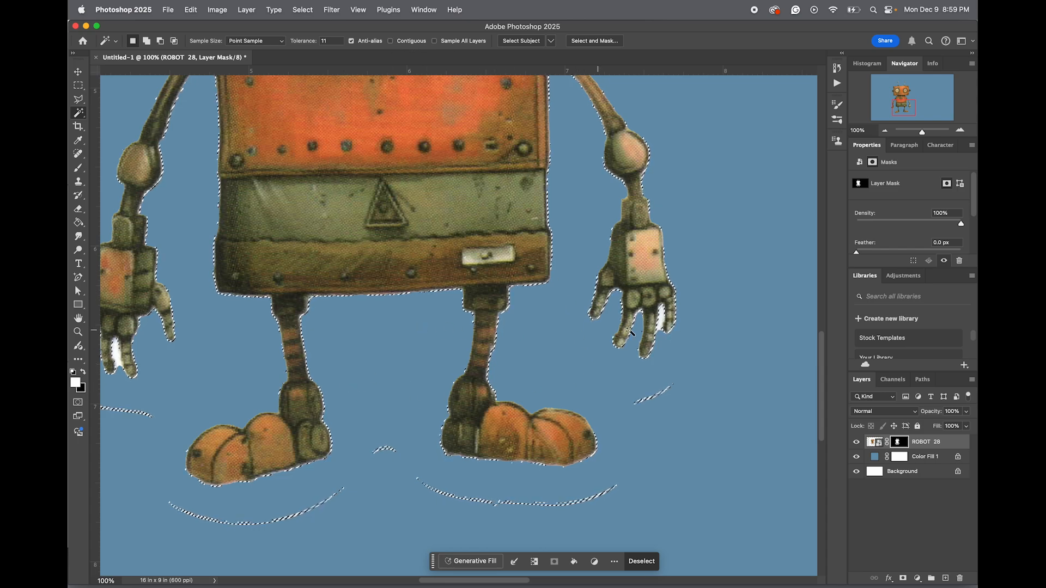
left_click(391, 42)
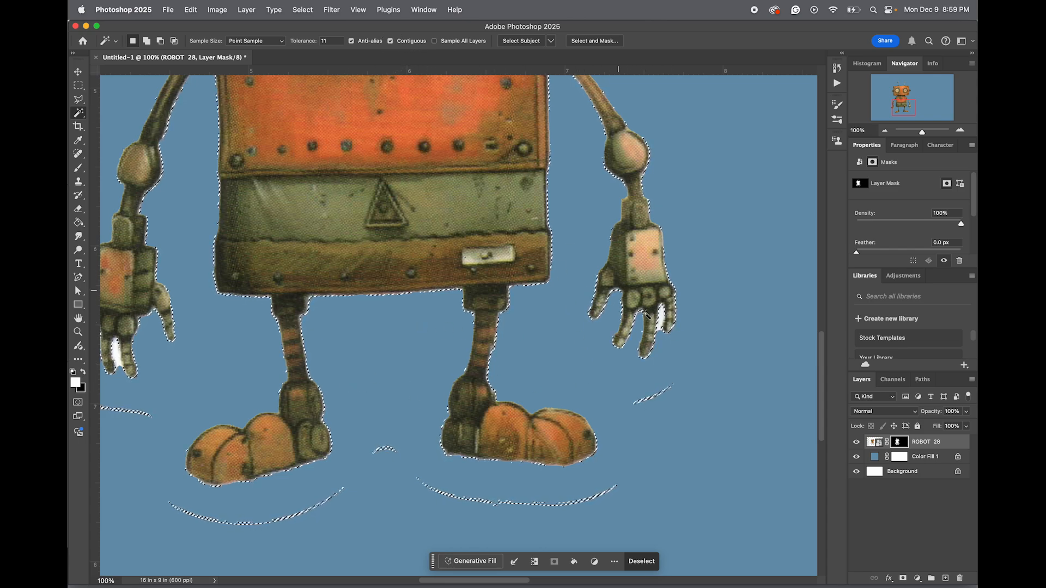
left_click(661, 320)
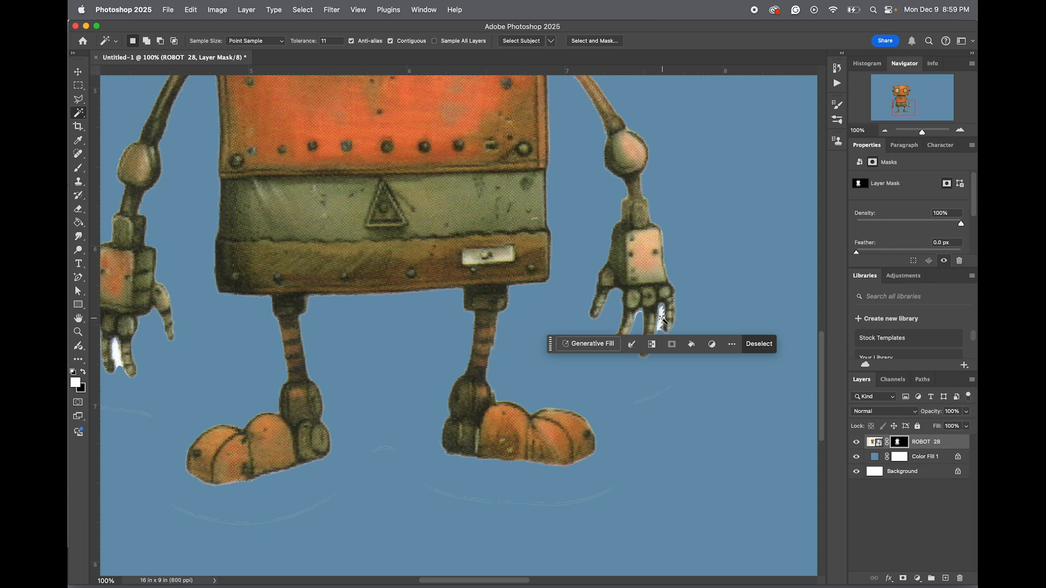
left_click(663, 321, "shift")
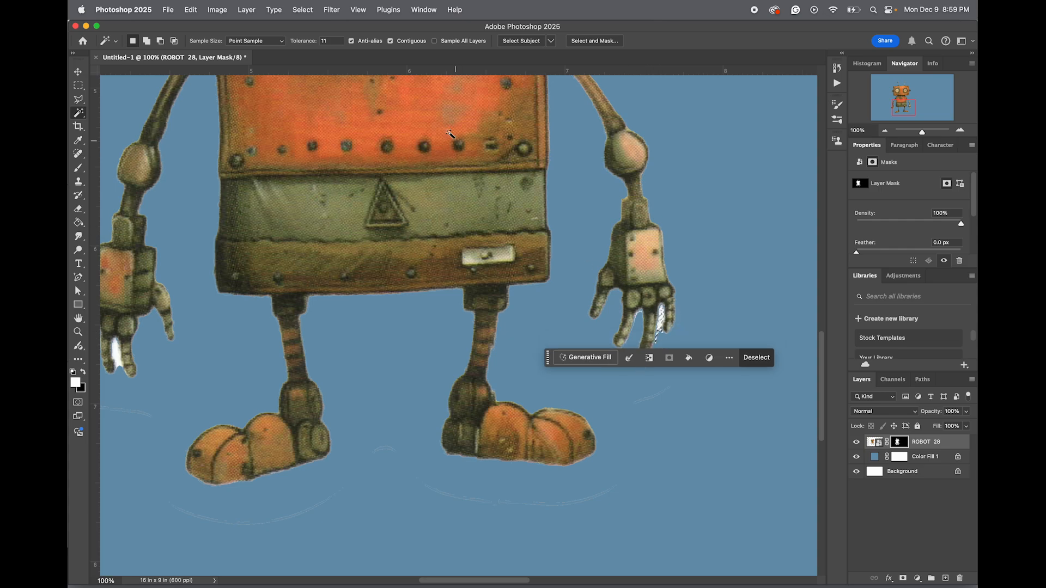
Turn off Contiguous, clear the selection, and select the white areas across the robot image with the Magic Wand
left_click(390, 41)
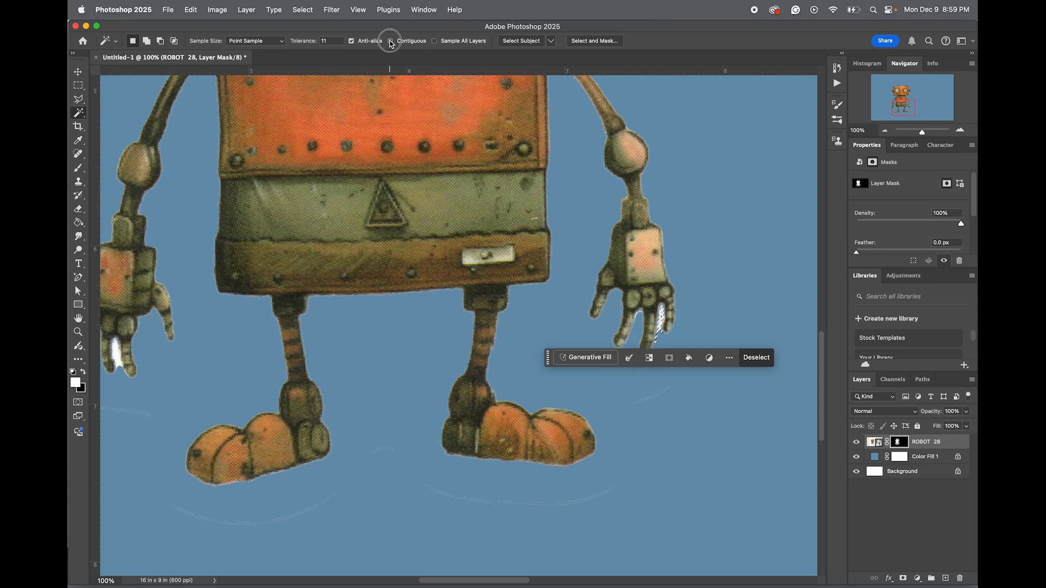
key("super+d")
left_click(660, 322)
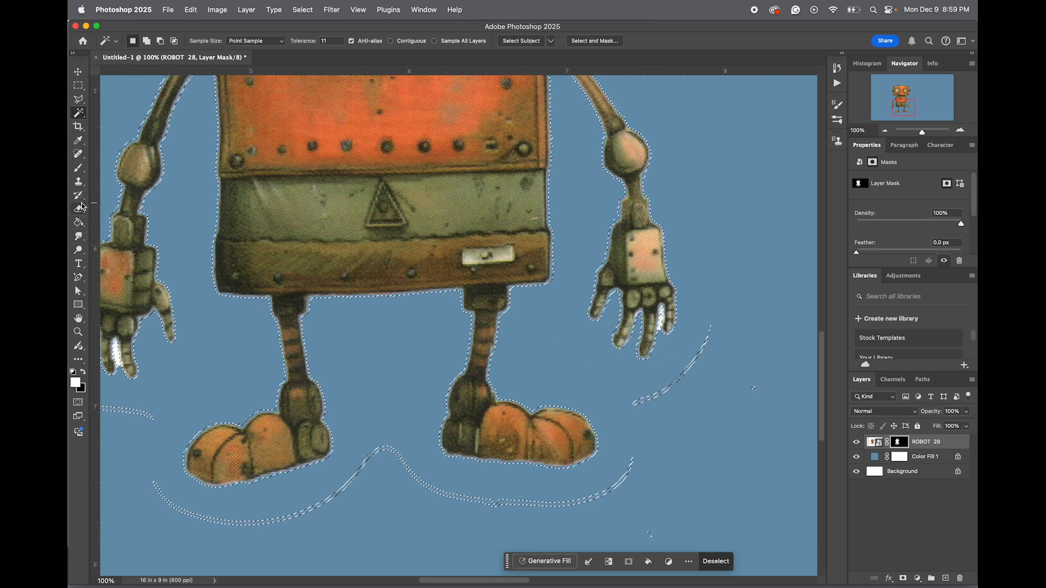
Paint black within the selection on the robot's layer mask to hide the white gaps between the fingers of both hands
left_click(77, 172)
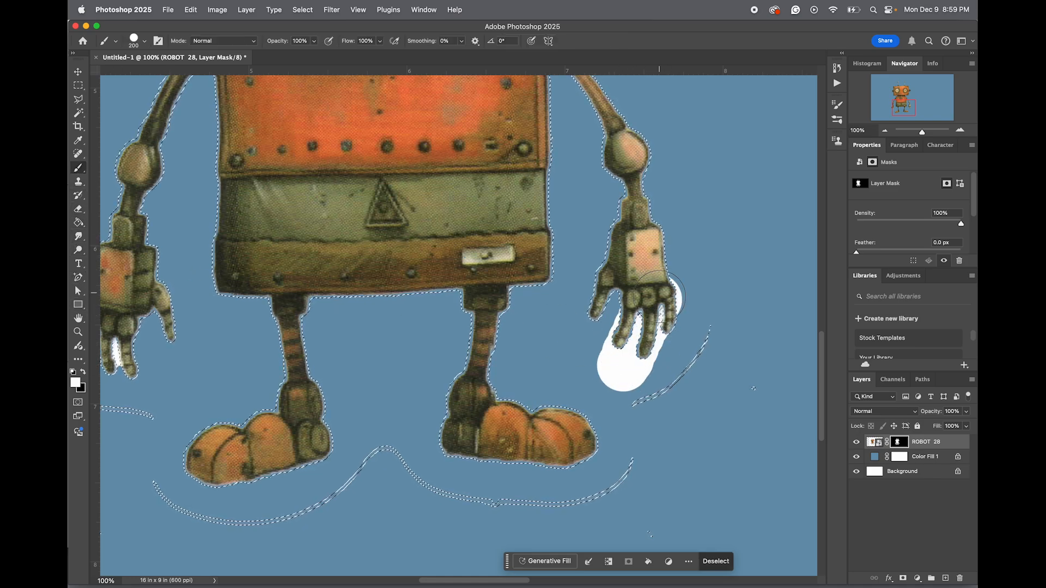
mouse_move(659, 297)
left_mouse_down()
mouse_move(651, 354)
mouse_move(578, 444)
mouse_move(615, 303)
mouse_move(601, 476)
mouse_move(623, 525)
mouse_move(348, 449)
mouse_move(151, 424)
mouse_move(121, 310)
mouse_move(112, 406)
mouse_move(110, 311)
left_mouse_up()
key("x")
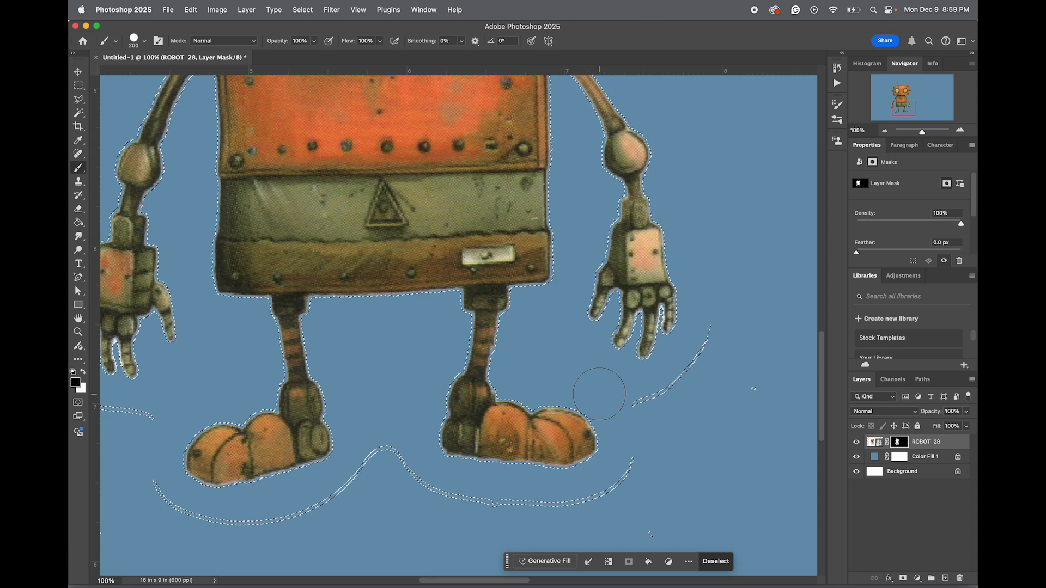
Try to reselect the white remnants between the robot's fingers on the right-hand side with the Magic Wand
key("w")
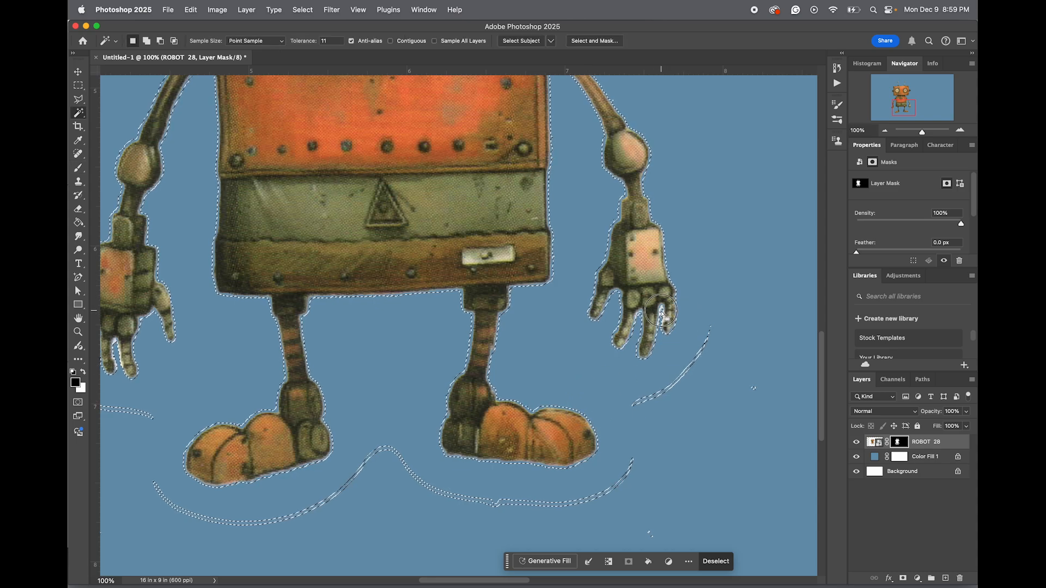
key("super+d")
left_click(662, 312)
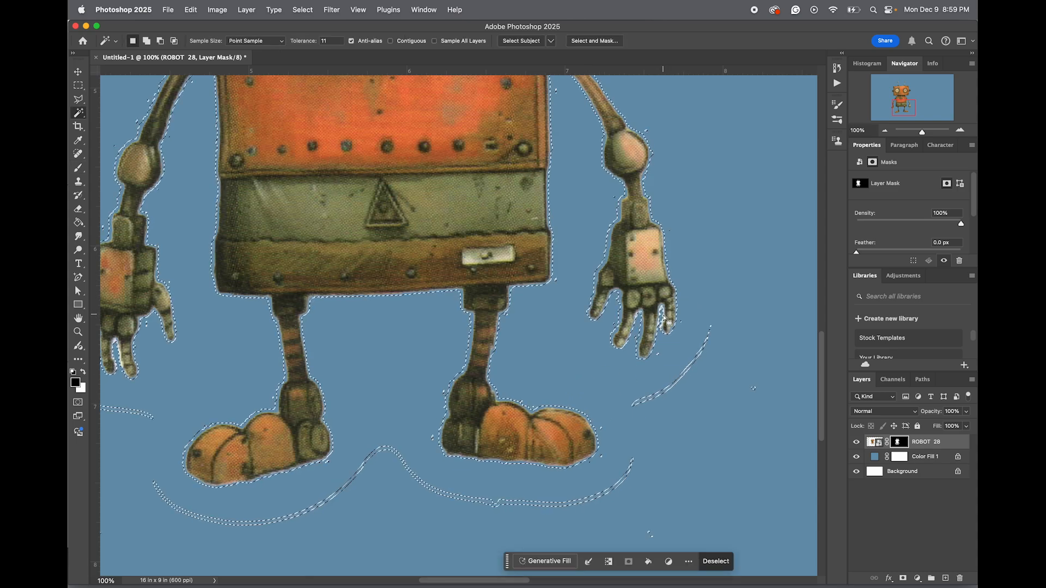
Outline the white gap between the two outermost fingers with the Polygonal Lasso, fill it black on the layer mask, and deselect
key("z")
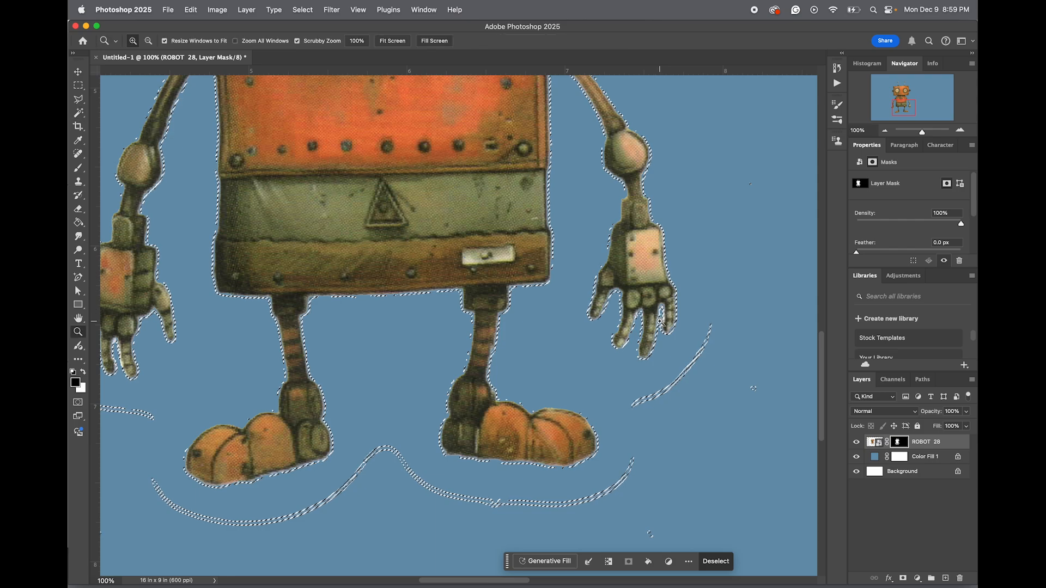
left_click(663, 316)
left_click(660, 321)
left_click(659, 321)
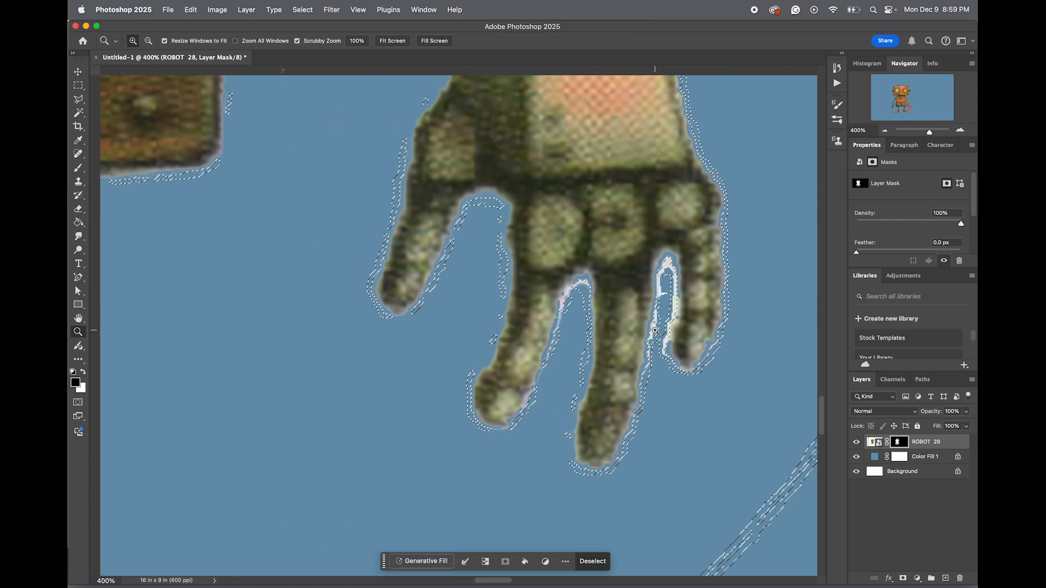
left_click(658, 329)
key("w")
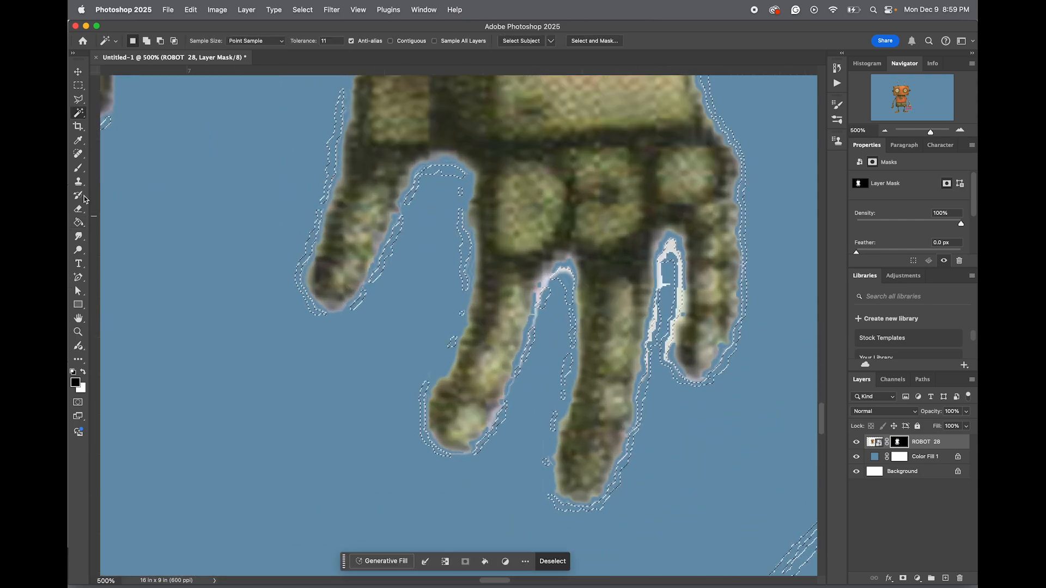
left_click(79, 103)
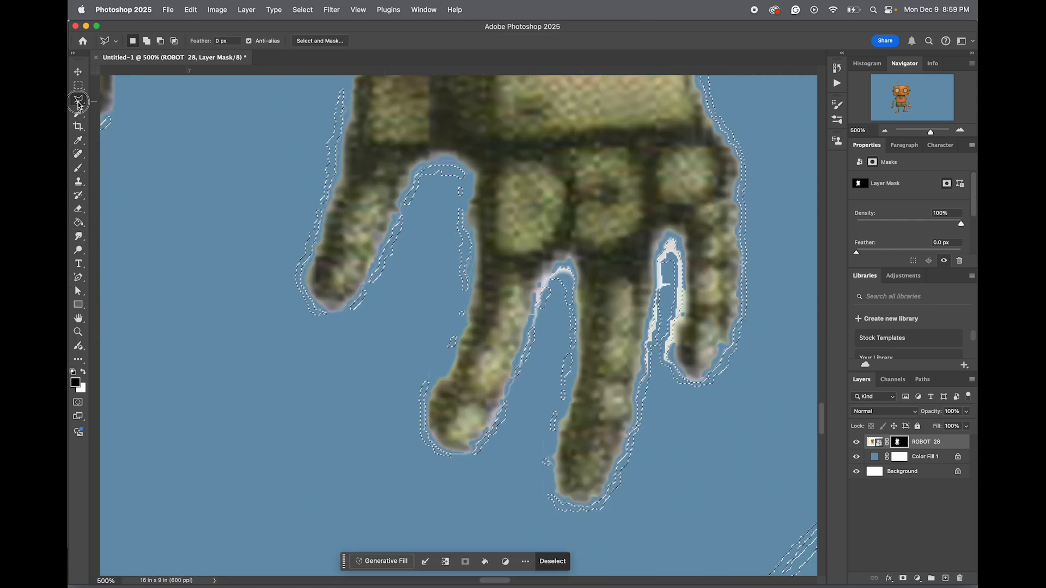
mouse_move(679, 373)
left_mouse_down()
mouse_move(664, 347)
mouse_move(675, 351)
mouse_move(690, 316)
mouse_move(690, 270)
mouse_move(670, 229)
mouse_move(653, 264)
mouse_move(633, 428)
mouse_move(675, 418)
left_mouse_up()
key("x")
key("super+BackSpace")
key("super+d")
Outline the fringe along the outer edge and tip of the outermost finger, fill it black on the mask, and deselect
left_click(675, 368)
left_click(700, 377)
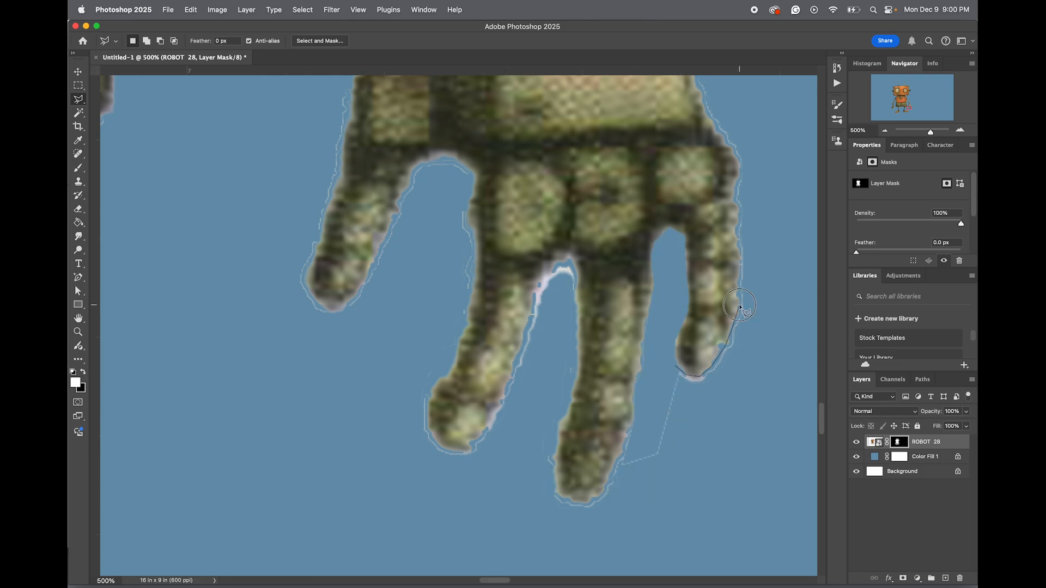
left_click(740, 256)
left_click(793, 301)
double_click(635, 438)
key("super+BackSpace")
key("super+d")
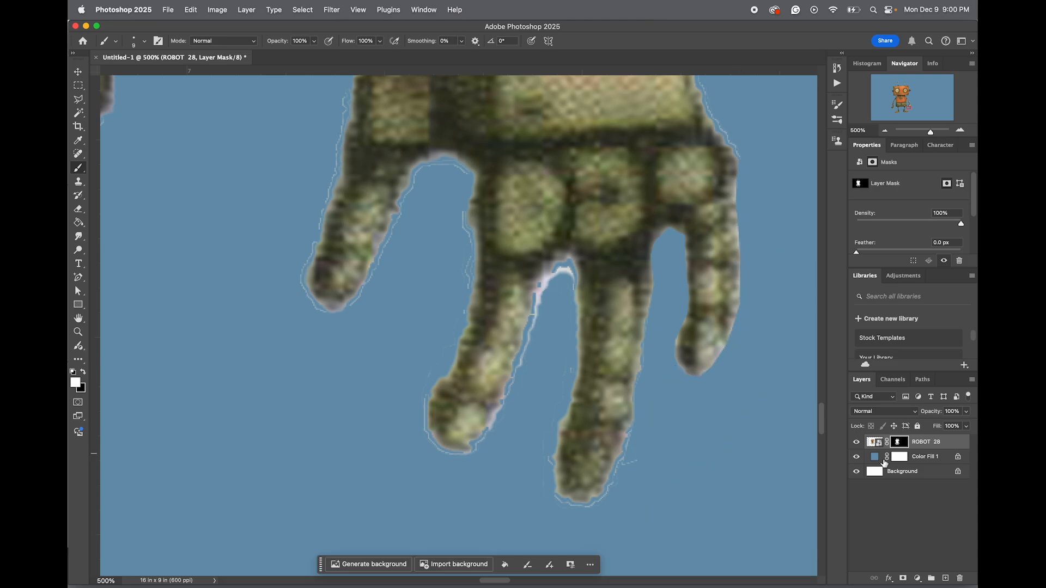
Make black the foreground colour and paint on the robot's layer mask with the Brush to hide leftover fringe and stray marks
double_click(79, 332)
key("b")
key("x")
mouse_move(467, 410)
left_mouse_down()
mouse_move(551, 384)
mouse_move(467, 410)
left_mouse_up()
left_click_drag(902, 105, 898, 106)
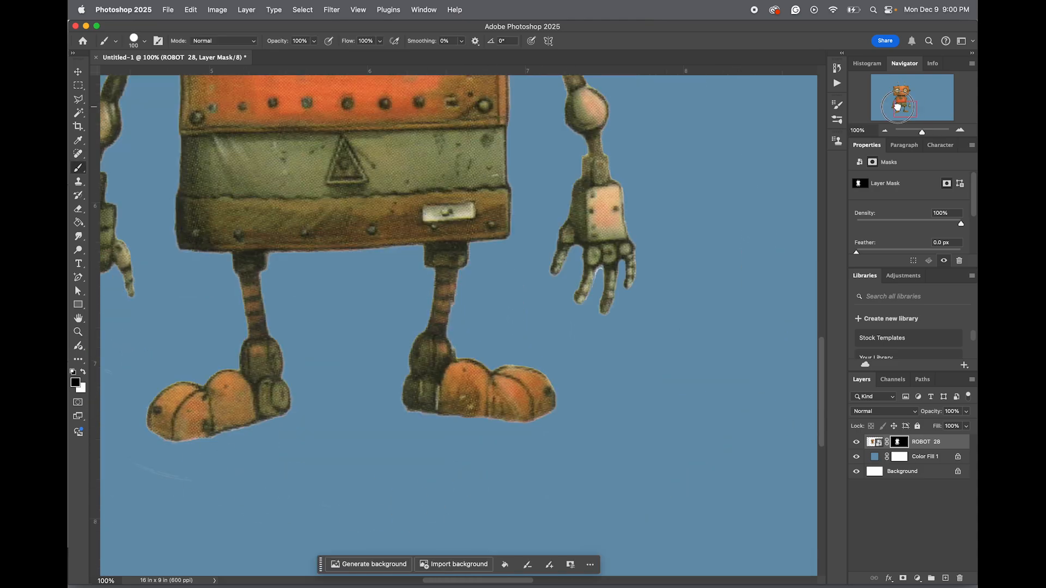
key("z")
left_click(715, 286)
key("b")
mouse_move(682, 240)
left_mouse_down()
mouse_move(676, 389)
mouse_move(749, 375)
mouse_move(647, 342)
mouse_move(574, 369)
mouse_move(607, 201)
mouse_move(565, 172)
left_mouse_up()
mouse_move(515, 103)
left_mouse_down()
mouse_move(486, 225)
mouse_move(509, 268)
left_mouse_up()
mouse_move(806, 142)
left_mouse_down()
mouse_move(509, 270)
mouse_move(485, 133)
left_mouse_up()
left_click_drag(462, 438, 440, 510)
Paint black on the layer mask with a small brush along the edges of the robot's wrist and forearm to remove the fringe
scroll(440, 327, "up", 5)
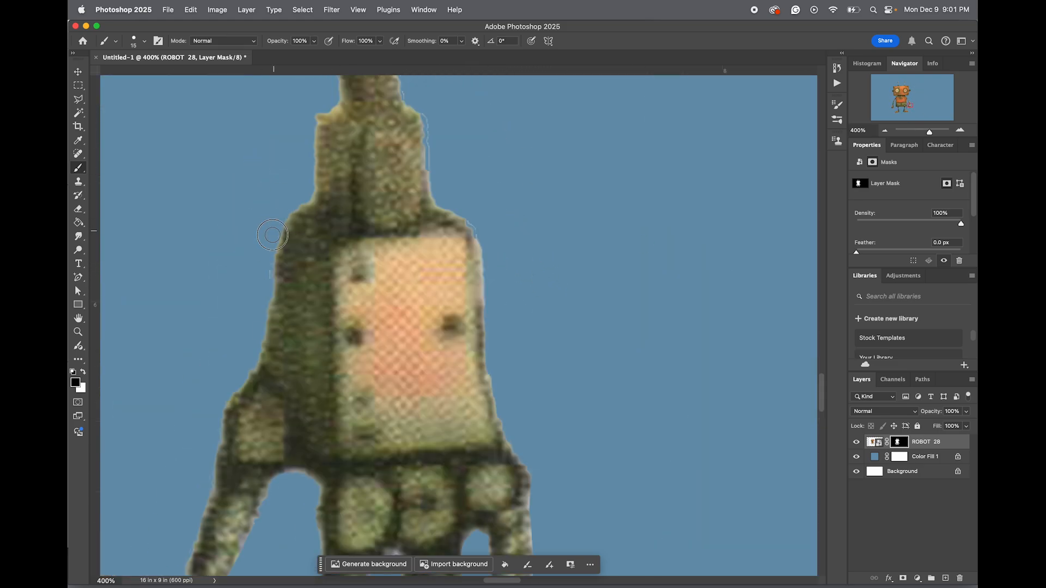
left_click_drag(273, 250, 284, 222)
mouse_move(427, 107)
left_mouse_down()
mouse_move(437, 193)
mouse_move(453, 209)
left_mouse_up()
scroll(484, 319, "up", 5)
scroll(484, 319, "left", 3)
left_click_drag(525, 311, 527, 279)
mouse_move(542, 103)
left_mouse_down()
mouse_move(549, 175)
mouse_move(524, 227)
left_mouse_up()
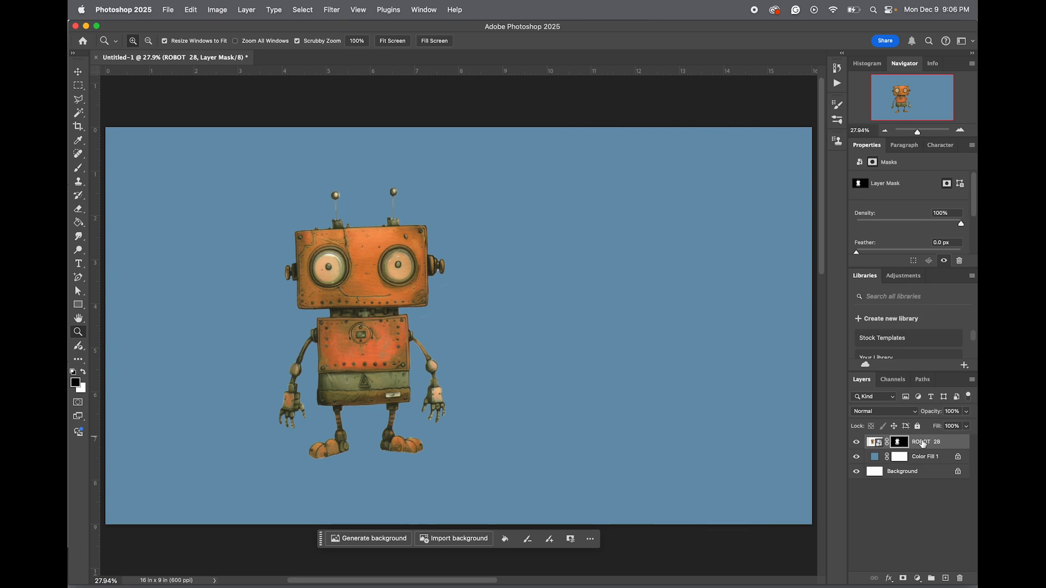
Duplicate the ROBOT 28 layer and hide the original
right_click(922, 445)
left_click(848, 253)
key("Return")
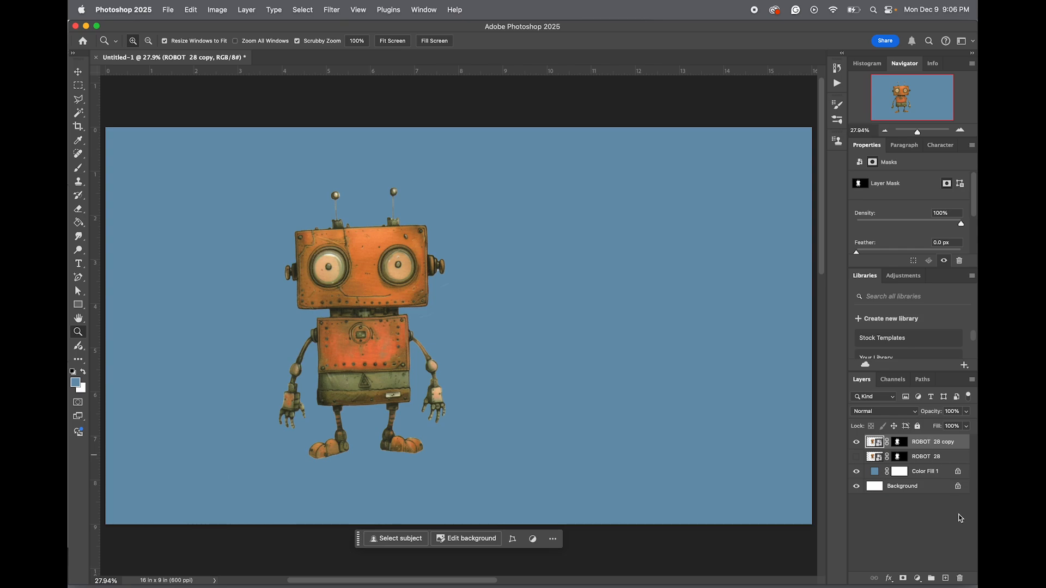
Add a new blank layer and merge it with the ROBOT 28 copy layer into one pixel layer
left_click(945, 579)
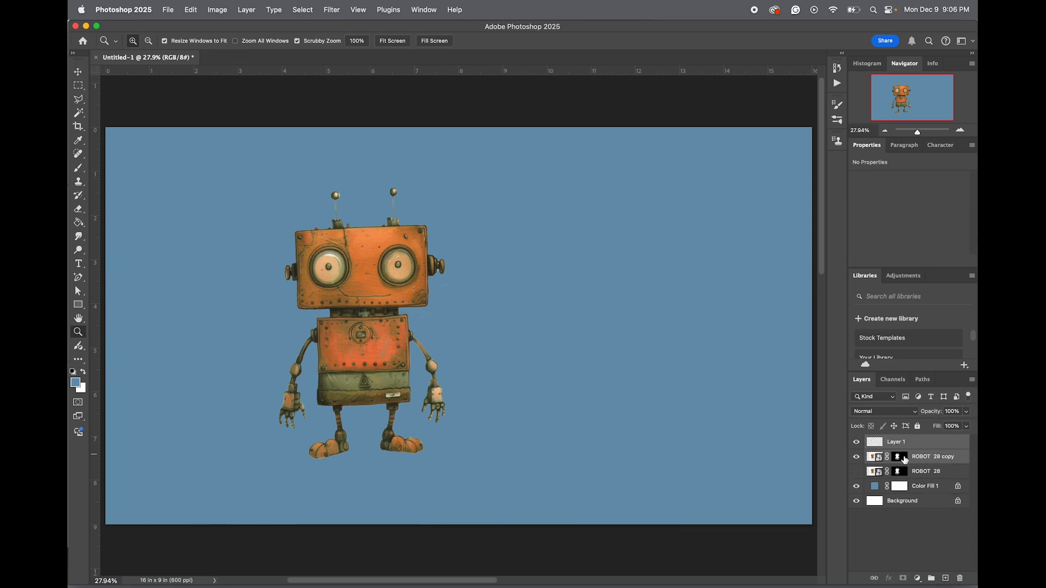
right_click(937, 455)
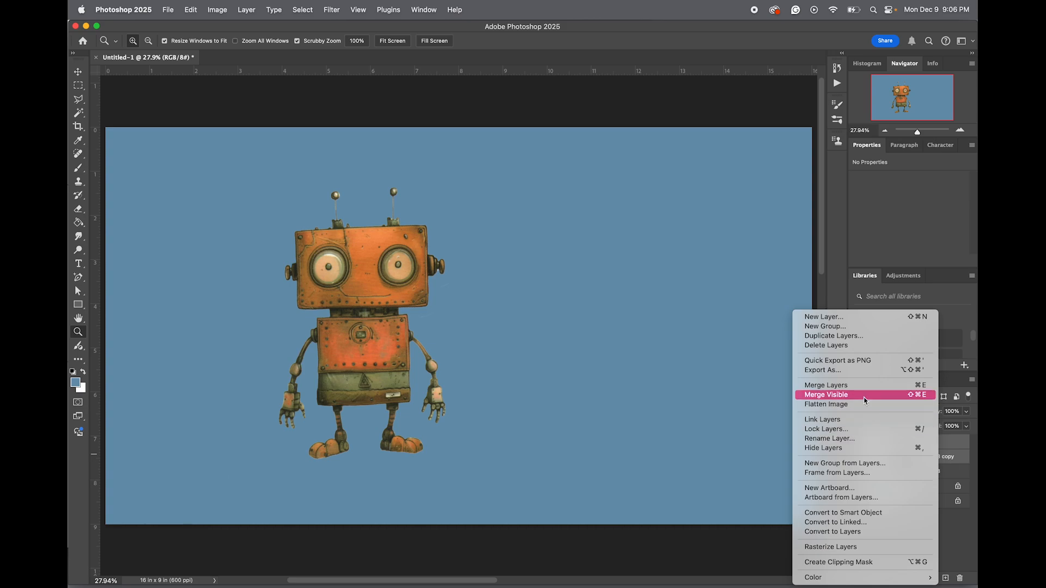
left_click(863, 396)
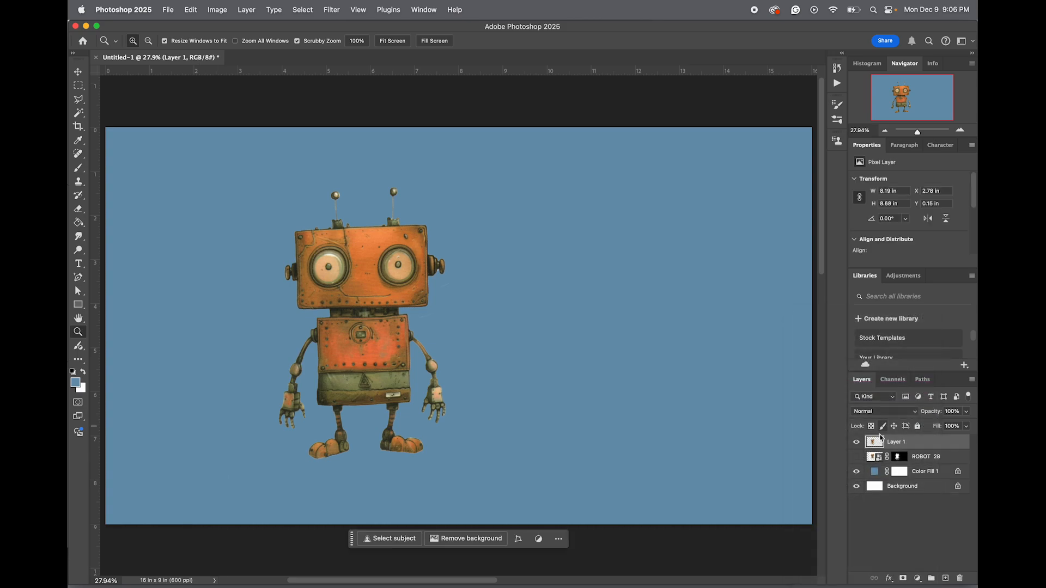
left_click(857, 443)
left_click(856, 442)
Select the transparent area around the robot on Layer 1 with the Magic Wand to reveal stray pixels
key("w")
left_click(532, 347)
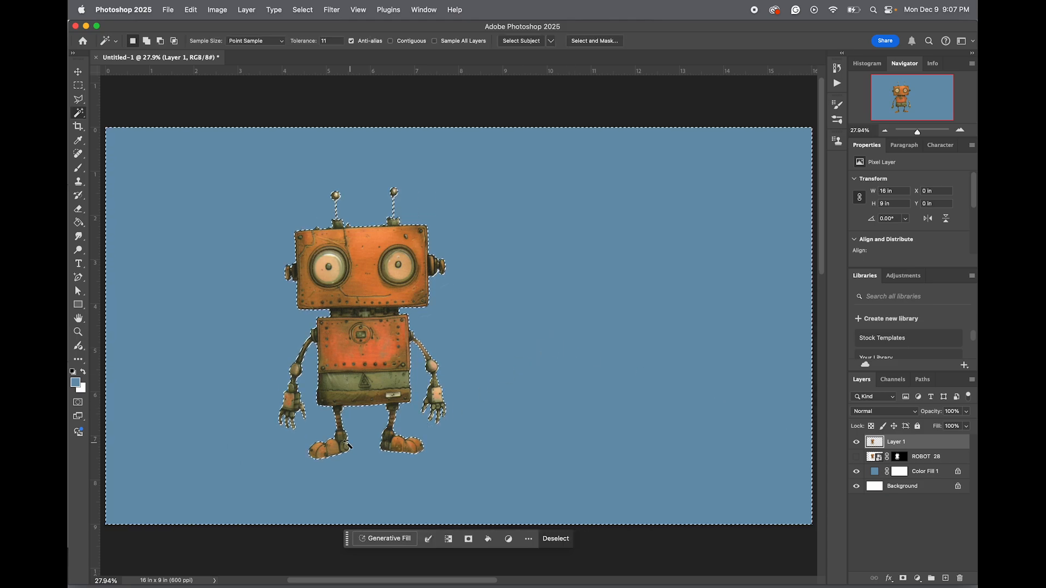
key("z")
left_click(303, 436)
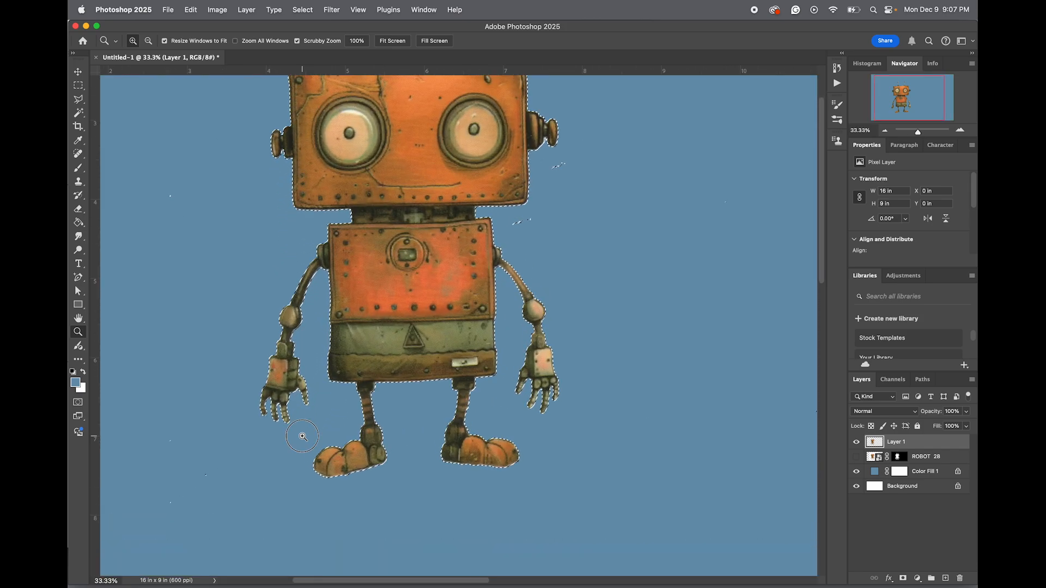
key("w")
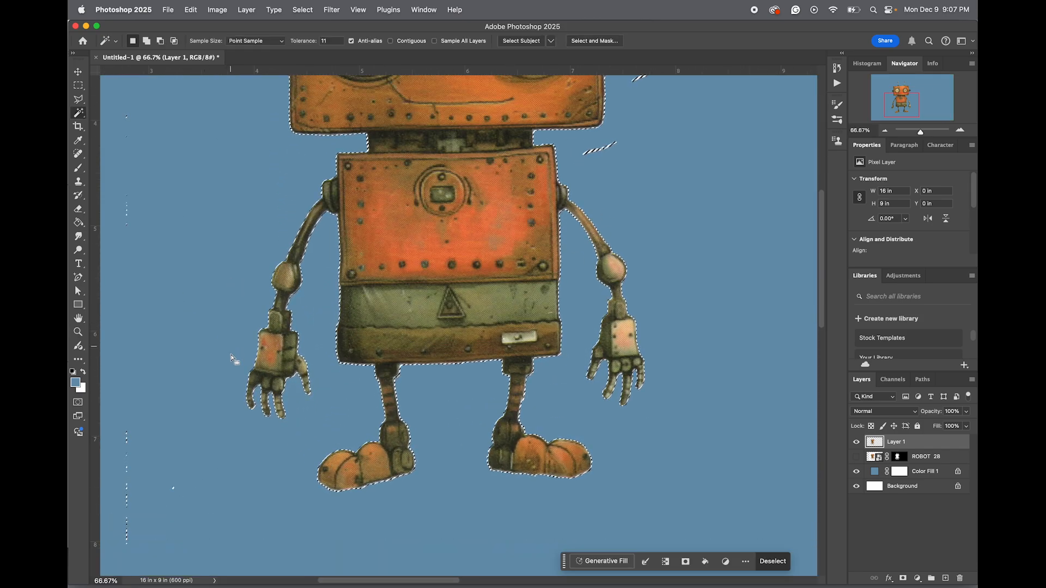
left_click_drag(907, 99, 899, 103)
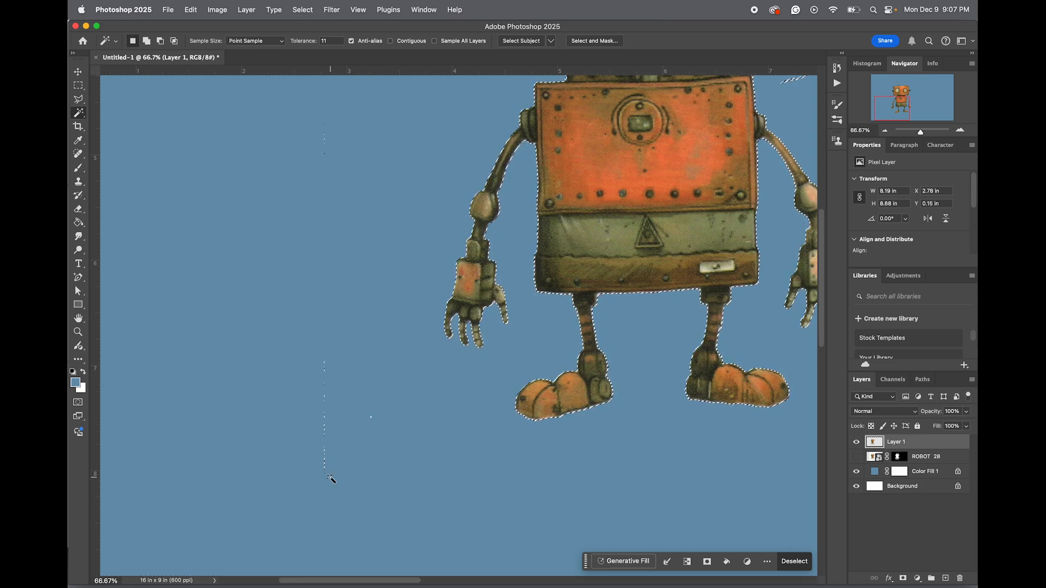
Erase the stray specks beside and above the robot on Layer 1 with the Eraser
key("e")
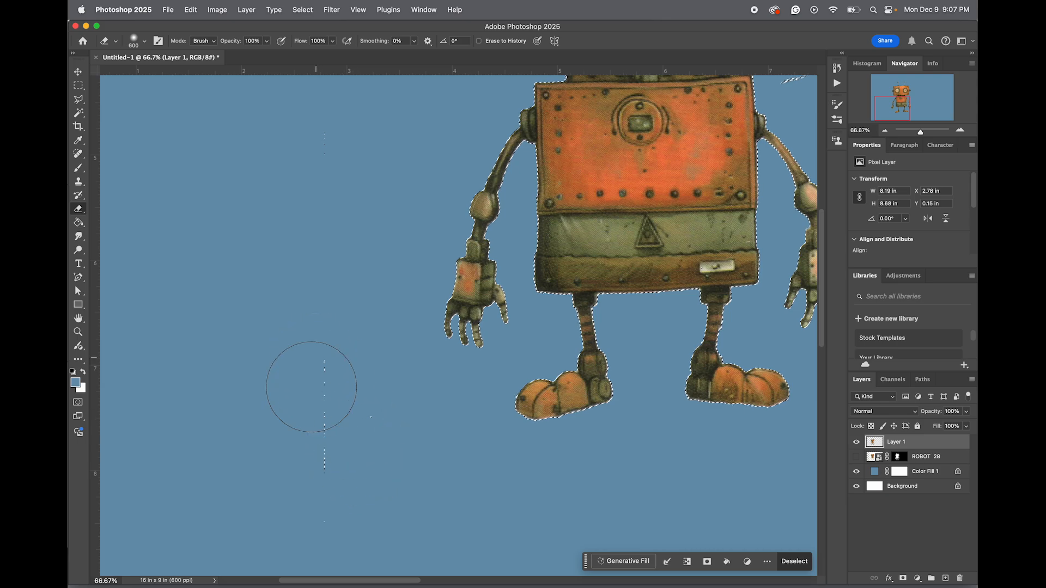
scroll(343, 251, "up", 5)
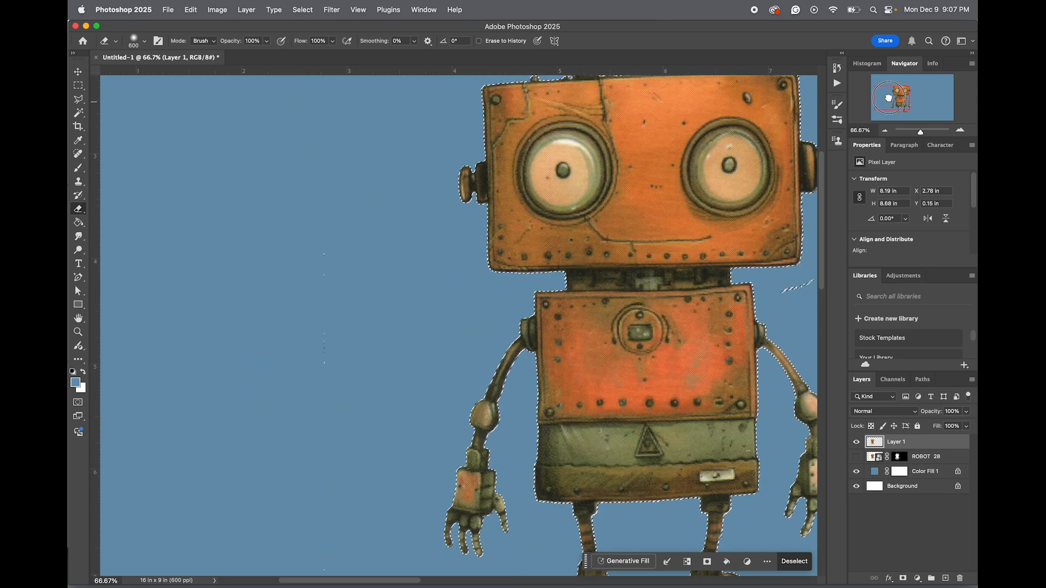
scroll(425, 218, "up", 5)
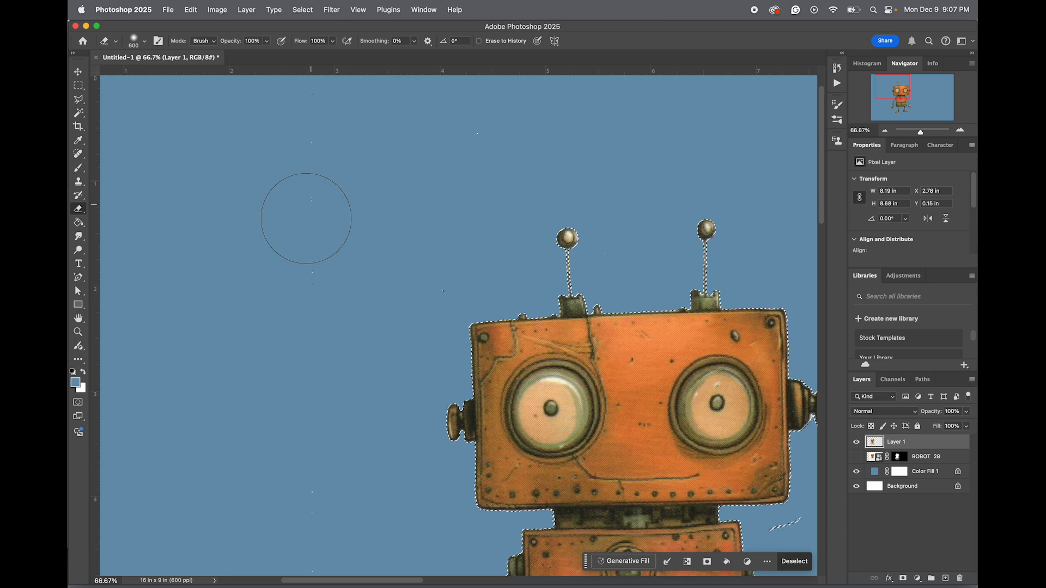
scroll(662, 480, "right", 8)
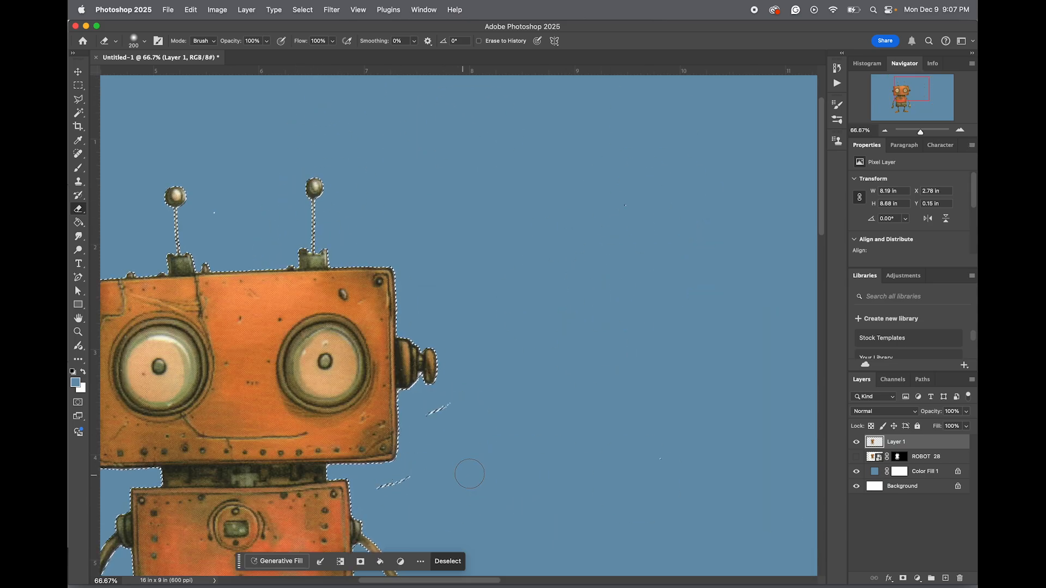
Reselect the transparent area with the Magic Wand, and erase the remaining specks to the right of the robot's hand
key("w")
left_click(529, 451)
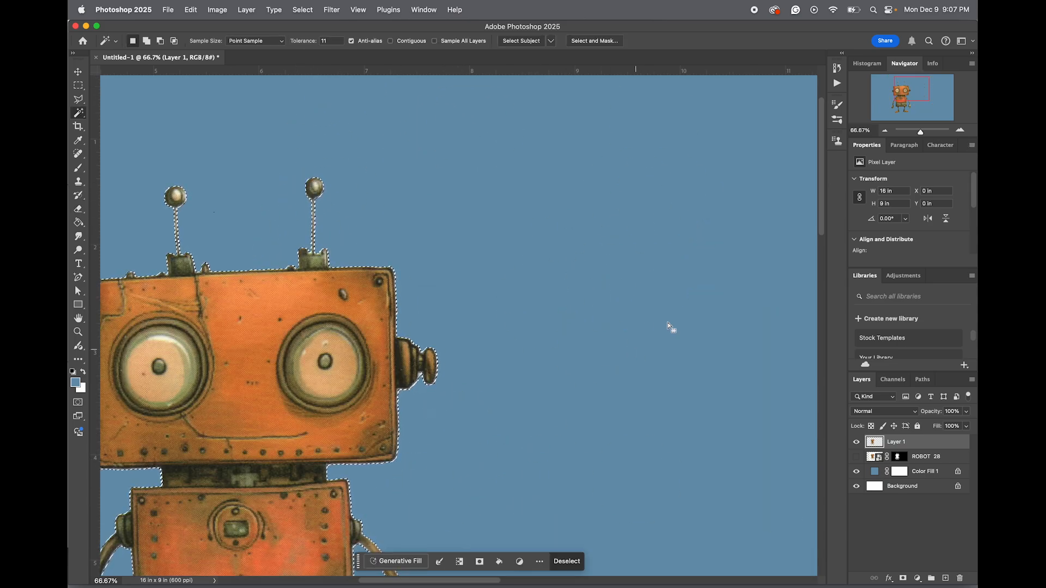
left_click_drag(913, 75, 923, 125)
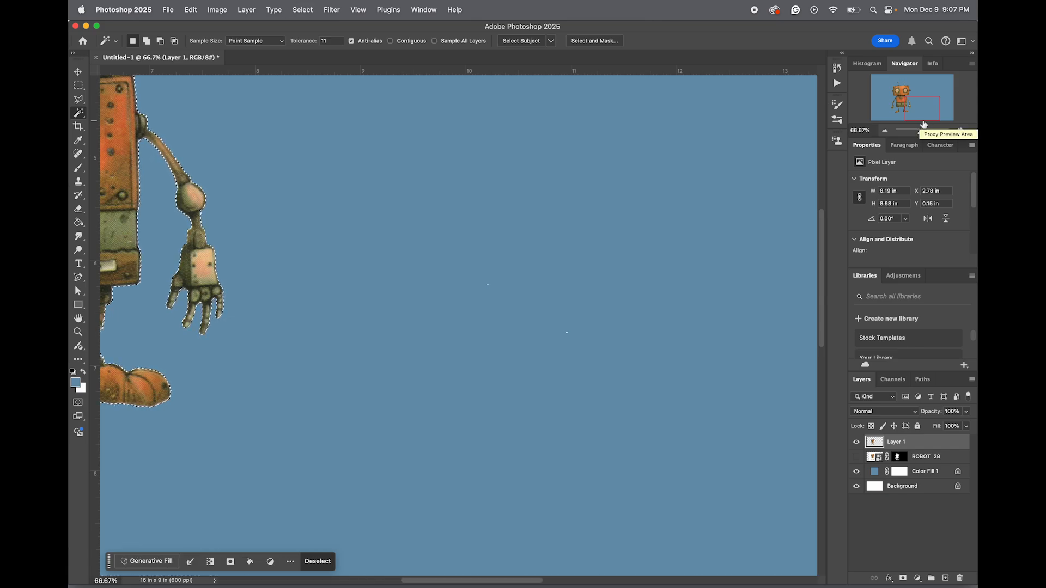
key("e")
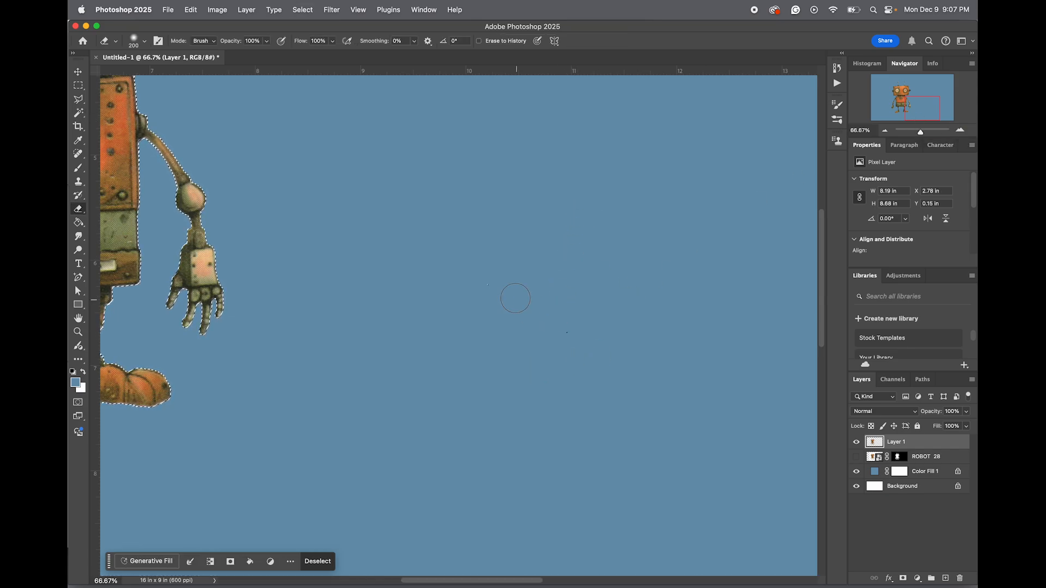
key("ctrl+d")
Fit the whole image in view and rename Layer 1 as ROBOT
key("w")
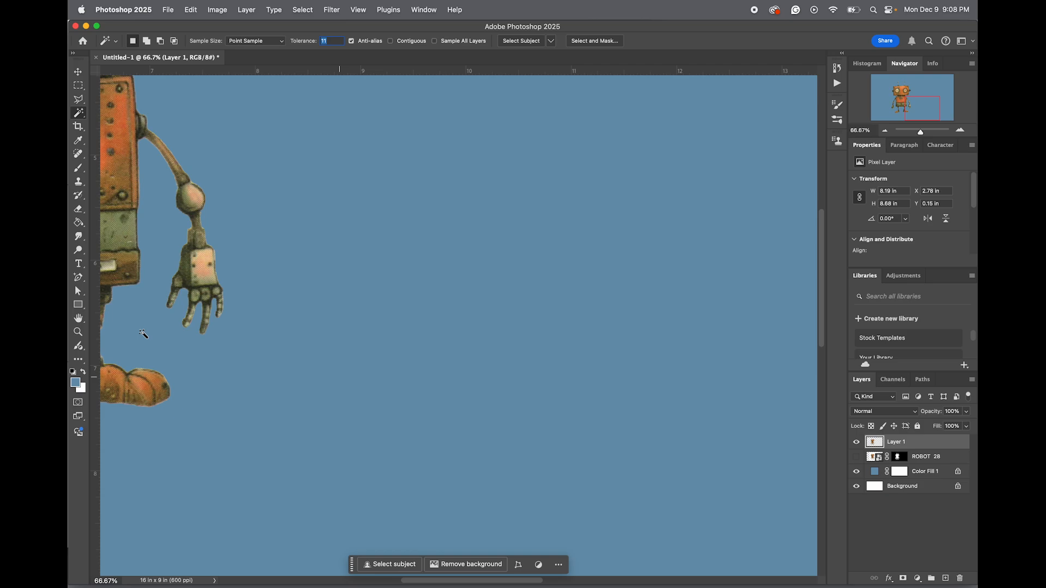
left_click(78, 331)
right_click(309, 313)
left_click(333, 318)
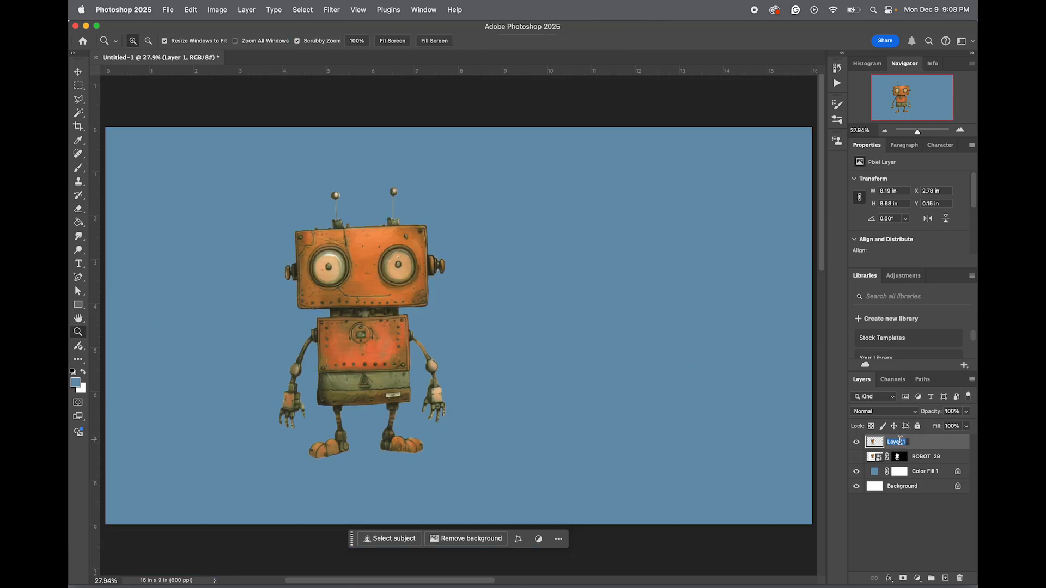
type("ROBOT")
key("Return")
Duplicate the ROBOT layer and hide the original
right_click(942, 440)
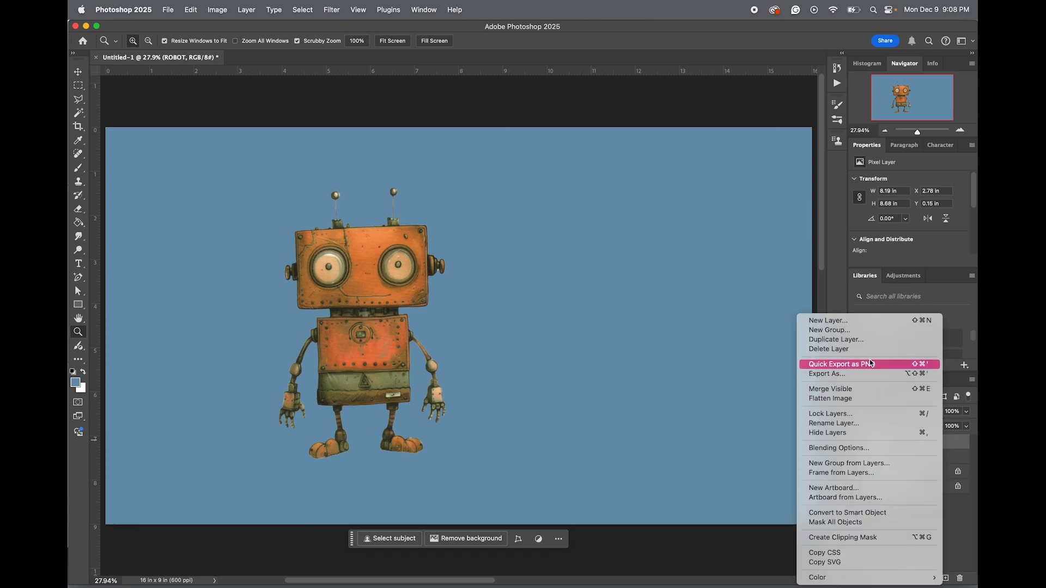
left_click(861, 345)
key("Return")
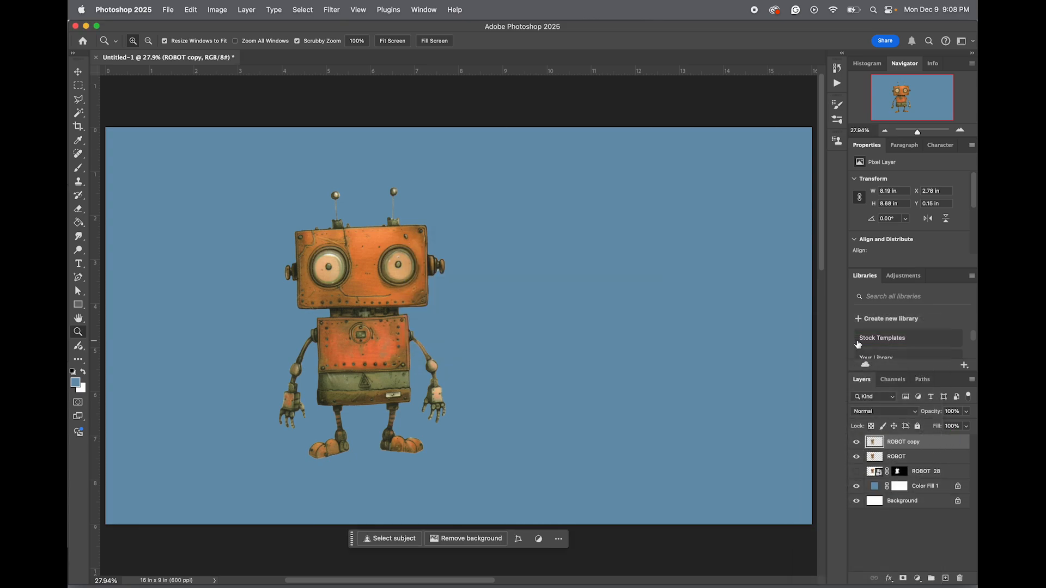
left_click(856, 457)
Outline the robot's forearm beside the orange torso, from elbow ball to hand, with the Polygonal Lasso on ROBOT copy
left_click(303, 392)
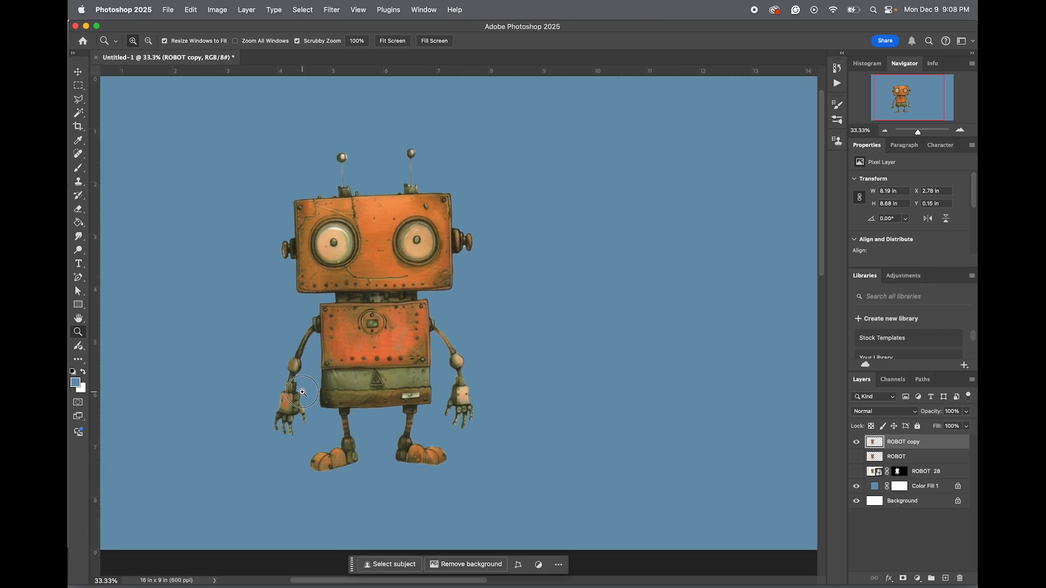
left_click(303, 392)
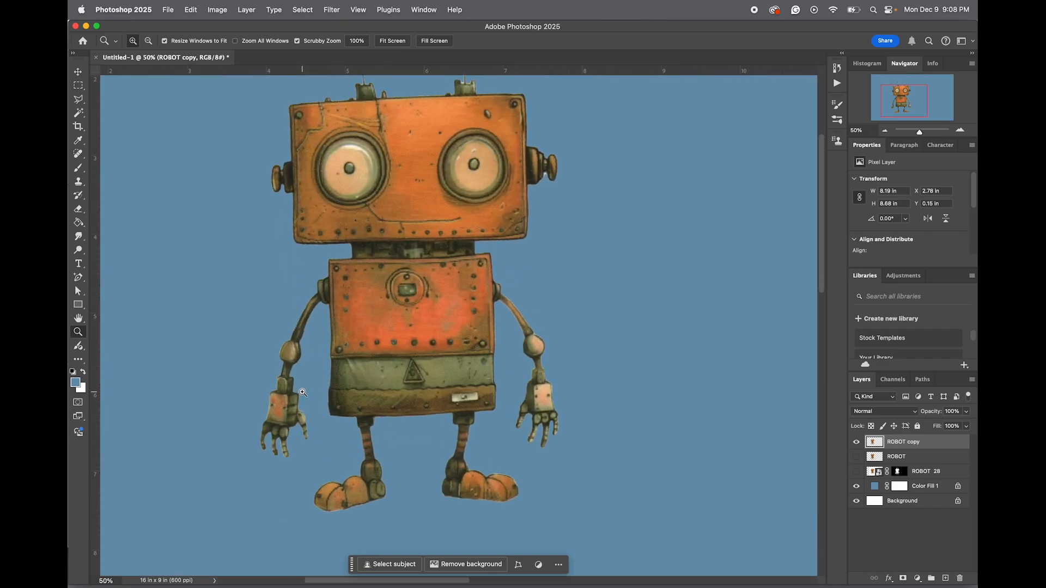
left_click(80, 101)
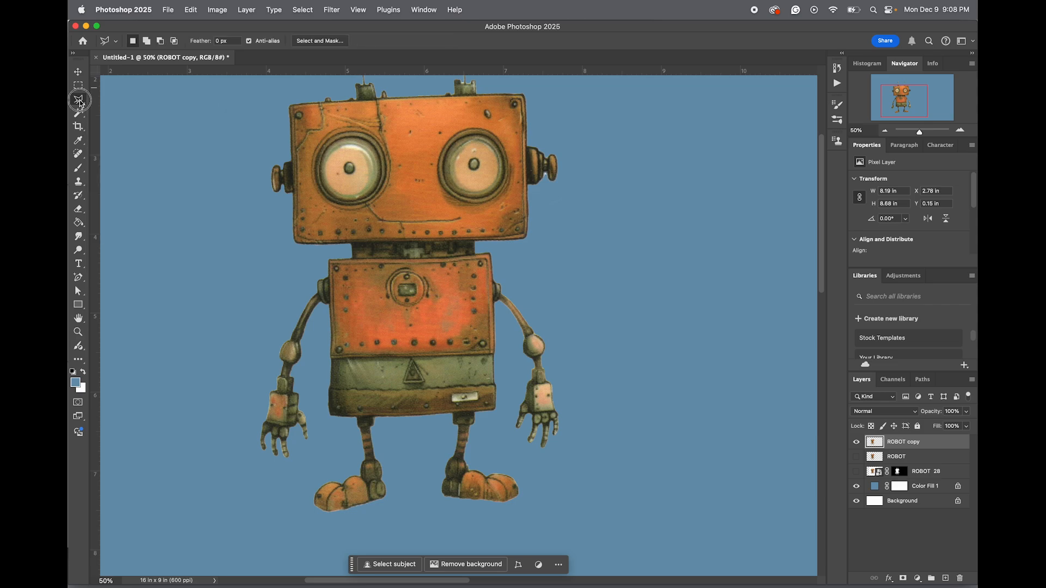
left_click(80, 101)
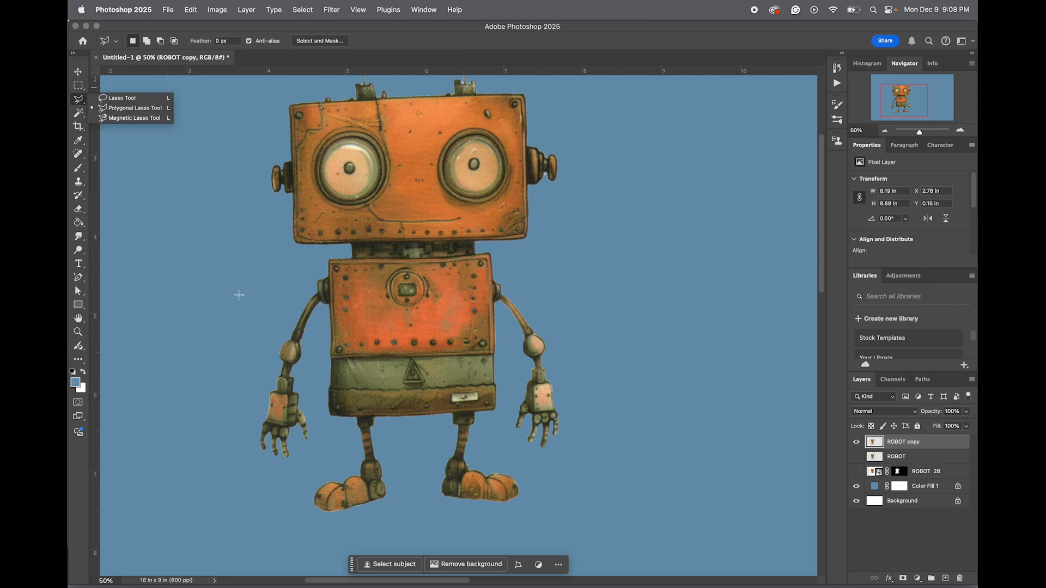
left_click(235, 456)
left_click(281, 475)
left_click(319, 459)
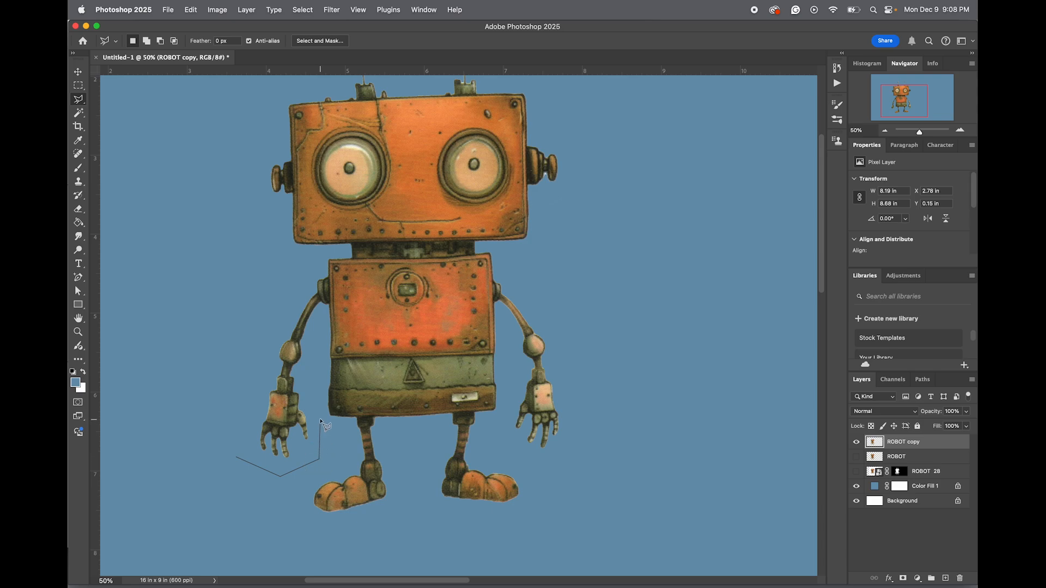
left_click(319, 406)
left_click(302, 347)
left_click(273, 340)
left_click(245, 370)
double_click(235, 413)
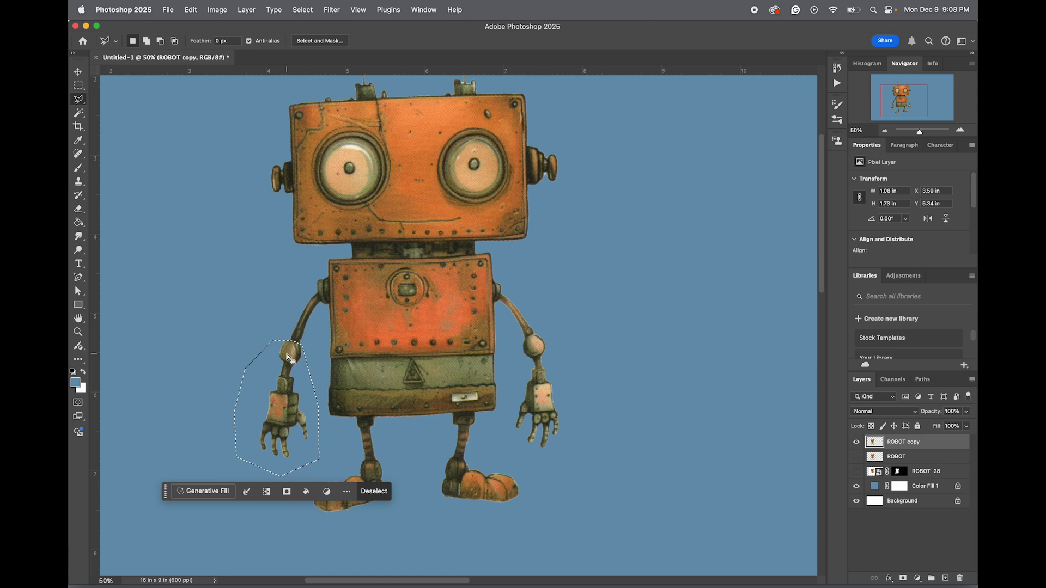
Copy the selected forearm onto its own layer, test-move it back into alignment, and rename the layer L ARM
key("super+j")
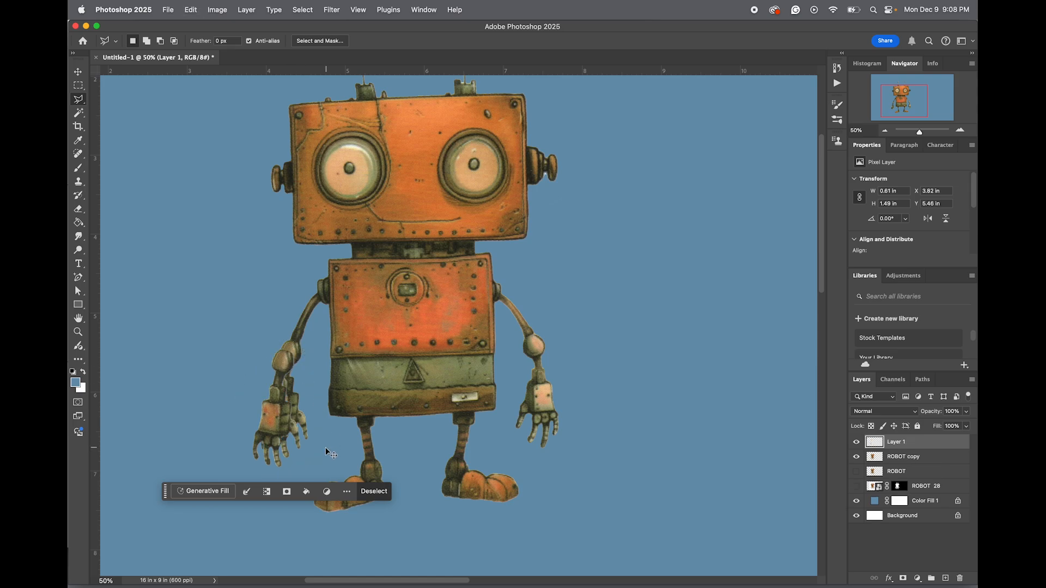
key("v")
left_click_drag(284, 421, 290, 418)
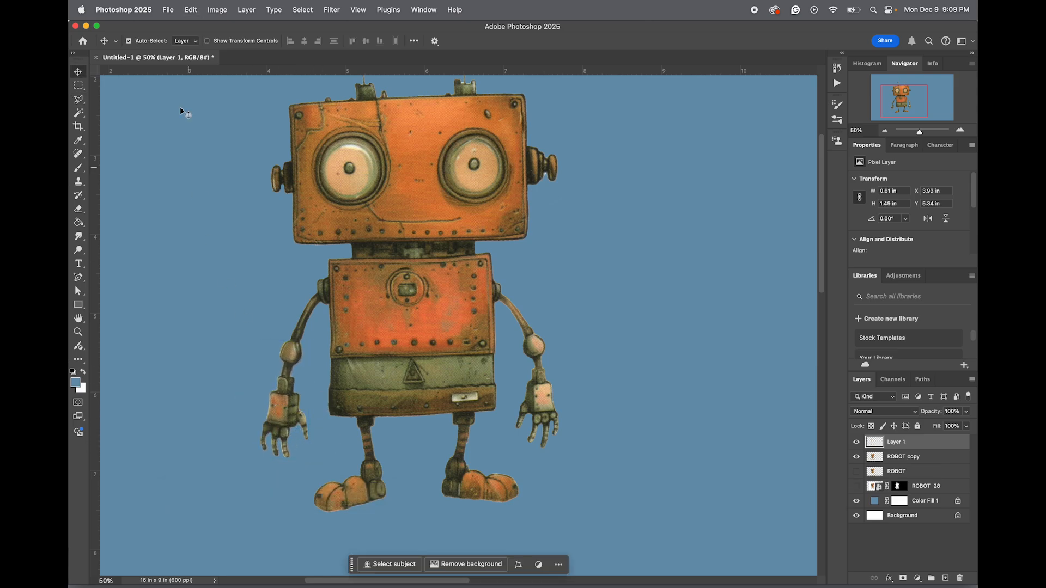
double_click(895, 442)
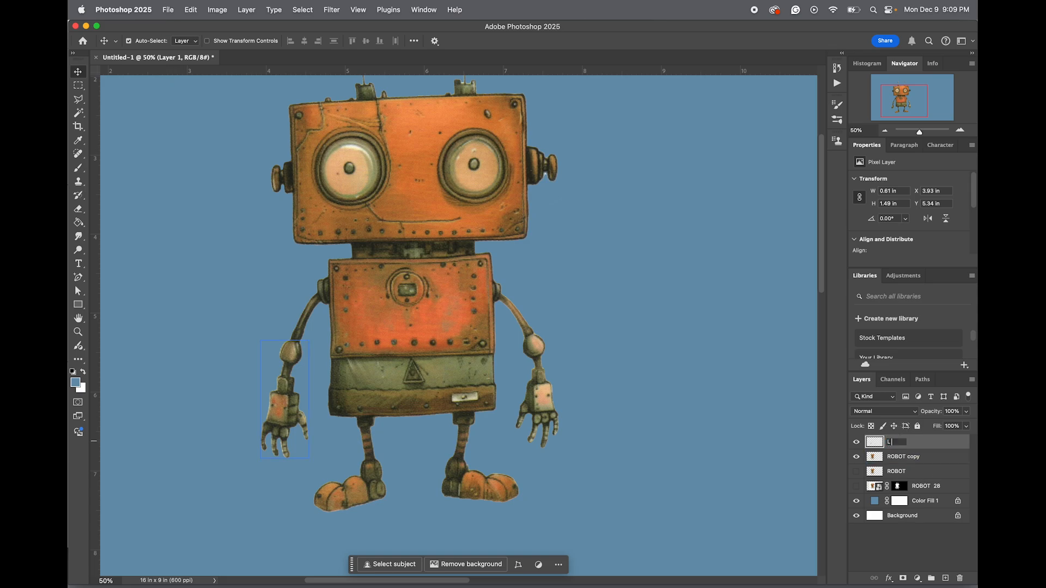
type("L ARM")
key("Return")
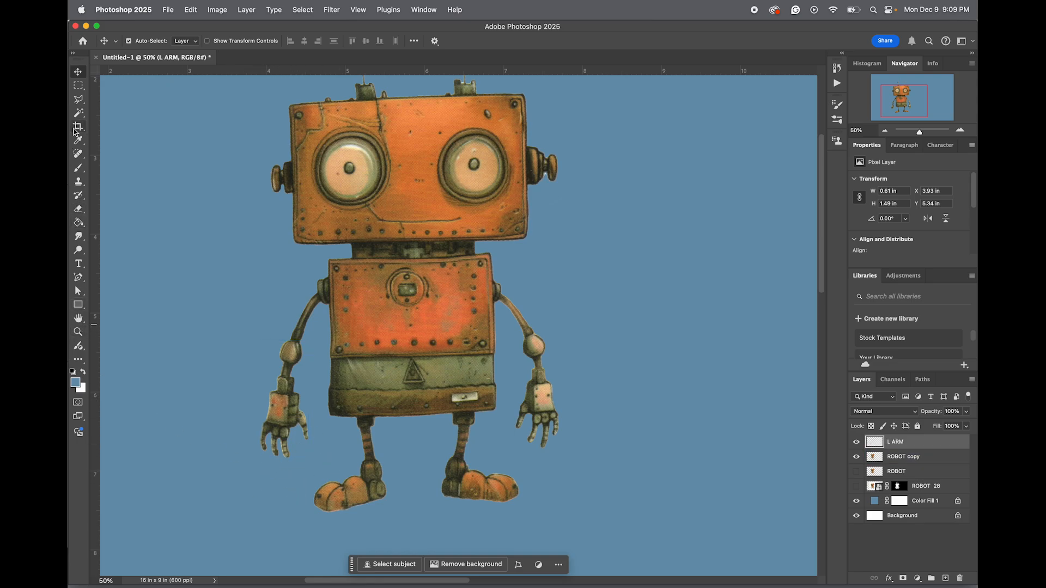
Outline the upper arm from shoulder to elbow with the Polygonal Lasso, and copy it from ROBOT copy onto a new layer
left_click(79, 101)
left_click(329, 271)
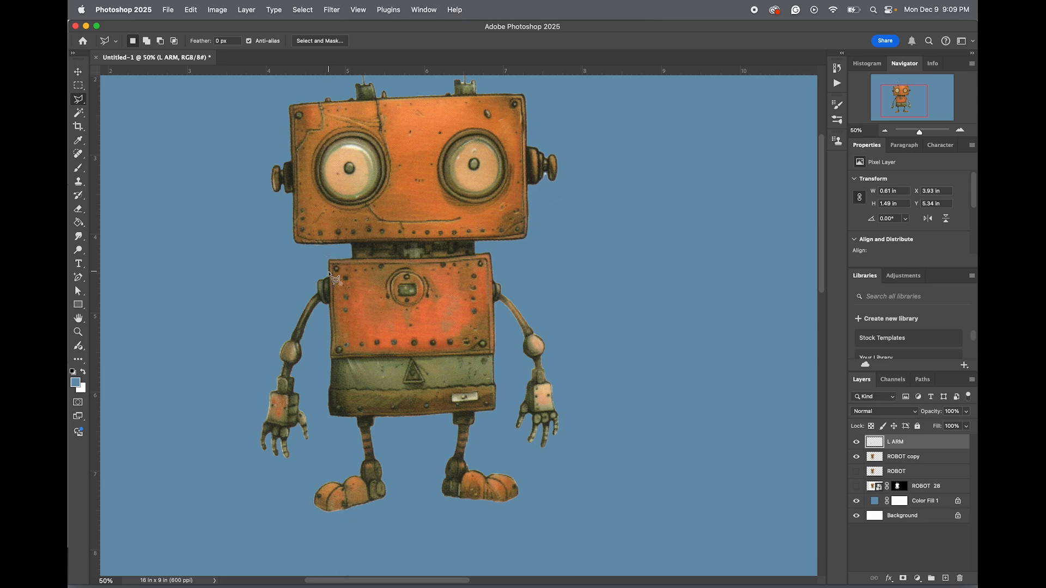
left_click(329, 305)
left_click(305, 343)
left_click(283, 334)
left_click(288, 295)
double_click(303, 271)
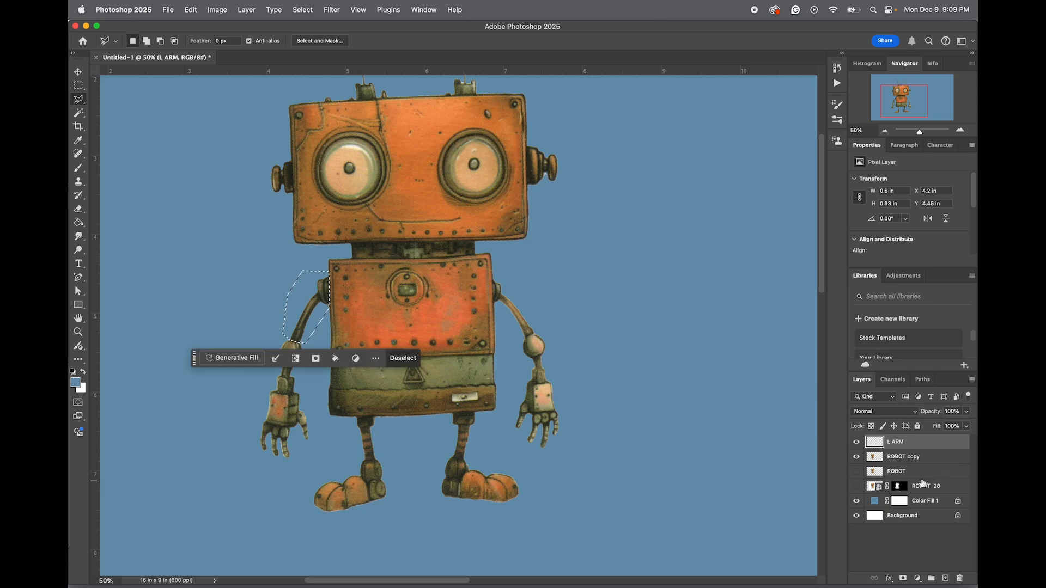
left_click(901, 458)
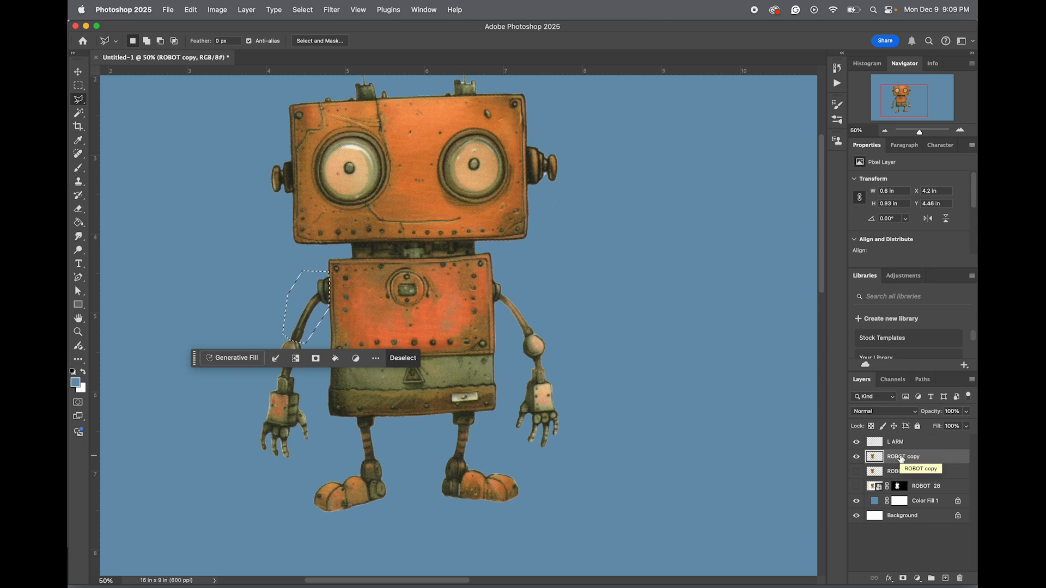
key("super+j")
key("v")
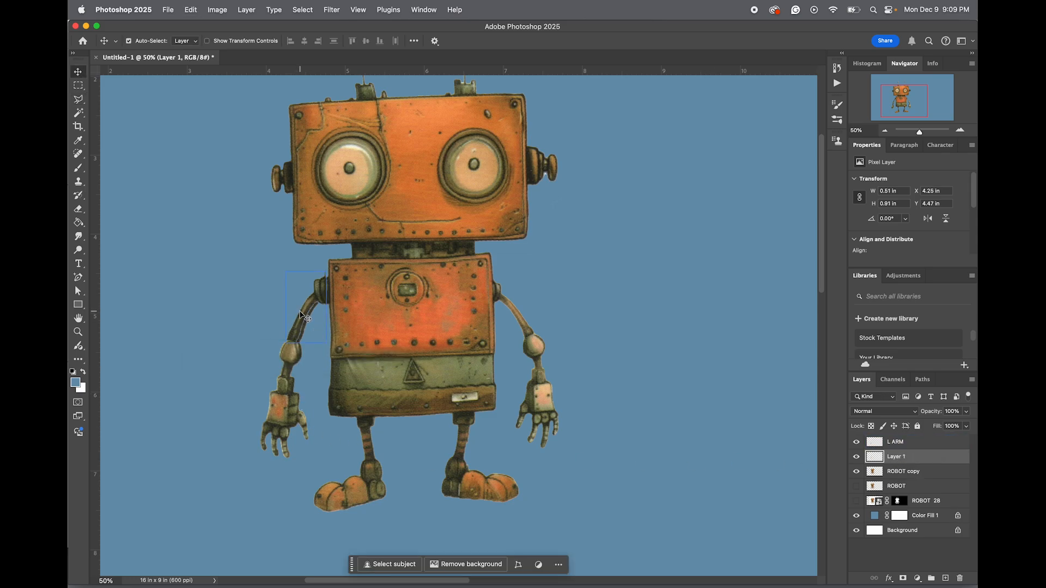
Harden the Eraser brush, erase leftovers around the copied upper arm, and check the piece's alignment with the shoulder
key("e")
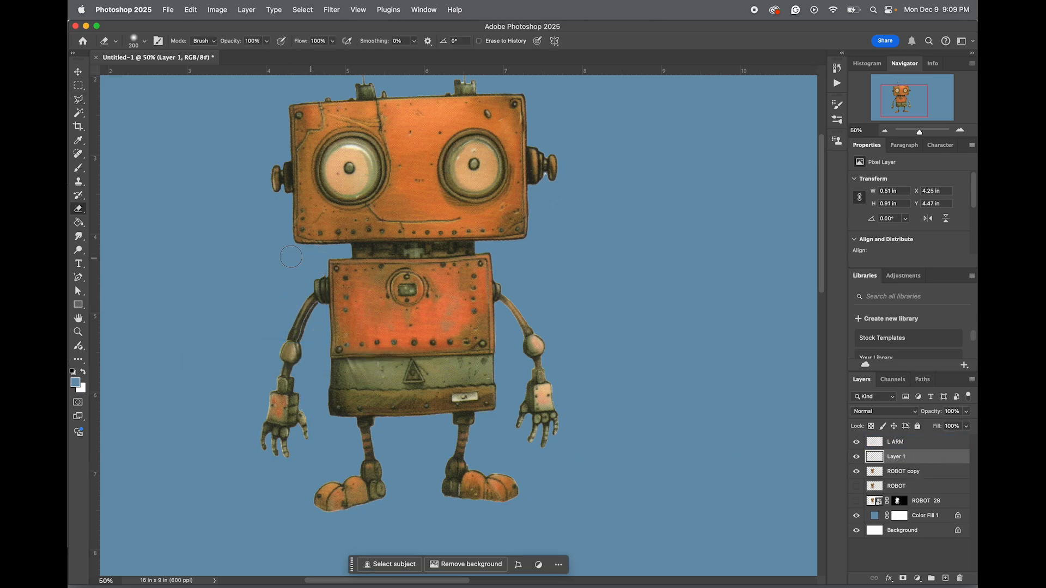
right_click(291, 257)
mouse_move(342, 307)
left_mouse_down()
mouse_move(453, 306)
mouse_move(408, 293)
left_mouse_up()
left_click(204, 267)
key("v")
left_click_drag(311, 313, 312, 312)
Isolate the upper arm at 200% zoom by hiding the ROBOT copy and L ARM layers
key("z")
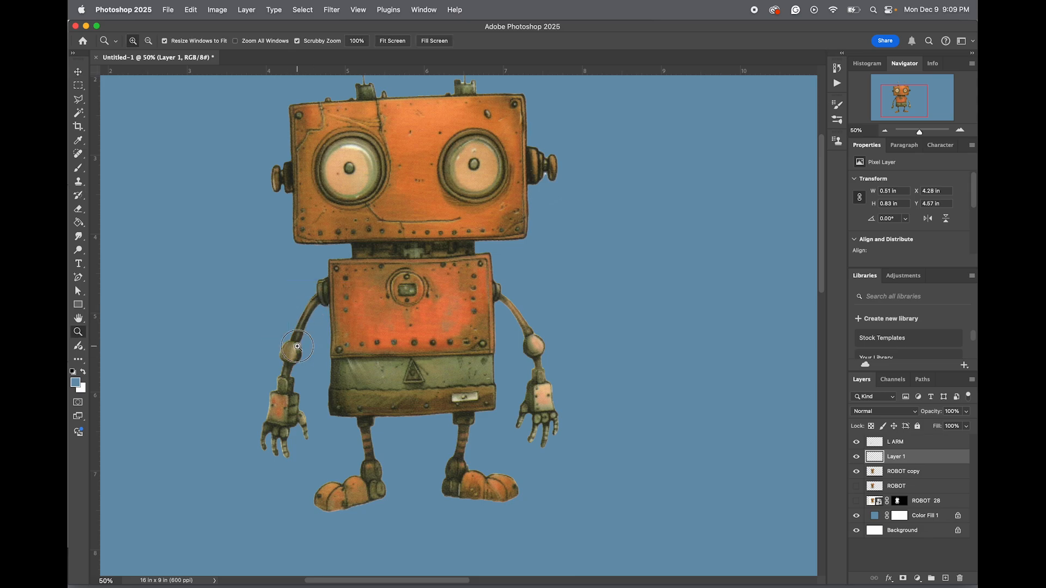
left_click(299, 349)
left_click(298, 346)
key("v")
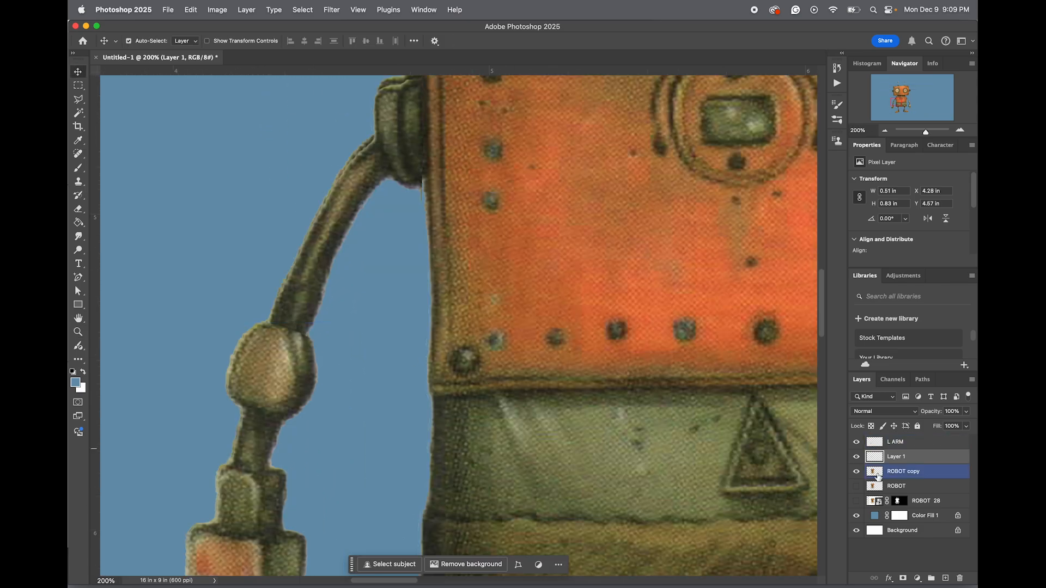
left_click(856, 471)
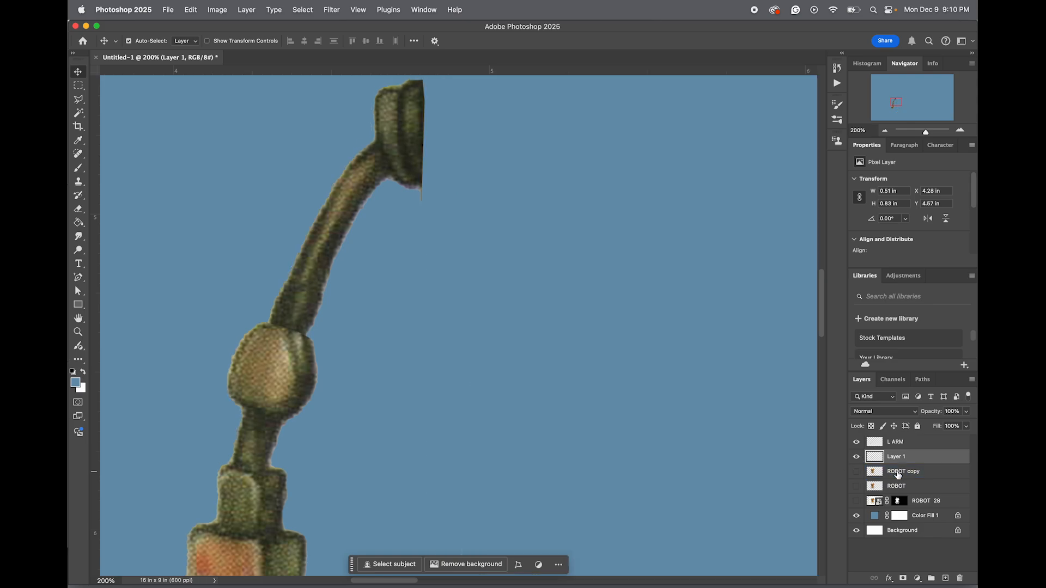
left_click(856, 441)
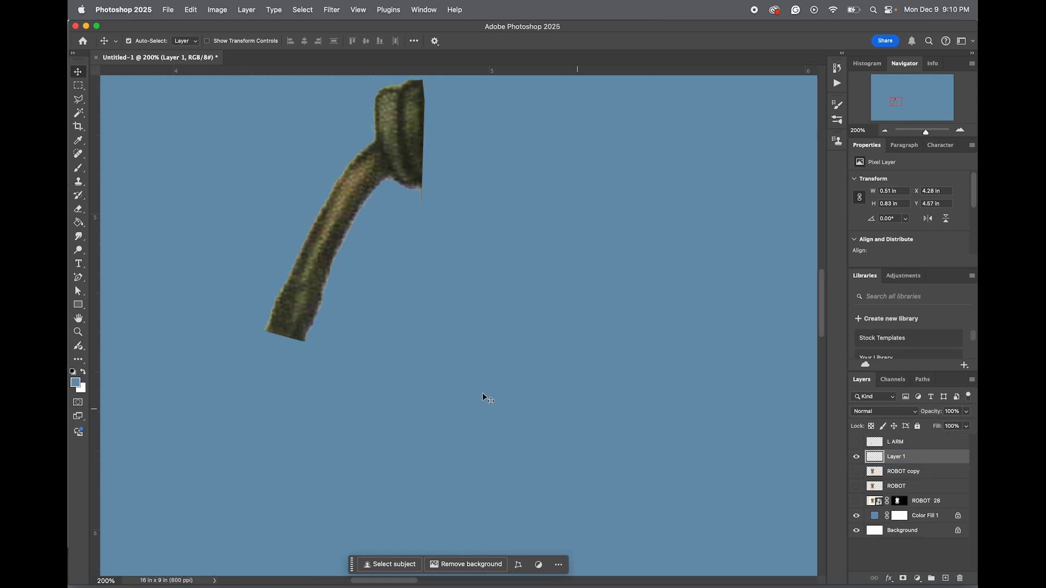
Extend the upper arm's lower end on Layer 1 using the Clone Stamp with a 50 px brush sampled from the arm
key("e")
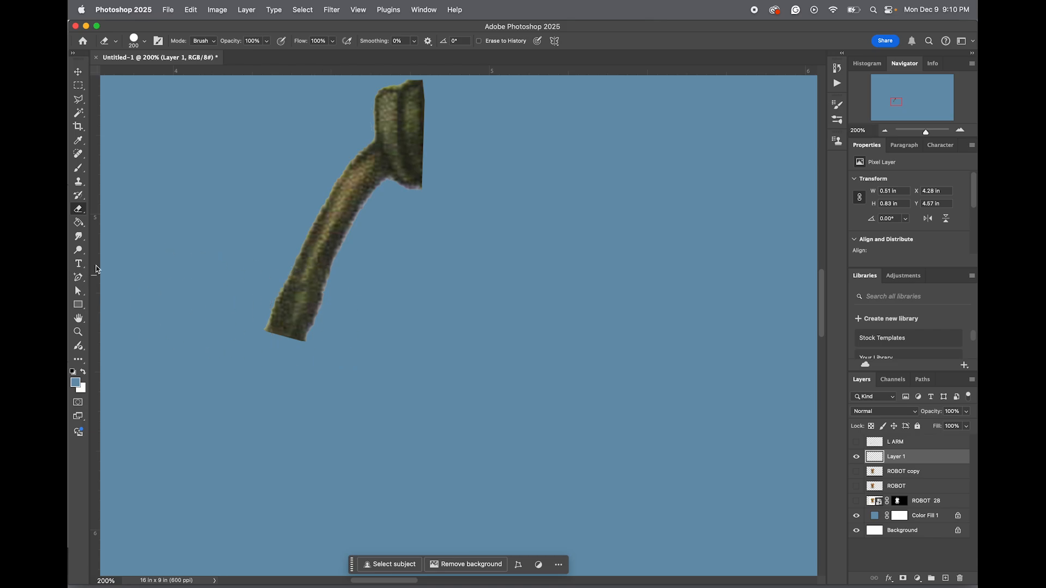
left_click(79, 183)
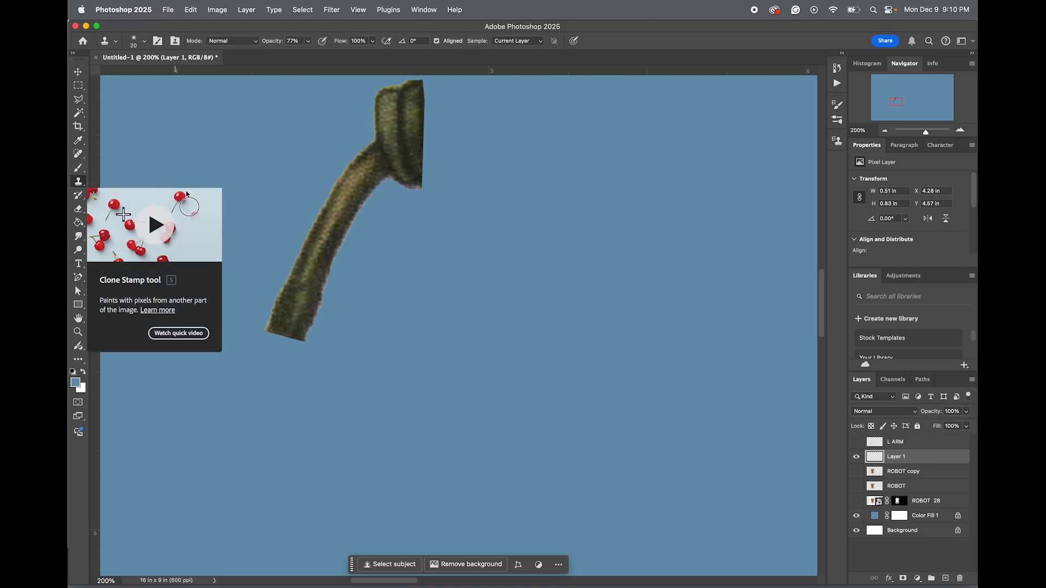
key("bracketright")
key("bracketright")
key("bracketright")
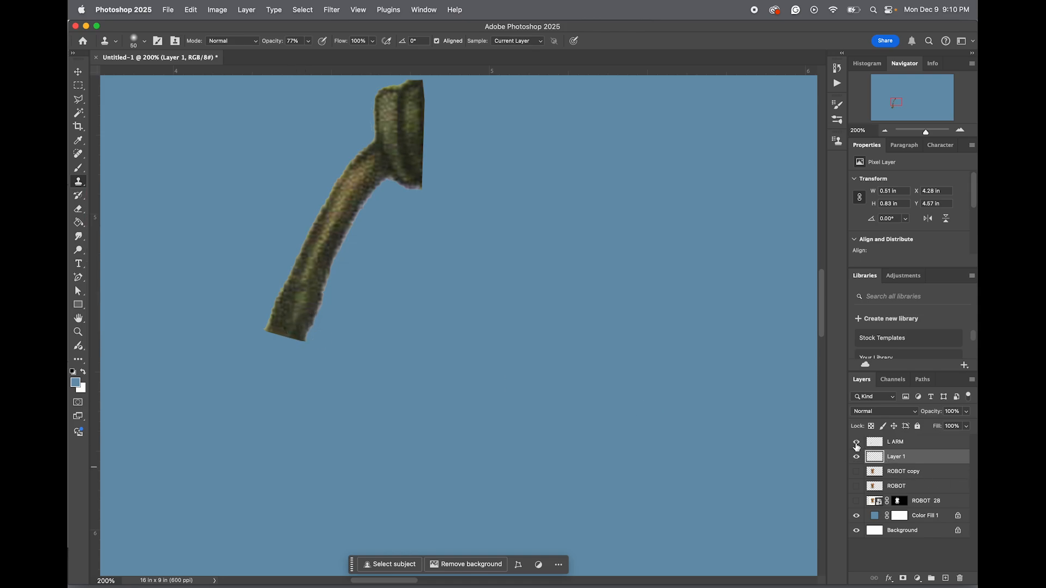
left_click(856, 444)
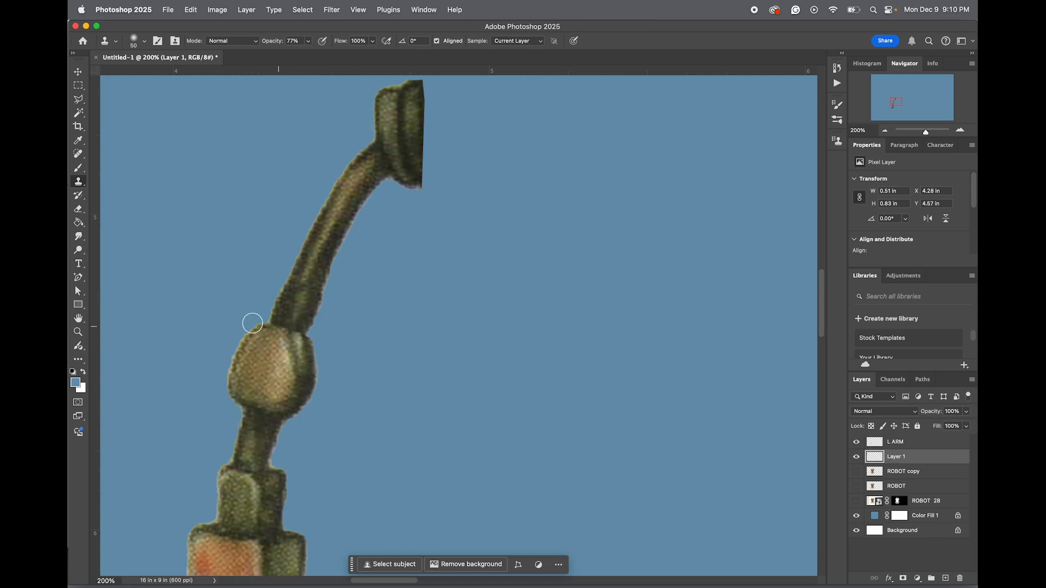
left_click(856, 443)
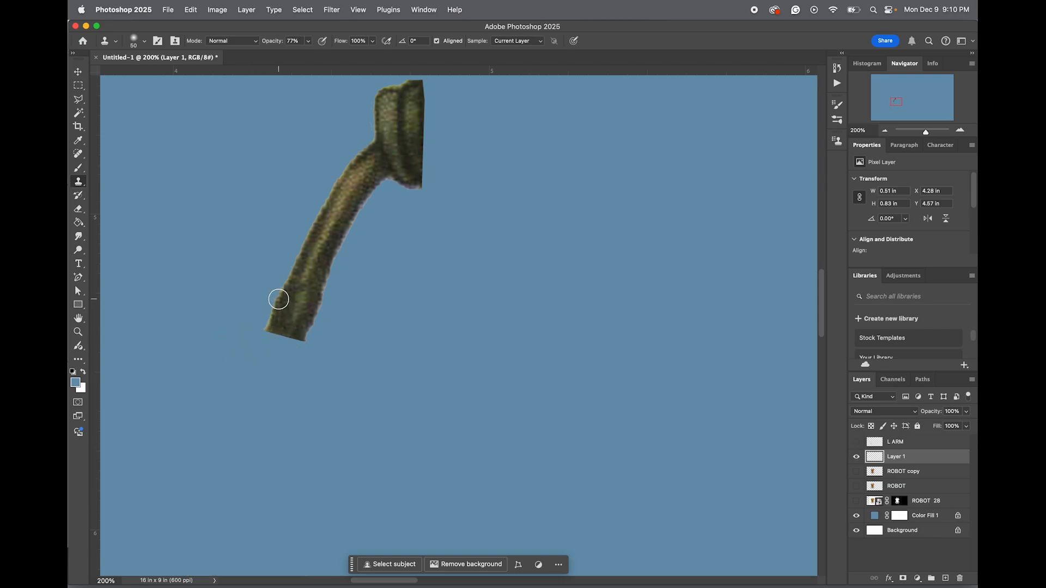
left_click(279, 299, "alt")
mouse_move(268, 324)
left_mouse_down()
mouse_move(259, 346)
mouse_move(270, 326)
mouse_move(282, 350)
mouse_move(276, 341)
mouse_move(298, 318)
mouse_move(288, 328)
left_mouse_up()
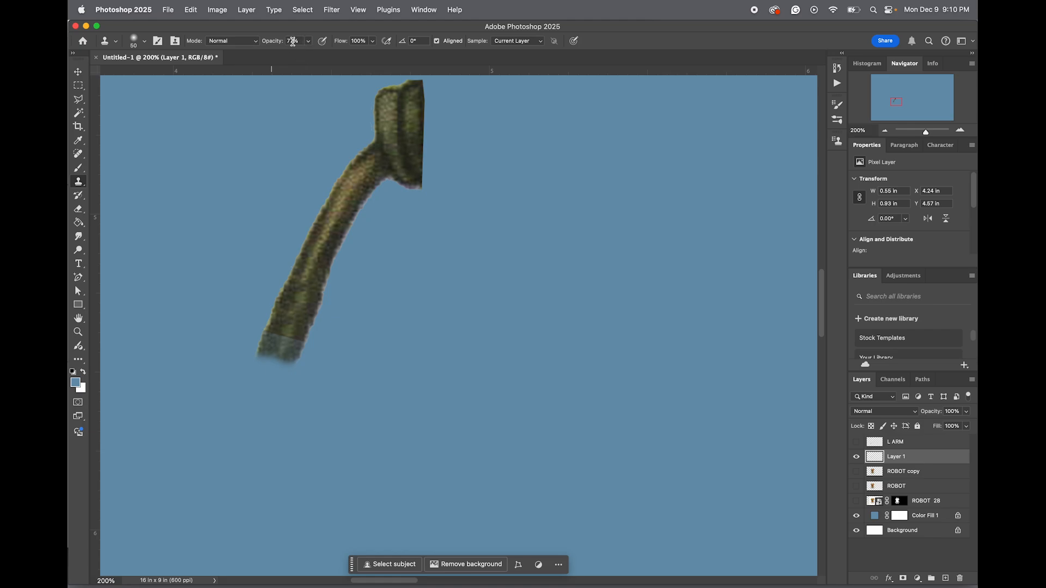
Set the Clone Stamp's opacity to 100% and fill in the arm's extended lower end again
left_click(292, 41)
type("100")
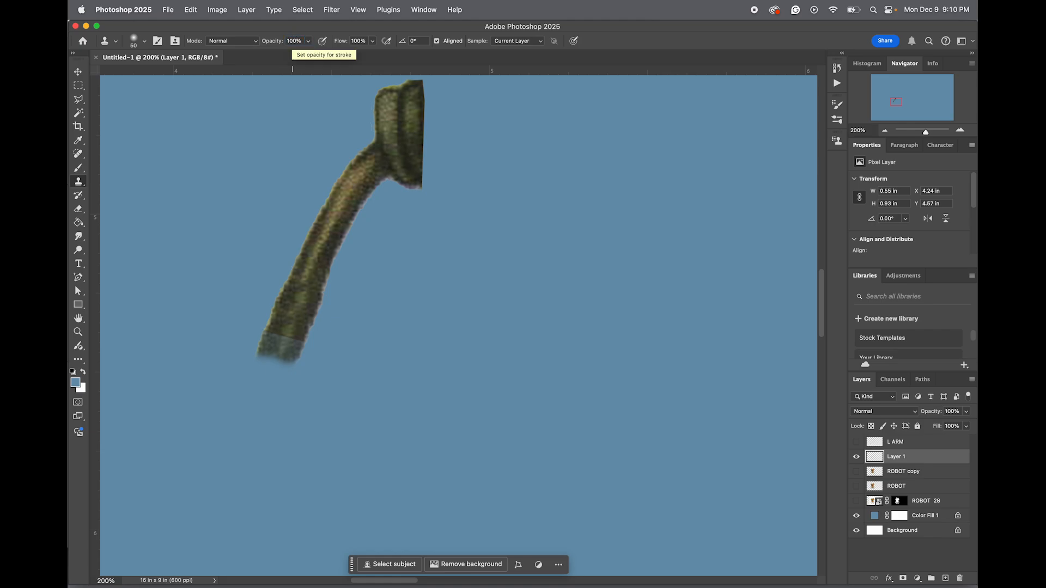
mouse_move(279, 343)
left_mouse_down()
mouse_move(297, 355)
mouse_move(272, 362)
mouse_move(280, 338)
left_mouse_up()
Toggle the L ARM layer's visibility to examine how the extended upper arm sits behind the elbow ball
left_click(857, 443)
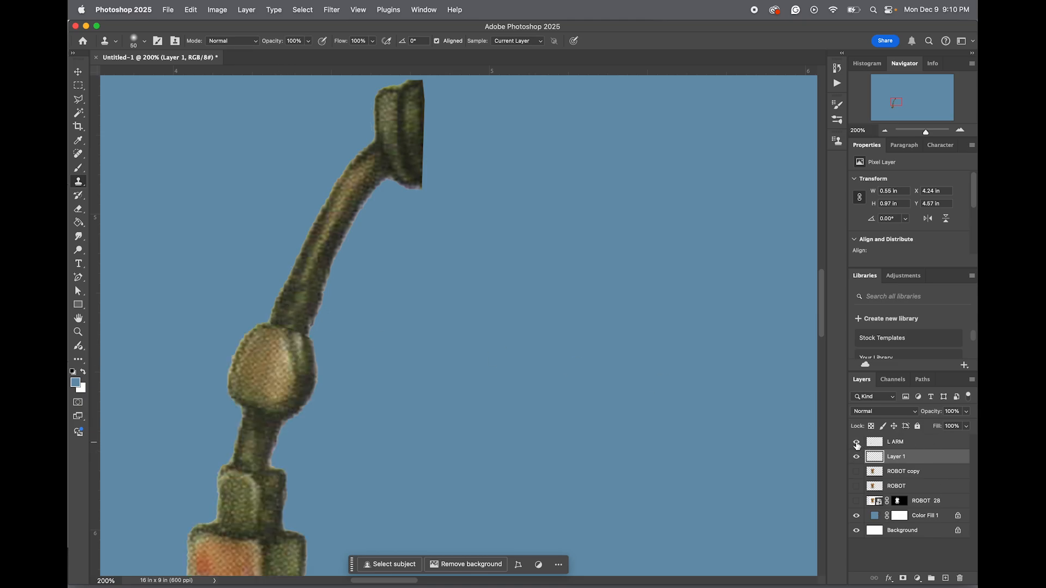
left_click(856, 443)
left_click(857, 443)
left_click(856, 443)
left_click(856, 444)
left_click(857, 443)
left_click(856, 443)
left_click(857, 443)
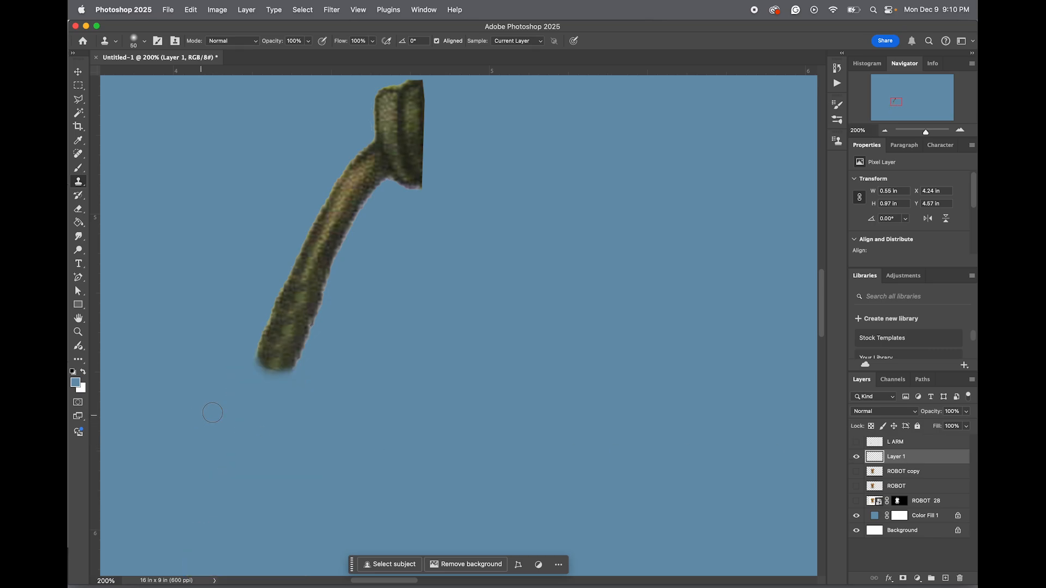
Round off the upper arm's soft lower end on Layer 1 with the 200 px Eraser
right_click(220, 369)
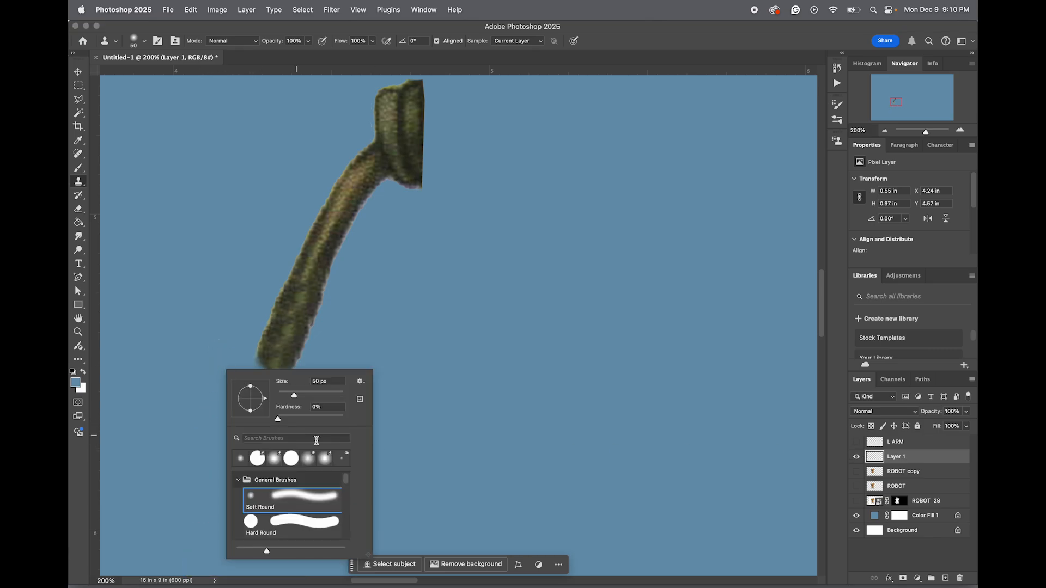
key("Escape")
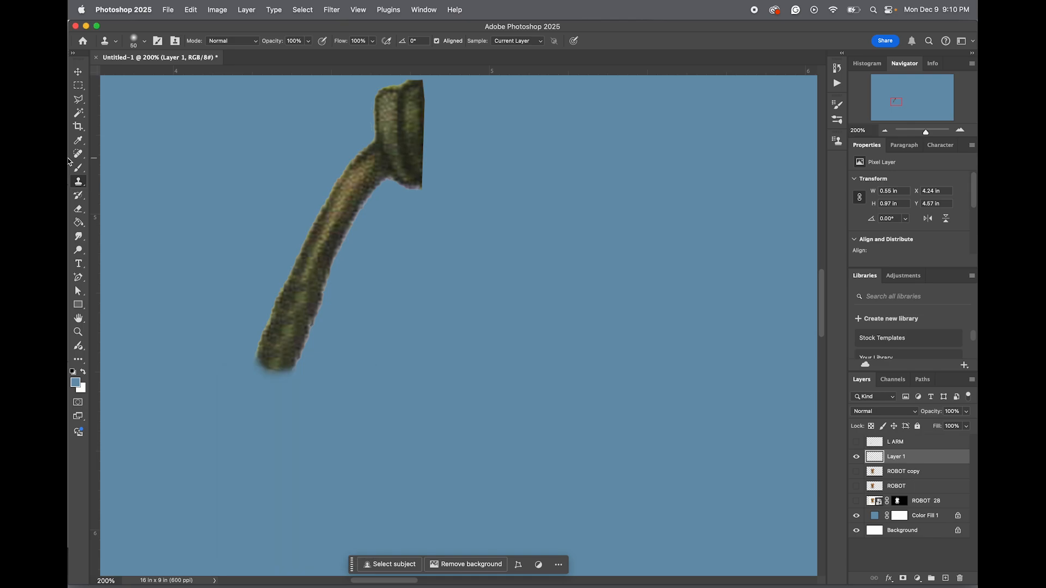
key("e")
mouse_move(194, 362)
left_mouse_down()
mouse_move(199, 354)
mouse_move(234, 401)
mouse_move(311, 415)
left_mouse_up()
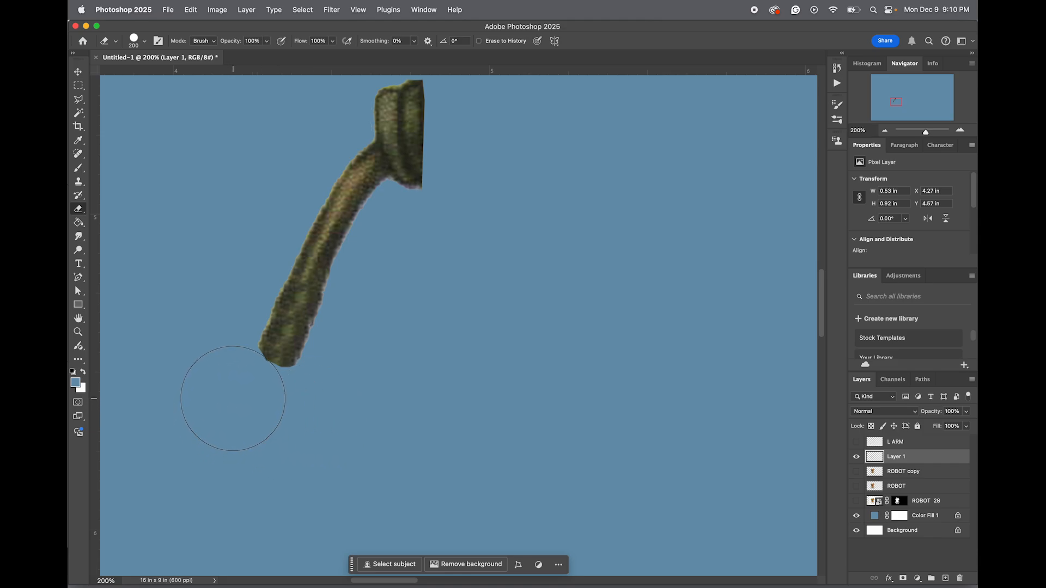
Compare the elbow with L ARM hidden and shown, and leave the layer visible
left_click(855, 445)
left_click(856, 445)
left_click(855, 446)
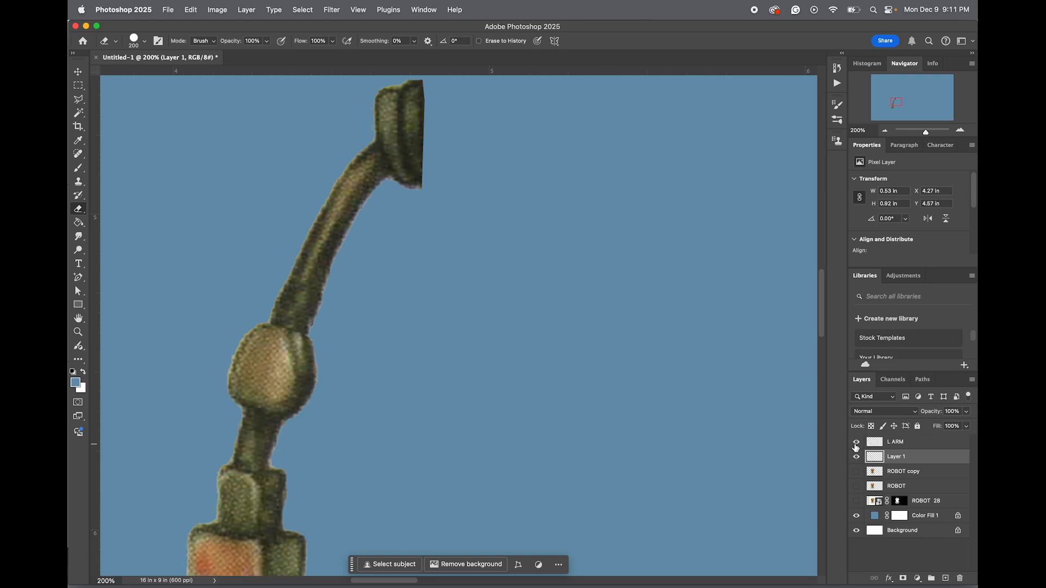
left_click(855, 446)
left_click(856, 445)
Lower the L ARM layer's opacity to inspect the overlap at the elbow, and restore it to 100%
left_click(917, 448)
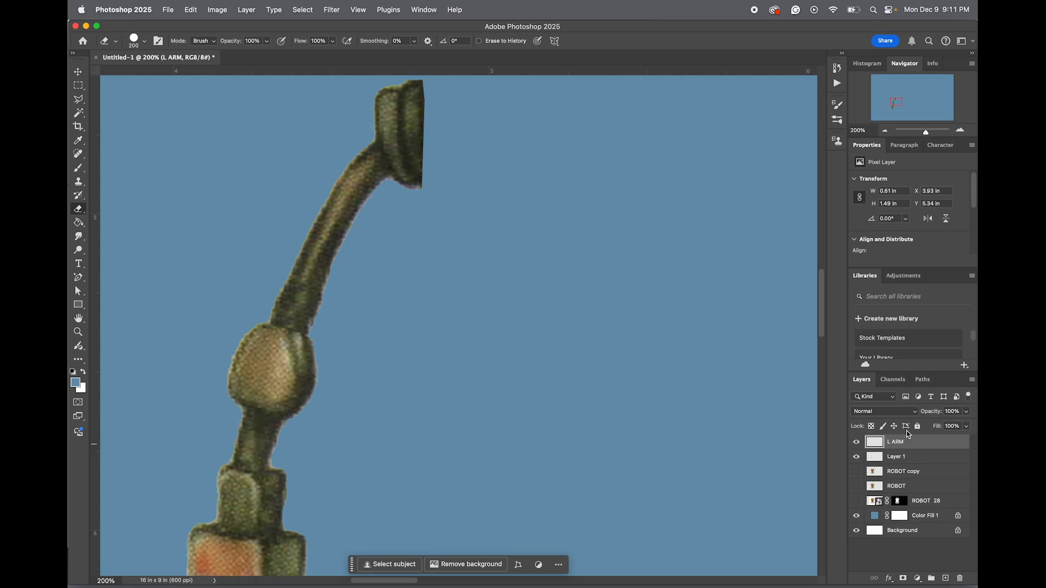
type("30")
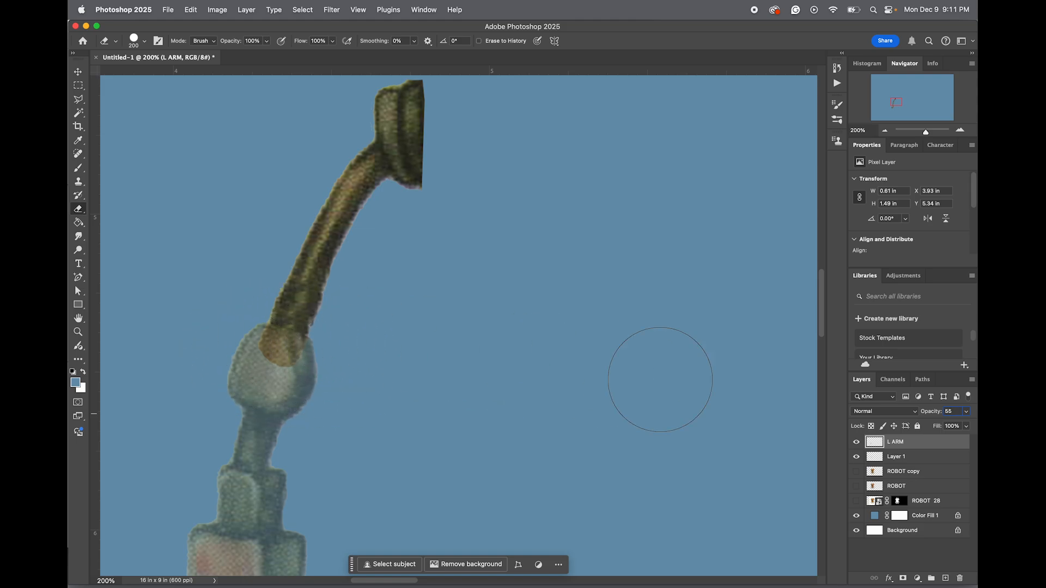
double_click(952, 413)
type("100")
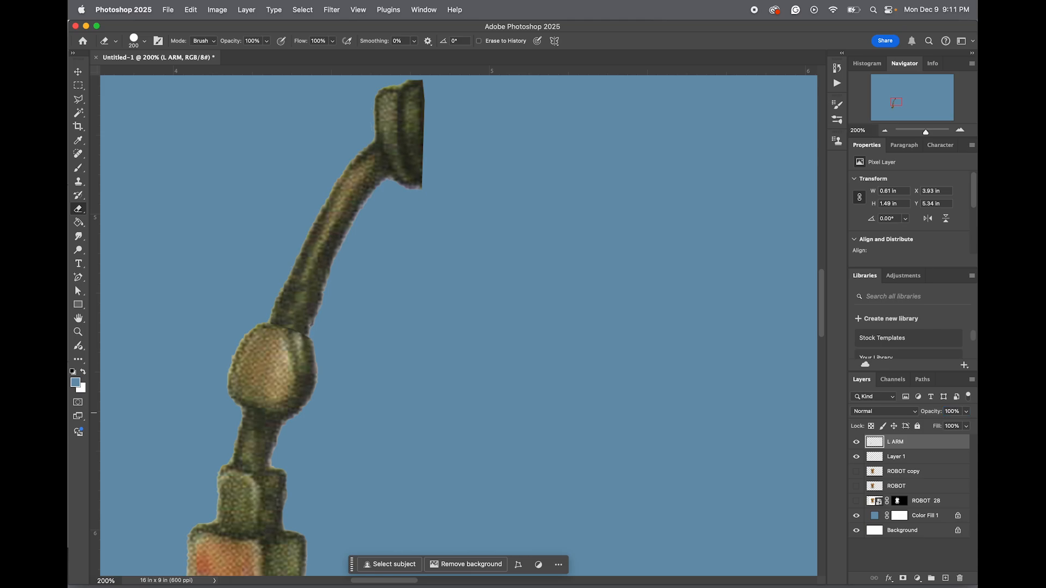
Nudge the upper arm on Layer 1 slightly at the shoulder, showing ROBOT copy as a reference and hiding it again
left_click(896, 457)
scroll(458, 185, "up", 2)
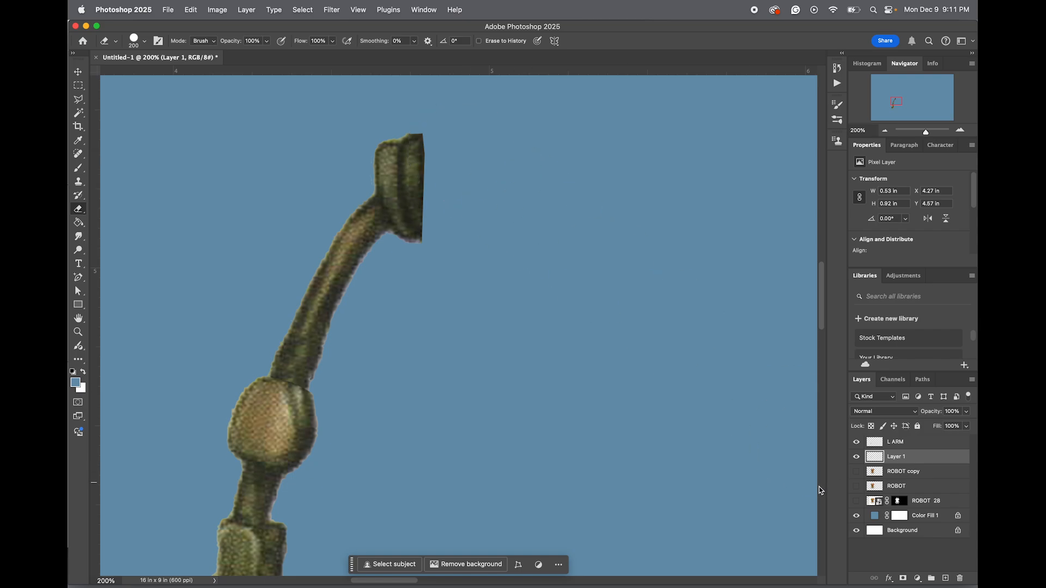
left_click(857, 471)
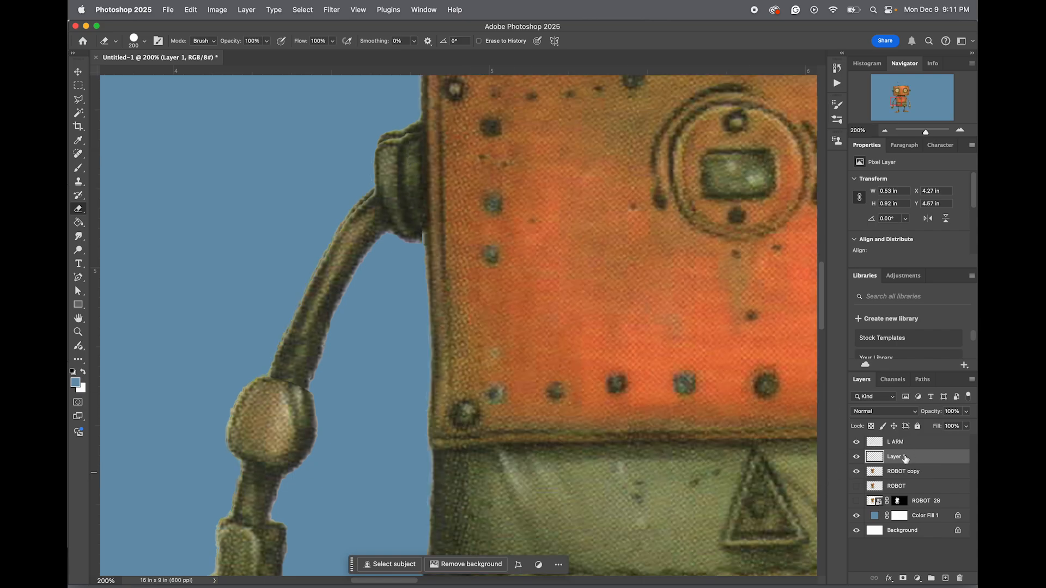
key("v")
left_click_drag(397, 185, 399, 185)
left_click(857, 471)
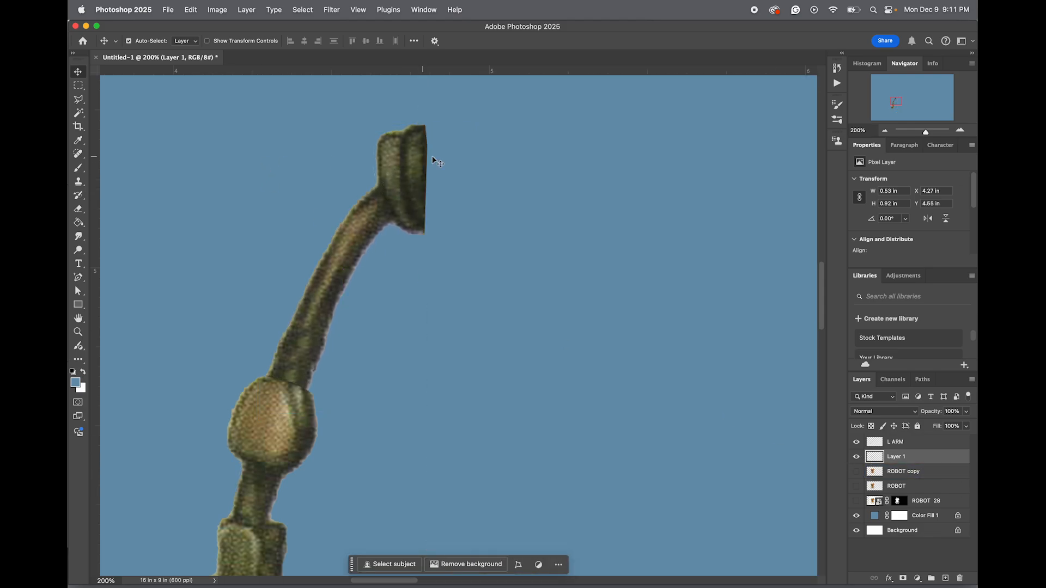
Extend the upper arm's shoulder cap toward the body on Layer 1 with the 50 px Clone Stamp
left_click(79, 181)
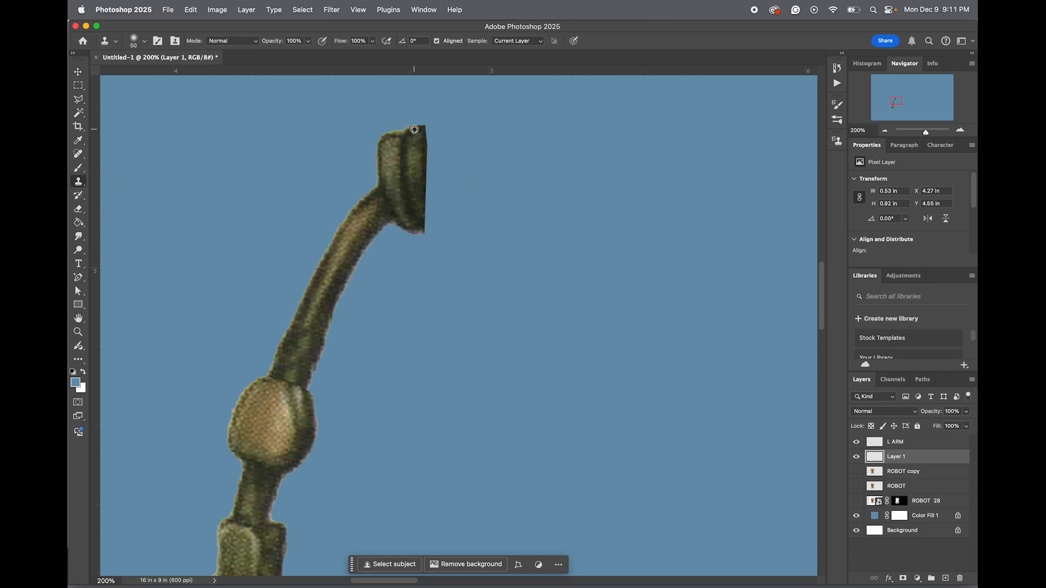
left_click_drag(425, 127, 422, 232)
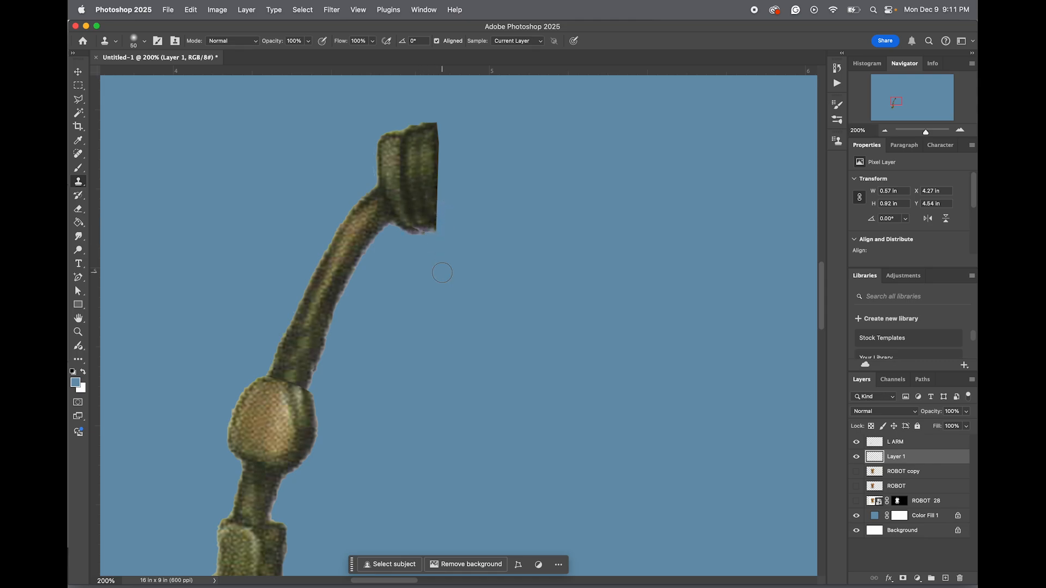
key("super+z")
mouse_move(422, 182)
left_mouse_down()
mouse_move(427, 168)
mouse_move(432, 181)
mouse_move(417, 129)
mouse_move(428, 136)
left_mouse_up()
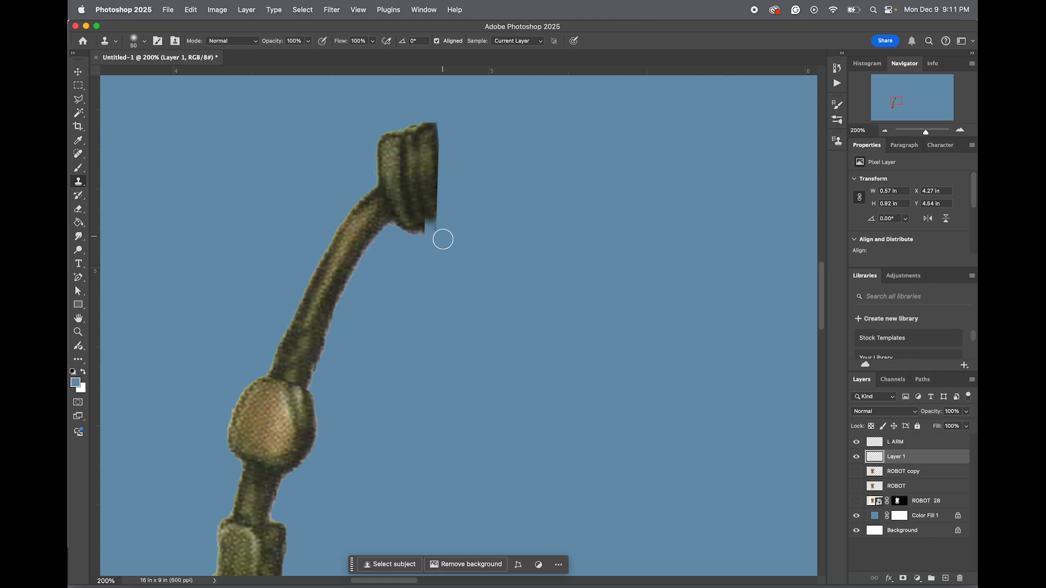
left_click(423, 230, "alt")
mouse_move(432, 229)
left_mouse_down()
mouse_move(420, 193)
mouse_move(427, 206)
left_mouse_up()
Trim the rough edge of the extended shoulder cap by outlining it with the Polygonal Lasso, deleting the excess and deselecting
key("l")
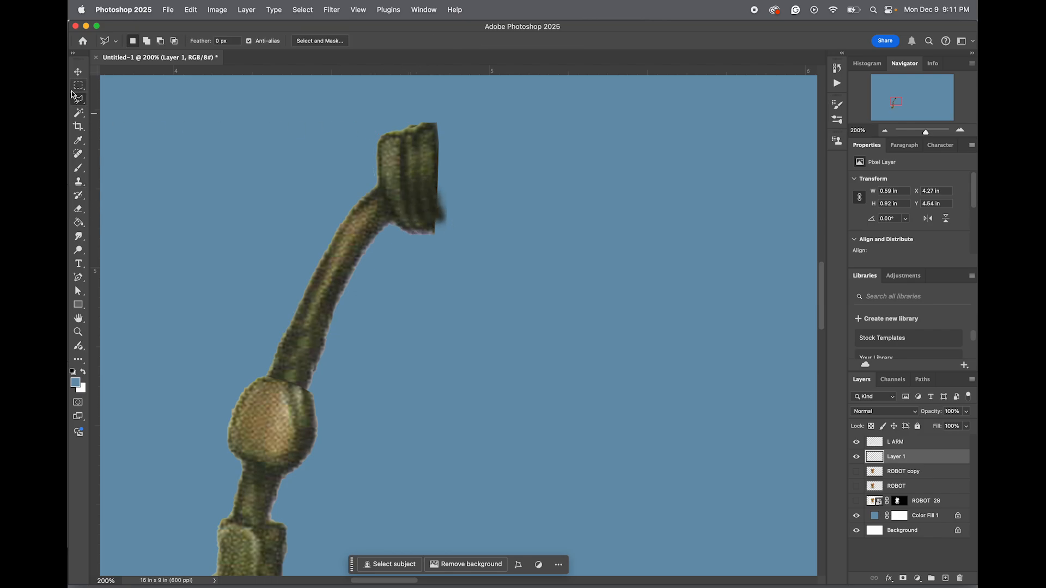
left_click(401, 131)
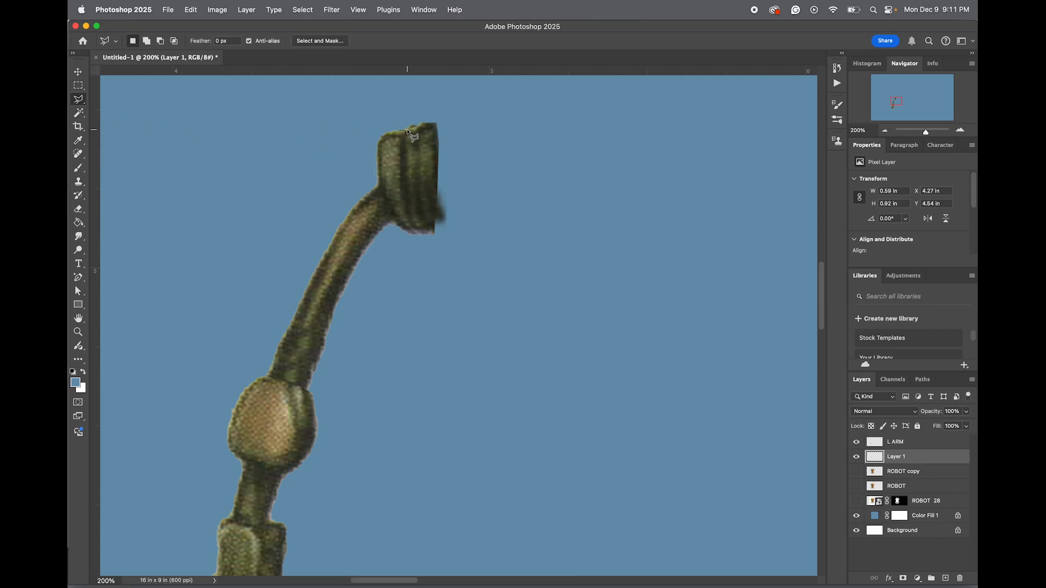
left_click(439, 128)
left_click(436, 212)
left_click(434, 233)
left_click(412, 235)
left_click(393, 262)
left_click(494, 274)
left_click(515, 154)
left_click(456, 77)
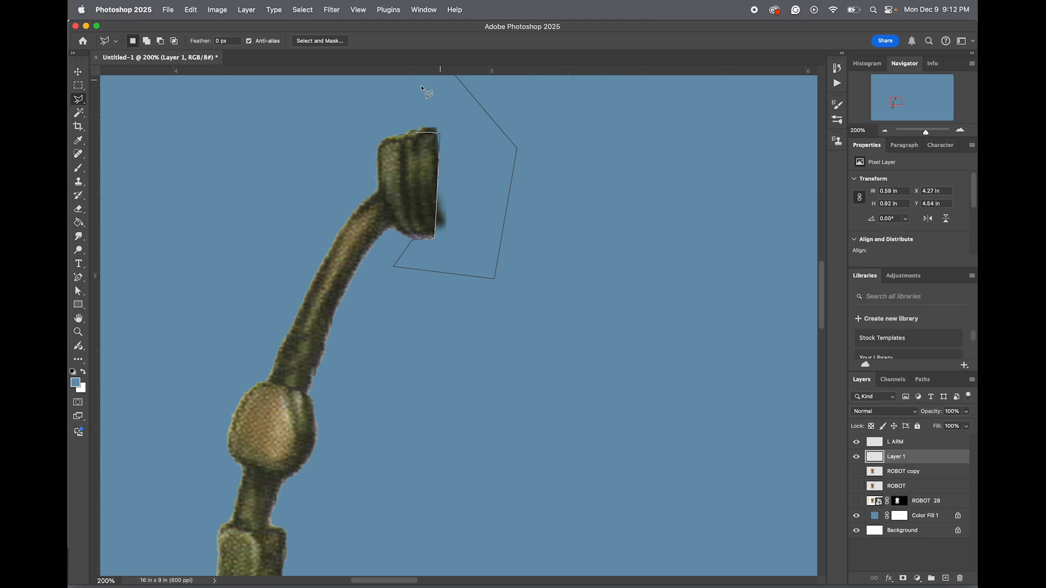
double_click(339, 110)
key("BackSpace")
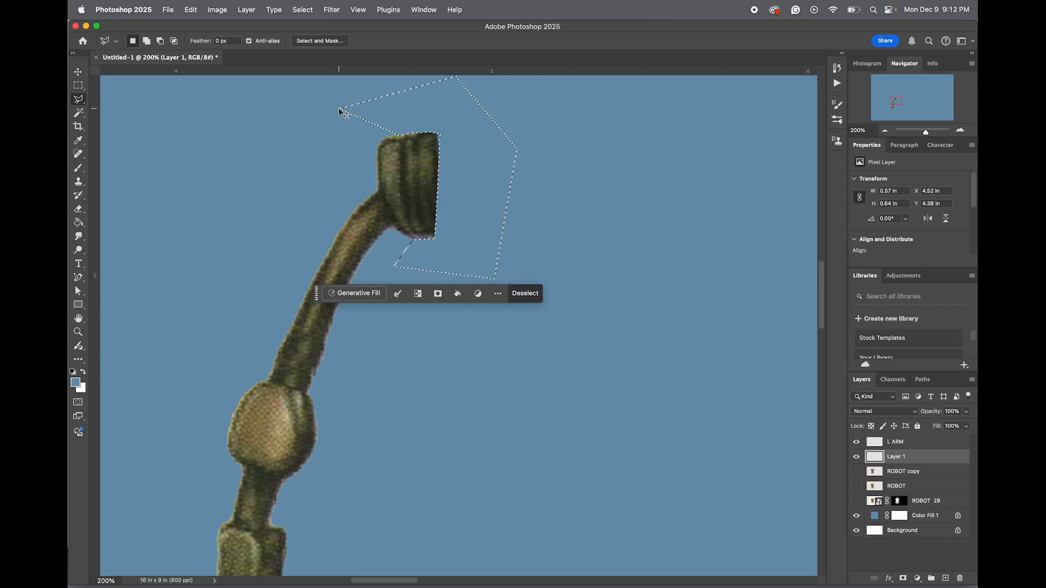
key("super+d")
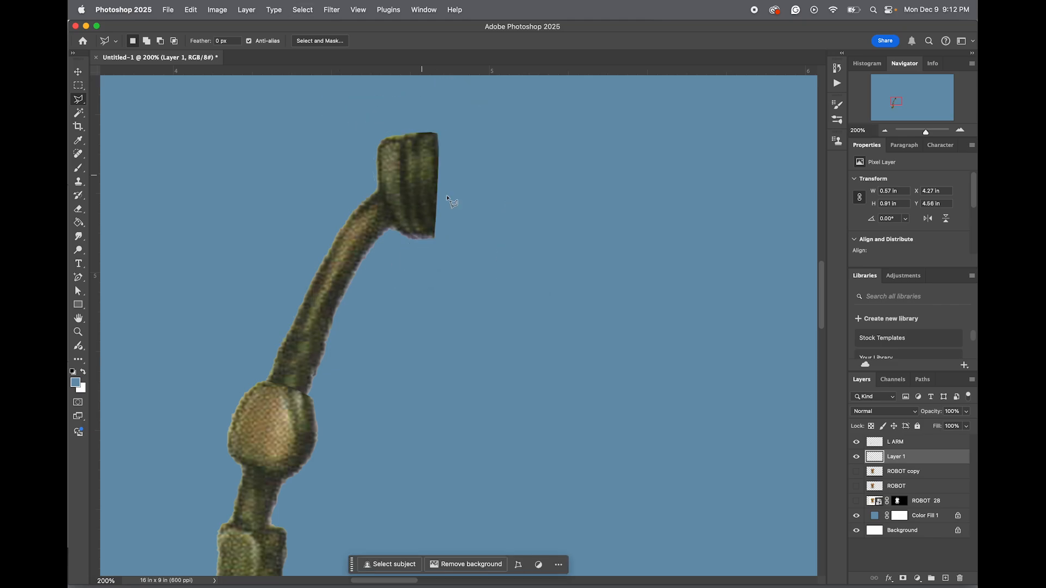
Check the extended shoulder against ROBOT copy, hide that layer again, and rename Layer 1 as L BICEP
left_click(857, 472)
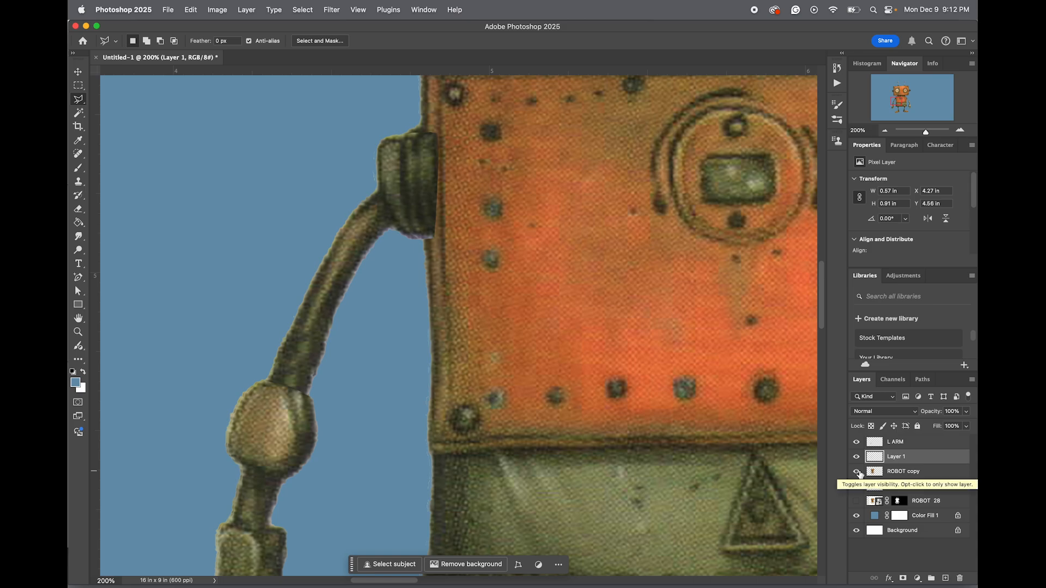
left_click(857, 472)
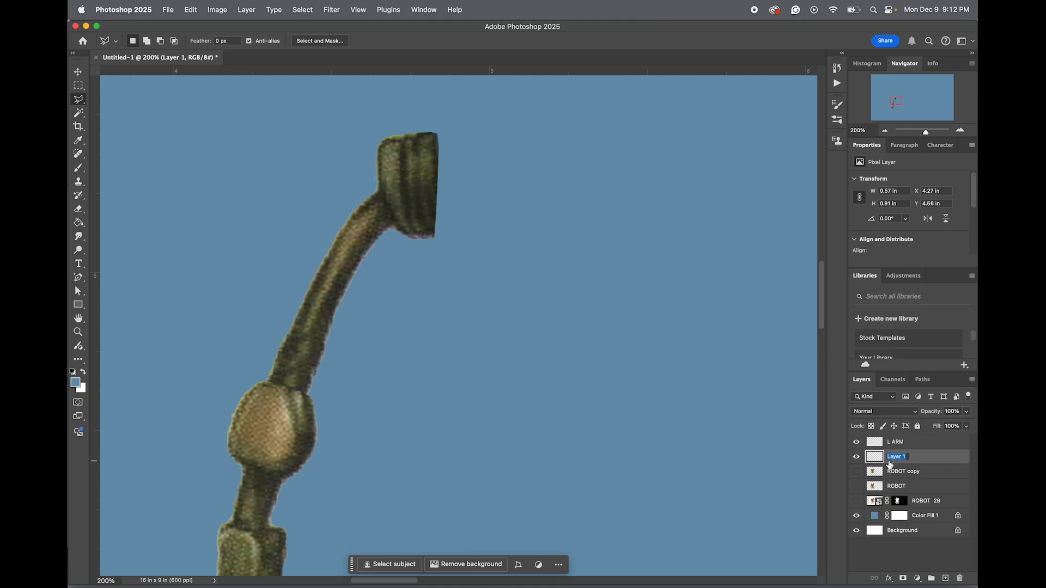
type("L BICEP")
key("Return")
Hide the L BICEP and L ARM layers and show ROBOT copy to work on the robot's body
key("z")
left_click(539, 410, "alt")
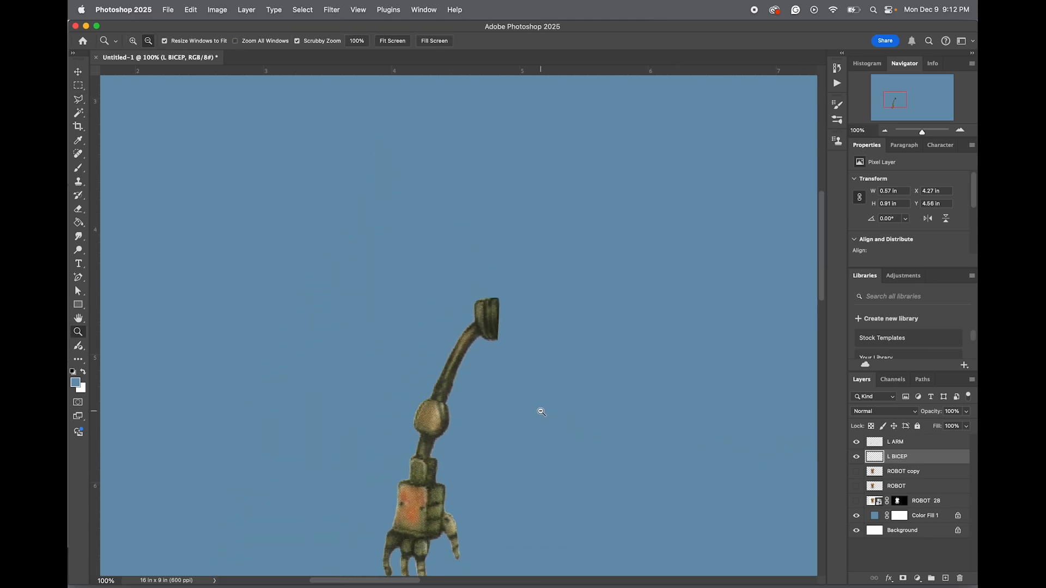
scroll(554, 434, "down", 2)
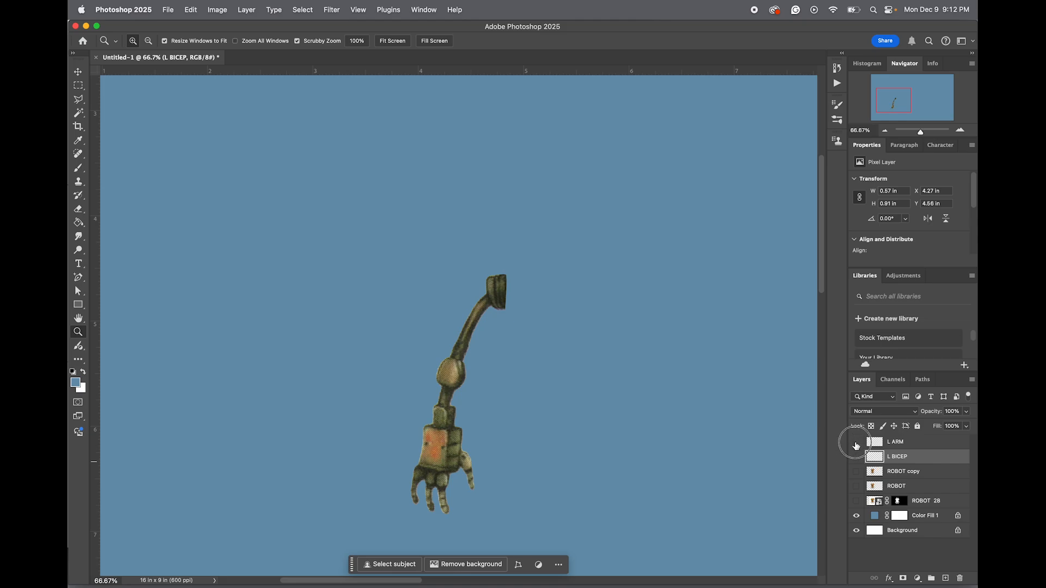
left_click_drag(856, 457, 856, 442)
left_click(855, 471)
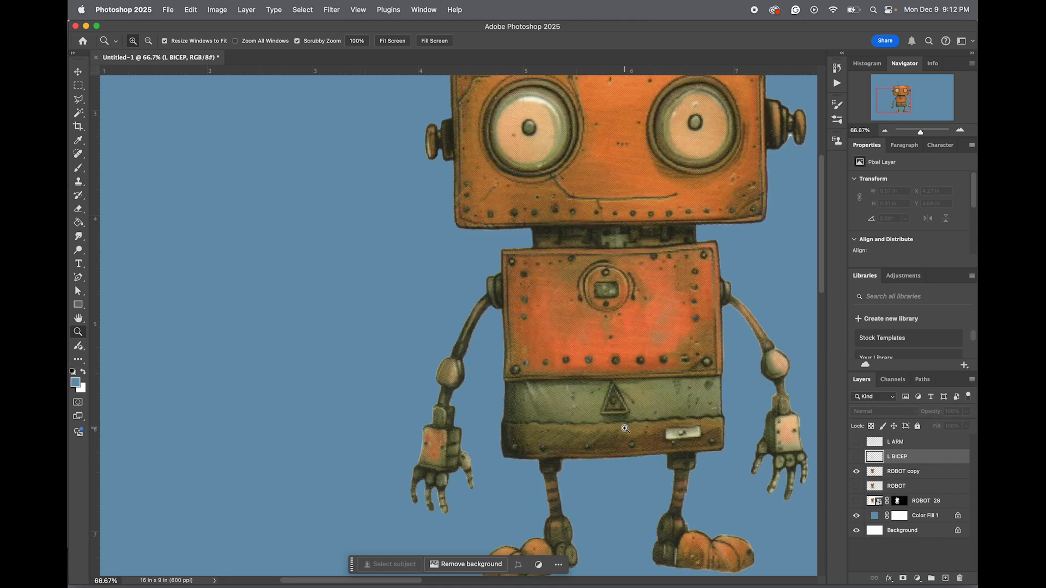
left_click(663, 321)
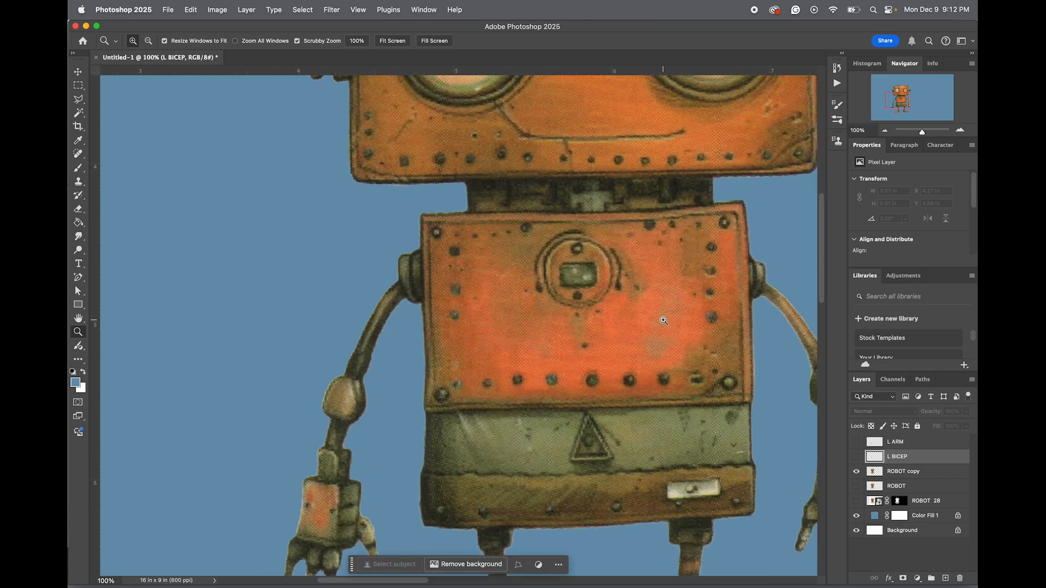
left_click(583, 289)
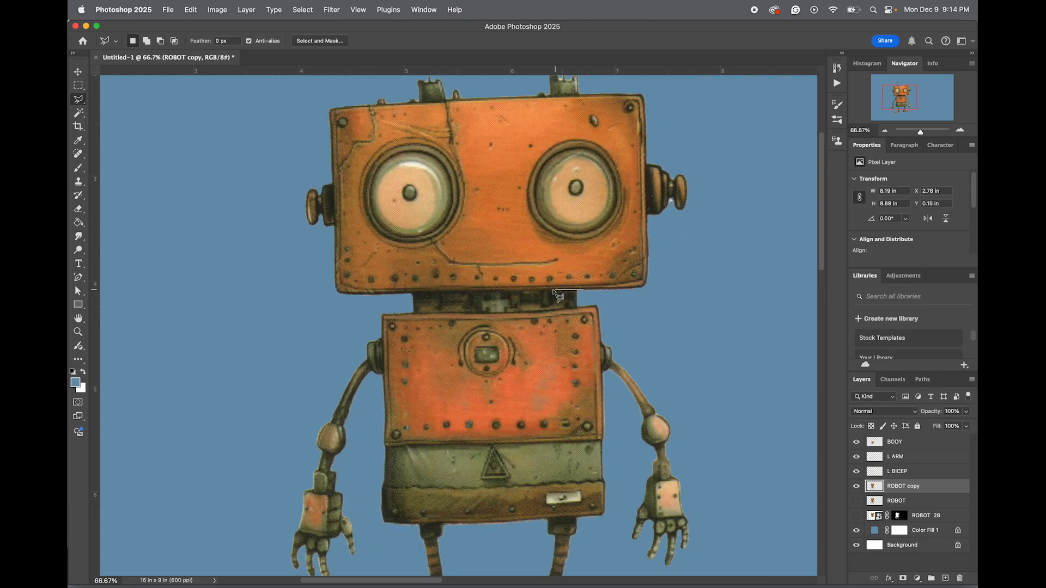
Select the robot's neck and body on ROBOT copy with the Polygonal Lasso, following the head's lower edge and excluding the arms and legs
left_click(408, 292)
left_click(380, 301)
left_click(382, 375)
left_click(367, 514)
left_click(396, 532)
left_click(419, 525)
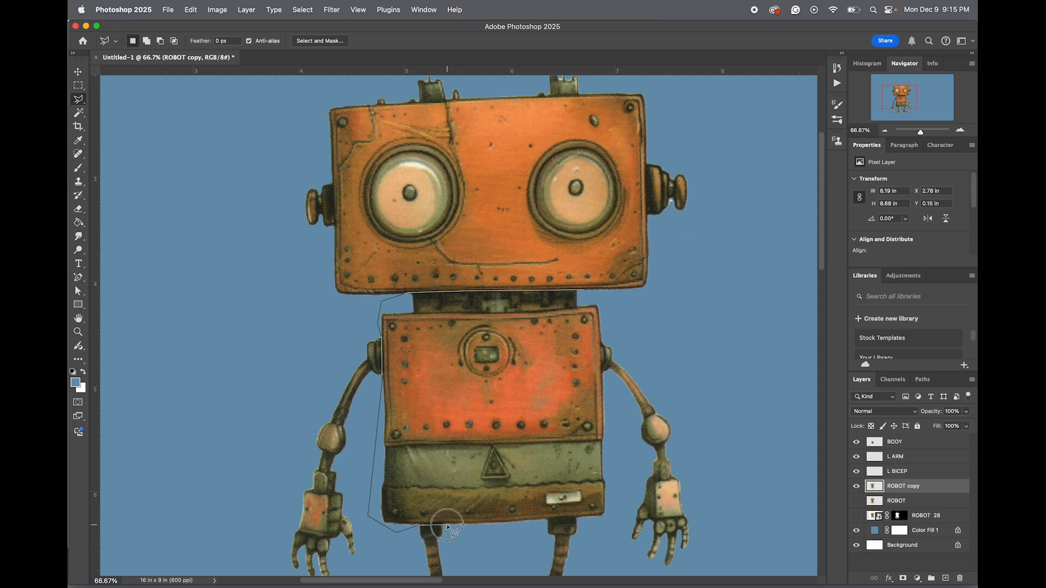
left_click(501, 536)
left_click(545, 521)
left_click(623, 518)
left_click(627, 467)
left_click(604, 381)
left_click(602, 337)
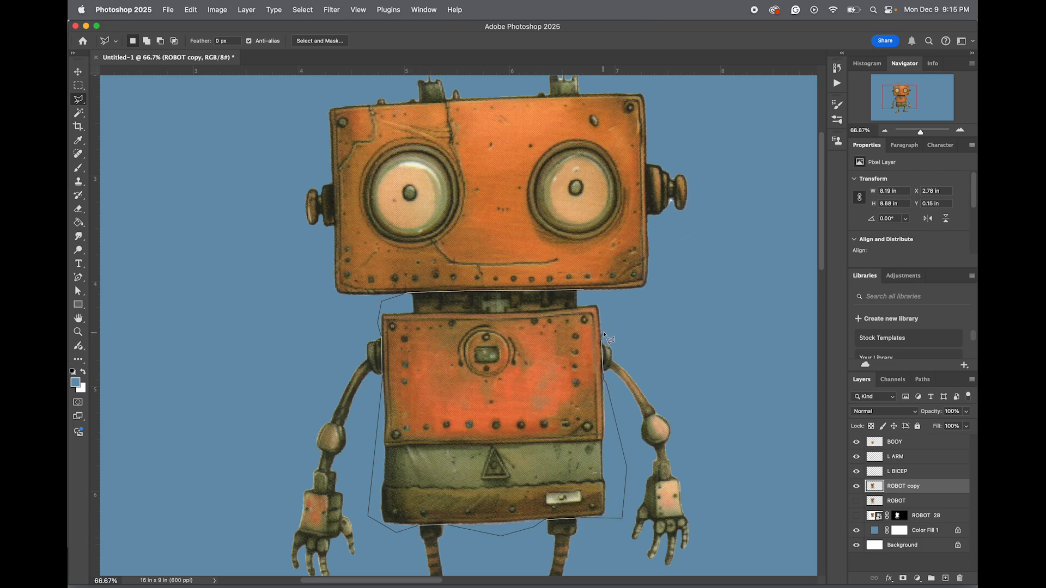
left_click(602, 296)
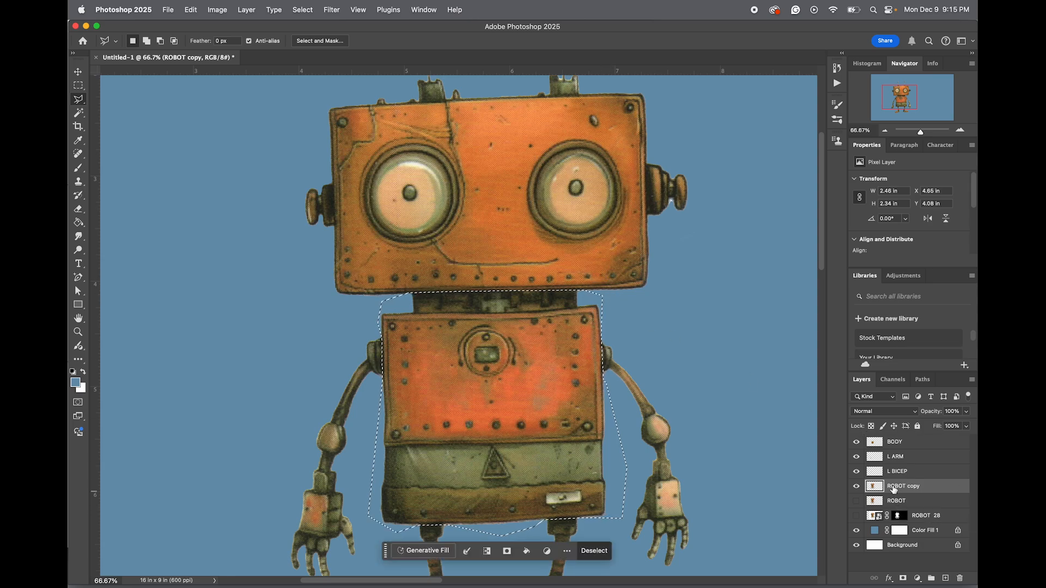
Hide the BODY layer, copy the selected neck and body to a new layer, and align the copy over the original body
left_click(855, 443)
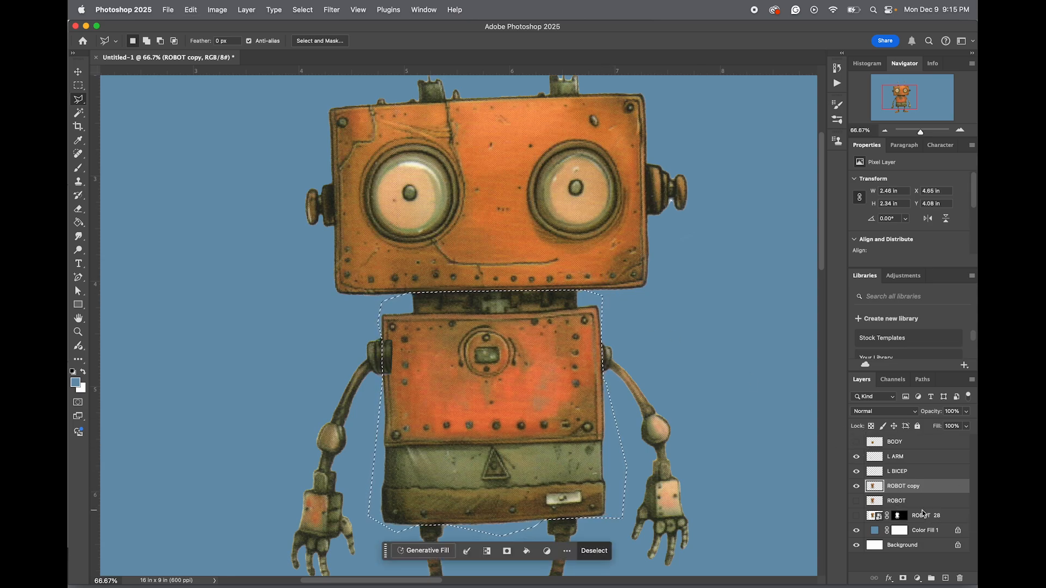
key("super+c")
key("super+v")
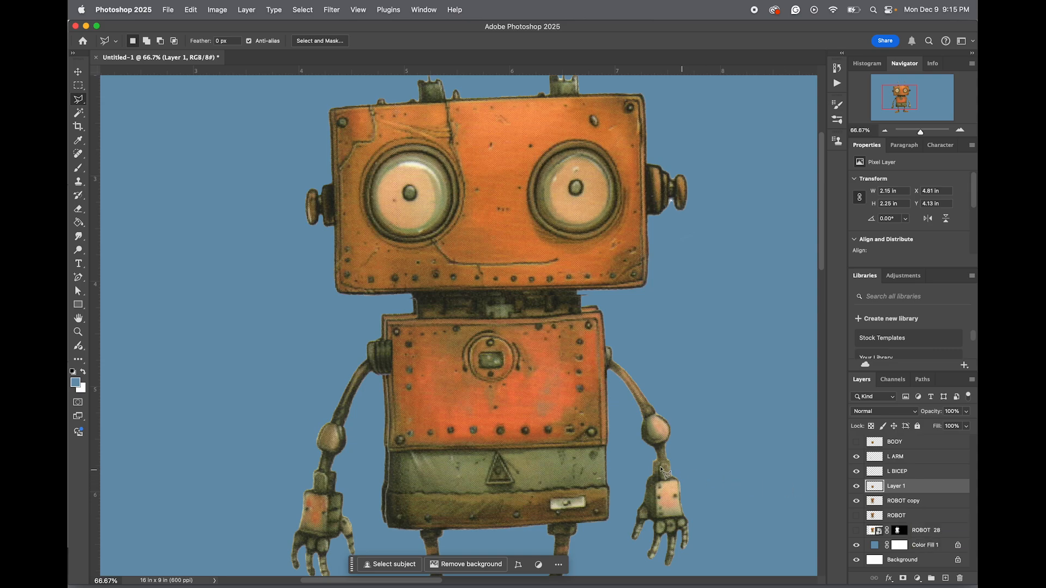
key("v")
left_click_drag(537, 473, 535, 467)
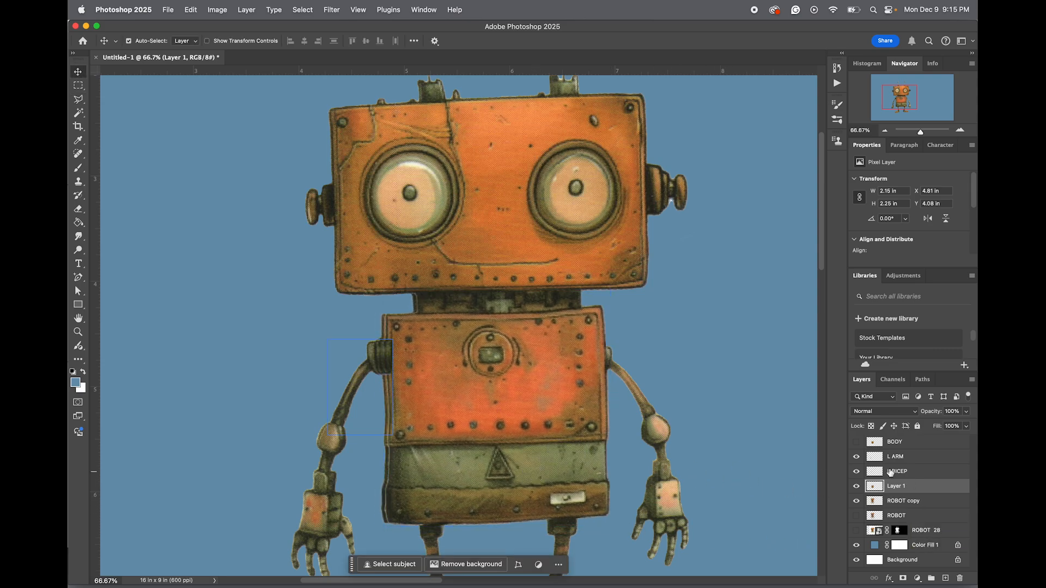
Delete the old BODY layer and hide ROBOT copy to isolate the new body and arm layers
left_click(899, 443)
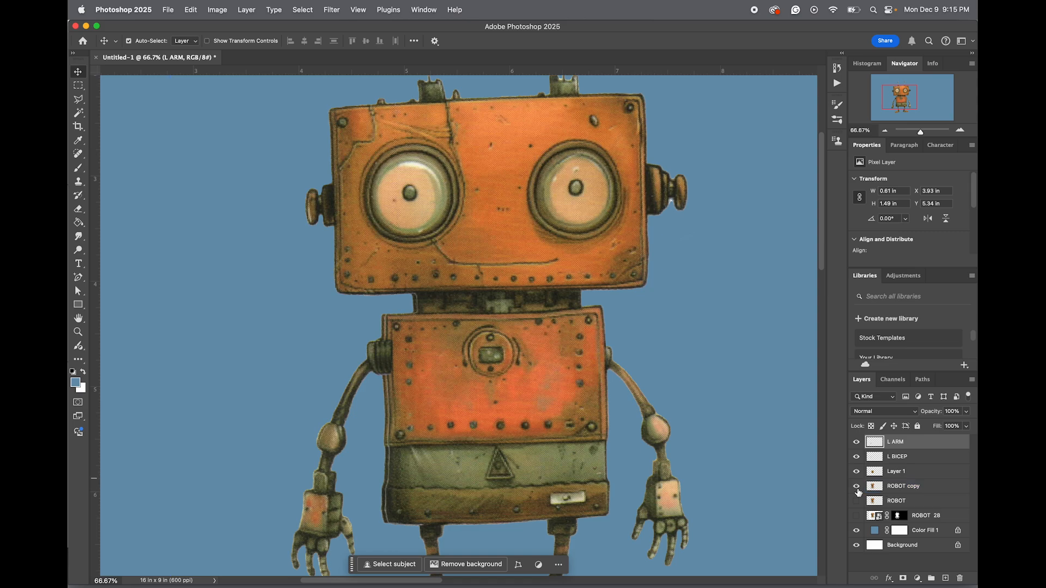
left_click(856, 487)
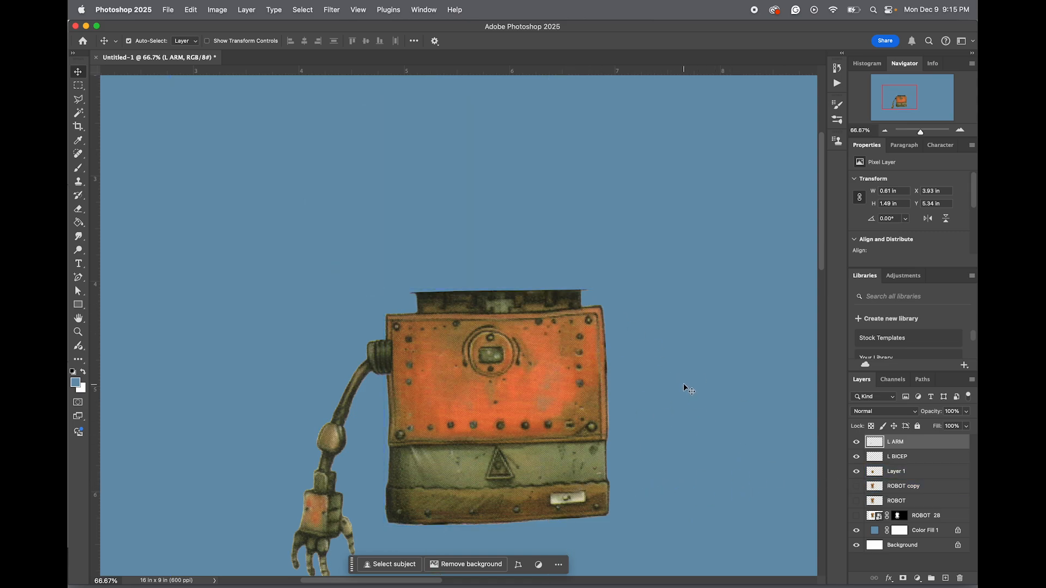
Clean up the stray pixels at the neck's upper corners on Layer 1 with the 200 px Eraser
key("e")
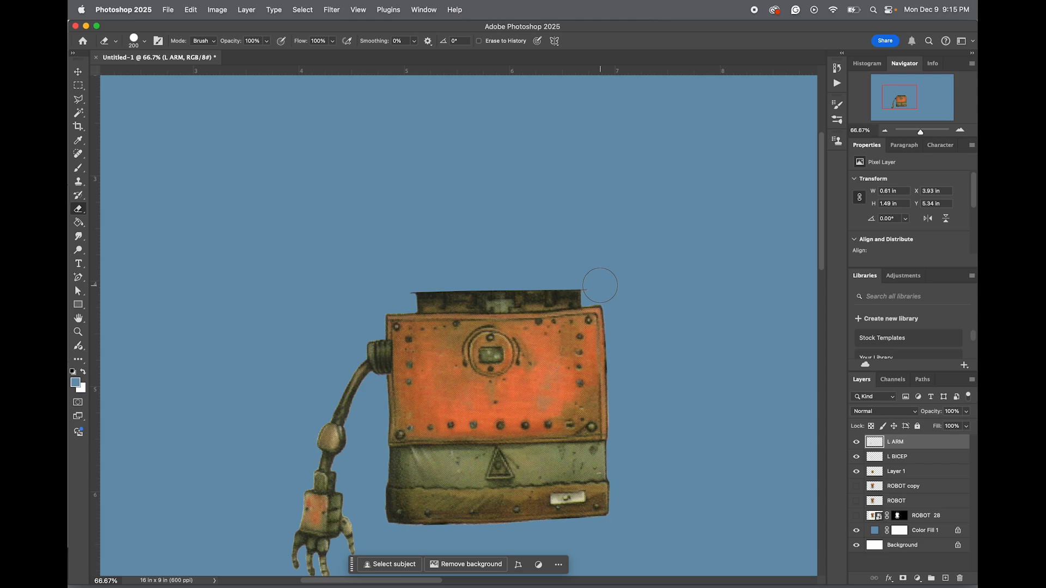
left_click(898, 472)
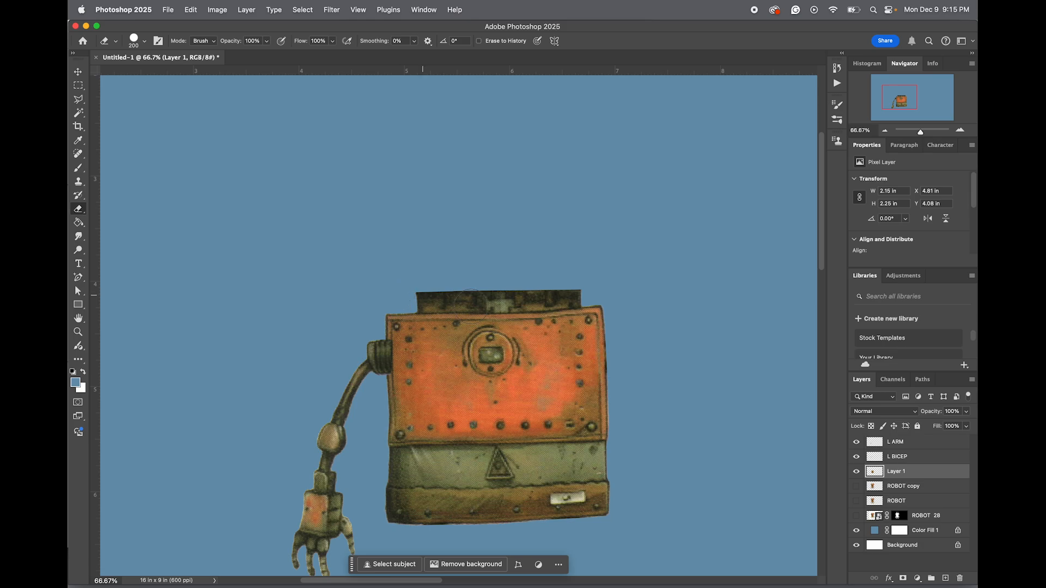
key("z")
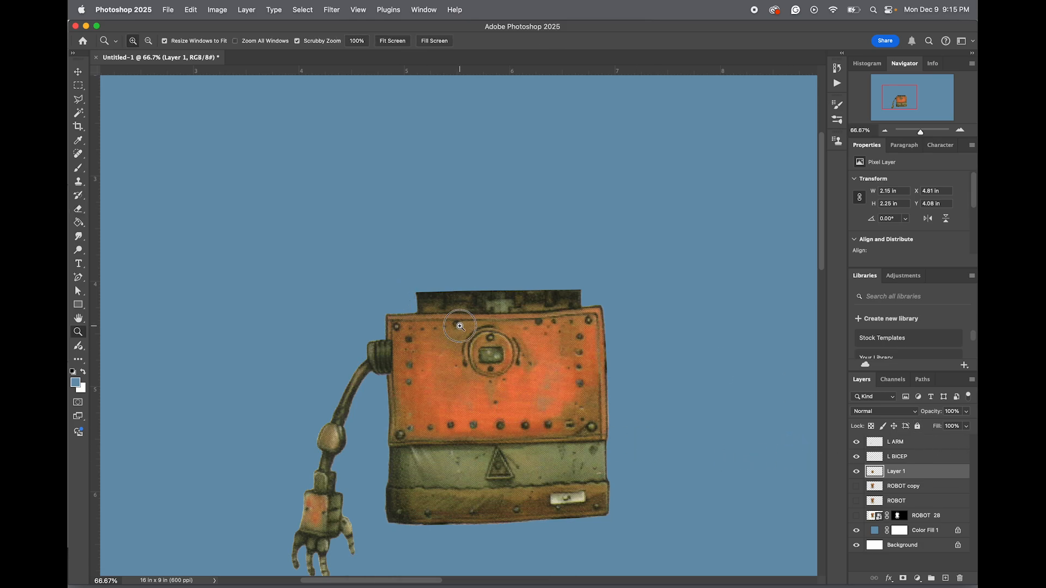
left_click(460, 327)
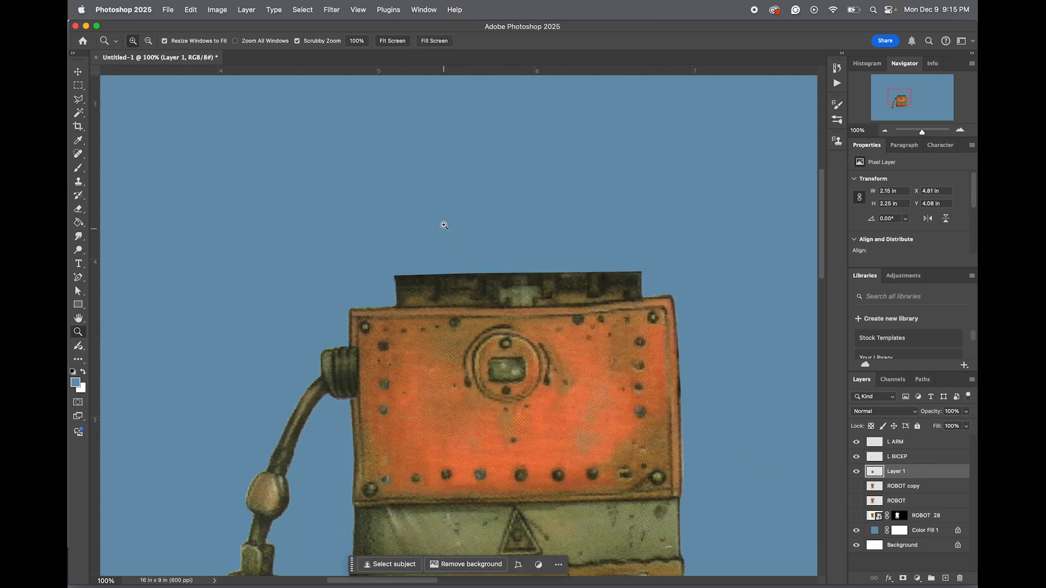
key("e")
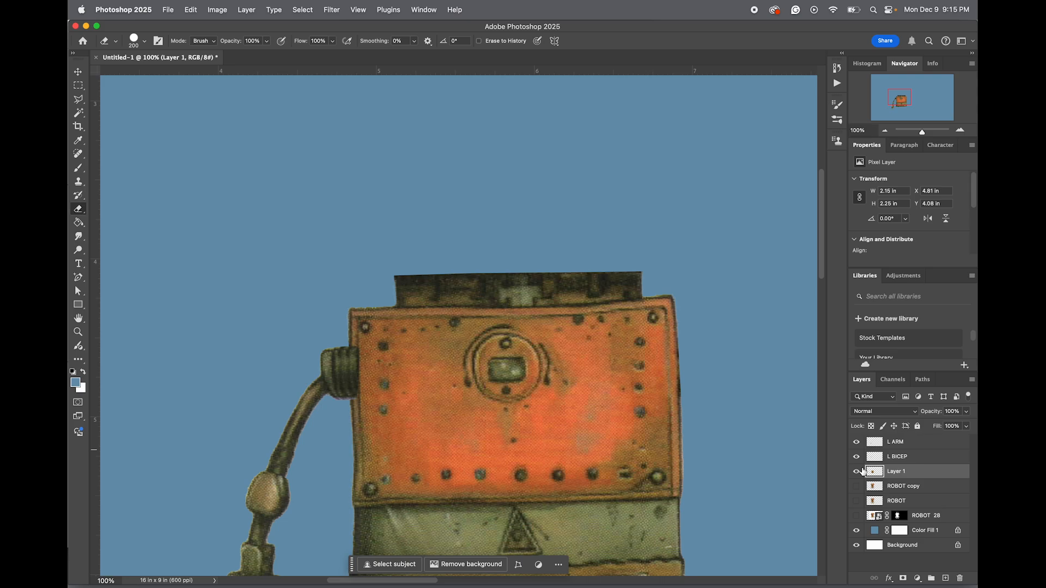
Rename Layer 1 as BODY & NECK and move it to the top of the layer stack, above L ARM
double_click(894, 471)
type("BODY & NEC")
key("BackSpace")
type("DY")
key("Return")
double_click(915, 471)
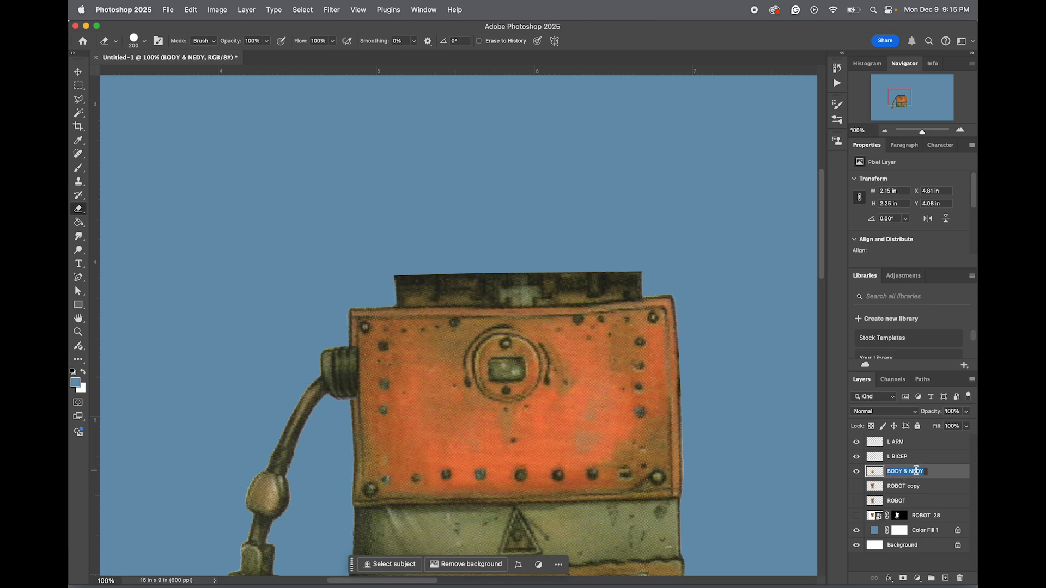
double_click(916, 471)
type("NECK")
key("Return")
left_click_drag(907, 472, 905, 443)
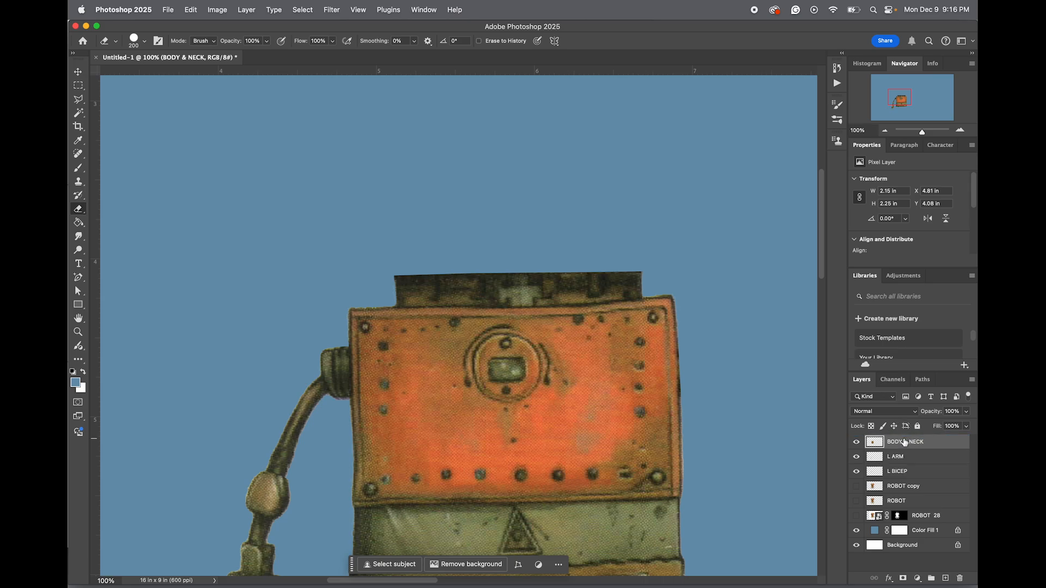
Lower the BODY & NECK layer's opacity to 55% to inspect the shoulder overlap, and restore it to 100%
left_click(952, 411)
type("55")
key("Return")
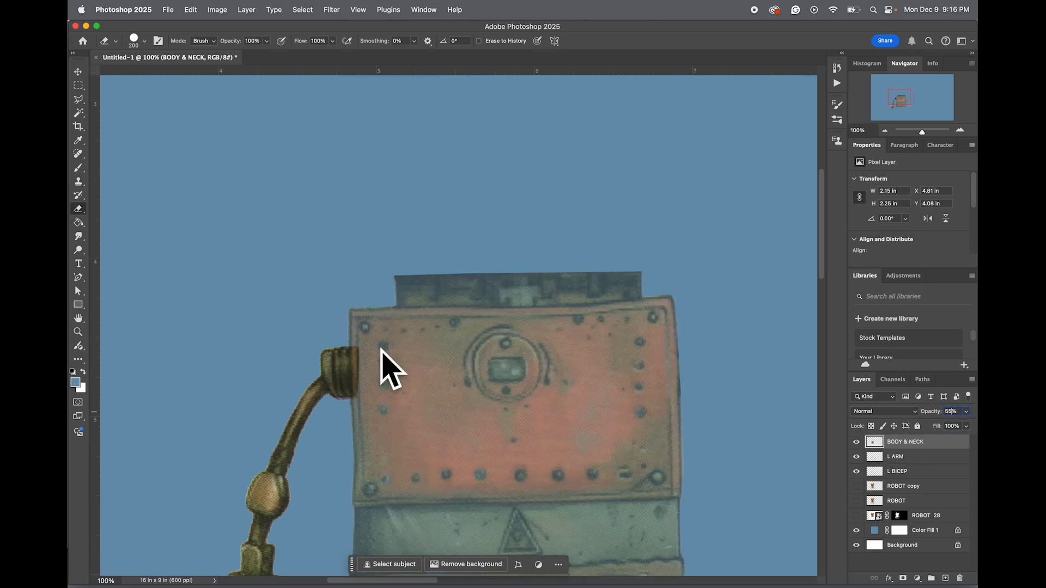
left_click(953, 411)
type("100")
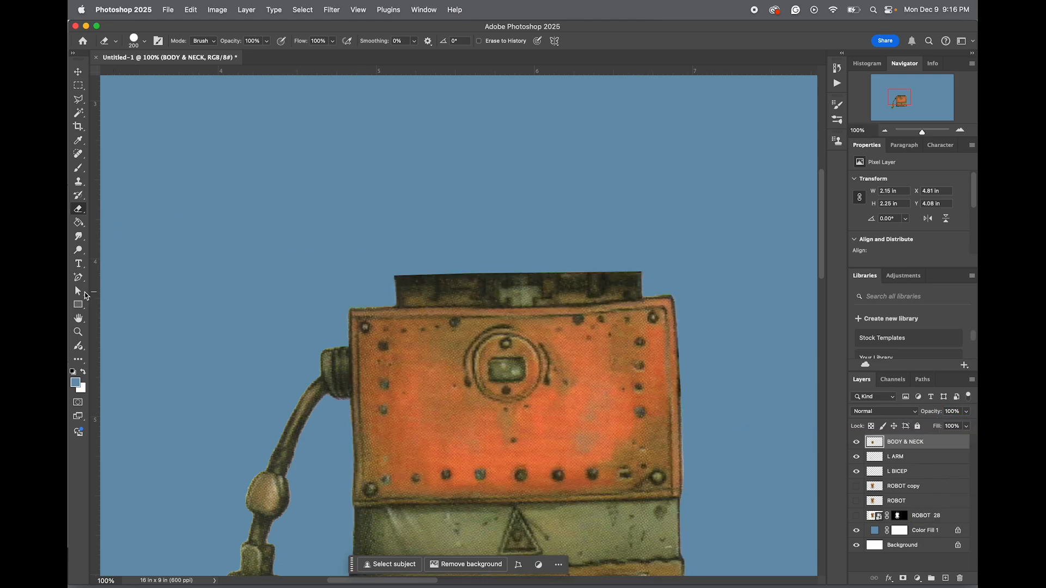
Extend the neck upward on BODY & NECK with the 50 px Clone Stamp, trim the uneven top edge straight, and deselect
left_click(78, 181)
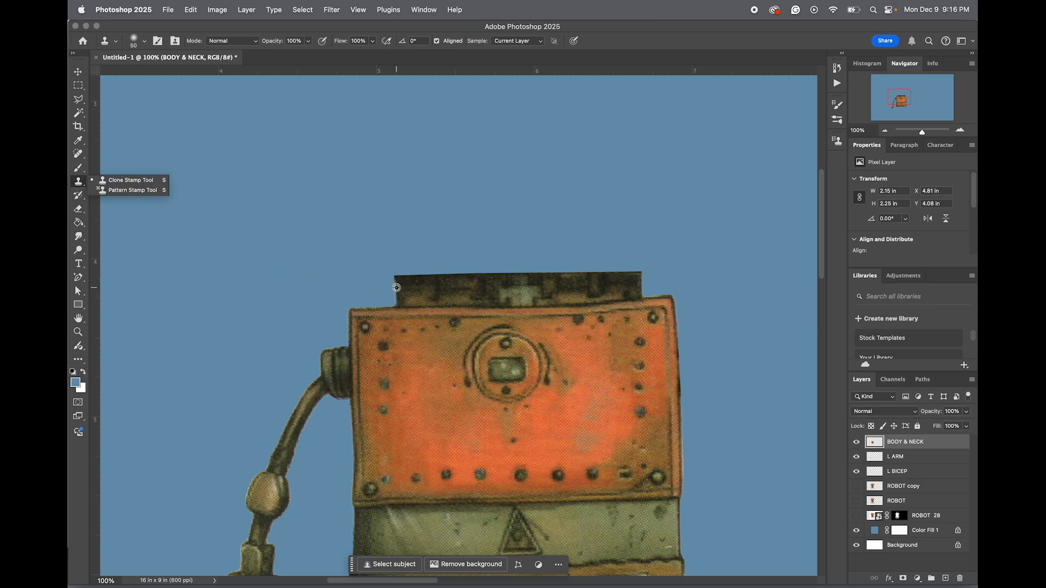
left_click(396, 288)
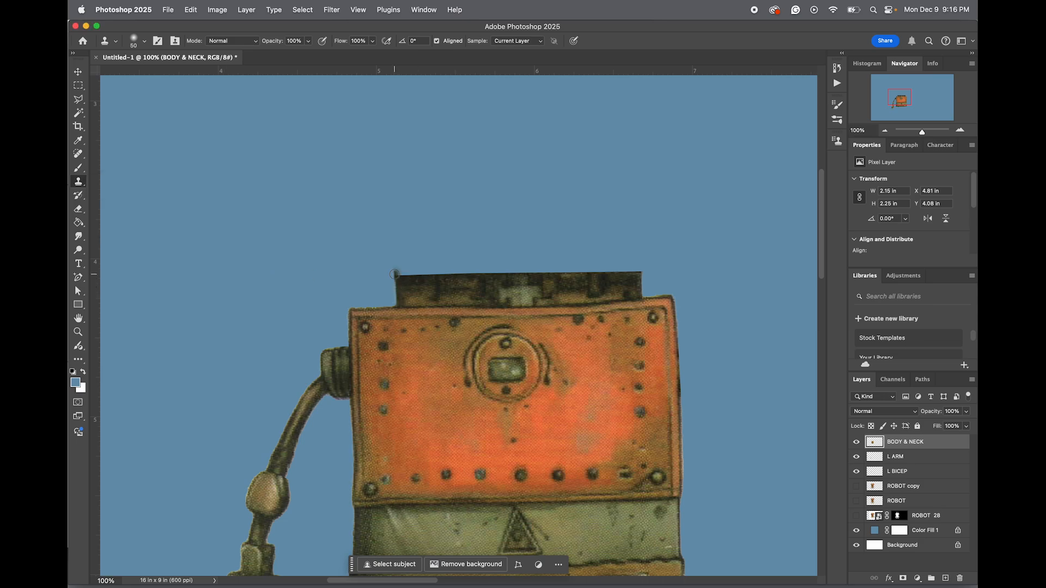
mouse_move(395, 270)
left_mouse_down()
mouse_move(436, 270)
mouse_move(388, 265)
mouse_move(578, 272)
mouse_move(638, 253)
mouse_move(404, 253)
mouse_move(641, 250)
left_mouse_up()
key("m")
left_click_drag(276, 166, 668, 250)
key("super+d")
Hide BODY & NECK, show ROBOT copy, and make ROBOT copy the active layer
left_click(856, 487)
left_click(856, 443)
scroll(673, 402, "up", 5)
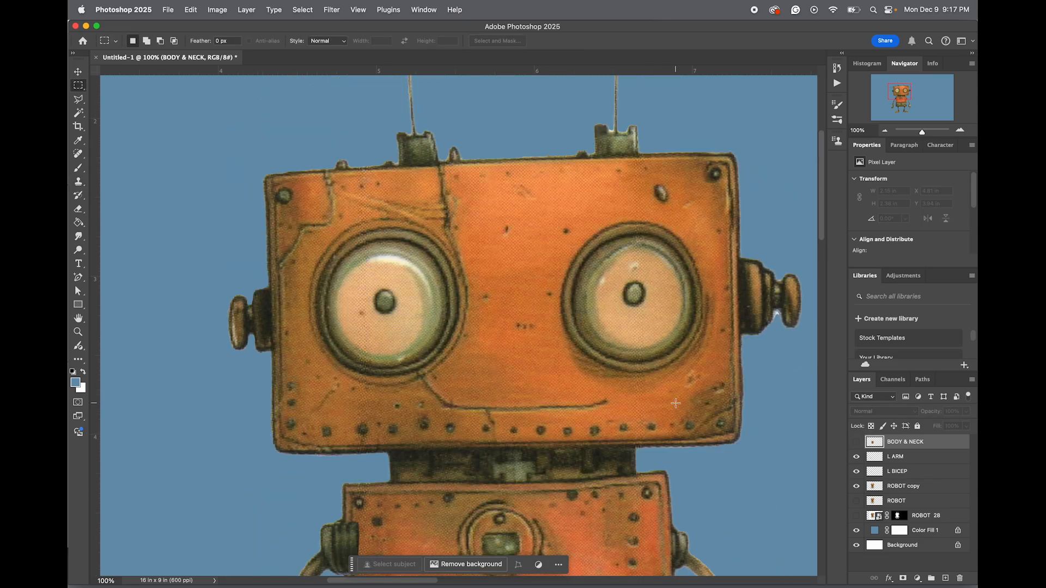
left_click(893, 484)
Erase the leftover white pixels below the joint of the right ear knob on ROBOT copy with a small Eraser
key("z")
triple_click(785, 320)
key("e")
right_click(770, 319)
left_click(830, 346)
left_click(741, 405)
key("[")
key("[")
key("[")
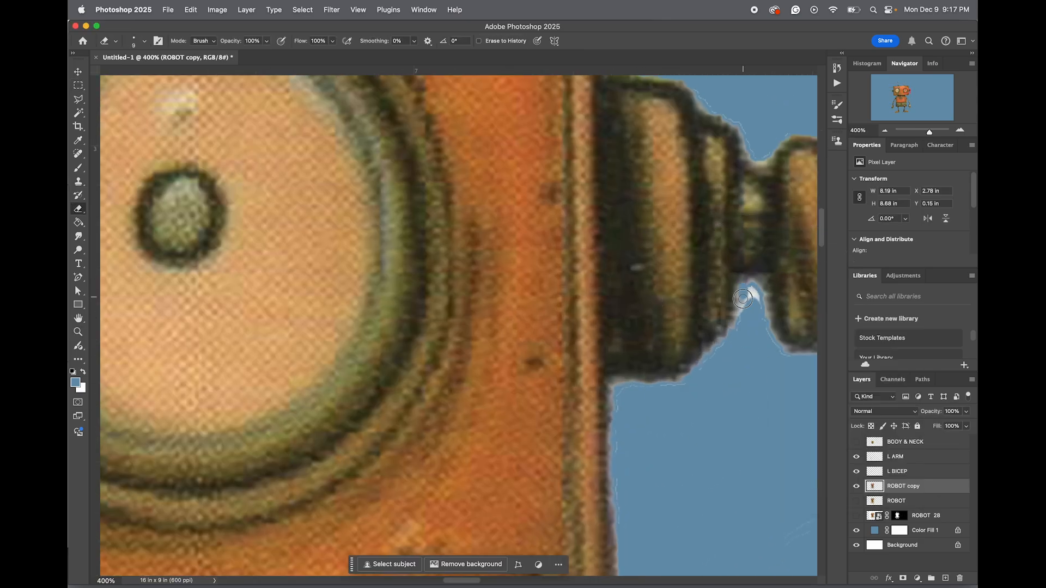
mouse_move(744, 316)
left_mouse_down()
mouse_move(783, 352)
mouse_move(743, 350)
mouse_move(632, 386)
mouse_move(723, 348)
mouse_move(625, 434)
mouse_move(620, 485)
mouse_move(754, 542)
left_mouse_up()
Select the whole head with ears and antennas on ROBOT copy using the Polygonal Lasso, following the head's lower edge above the neck
key("z")
right_click(413, 456)
left_click(434, 466)
double_click(267, 251)
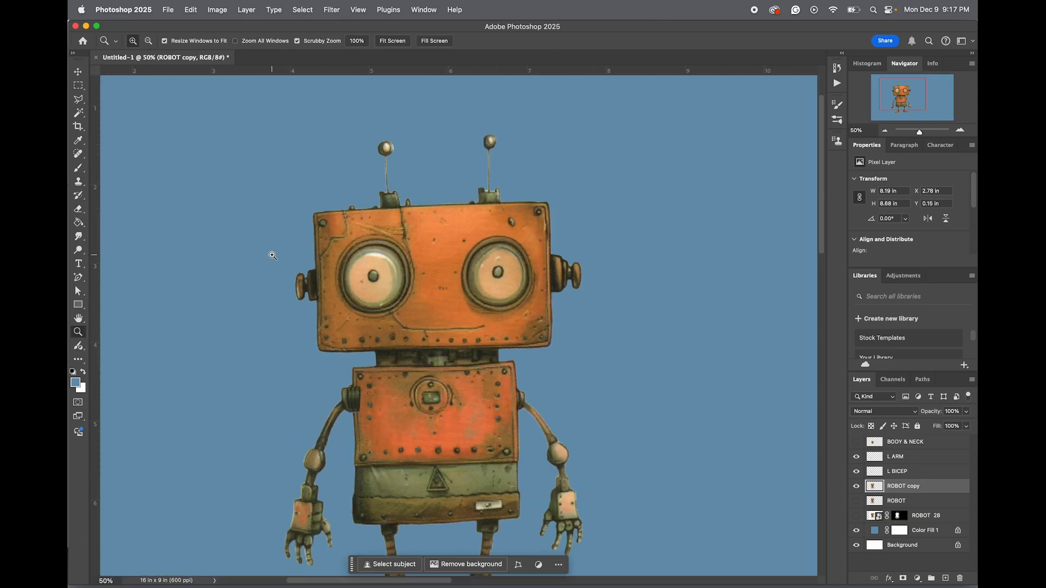
key("l")
left_click(311, 365)
left_click(369, 352)
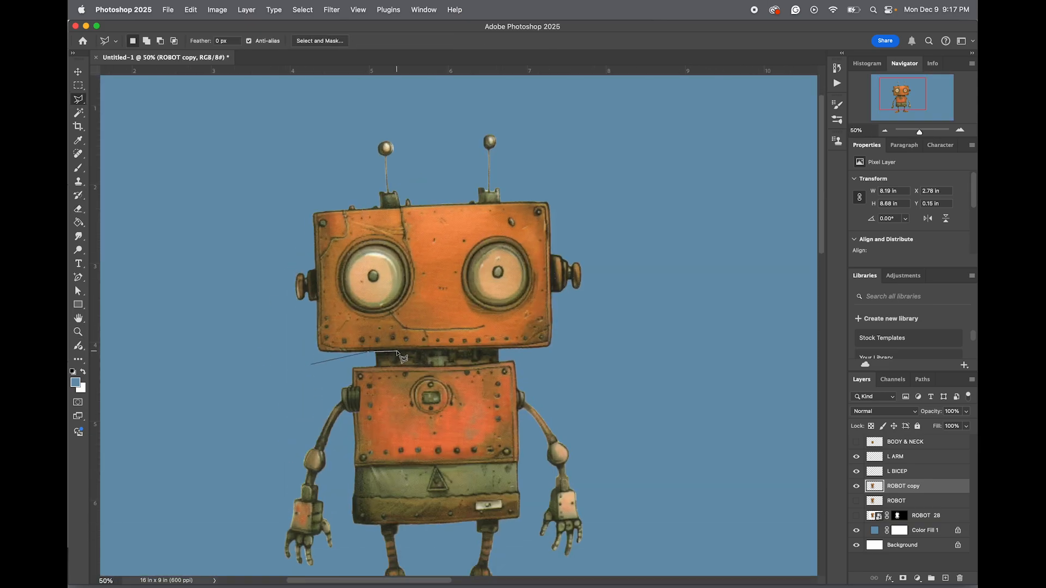
left_click(505, 348)
left_click(570, 357)
left_click(660, 290)
left_click(629, 181)
left_click(500, 94)
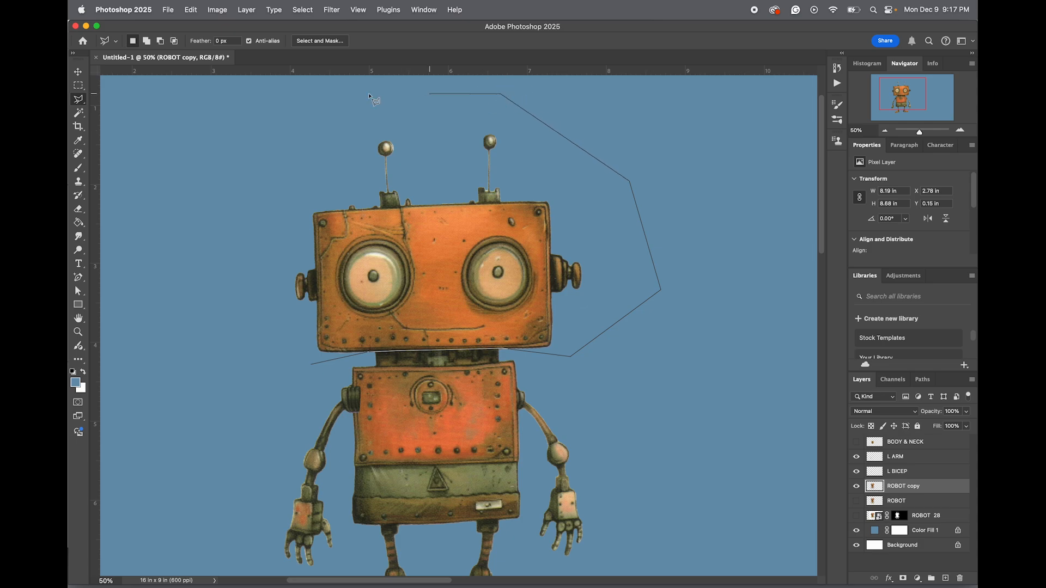
left_click(268, 101)
double_click(178, 280)
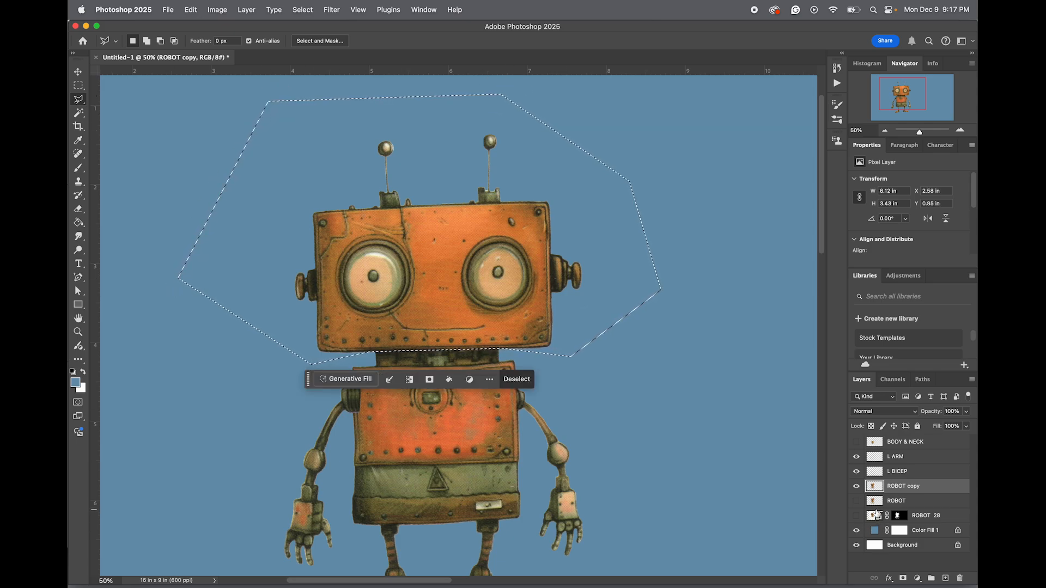
Copy the selected head onto a new layer and move it into place over the original head
key("super+c")
key("super+v")
key("v")
left_click_drag(480, 313, 453, 330)
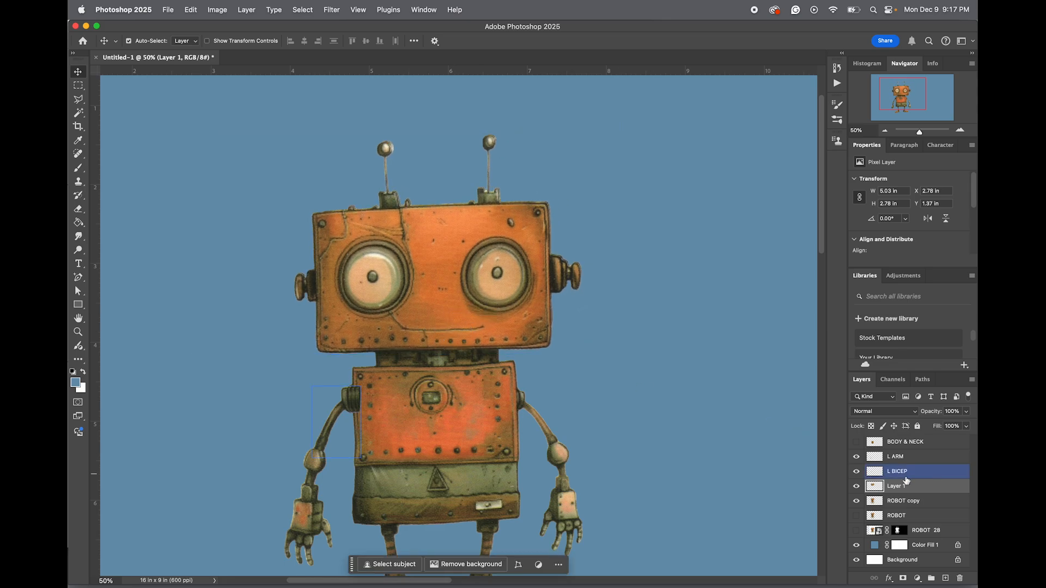
Rename the new head layer as HEAD and move it to the top of the layer stack, above BODY & NECK
type("HEAD")
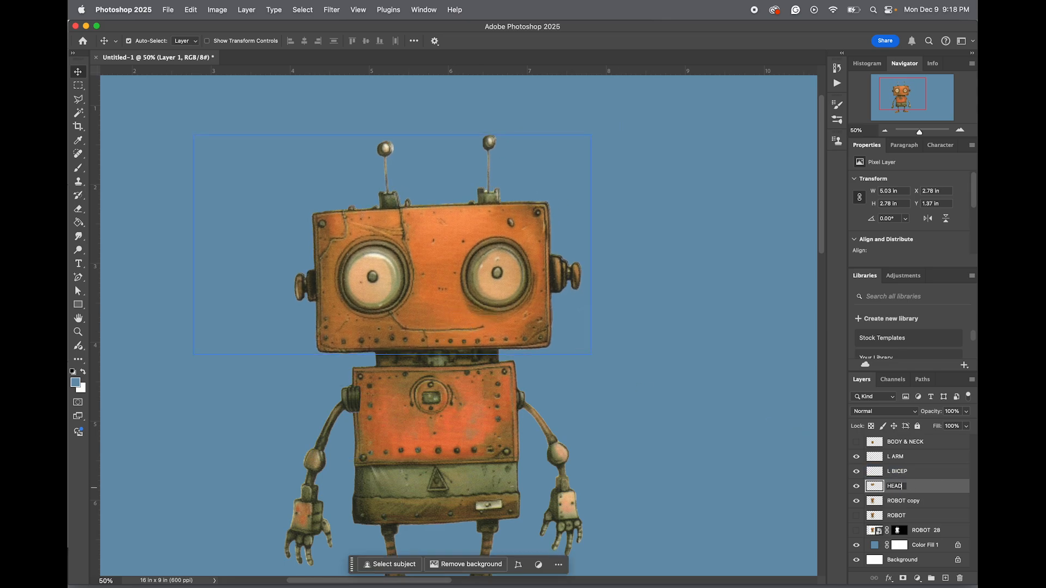
key("Return")
left_click_drag(910, 490, 901, 439)
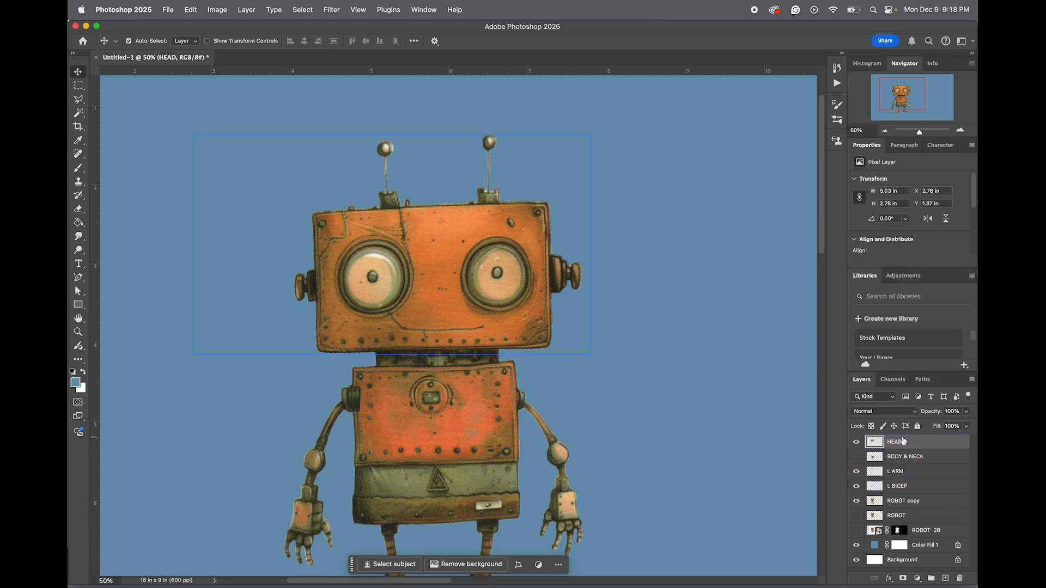
Show BODY & NECK and nudge it slightly left to line up with the robot's original body under the head
left_click(857, 457)
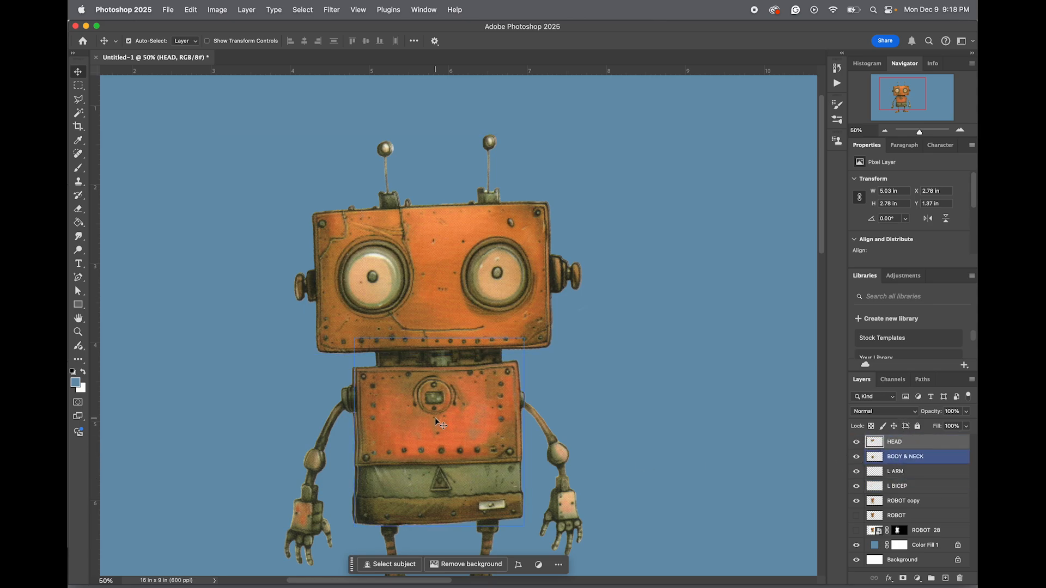
left_click_drag(439, 422, 433, 421)
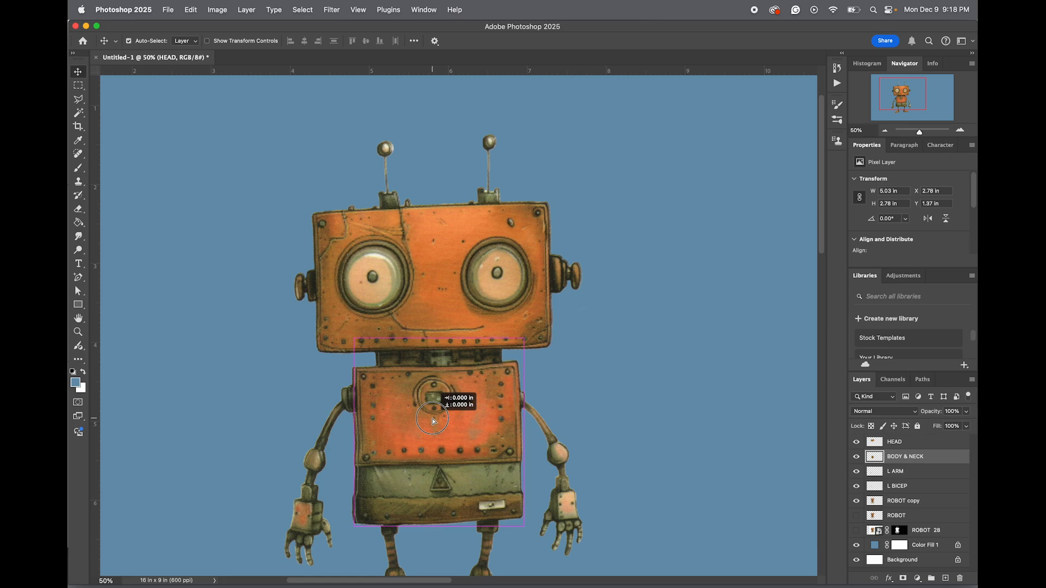
left_click(433, 421)
key("Left")
key("Left")
key("Left")
key("Left")
key("Left")
key("Left")
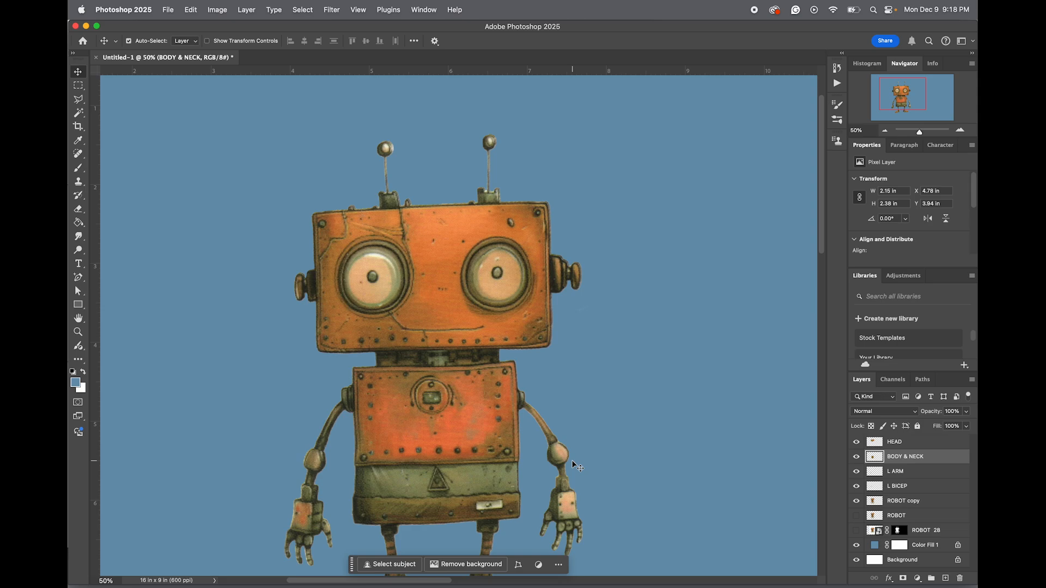
Lower the HEAD layer's opacity to 55% to inspect the neck overlap, and restore it by undoing the change
left_click(925, 442)
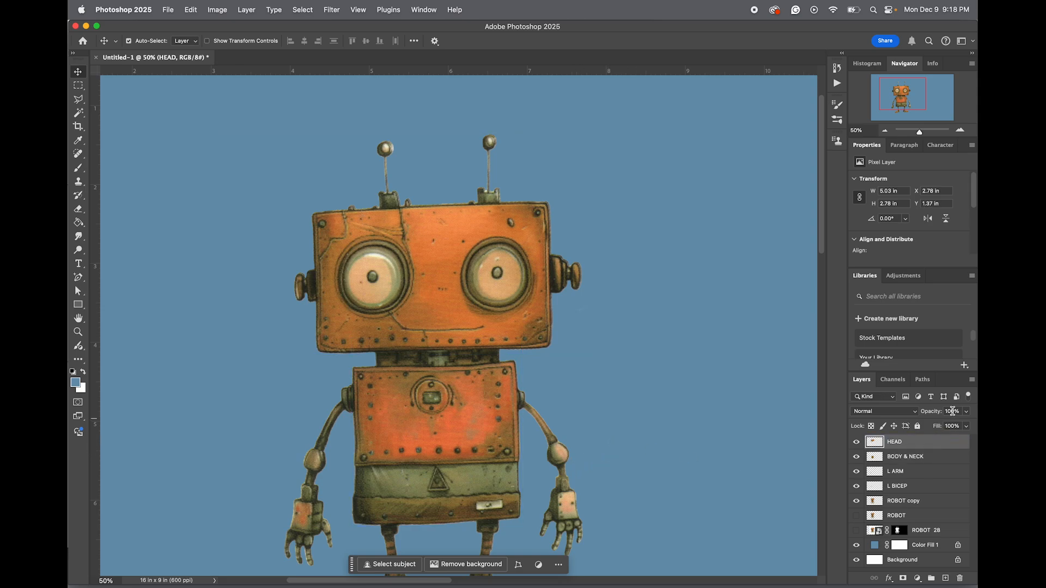
left_click(952, 411)
type("50")
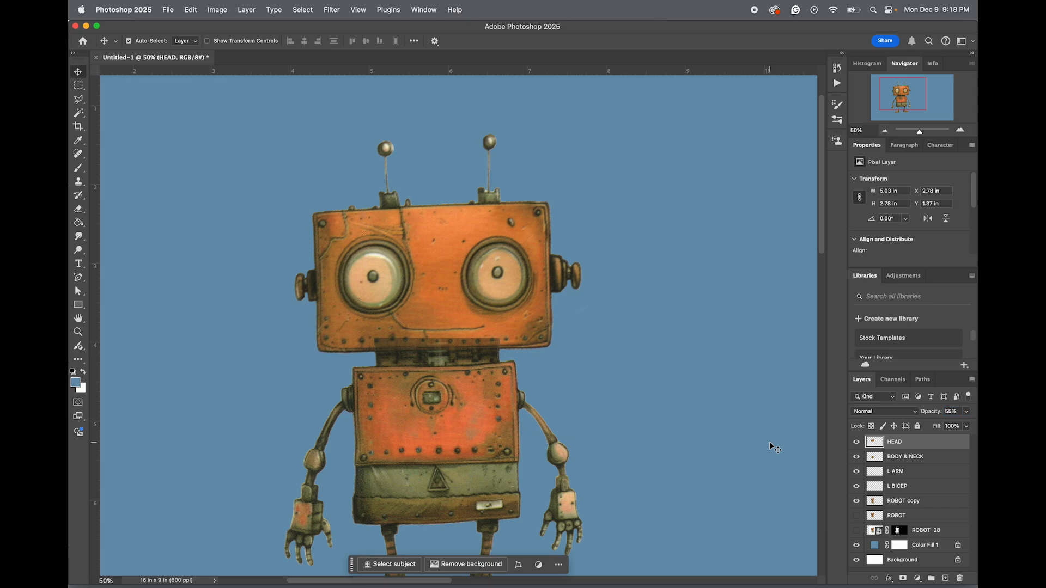
key("super+z")
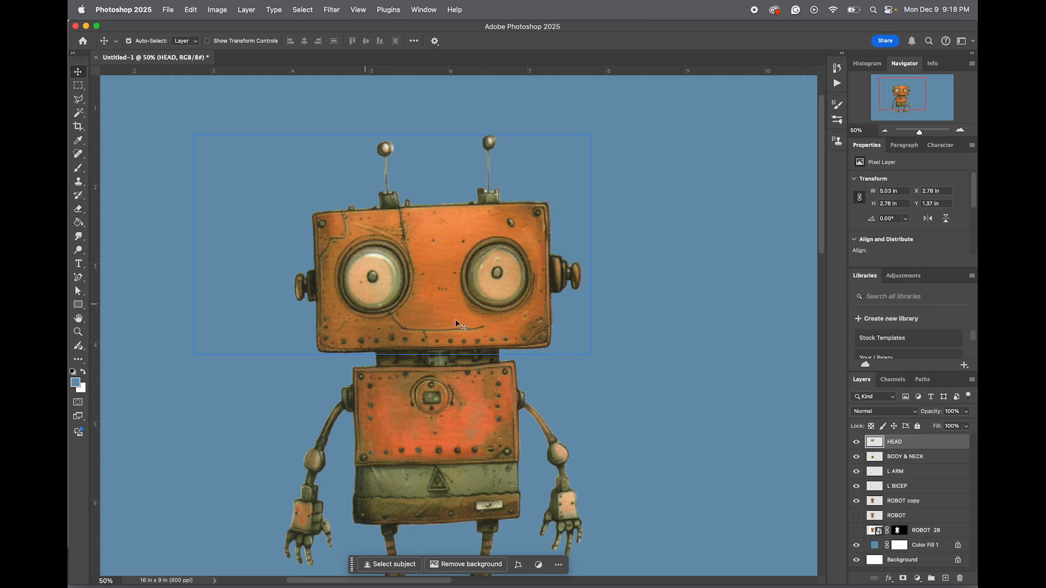
Select the left eye's pupil on HEAD with an elliptical selection about 0.14 in wide and 0.18 in high
key("z")
left_click(372, 280)
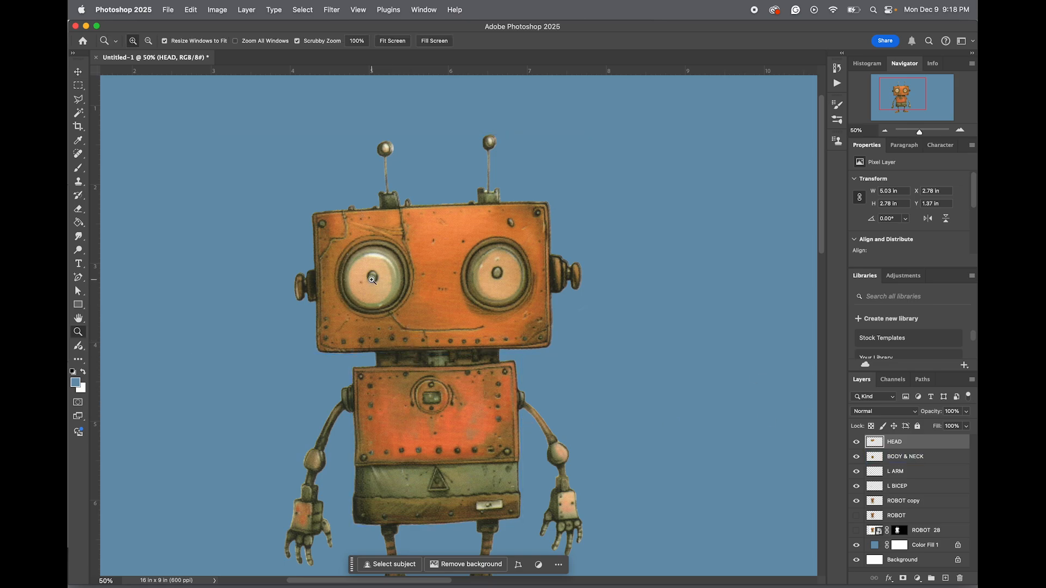
left_click(372, 280)
left_click(372, 280)
key("v")
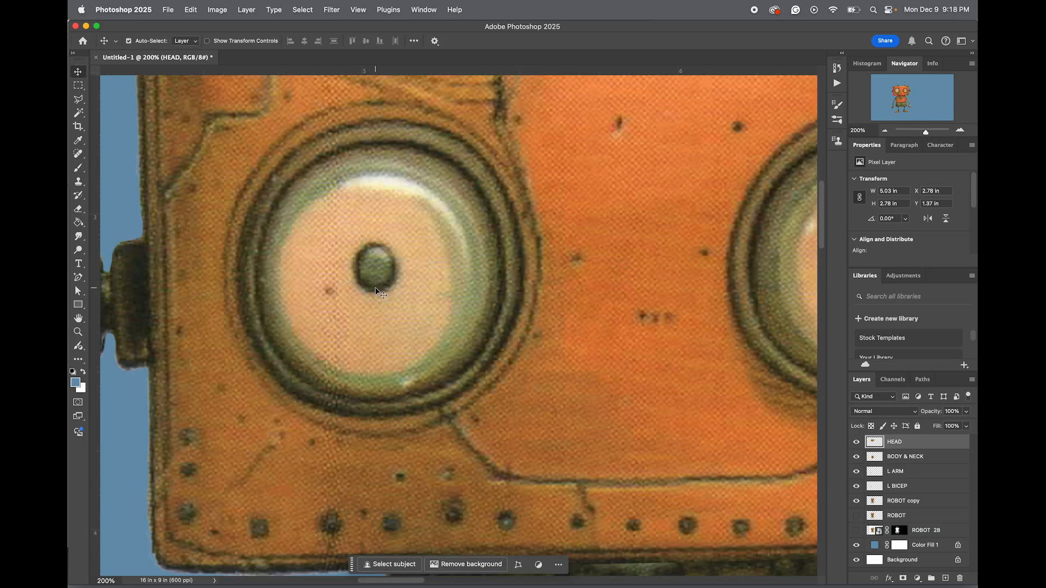
left_click_drag(78, 86, 117, 101)
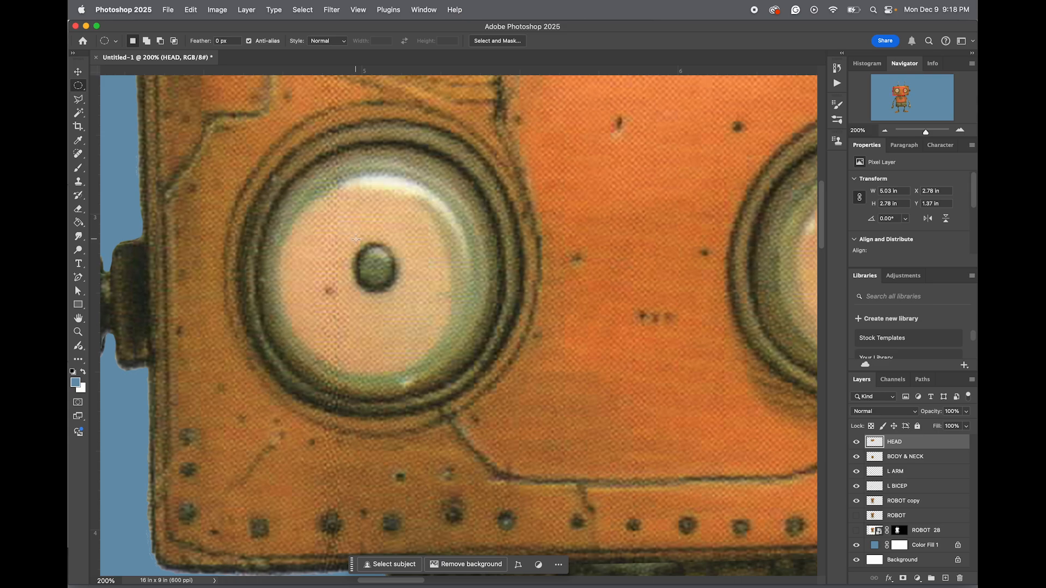
left_click_drag(356, 241, 383, 278)
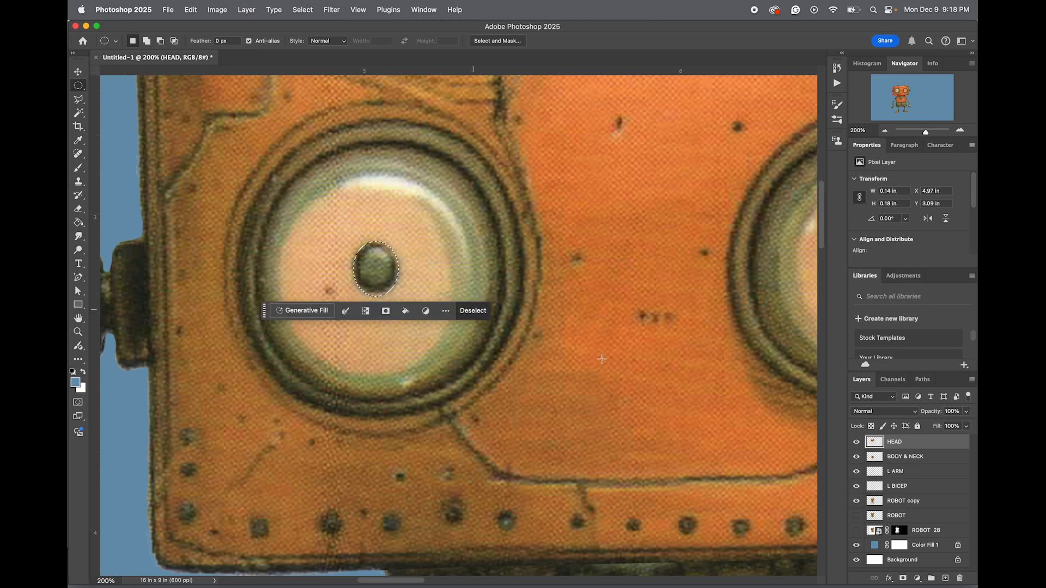
Duplicate the selected left pupil onto its own layer and rename that layer as L EYE
key("ctrl+j")
double_click(896, 441)
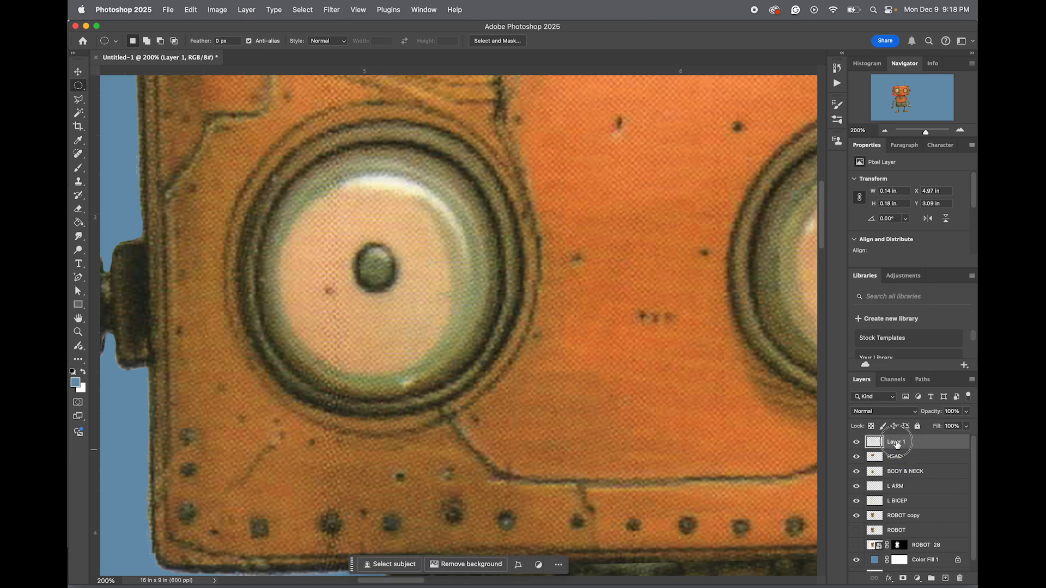
type("L EYE")
key("Return")
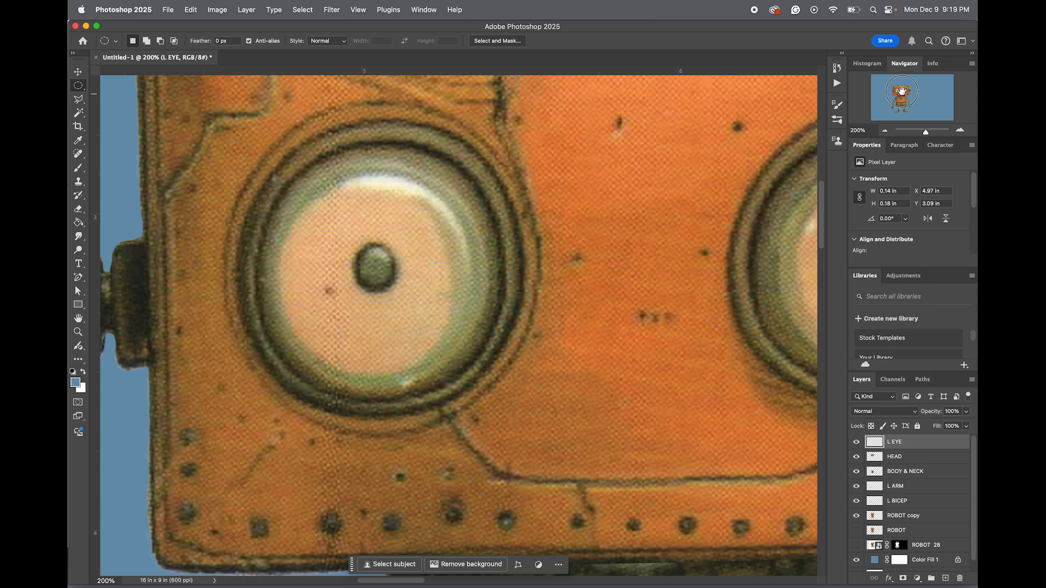
Copy the right eye's pupil from HEAD onto its own layer using an elliptical selection, and name the layer R EYE
left_click_drag(901, 92, 905, 92)
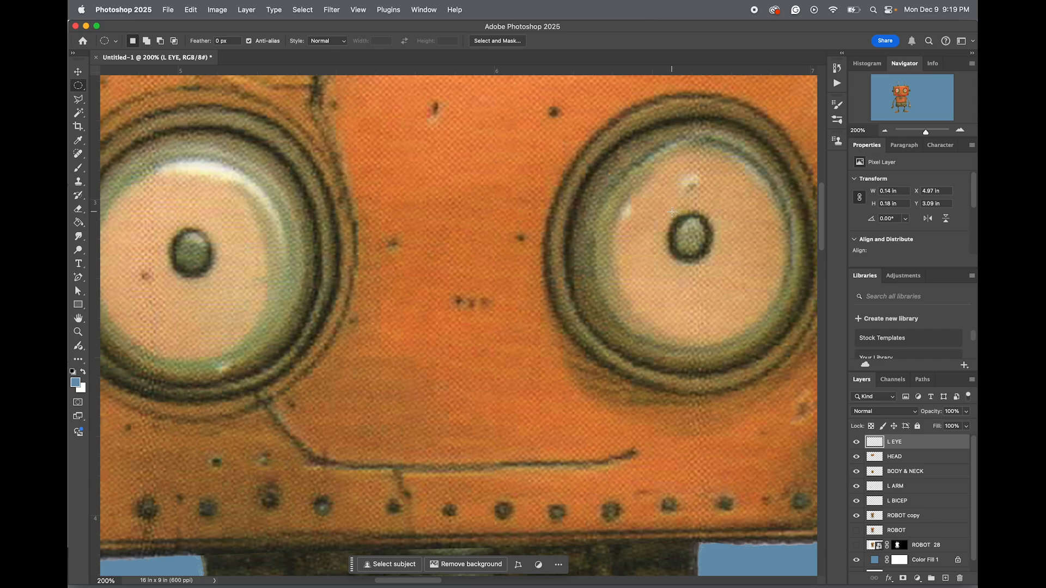
left_click_drag(671, 211, 698, 248)
left_click(899, 460)
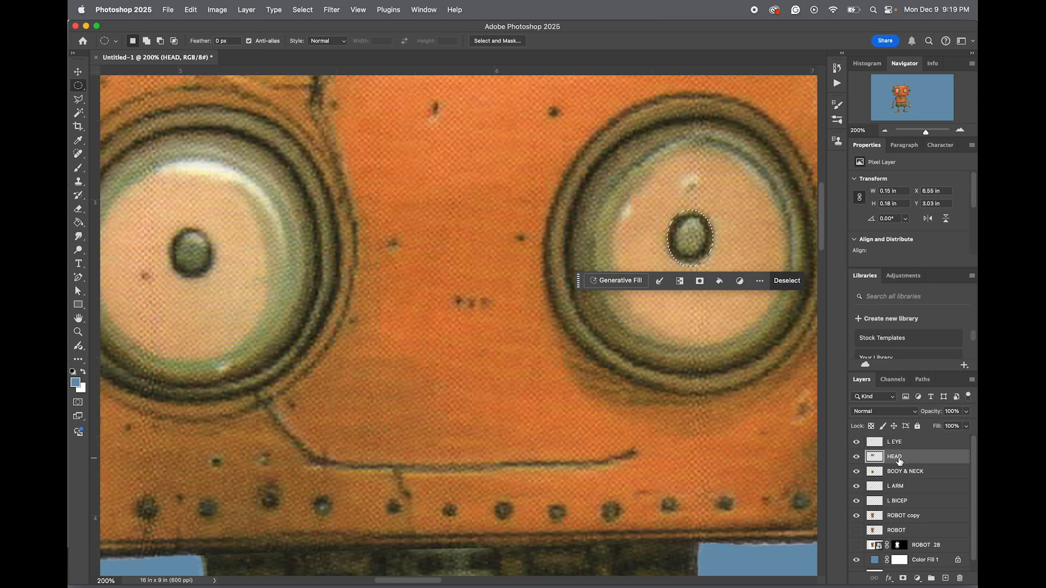
key("super+j")
left_click(899, 461)
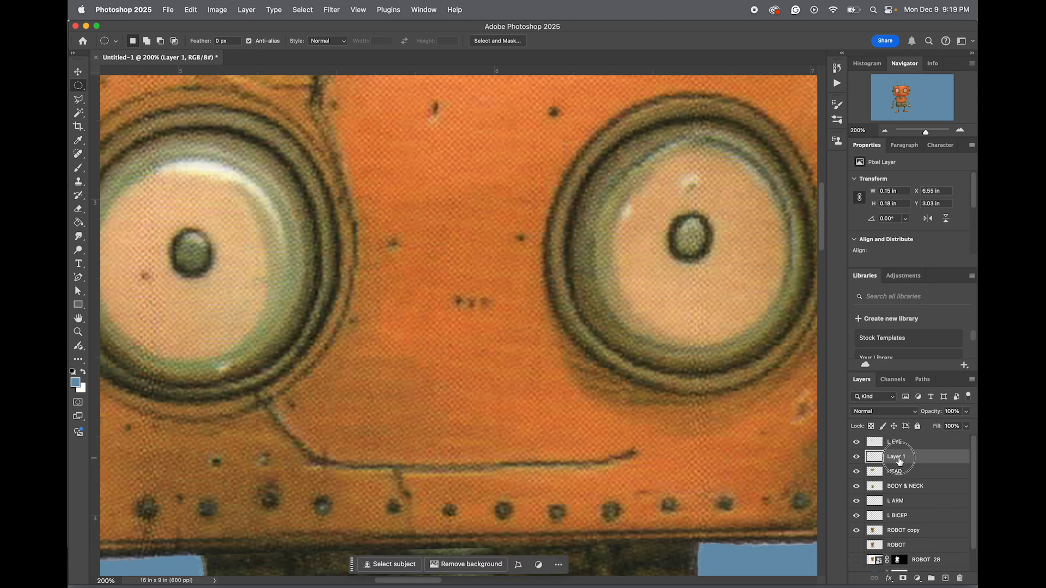
double_click(897, 458)
type("R EYE")
key("Return")
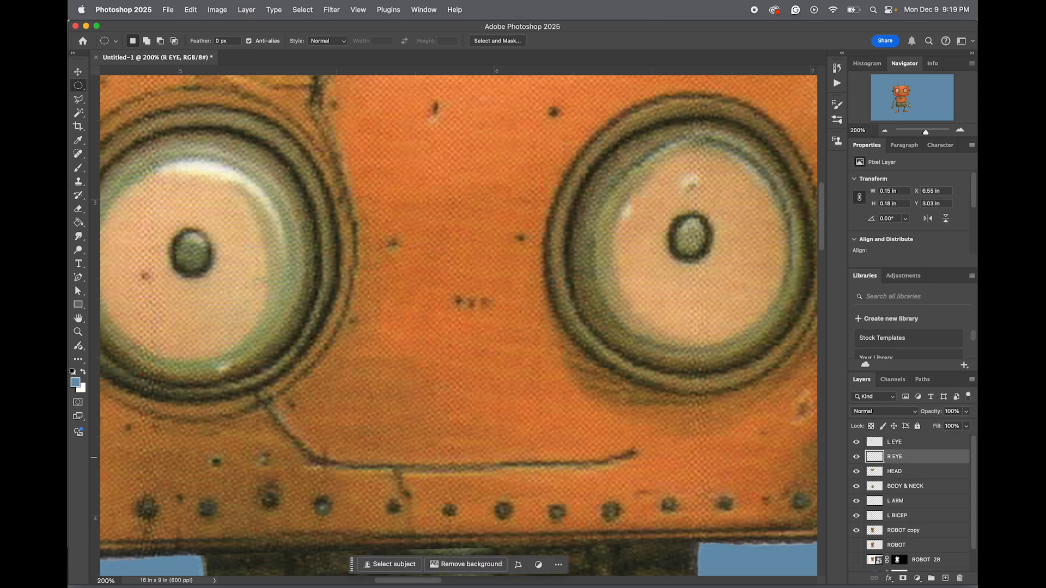
Hide the L EYE and R EYE layers and make HEAD the active layer
left_click(855, 460)
left_click(856, 441)
left_click(898, 478)
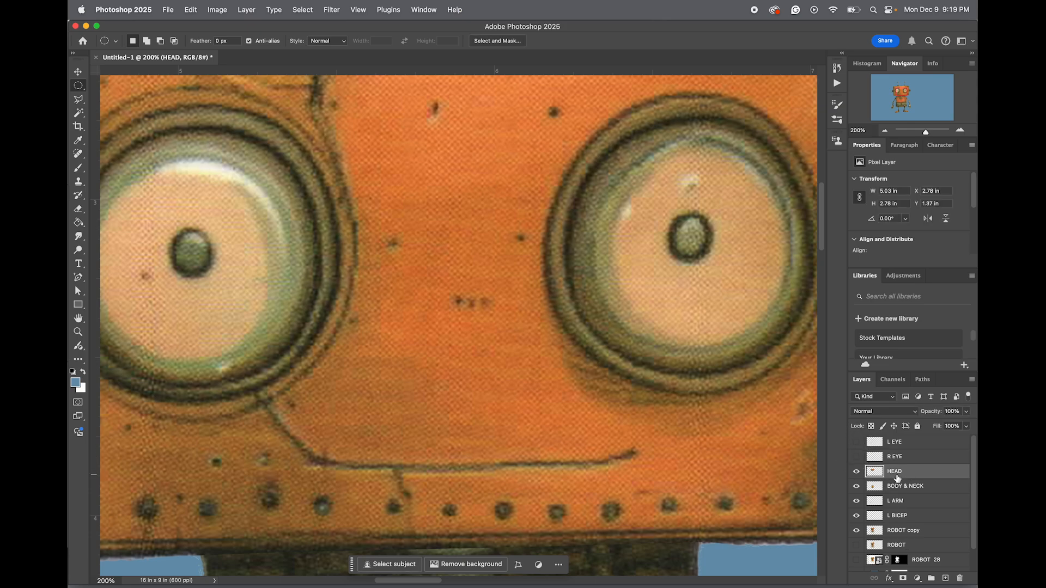
Paint out the left pupil on HEAD with the 50 px Clone Stamp, sampling the surrounding pale eye area
left_click(79, 182)
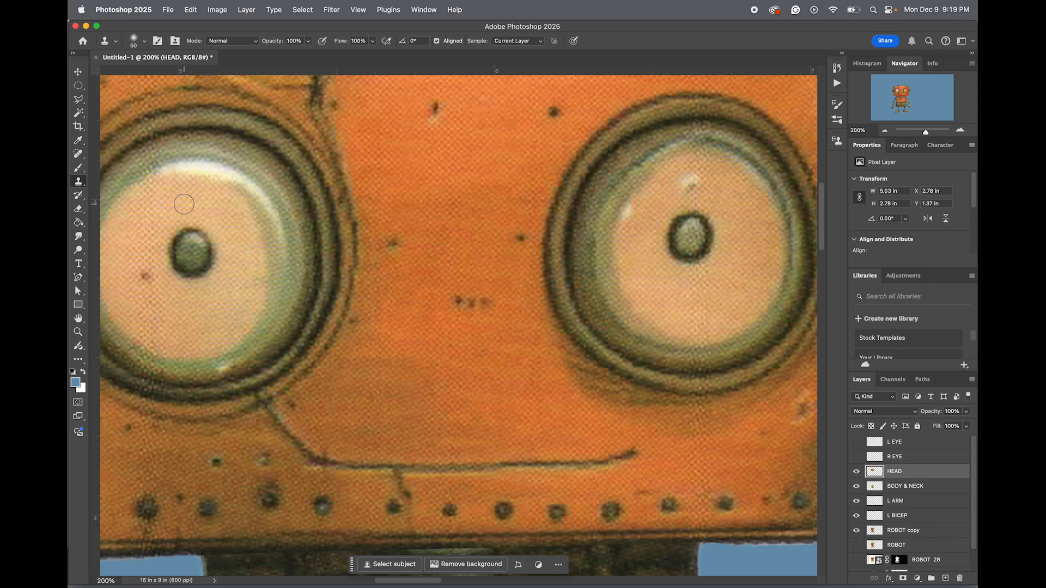
mouse_move(182, 226)
left_mouse_down()
mouse_move(174, 255)
mouse_move(206, 234)
mouse_move(209, 248)
mouse_move(204, 260)
mouse_move(180, 262)
mouse_move(208, 280)
mouse_move(185, 290)
mouse_move(184, 272)
mouse_move(209, 271)
left_mouse_up()
left_click(185, 290, "alt")
left_click(184, 272, "alt")
left_click(214, 238, "alt")
Clone out the right pupil on HEAD using samples from its own pale eye area, and show R EYE and L EYE again
left_click(673, 234)
key("super+z")
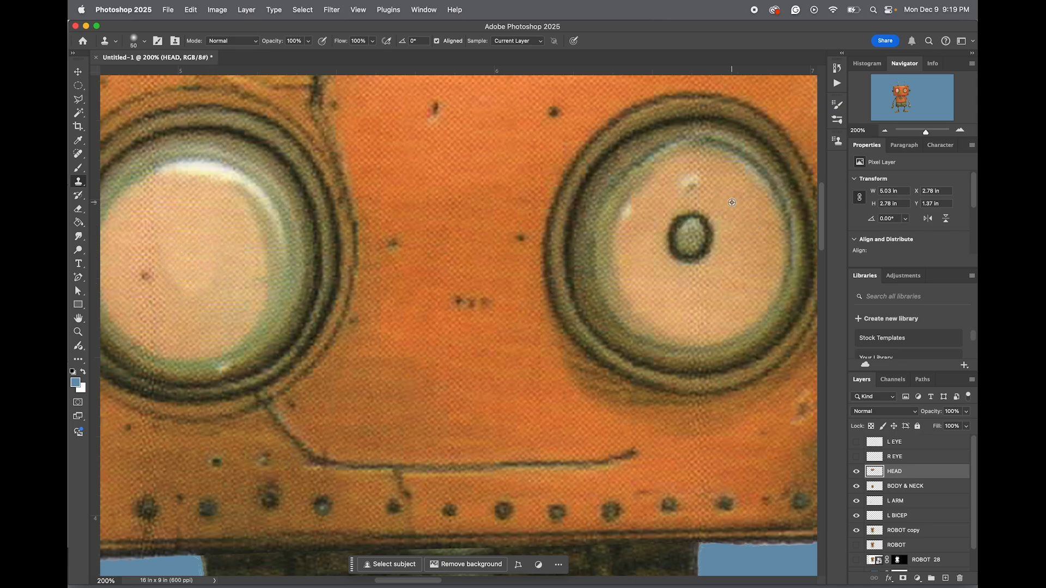
left_click(726, 215, "alt")
mouse_move(701, 223)
left_mouse_down()
mouse_move(688, 234)
mouse_move(699, 231)
mouse_move(692, 225)
mouse_move(700, 254)
mouse_move(675, 248)
mouse_move(681, 224)
mouse_move(669, 237)
mouse_move(673, 264)
left_mouse_up()
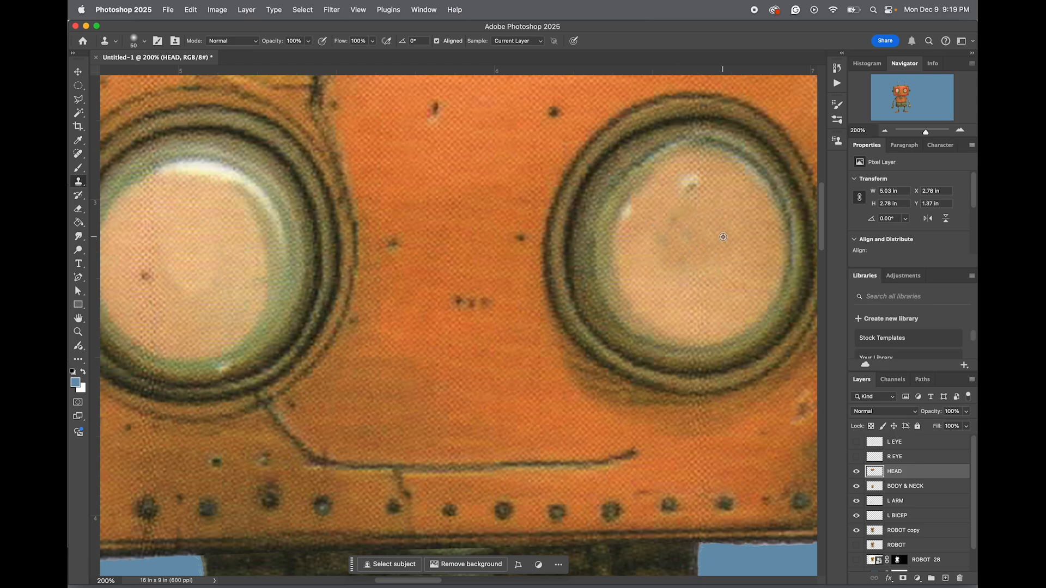
left_click(714, 232, "alt")
mouse_move(663, 215)
left_mouse_down()
mouse_move(682, 226)
mouse_move(652, 238)
mouse_move(663, 238)
mouse_move(665, 270)
mouse_move(688, 247)
mouse_move(691, 220)
left_mouse_up()
left_click(857, 458)
left_click(856, 442)
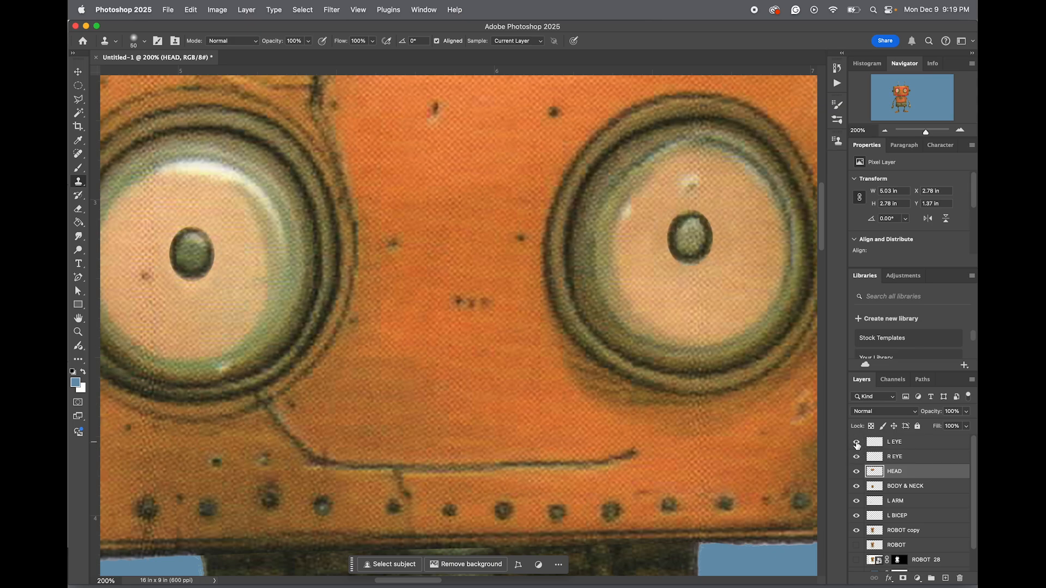
key("z")
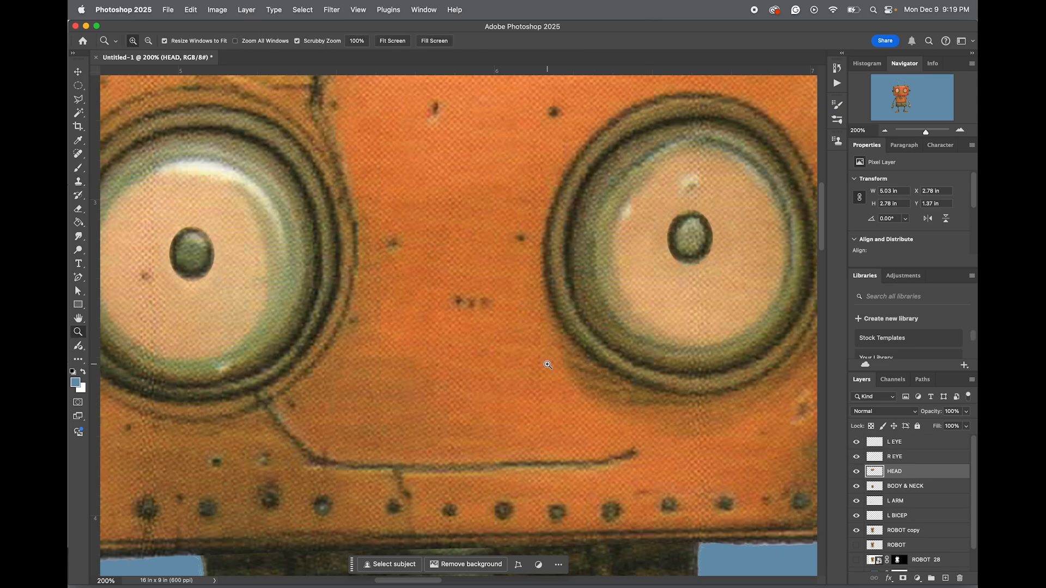
key("s")
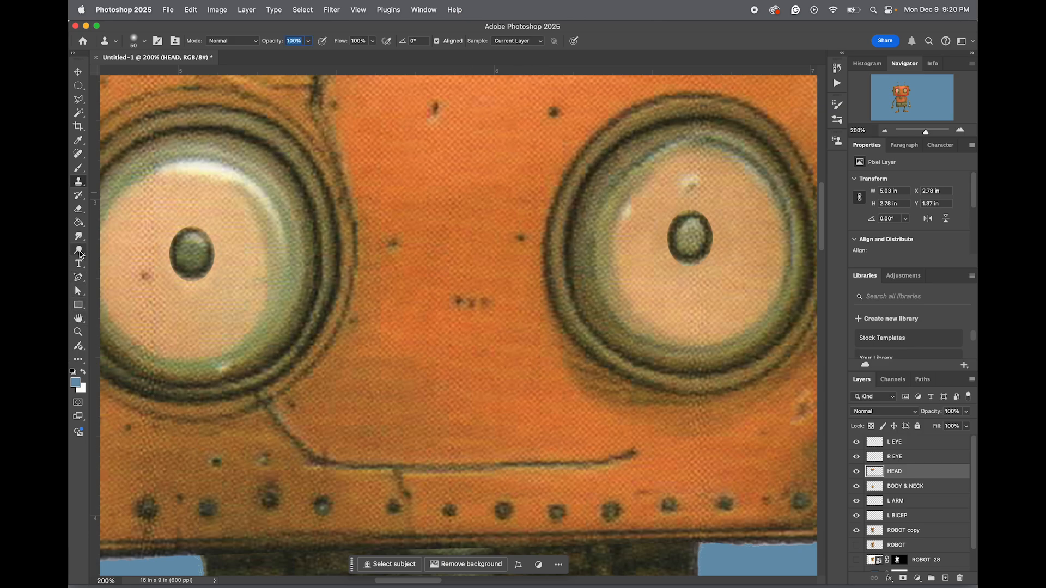
left_click(79, 332)
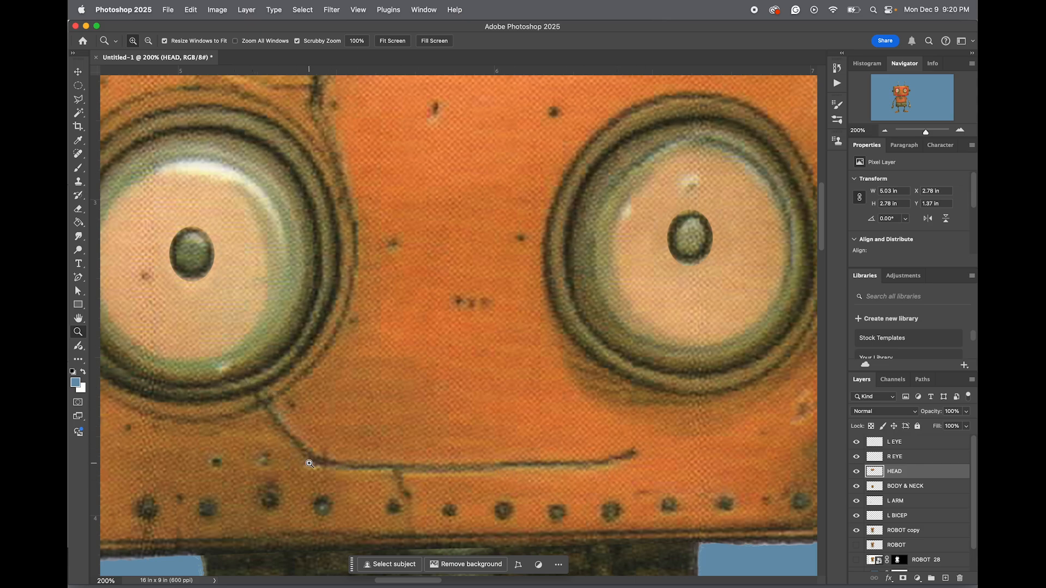
On the ROBOT copy layer, outline the right forearm and hand with a polygonal lasso selection that cuts just above the elbow ball
right_click(396, 430)
left_click(402, 436)
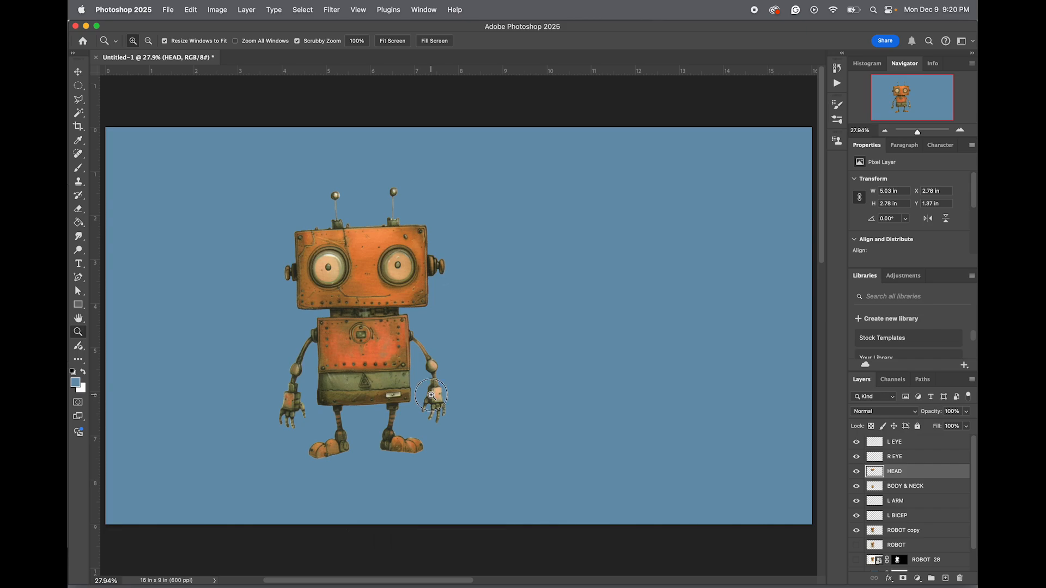
left_click(431, 396)
left_click(431, 396)
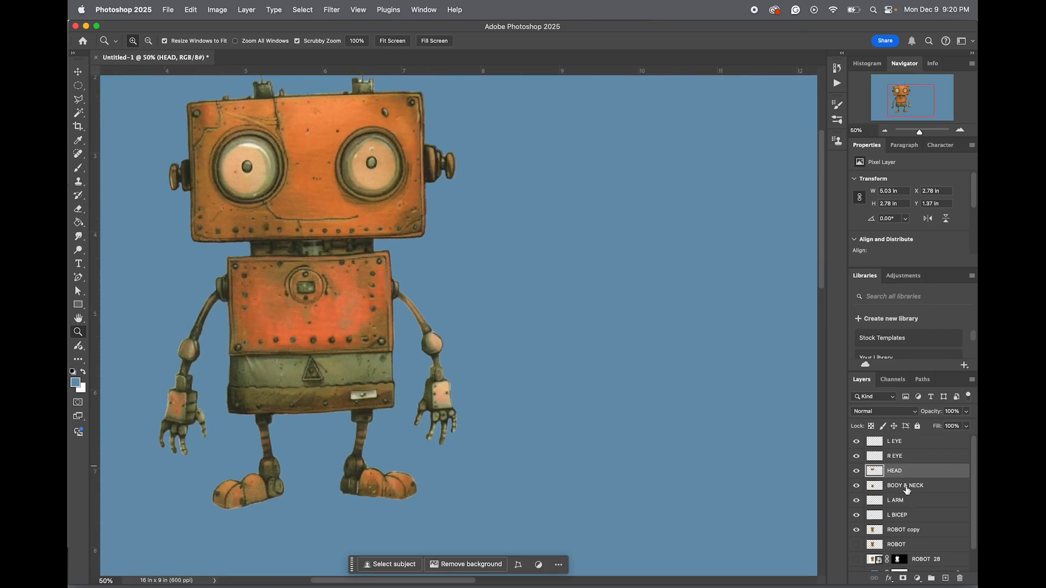
scroll(907, 490, "down", 2)
left_click(905, 515)
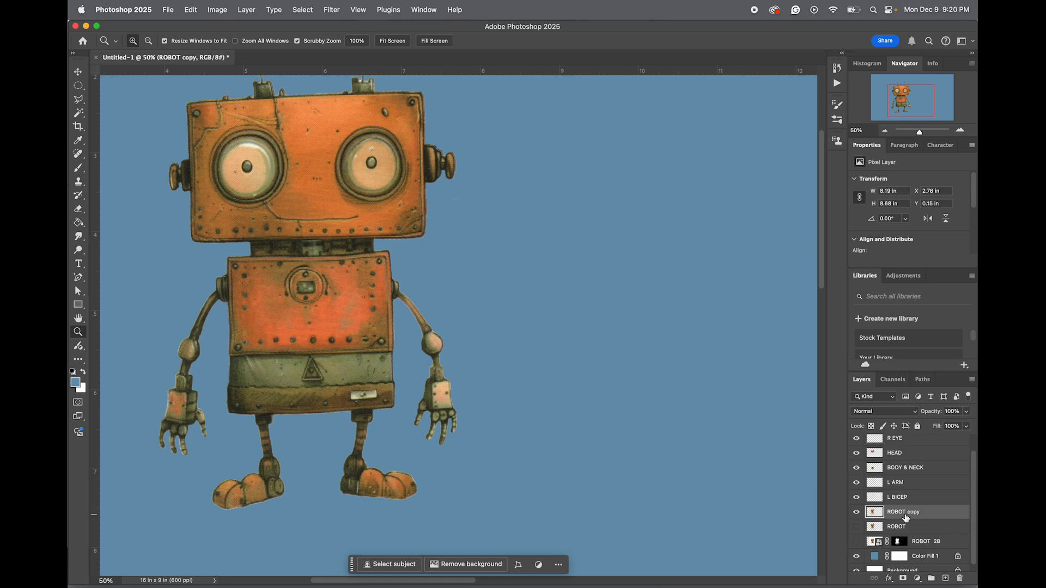
left_click(434, 378)
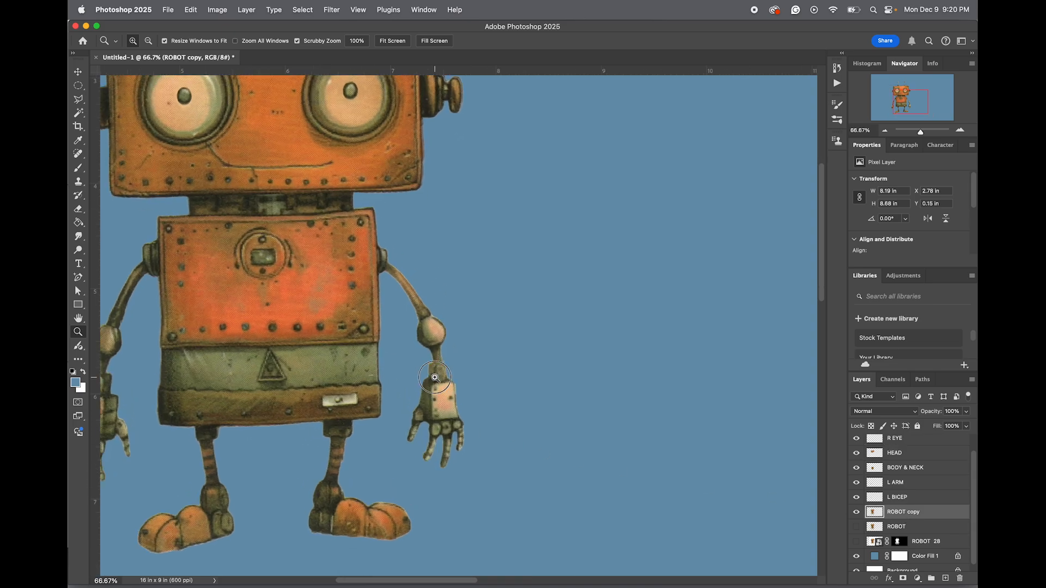
key("l")
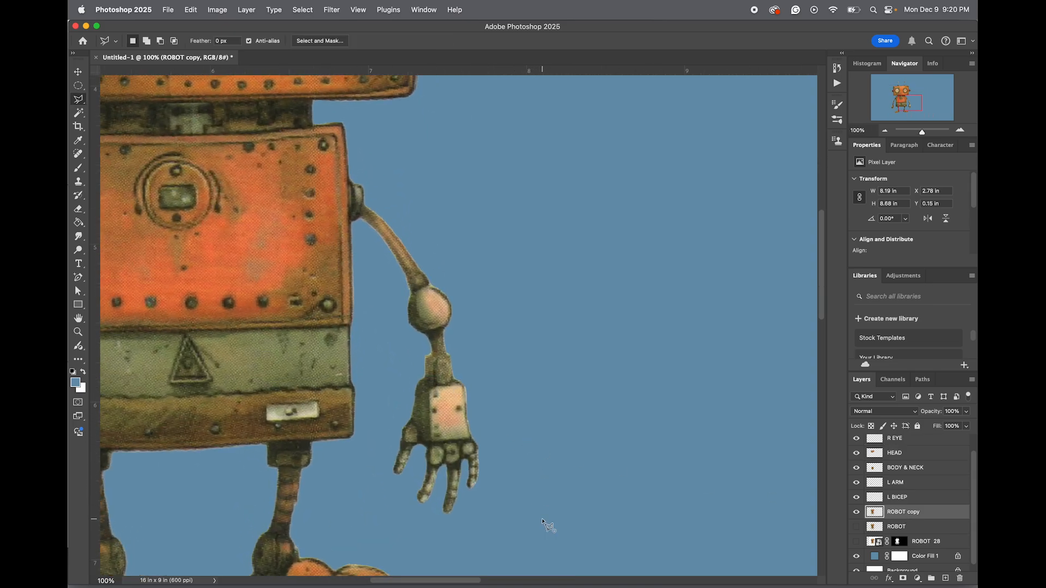
left_click(542, 519)
left_click(382, 543)
left_click(372, 458)
left_click(387, 348)
left_click(403, 296)
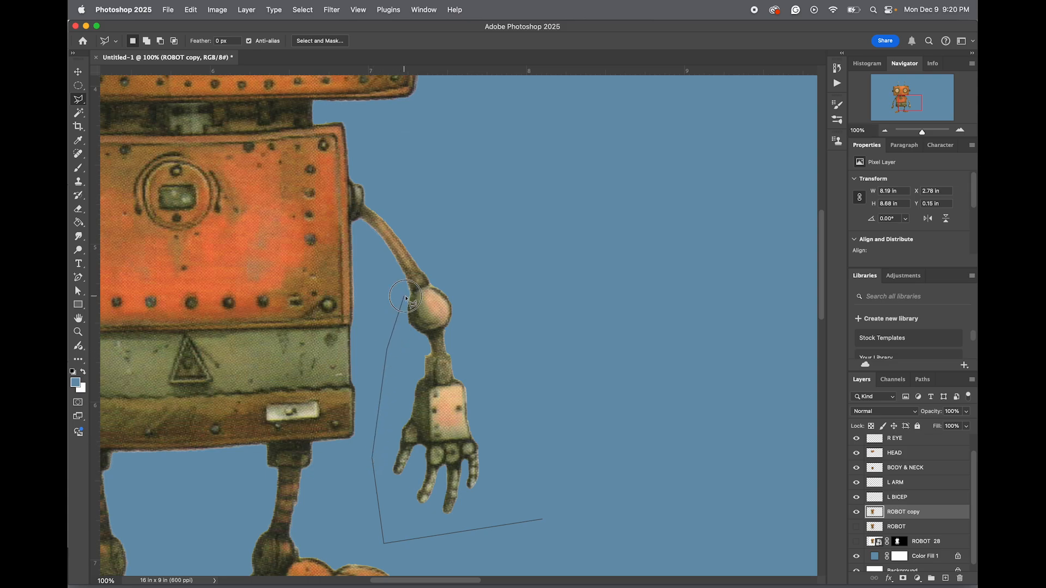
left_click(435, 280)
key("BackSpace")
left_click(430, 283)
left_click(469, 278)
left_click(538, 362)
left_click(552, 418)
left_click(542, 519)
Copy the selected forearm and hand onto a new layer aligned over the original arm, and name the layer L ARM
key("super+c")
key("super+v")
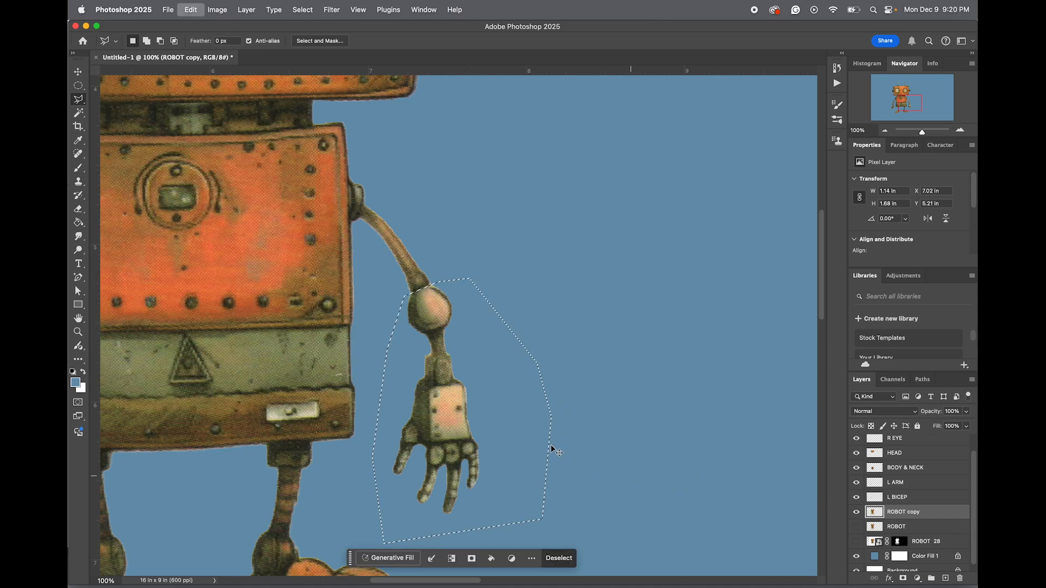
key("v")
left_click_drag(449, 334, 427, 324)
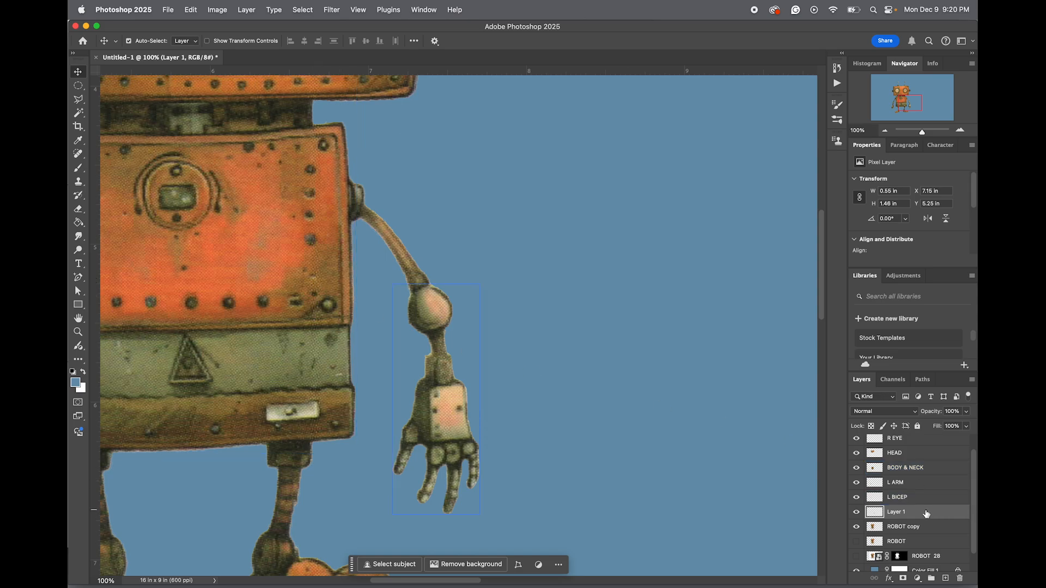
double_click(902, 515)
type("L ARM")
key("Return")
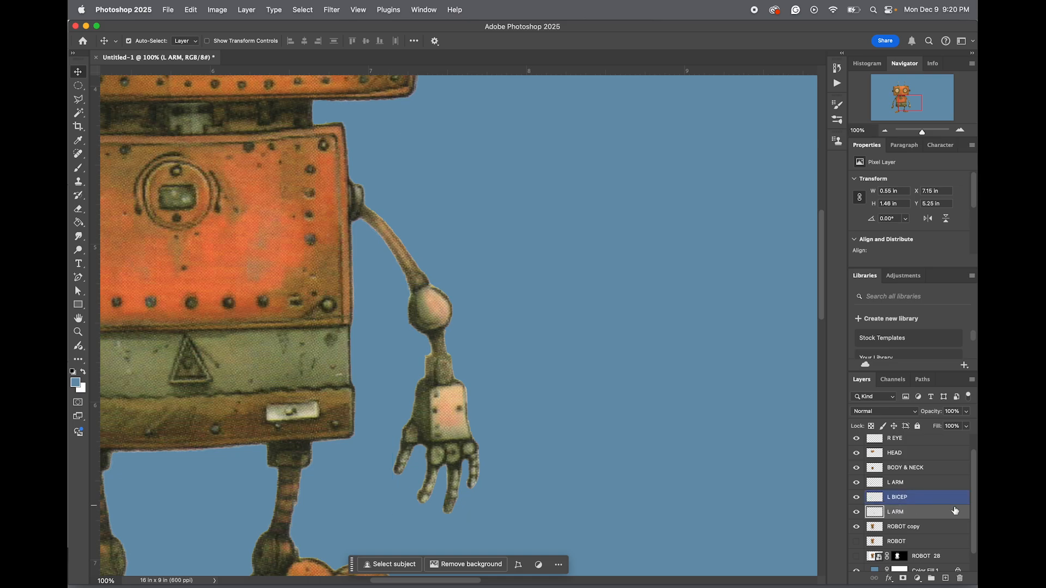
Copy the right upper arm, from the shoulder cap to the elbow, from ROBOT copy onto a new layer using a polygonal lasso selection
left_click(904, 528)
key("l")
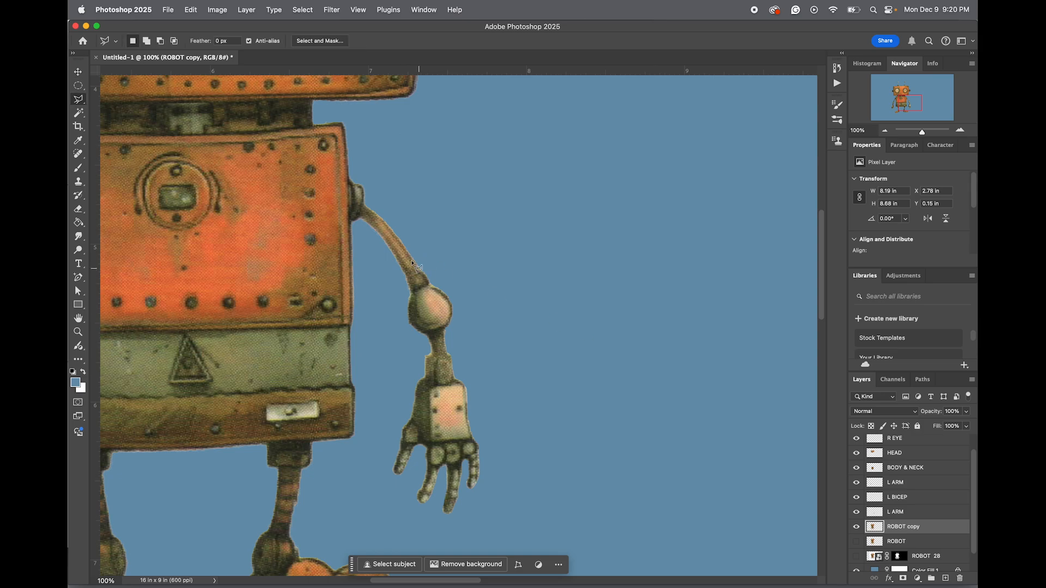
left_click(348, 154)
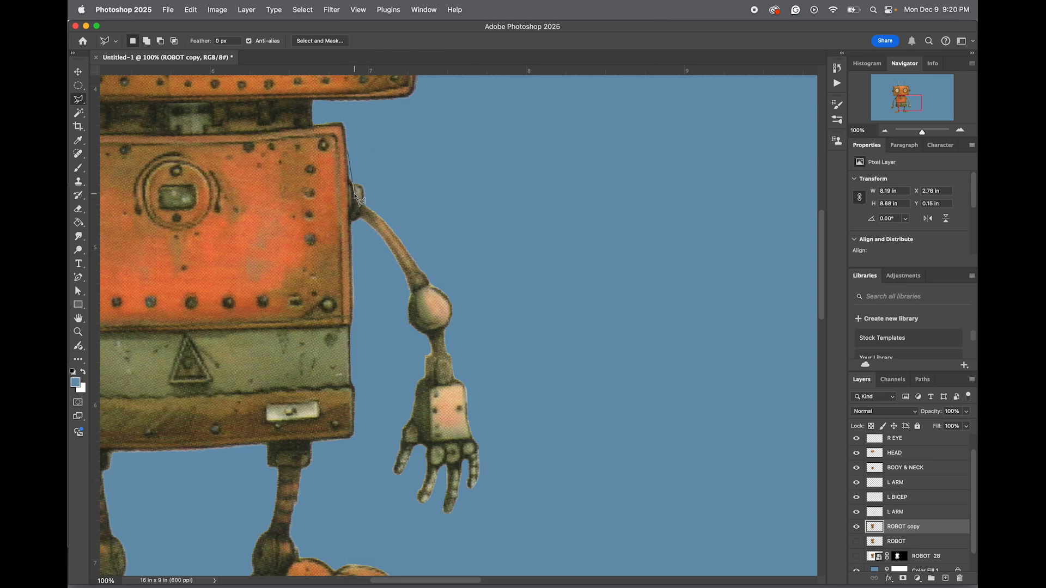
left_click(351, 243)
left_click(387, 286)
left_click(411, 295)
left_click(470, 247)
double_click(462, 170)
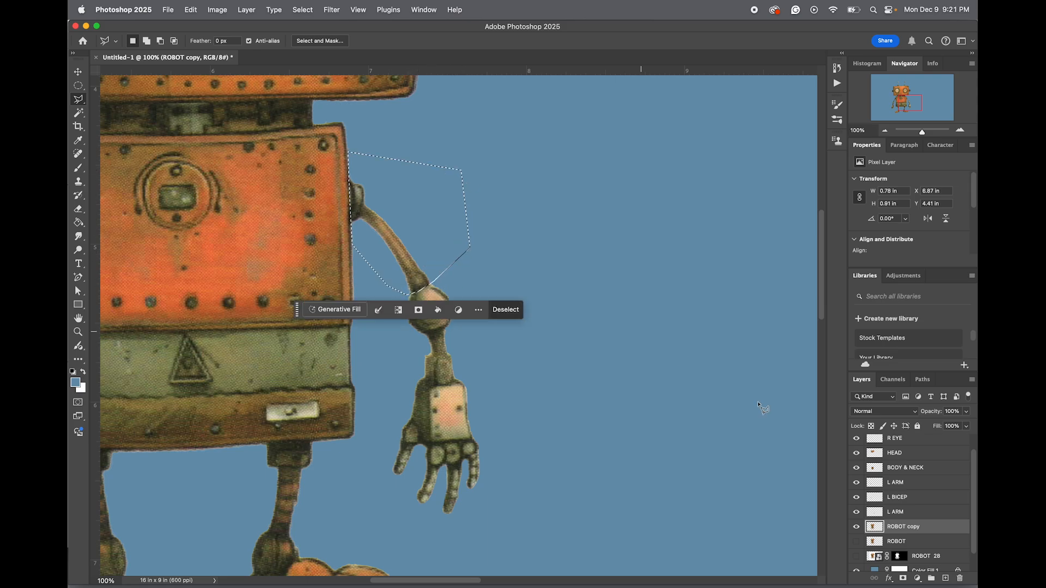
key("super+c")
key("super+v")
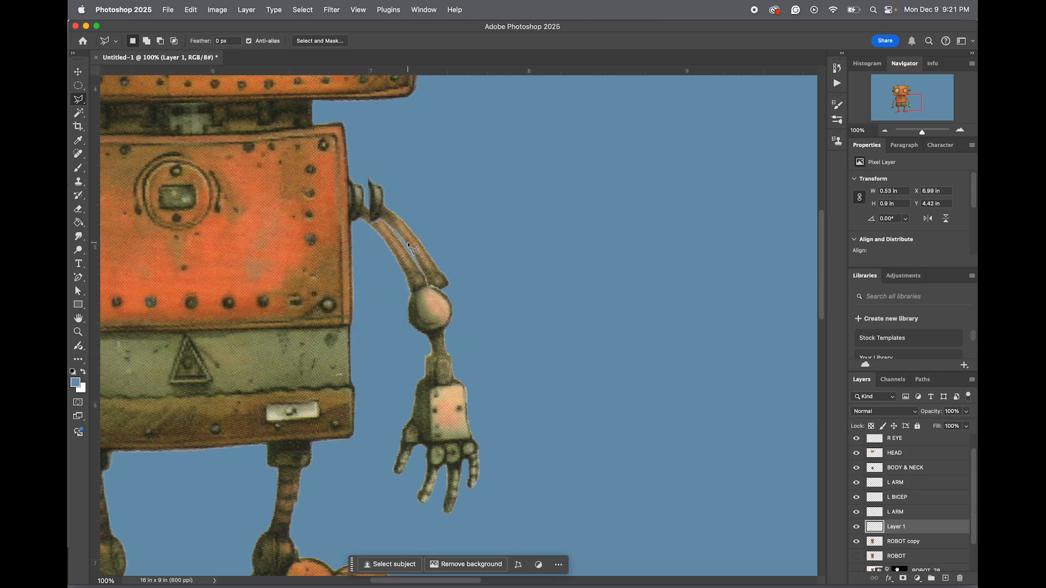
Move the copied upper arm clear of the body onto the empty background, and erase stray pixels above its shoulder with a 50 px Eraser
key("v")
left_click_drag(412, 243, 531, 232)
key("e")
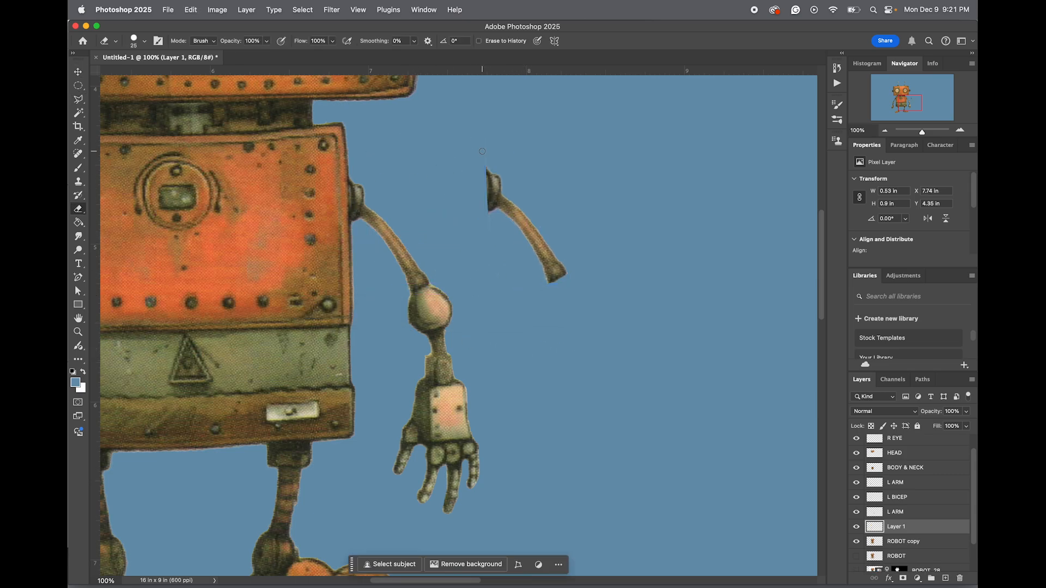
key("bracketright")
key("bracketright")
key("bracketright")
left_click_drag(487, 136, 487, 159)
Extend the elbow end of the copied upper arm with the 50 px Clone Stamp, sampling the arm's own texture
left_click(79, 181)
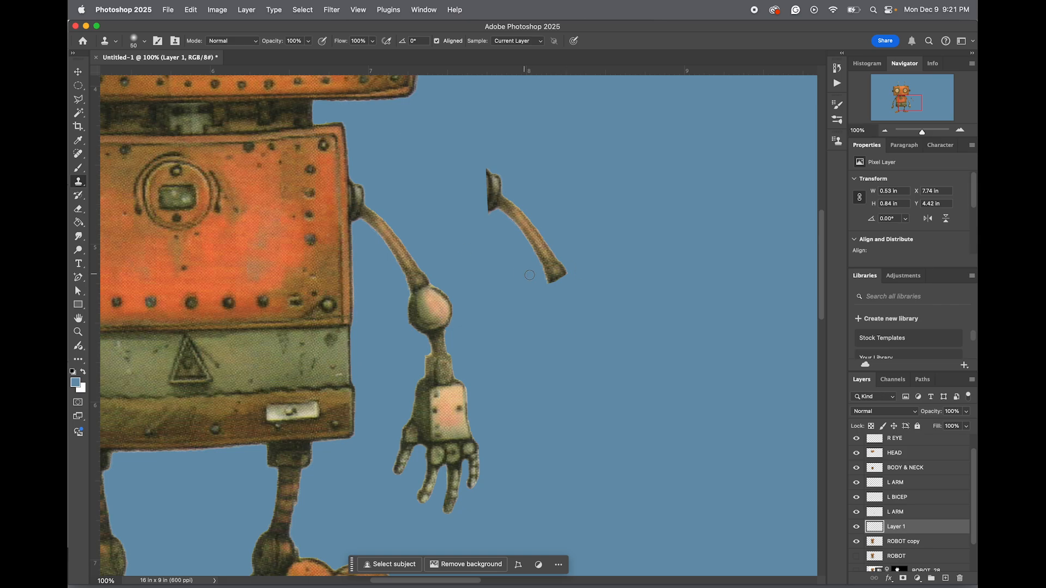
left_click(547, 274, "alt")
left_click_drag(549, 284, 570, 266)
left_click(552, 251, "alt")
left_click_drag(557, 259, 567, 275)
Trim the cloned overspill along the outer edge of the elbow end using a polygonal lasso selection
key("l")
left_click(554, 253)
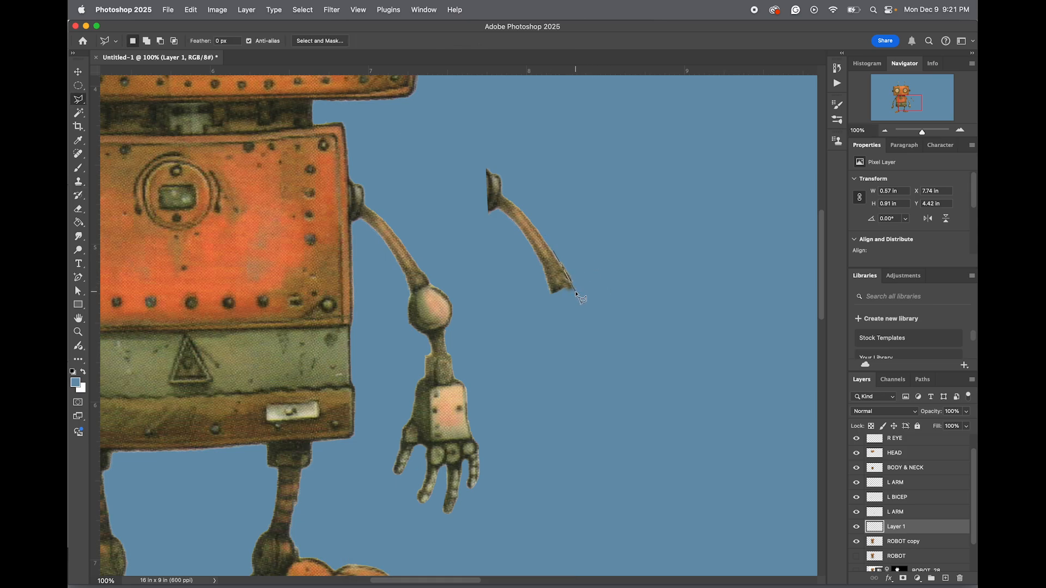
left_click(576, 296)
left_click(601, 285)
double_click(586, 238)
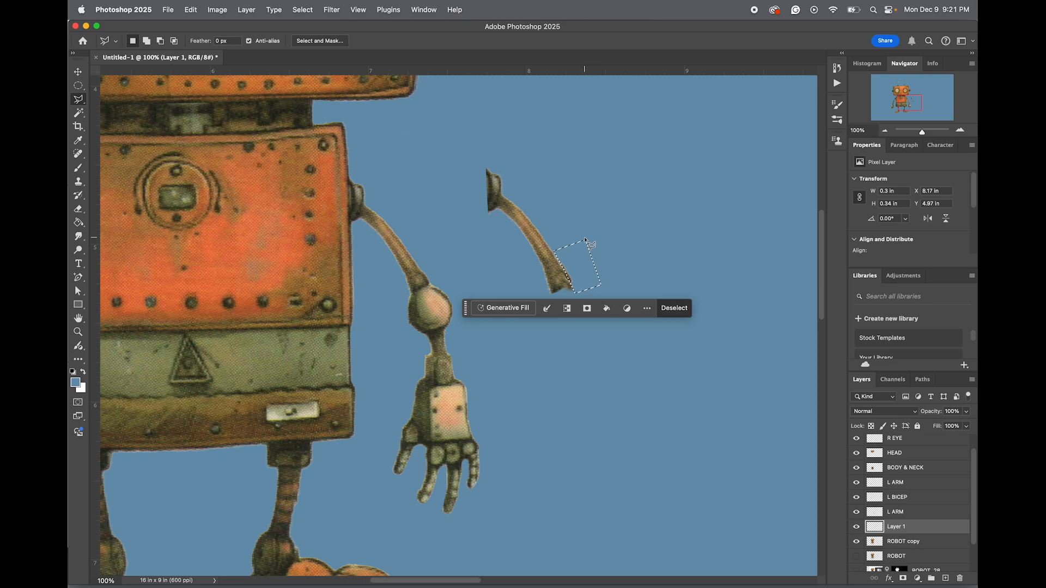
key("ctrl+d")
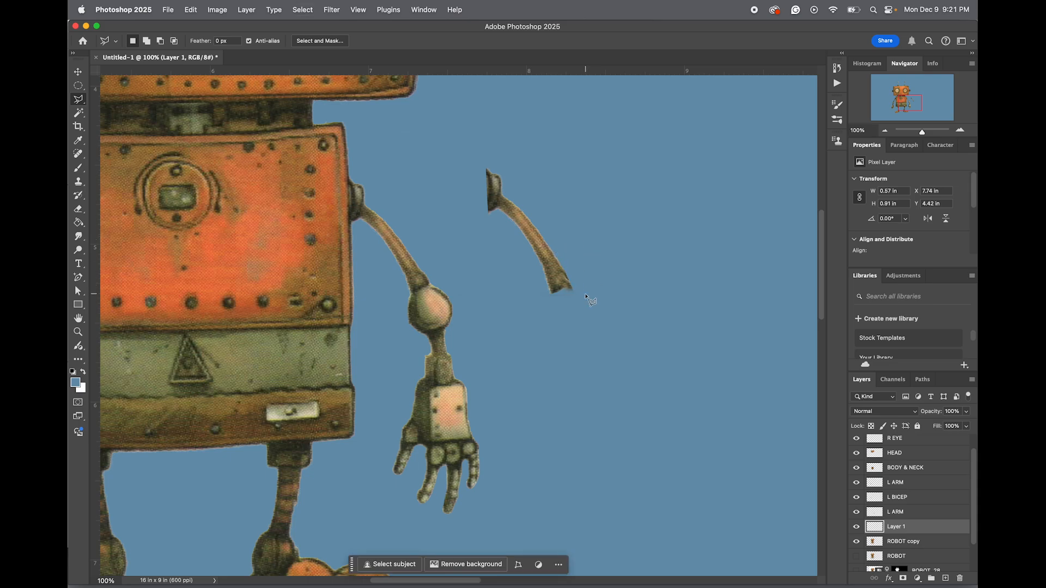
Fill out the elbow end with more cloned arm texture and erase its excess edges into a rounded tip
left_click(78, 182)
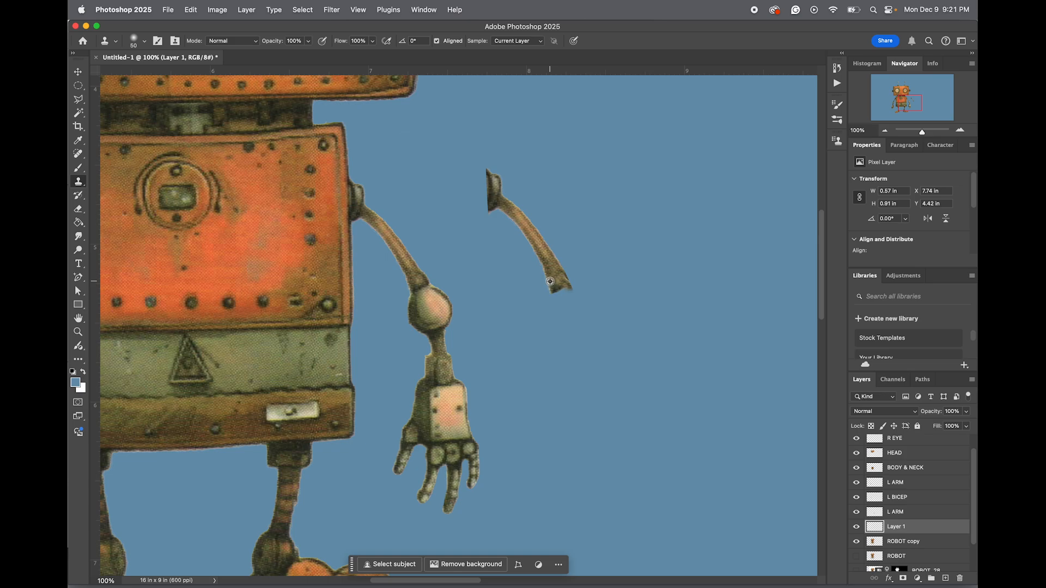
mouse_move(553, 292)
left_mouse_down()
mouse_move(562, 285)
mouse_move(565, 296)
mouse_move(547, 299)
mouse_move(573, 297)
mouse_move(572, 272)
left_mouse_up()
key("e")
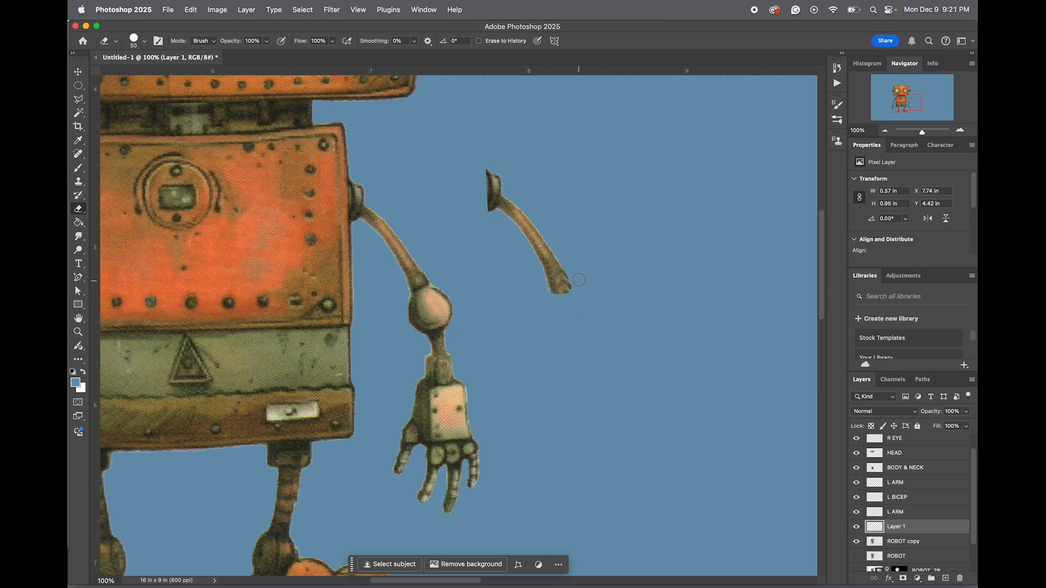
Extend the upper arm's shoulder cap inward with the 50 px Clone Stamp, sampling the cap's dark edge
left_click(79, 182)
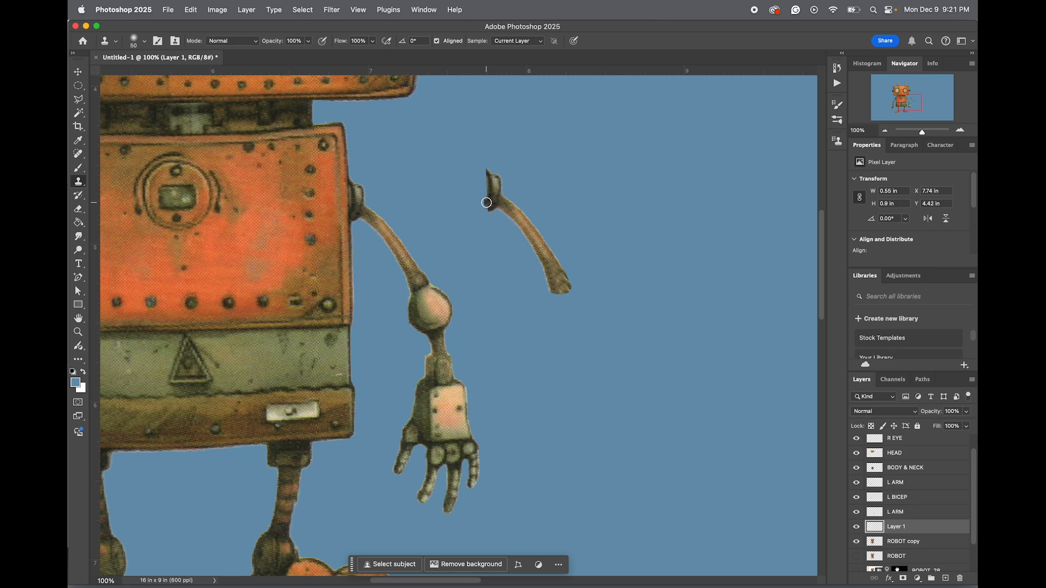
left_click(487, 202, "alt")
mouse_move(484, 201)
left_mouse_down()
mouse_move(484, 173)
mouse_move(484, 212)
mouse_move(484, 177)
mouse_move(479, 205)
left_mouse_up()
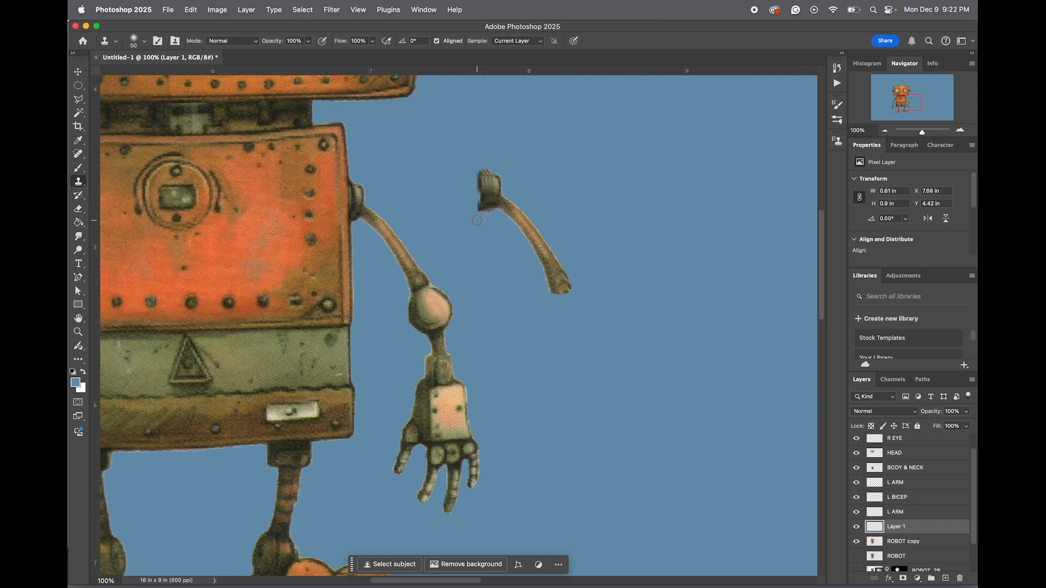
Cut away the ragged cloned pixels below and above the shoulder cap using polygonal lasso selections
key("l")
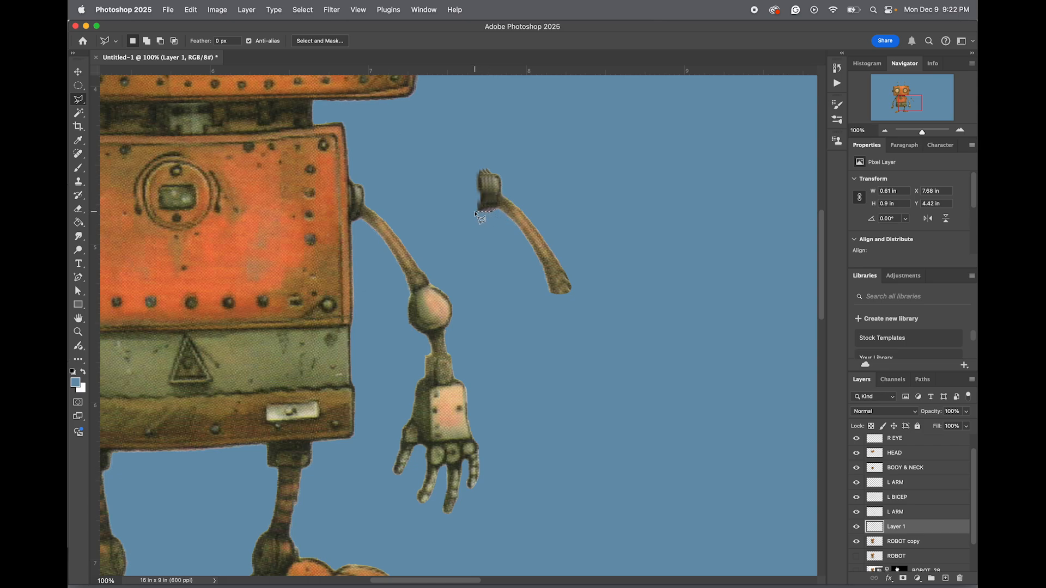
left_click(477, 211)
left_click(464, 229)
double_click(498, 237)
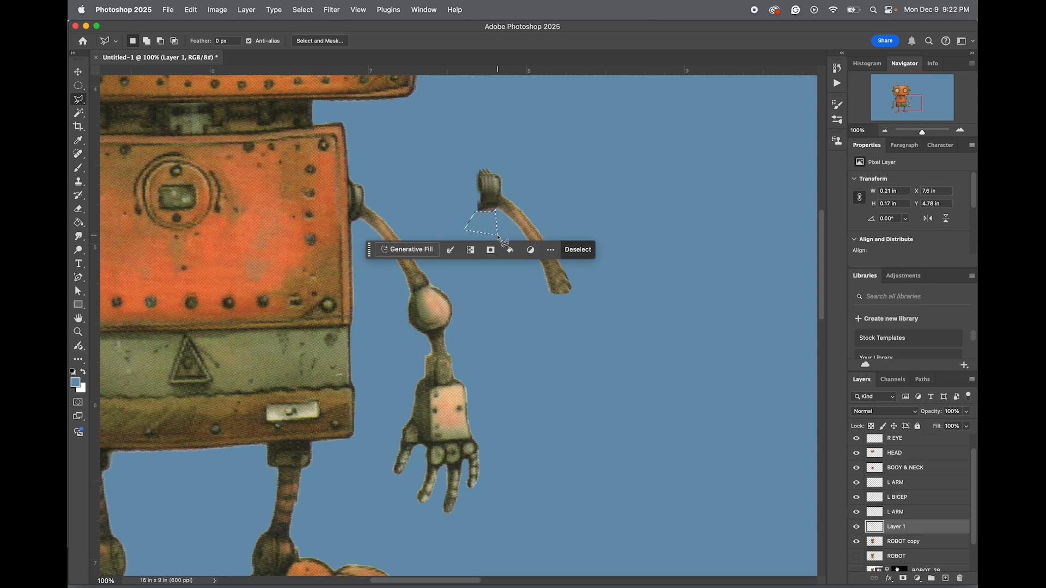
key("super+d")
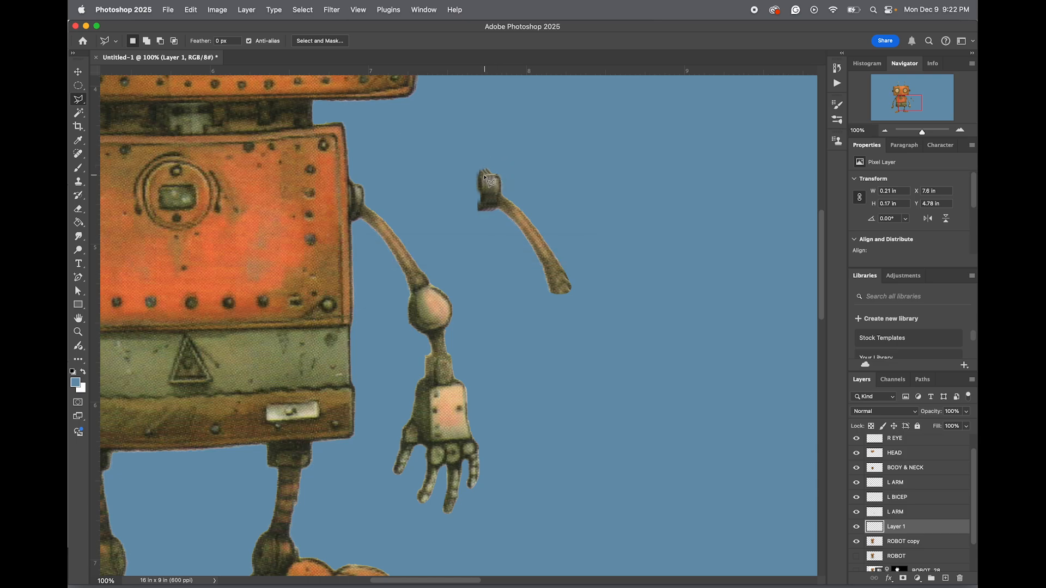
left_click(472, 176)
left_click(465, 149)
double_click(503, 142)
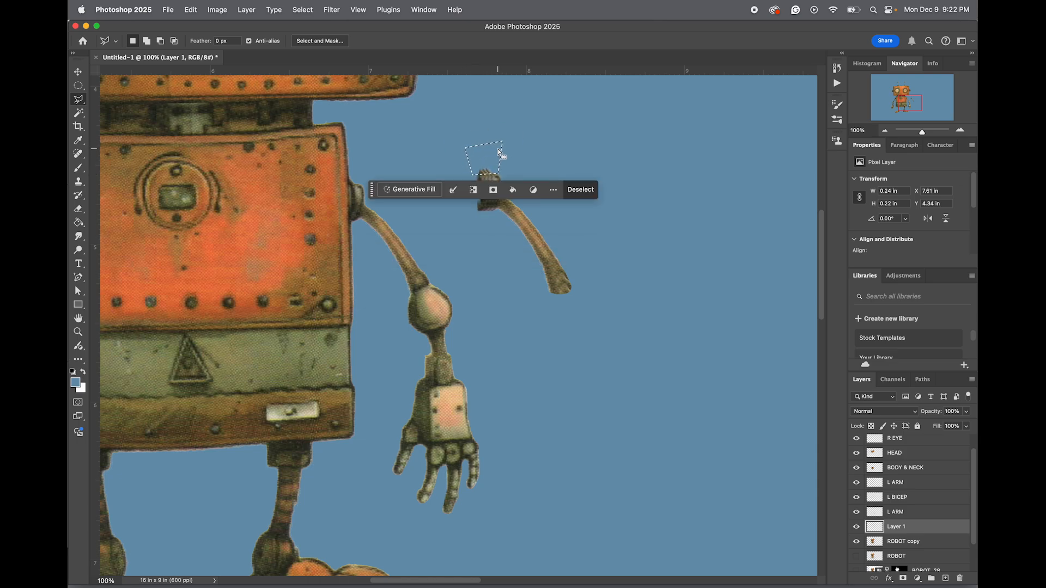
key("super+d")
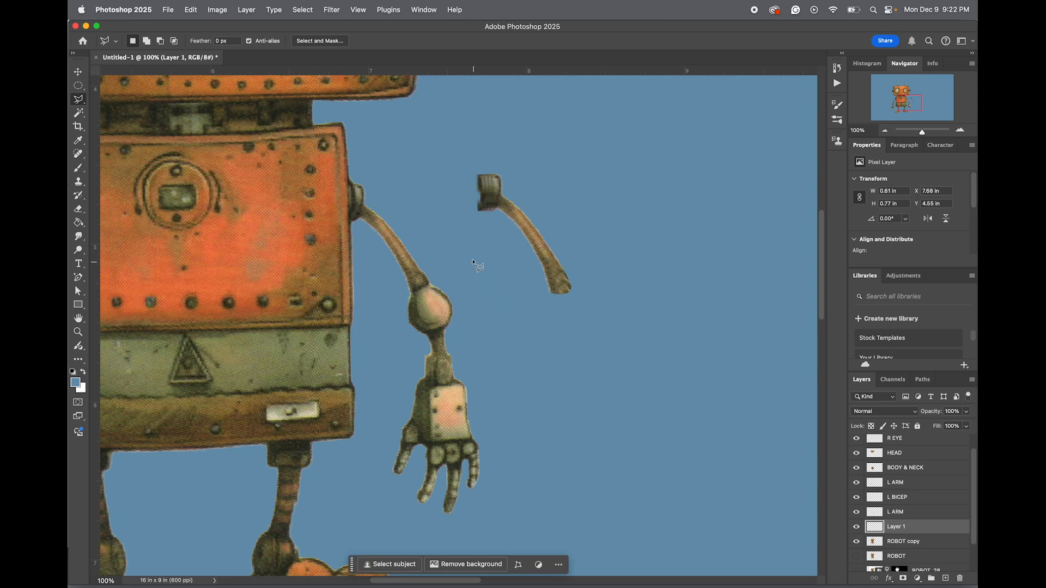
Build out and clean the shoulder cap's inner edge by cloning and erasing, and return the upper arm to its place on the body
left_click(85, 182)
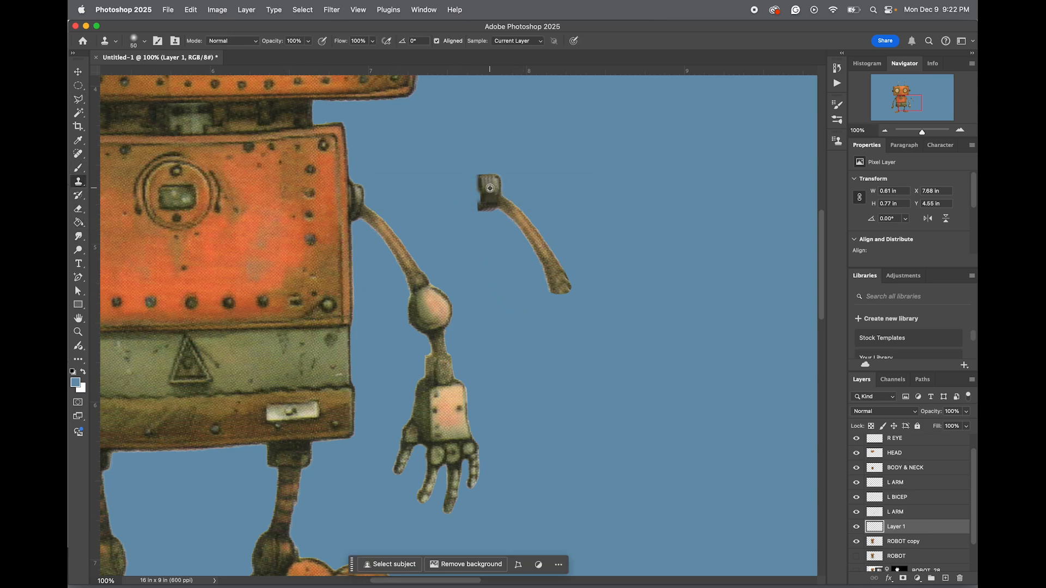
left_click_drag(484, 191, 474, 211)
key("e")
mouse_move(478, 164)
left_mouse_down()
mouse_move(465, 192)
mouse_move(481, 221)
left_mouse_up()
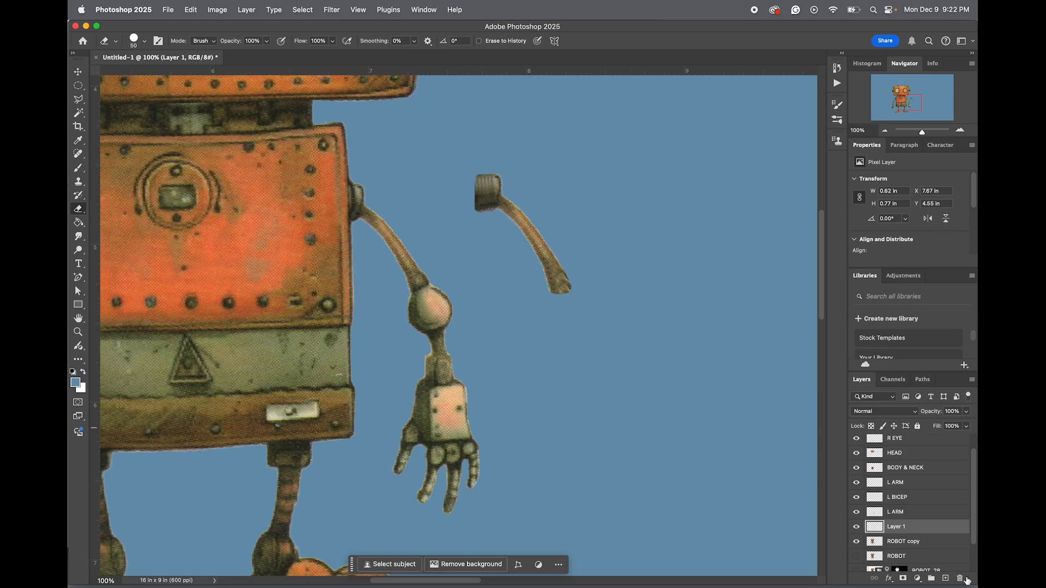
key("v")
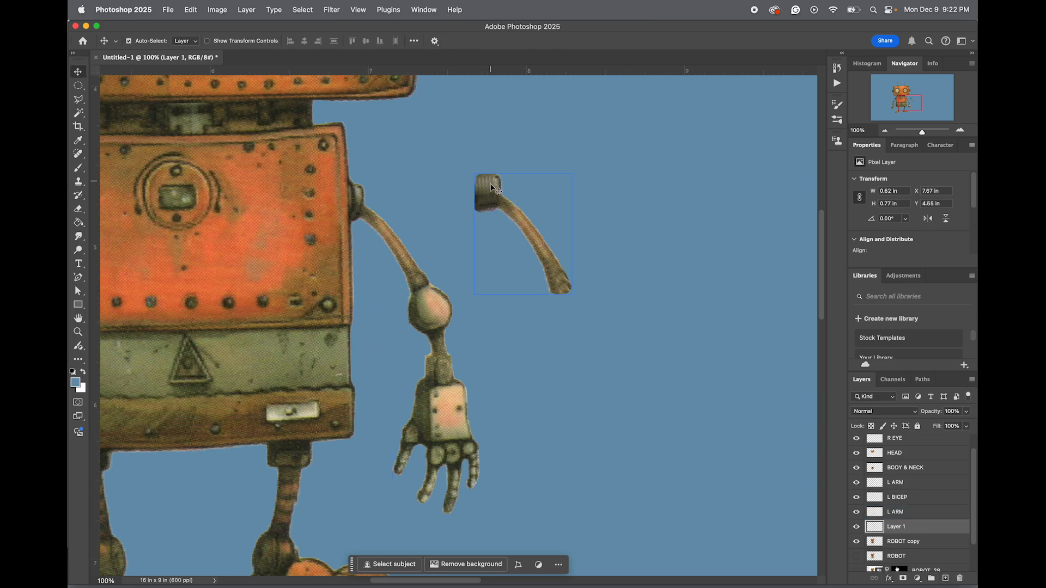
left_click_drag(493, 187, 354, 204)
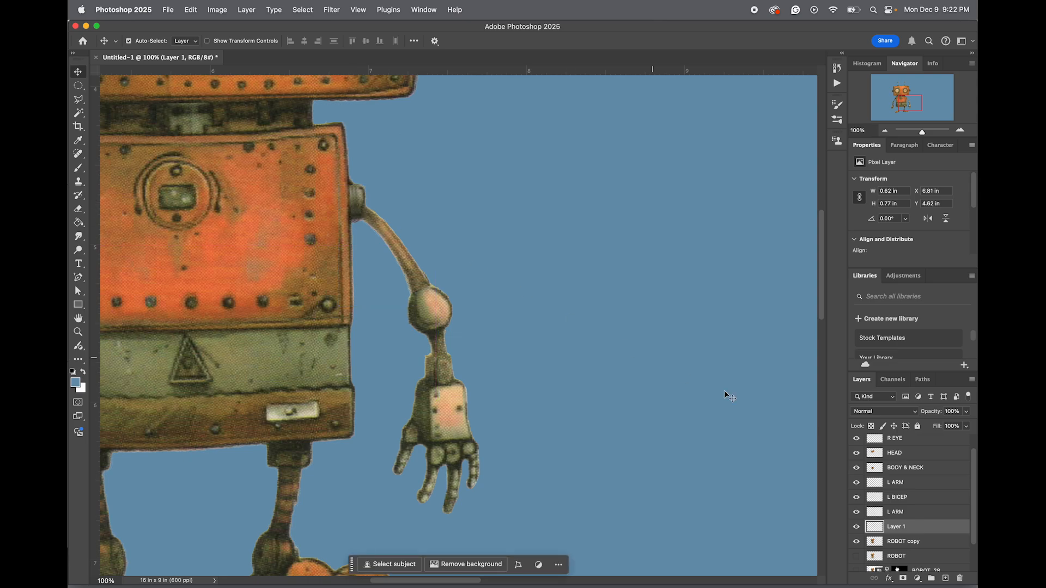
Name the upper arm layer R BICEP and rename the L ARM layer directly above it R ARM
double_click(893, 527)
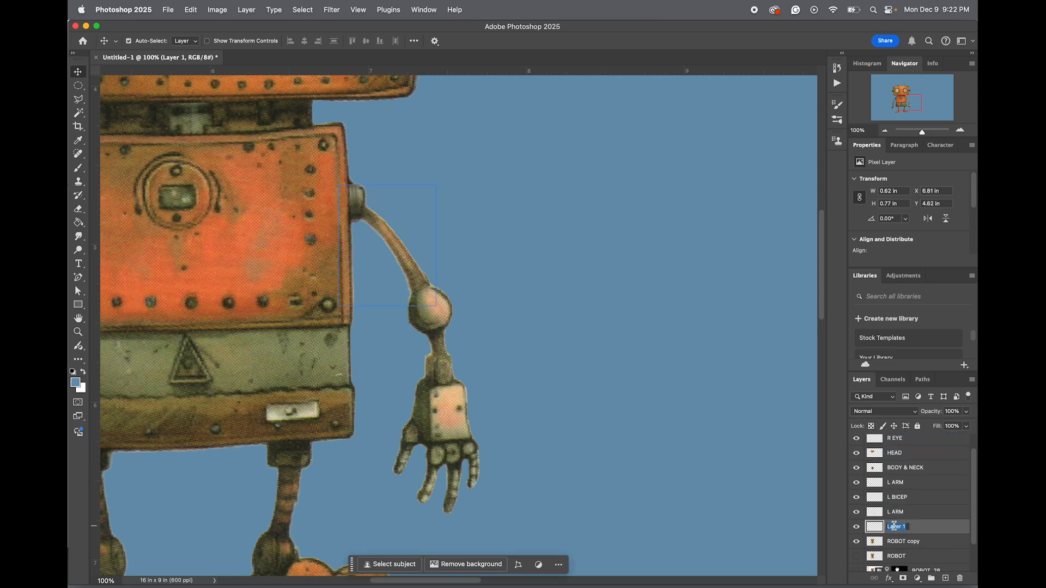
type("L")
double_click(894, 511)
left_click(891, 512)
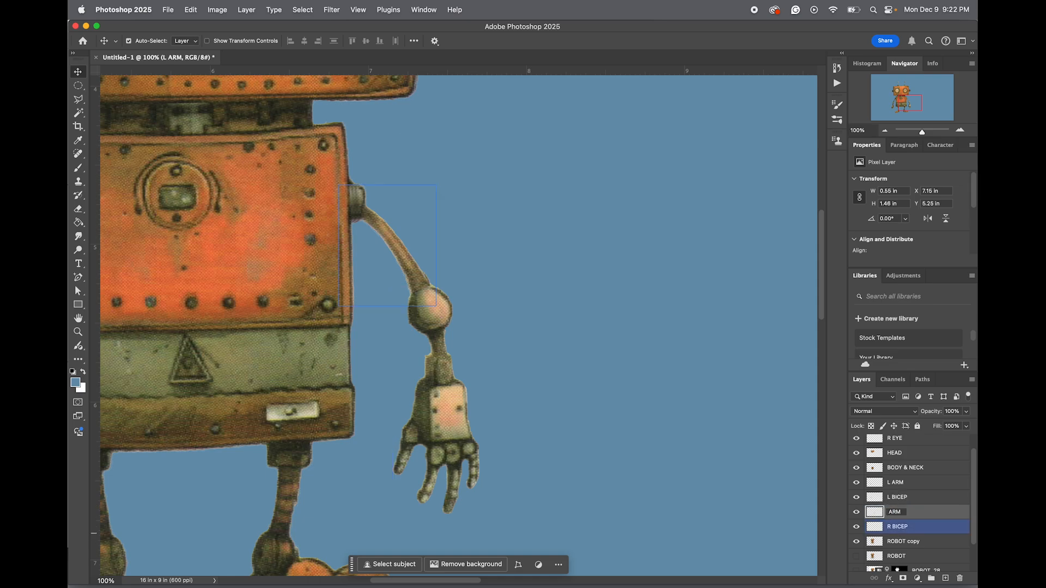
Try stacking R BICEP above R ARM, compare the elbow overlap by toggling the layer's visibility, and move R BICEP back below R ARM
left_click_drag(926, 525, 926, 513)
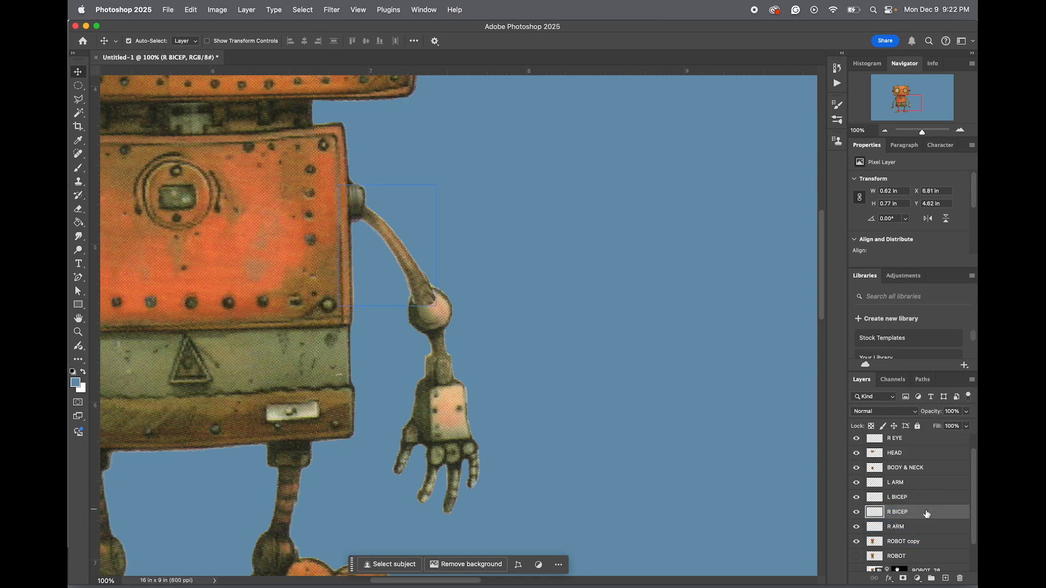
left_click(854, 514)
left_click(854, 513)
left_click(855, 514)
left_click(855, 514)
left_click_drag(894, 517, 884, 537)
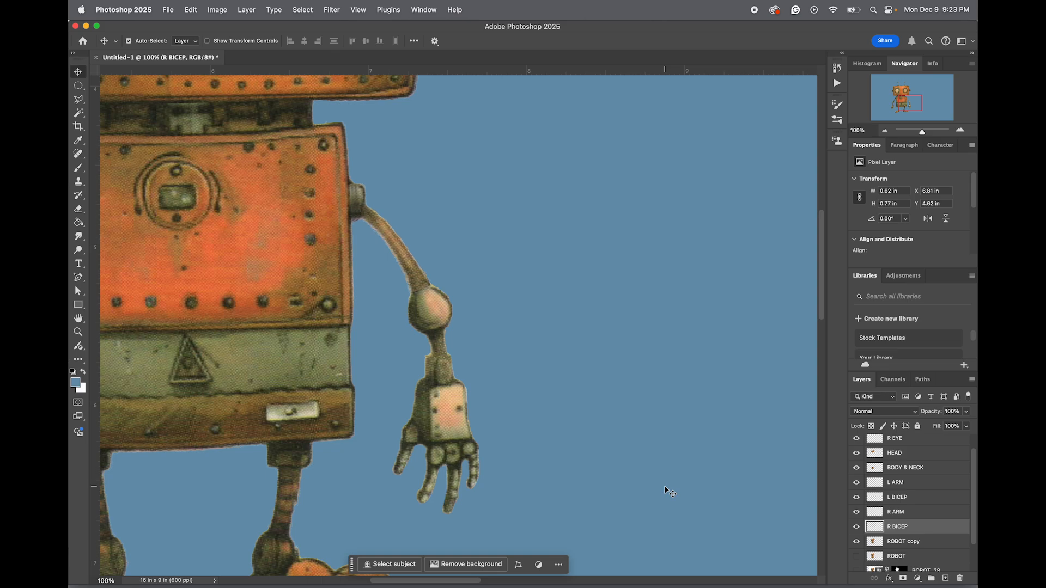
Check how the R BICEP layer lines up with the body and forearm by toggling its visibility
left_click(856, 527)
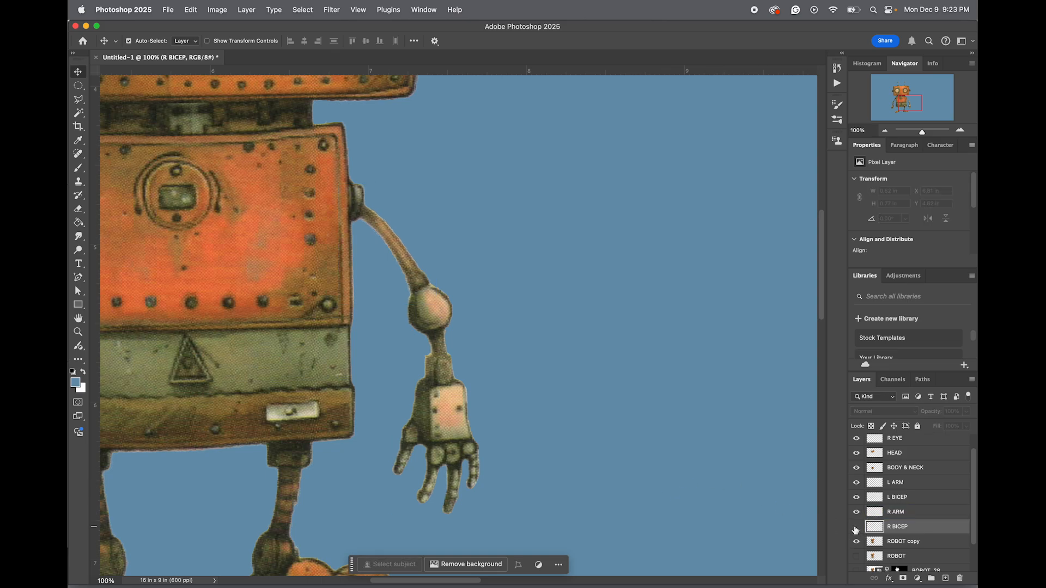
left_click(855, 527)
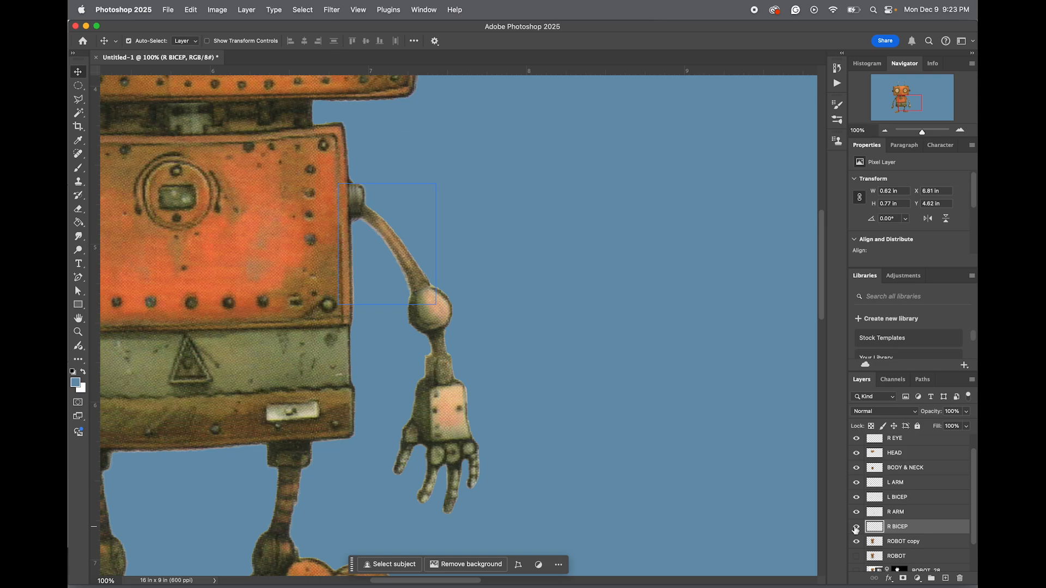
left_click(856, 527)
left_click(855, 527)
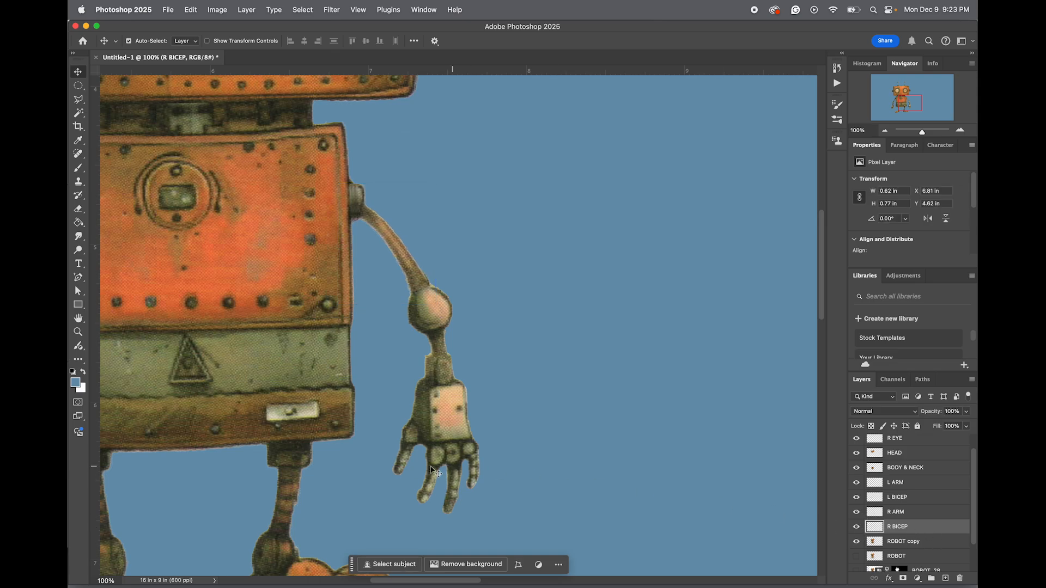
Outline the robot's left leg and foot on the ROBOT copy layer with a polygonal lasso and copy it to a new layer
scroll(353, 463, "down", 3)
left_click_drag(903, 105, 894, 109)
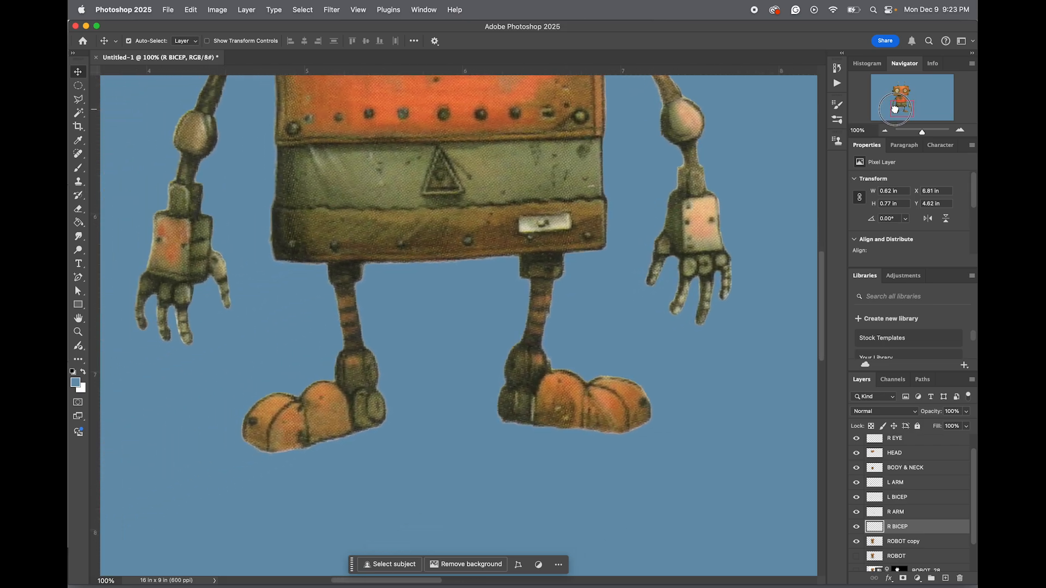
left_click(888, 544)
key("l")
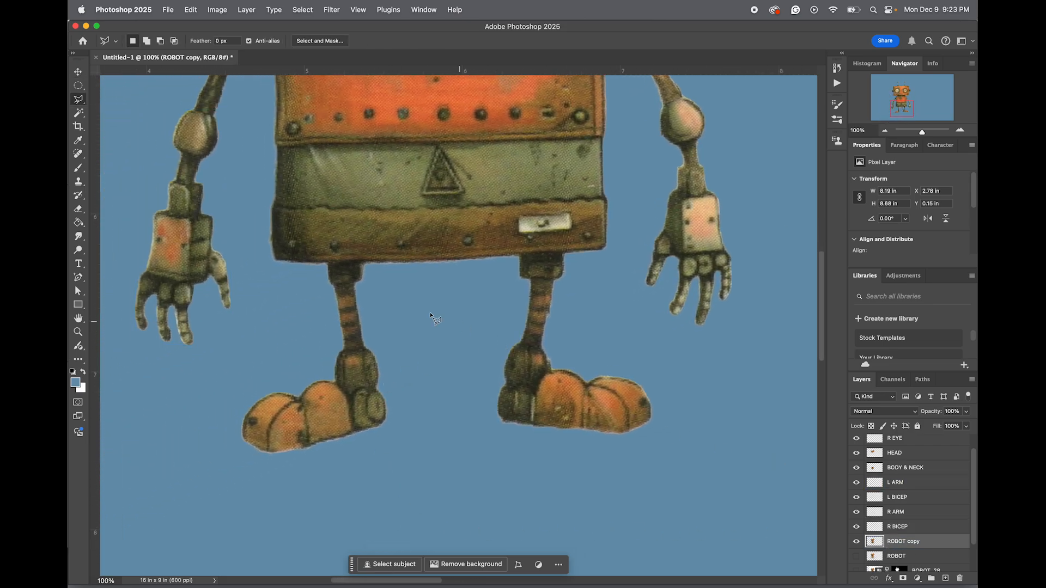
left_click(327, 264)
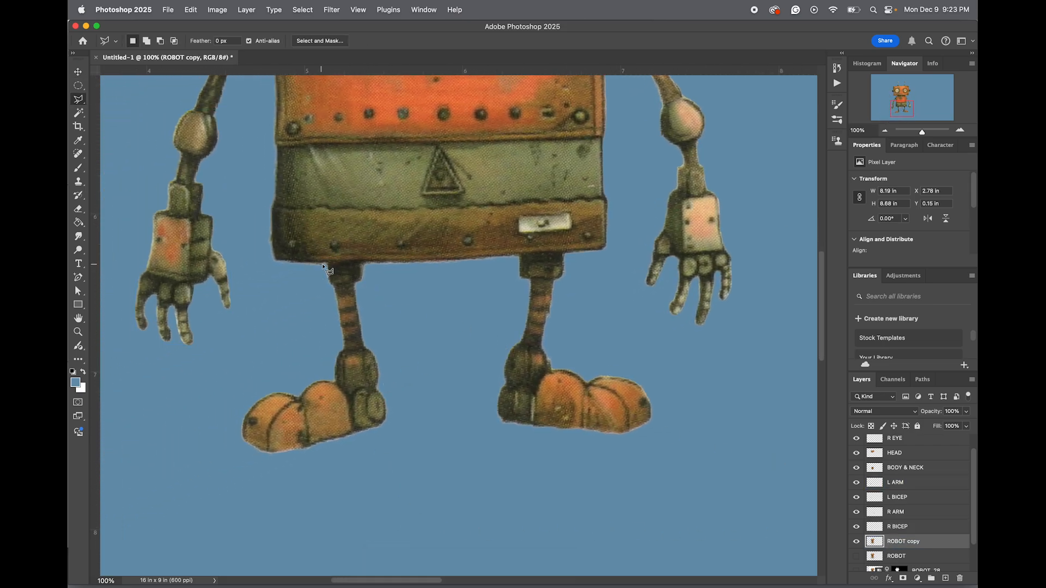
left_click(374, 264)
left_click(439, 357)
left_click(417, 457)
left_click(271, 504)
left_click(179, 448)
double_click(229, 360)
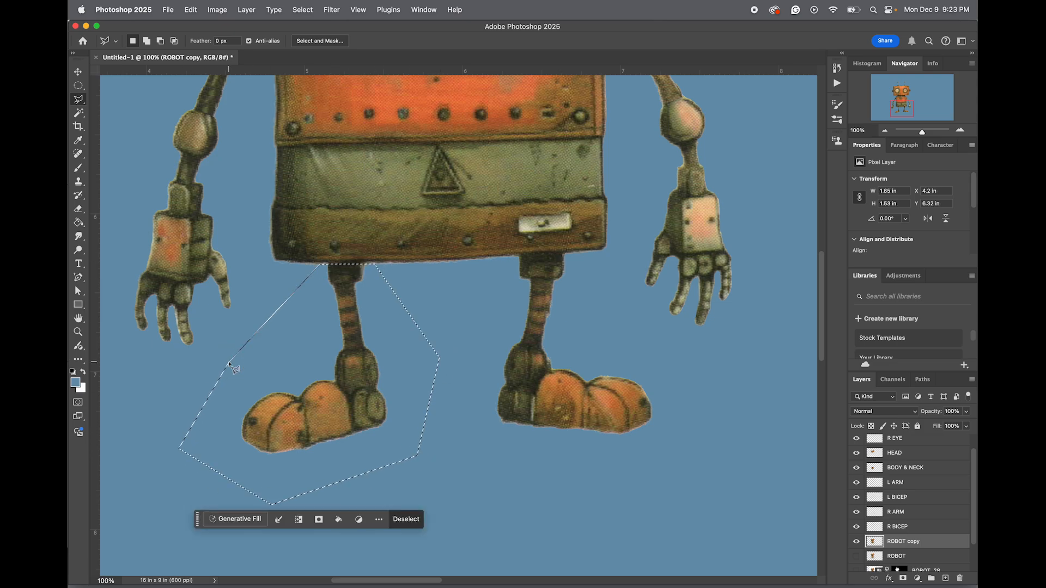
key("super+c")
key("super+v")
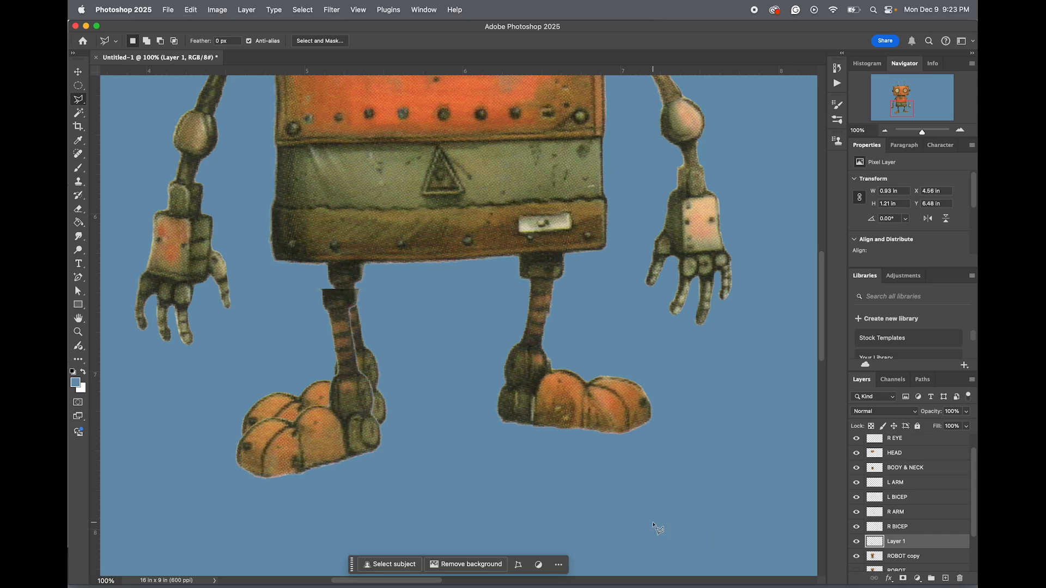
Move the pasted leg clear of the original to inspect it, and align it exactly back over the original leg
key("v")
left_click_drag(356, 416, 434, 441)
key("e")
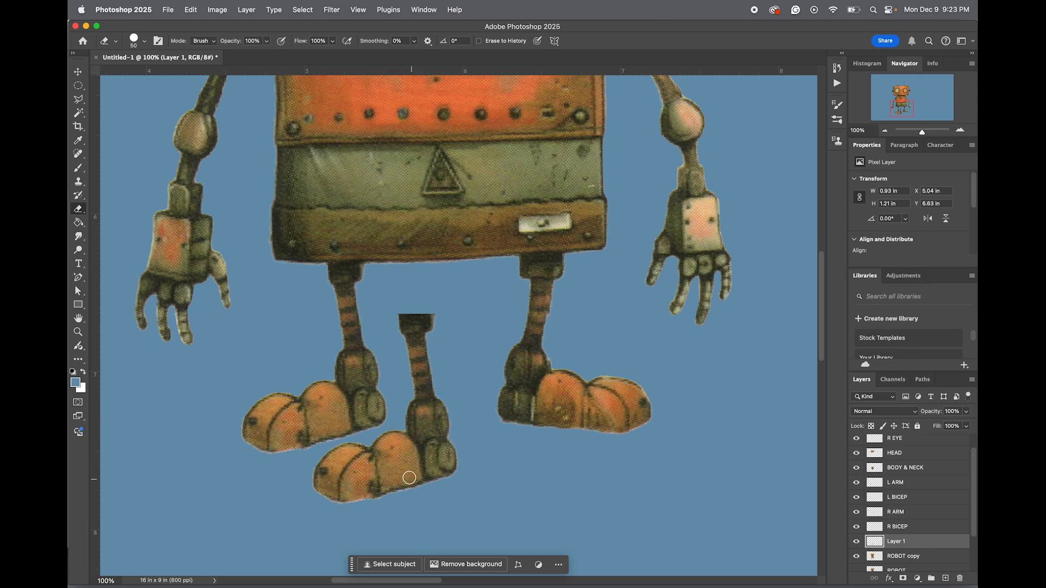
left_click(79, 72)
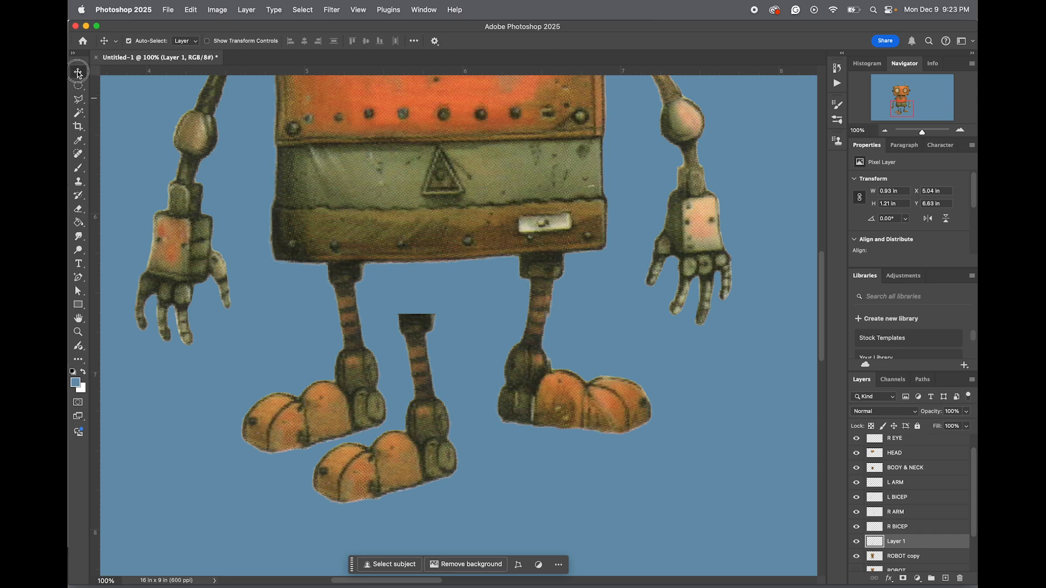
left_click_drag(414, 442, 340, 412)
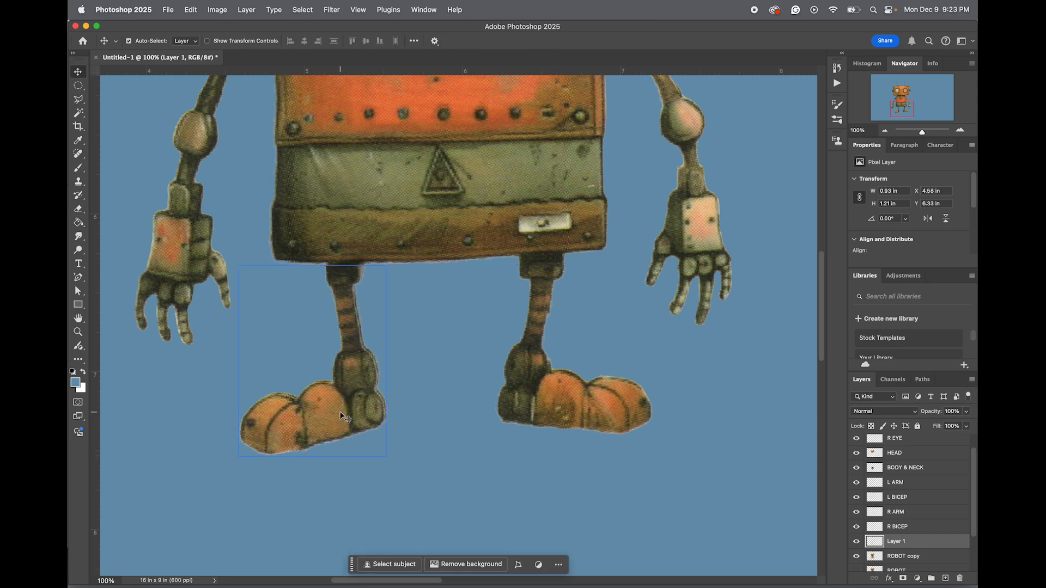
key("Right")
key("Right")
key("Right")
key("Right")
key("Right")
key("Right")
key("Right")
key("Right")
key("Right")
key("Right")
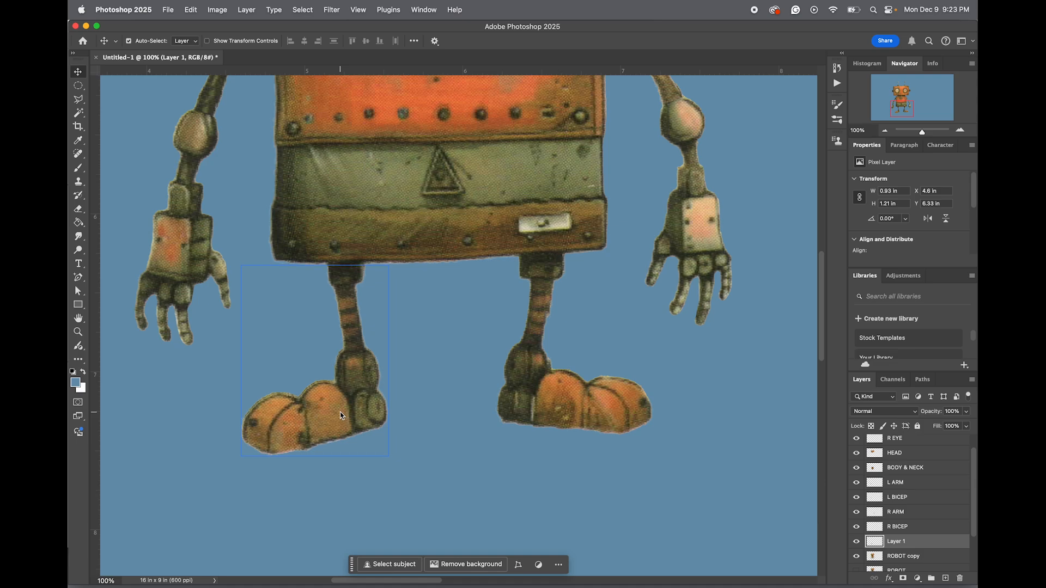
key("Up")
key("Up")
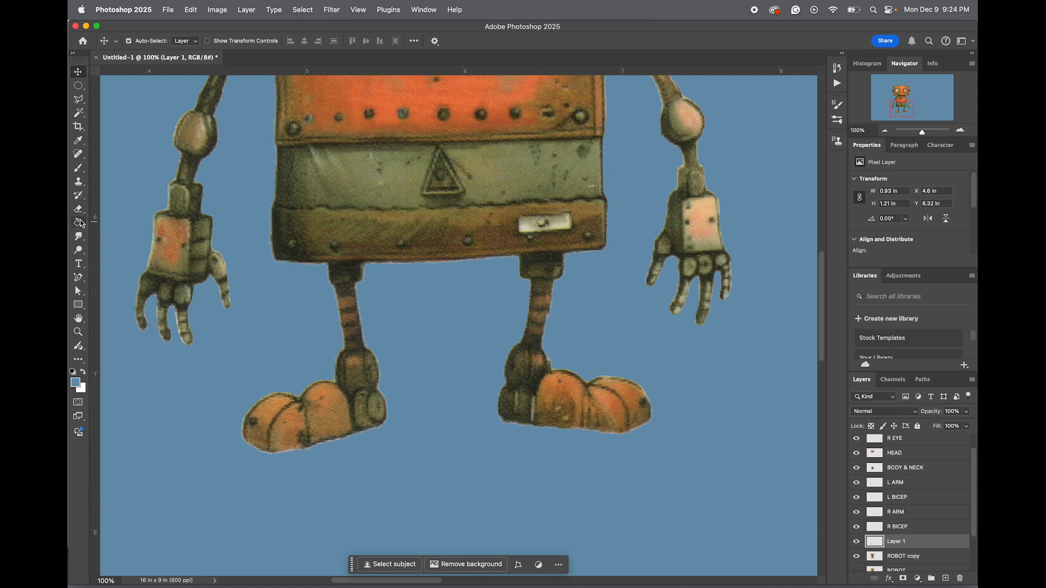
Hide the ROBOT copy and BODY & NECK layers and extend the top of the copied leg upward with the Clone Stamp
left_click(78, 184)
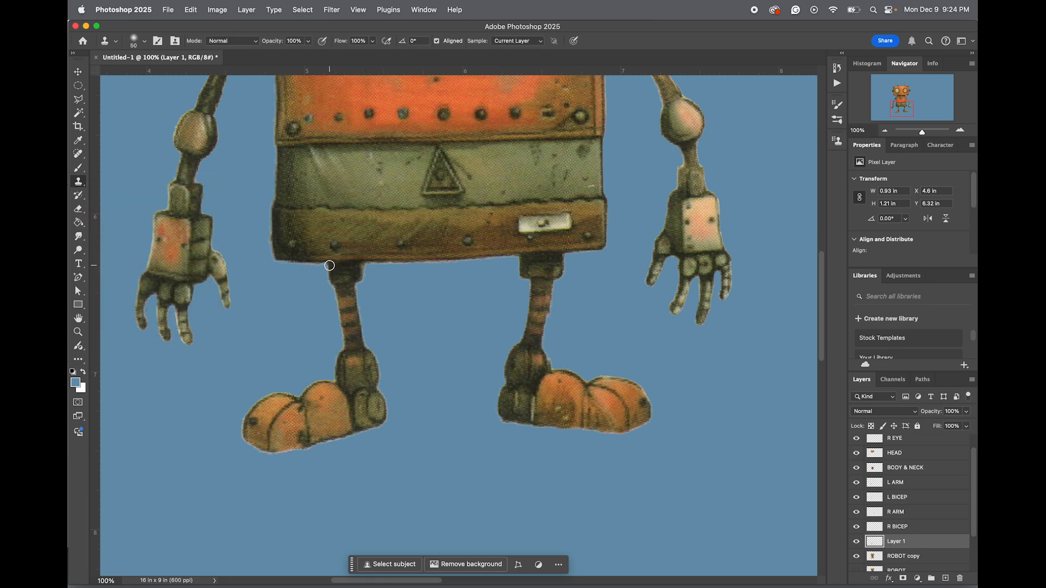
left_click_drag(329, 262, 334, 268)
left_click(858, 556)
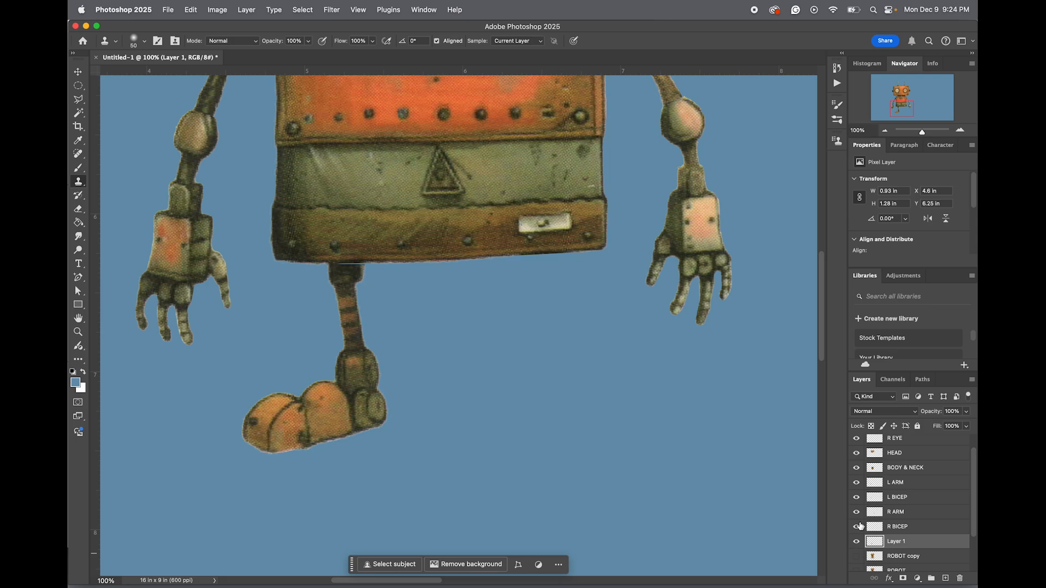
left_click(857, 469)
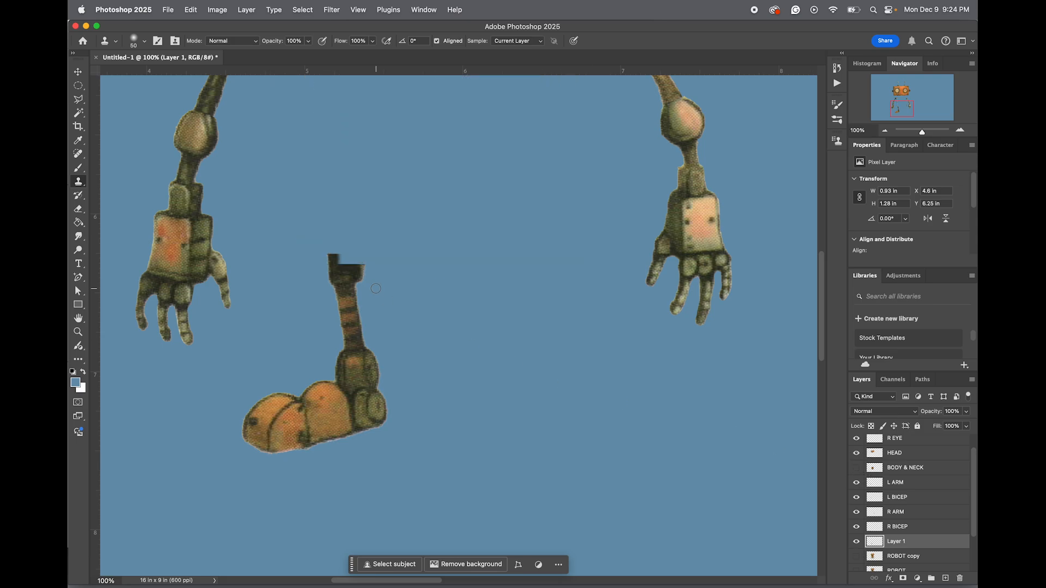
mouse_move(332, 256)
left_mouse_down()
mouse_move(361, 255)
mouse_move(330, 271)
mouse_move(330, 247)
mouse_move(337, 266)
mouse_move(362, 238)
mouse_move(333, 265)
mouse_move(343, 236)
mouse_move(363, 261)
mouse_move(364, 238)
left_mouse_up()
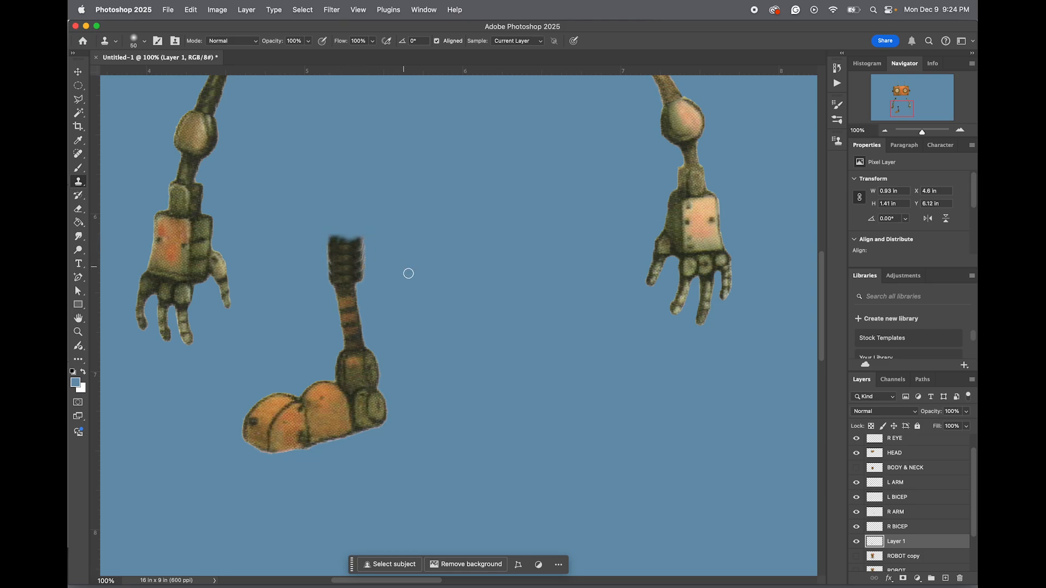
Trim the sides of the cloned leg extension using polygonal lasso selections and erase its ragged upper edge
key("l")
left_click(365, 272)
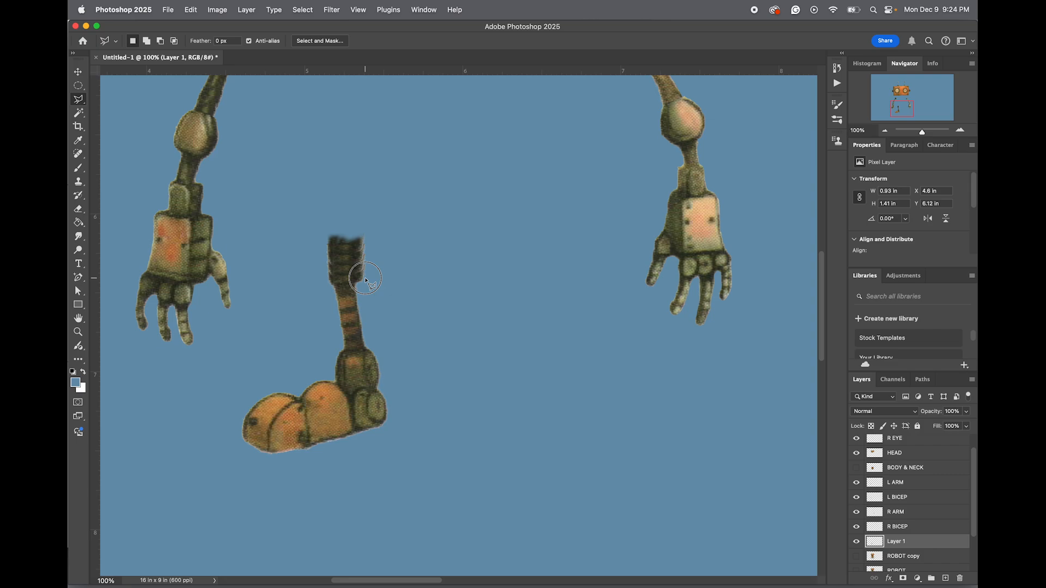
left_click(365, 209)
left_click(421, 221)
double_click(394, 296)
left_click_drag(385, 269, 409, 257)
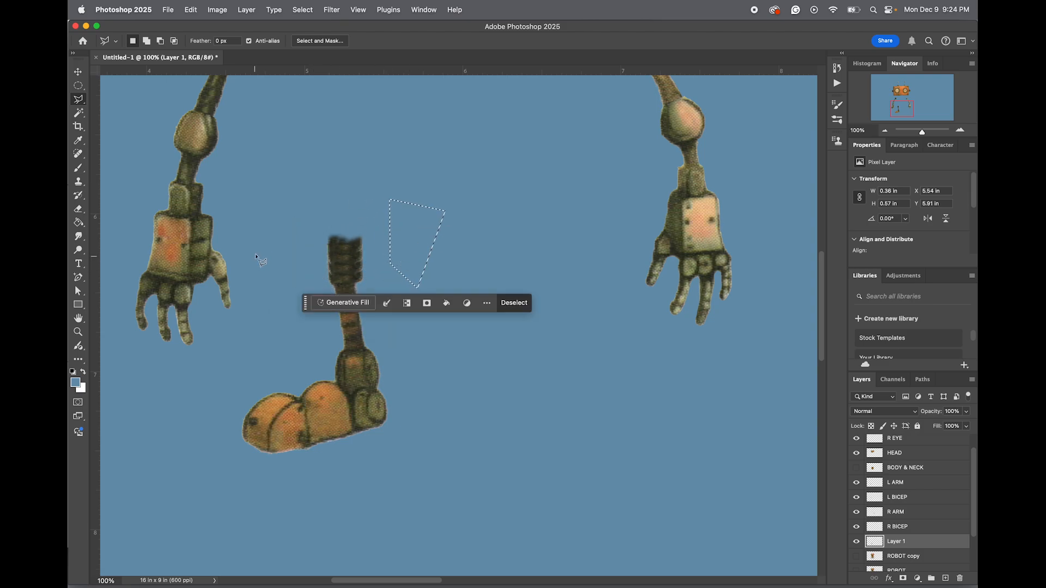
left_click(281, 319)
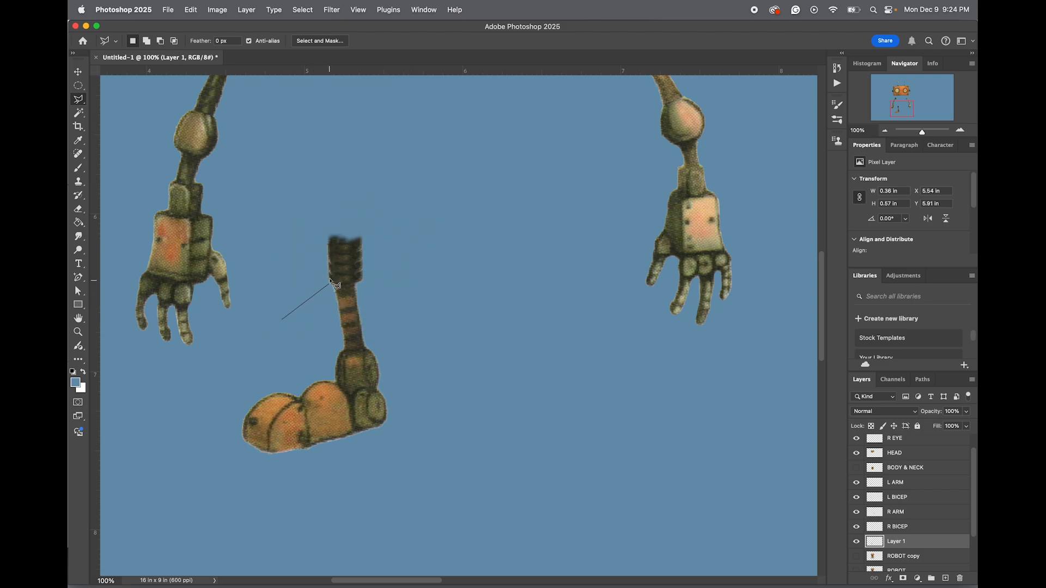
left_click(330, 284)
left_click(326, 217)
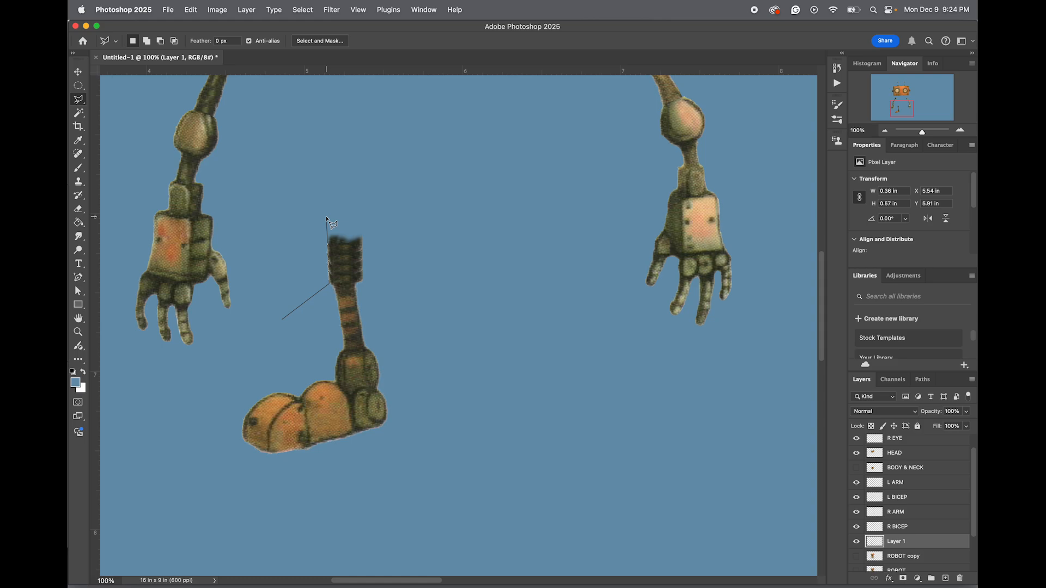
left_click(291, 227)
key("super+d")
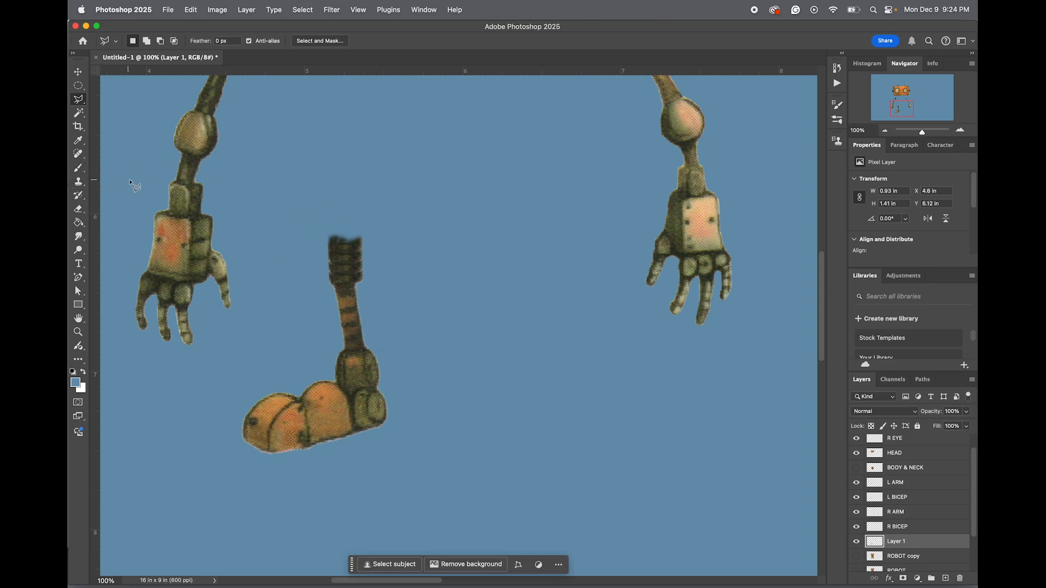
key("e")
mouse_move(319, 241)
left_mouse_down()
mouse_move(354, 226)
mouse_move(376, 244)
left_mouse_up()
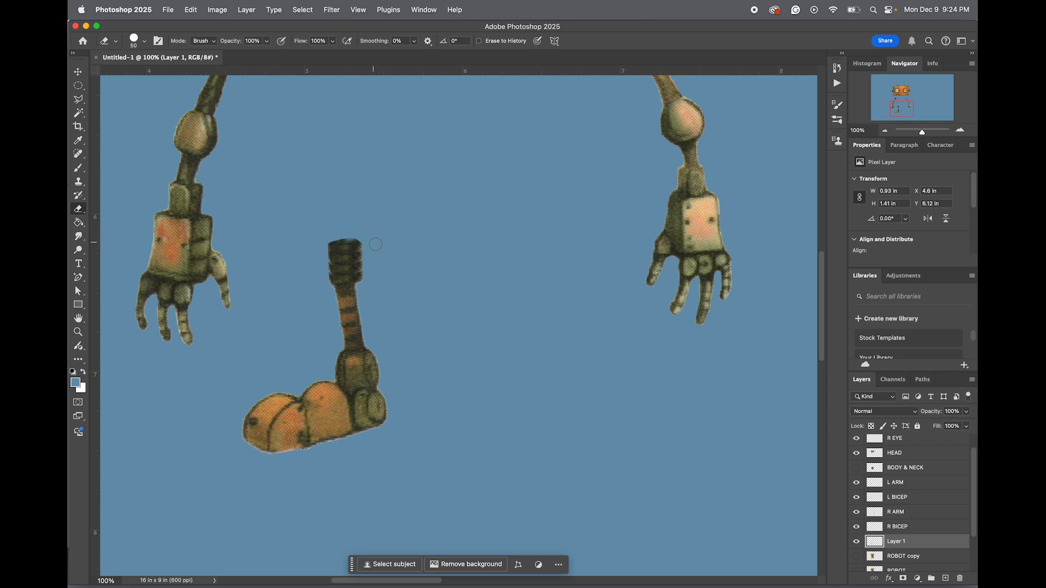
Rename the leg layer L LEG and show the ROBOT copy layer again
double_click(898, 542)
type("L LEG")
key("Return")
left_click(856, 556)
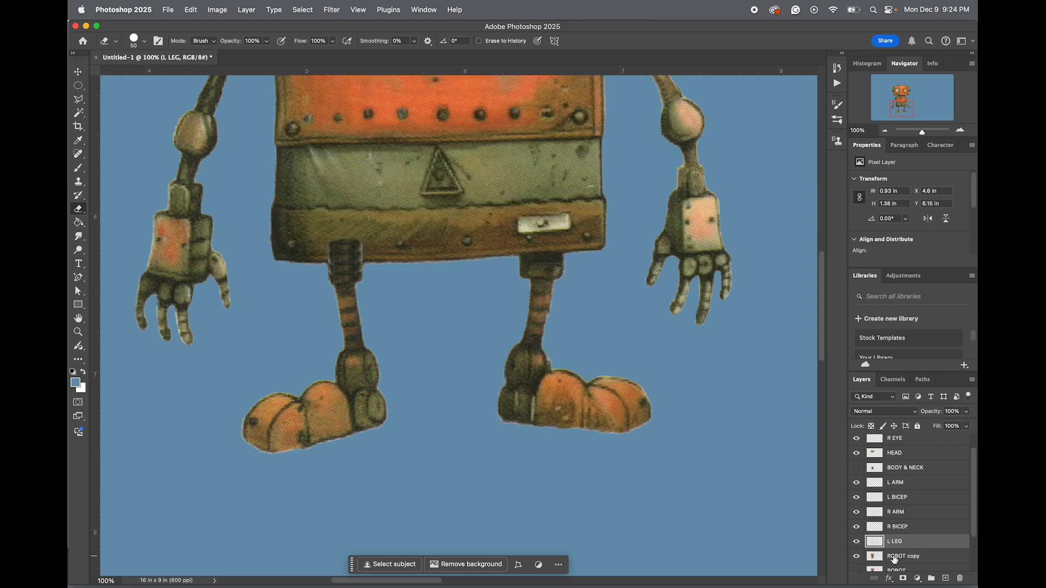
Outline the robot's right-hand leg and shoe on the ROBOT copy layer with the Polygonal Lasso and copy it to a new layer
left_click(896, 556)
key("l")
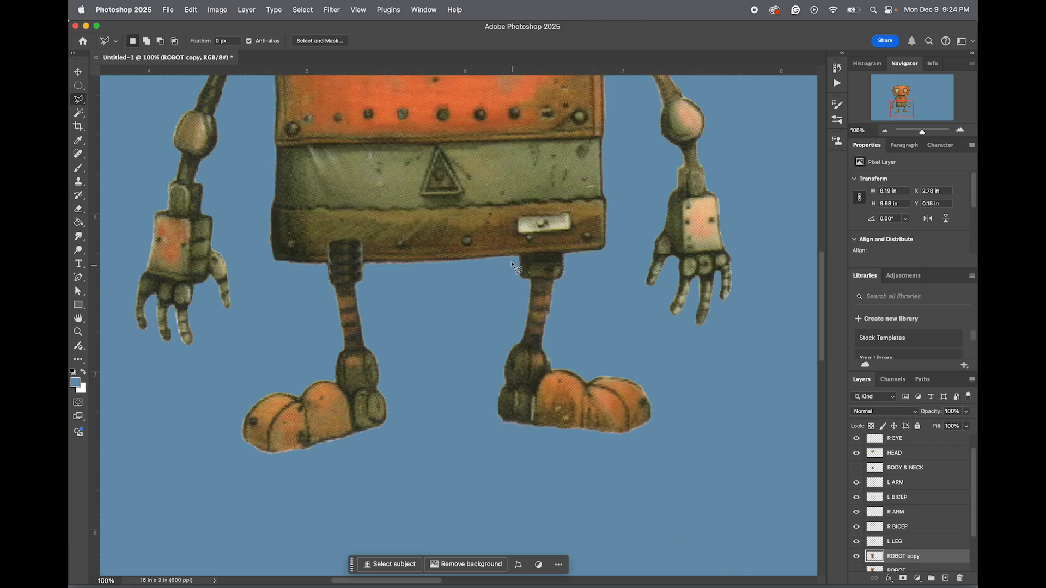
left_click(512, 256)
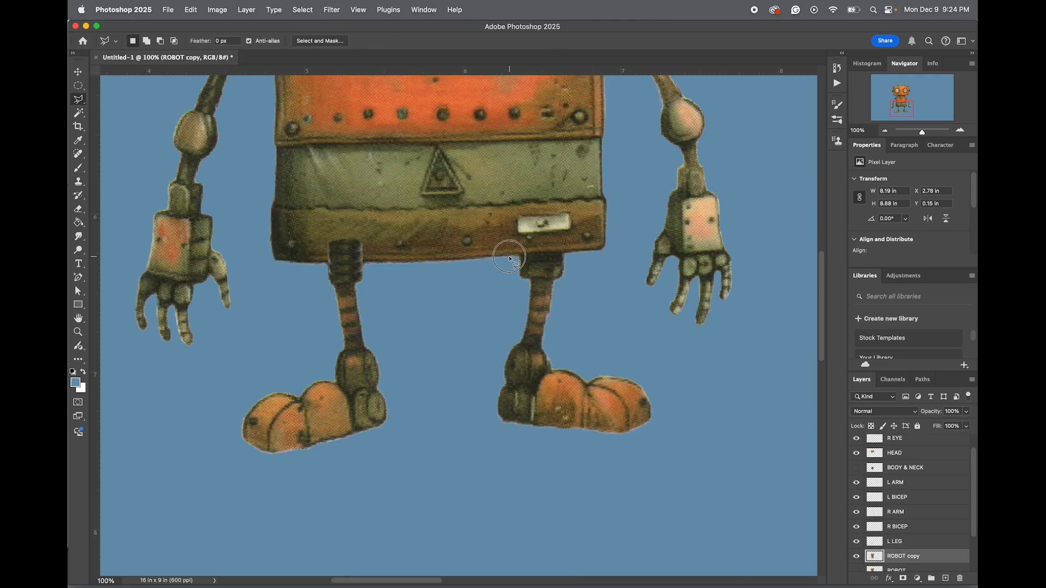
left_click(577, 252)
left_click(702, 378)
left_click(646, 494)
left_click(404, 495)
double_click(434, 349)
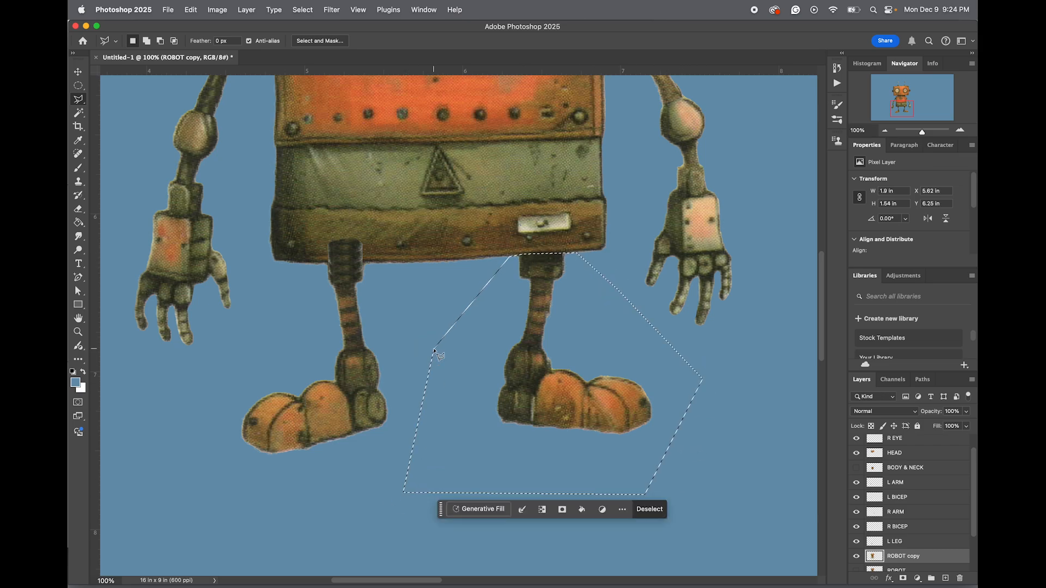
key("super+j")
Move the copied leg clear of the robot and erase the leftover body fragments around its upper end
key("v")
left_click_drag(544, 398, 483, 486)
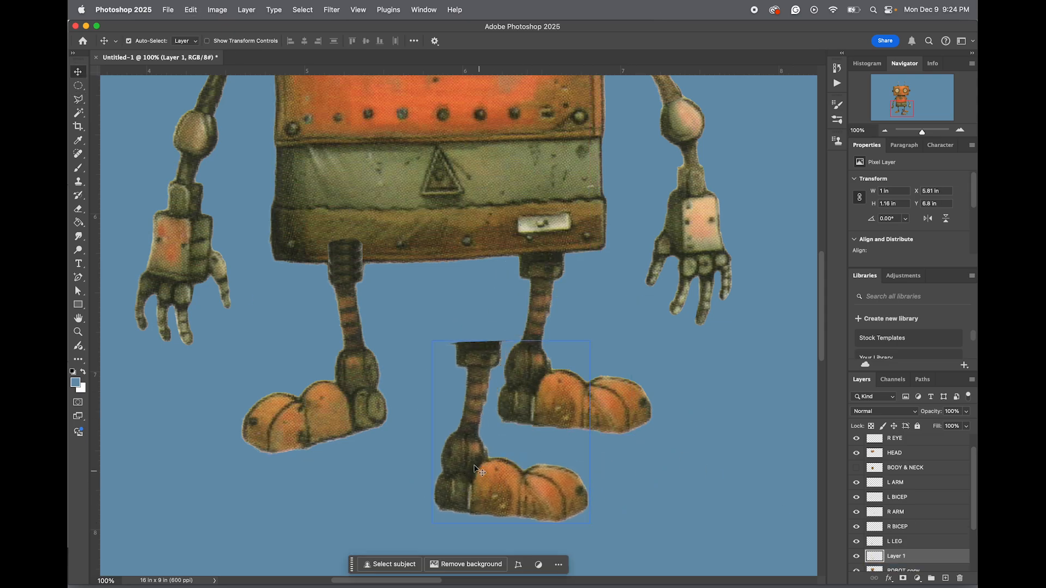
key("e")
left_click_drag(448, 344, 451, 343)
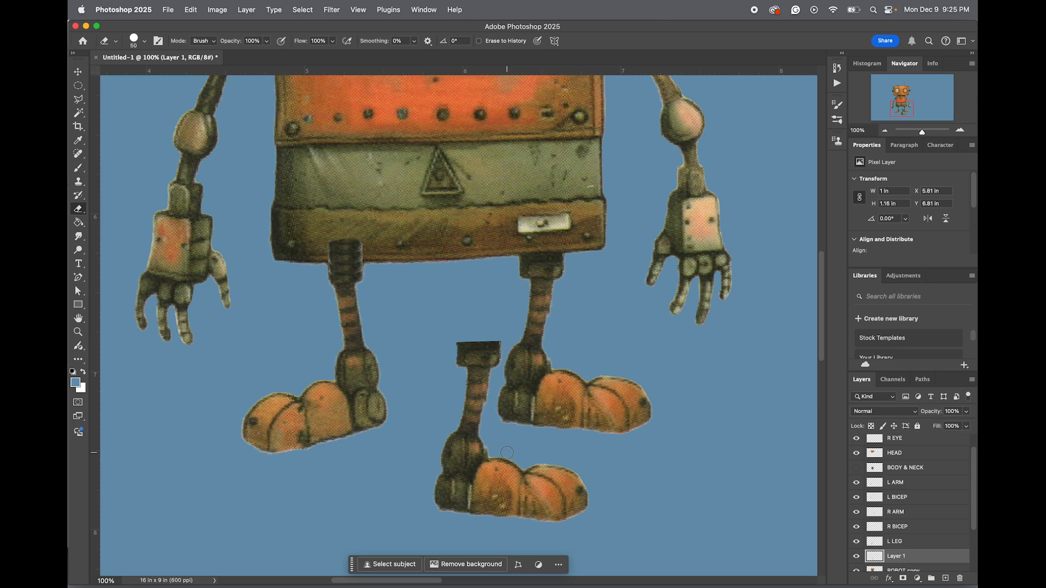
Move the cleaned leg back under the body and nudge it into alignment with the original leg
key("v")
left_click_drag(480, 490, 547, 401)
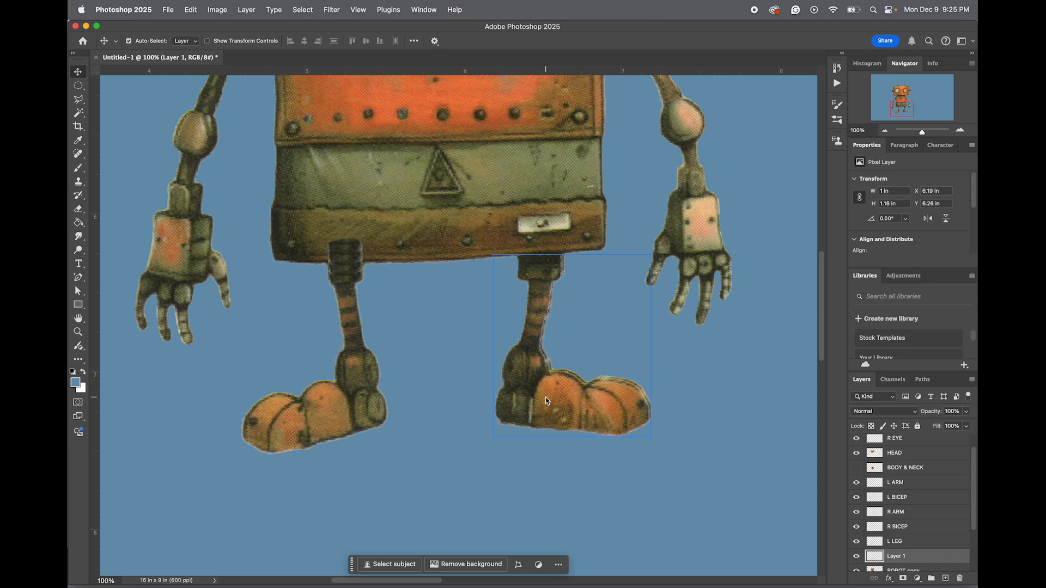
key("Down")
key("Down")
key("Down")
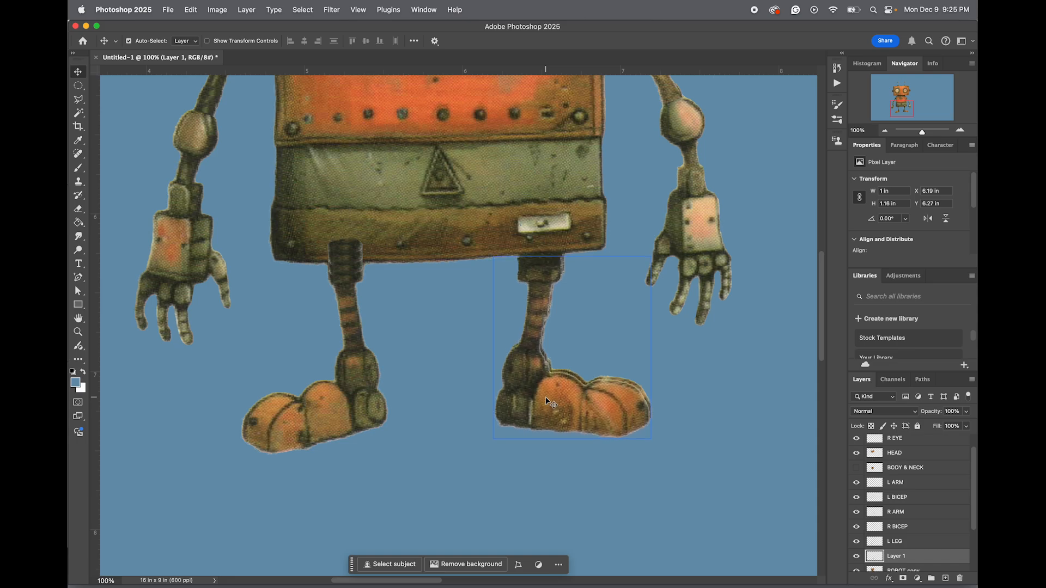
key("Up")
key("Up")
key("Up")
key("Up")
key("Up")
key("Right")
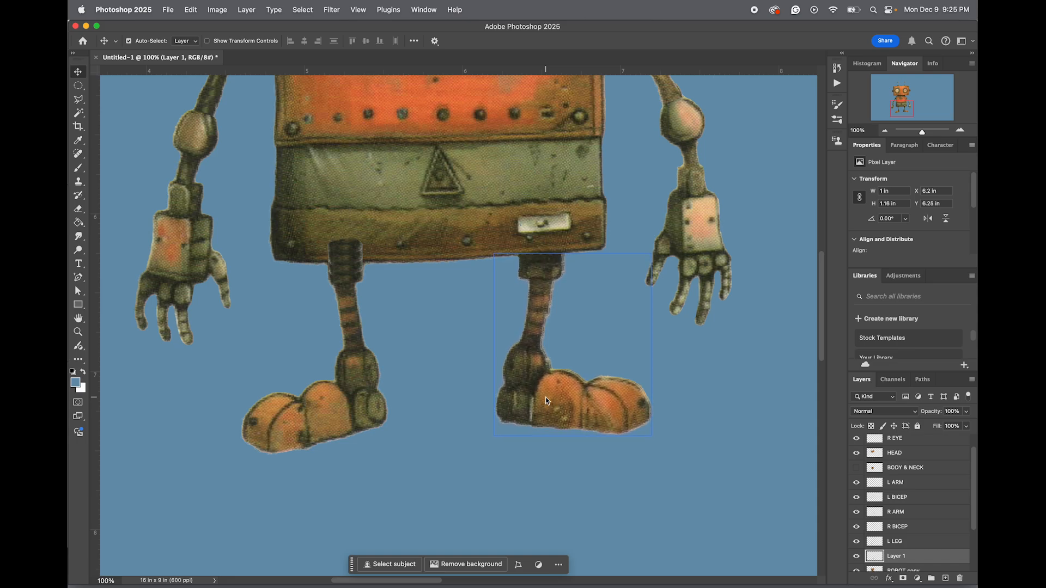
key("Right")
key("Right")
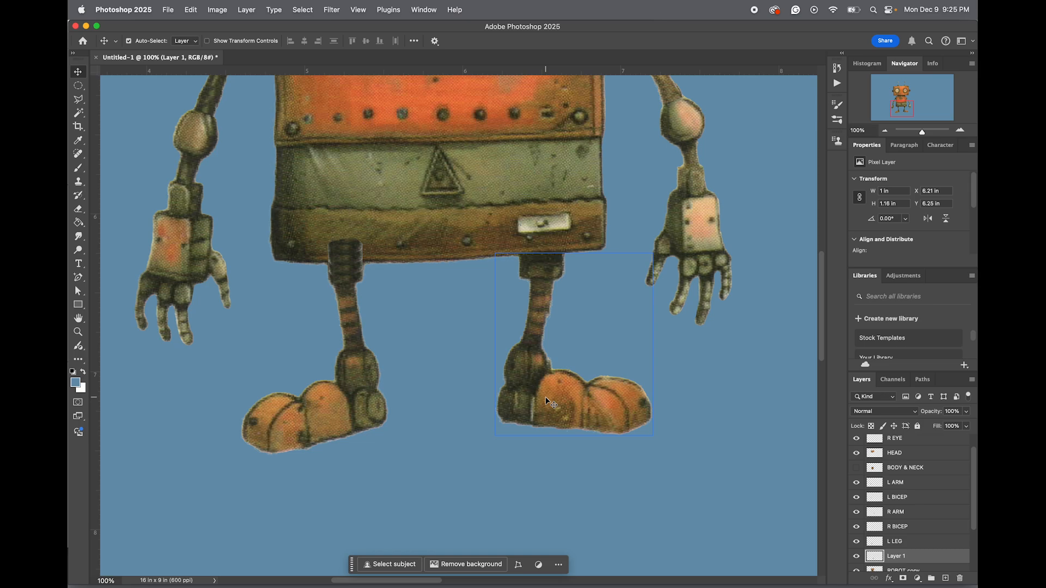
Extend the copied leg's upper end over the body with the Clone Stamp, then hide the ROBOT copy layer
left_click(79, 181)
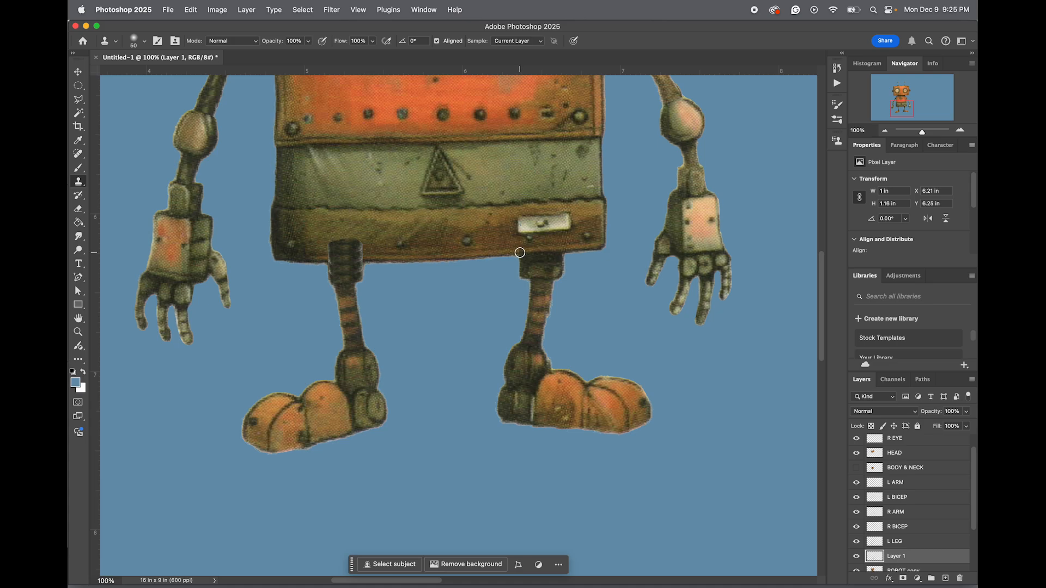
mouse_move(520, 253)
left_mouse_down()
mouse_move(544, 234)
mouse_move(557, 240)
mouse_move(558, 259)
mouse_move(559, 242)
mouse_move(516, 234)
left_mouse_up()
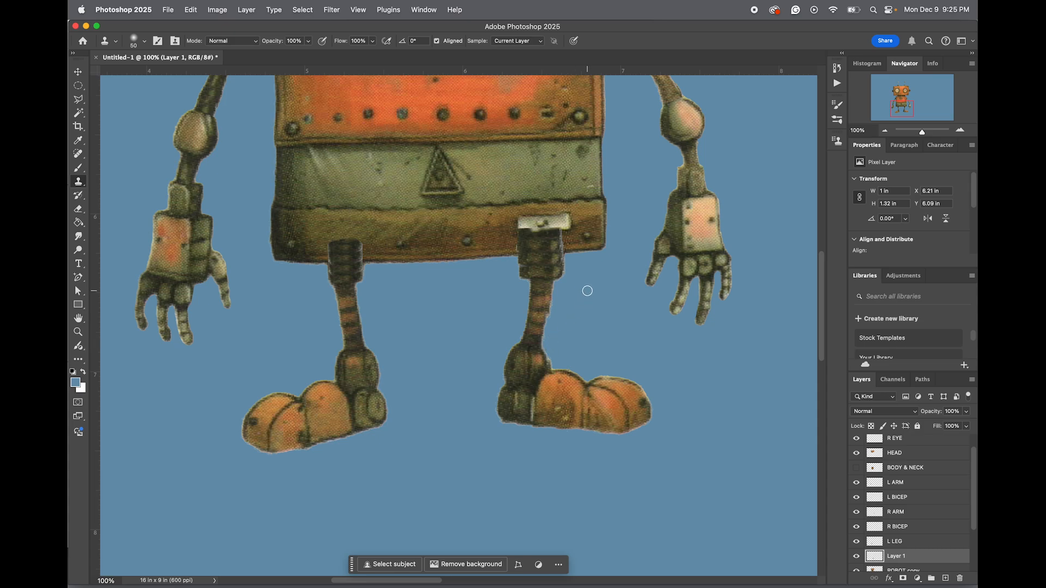
left_click(855, 571)
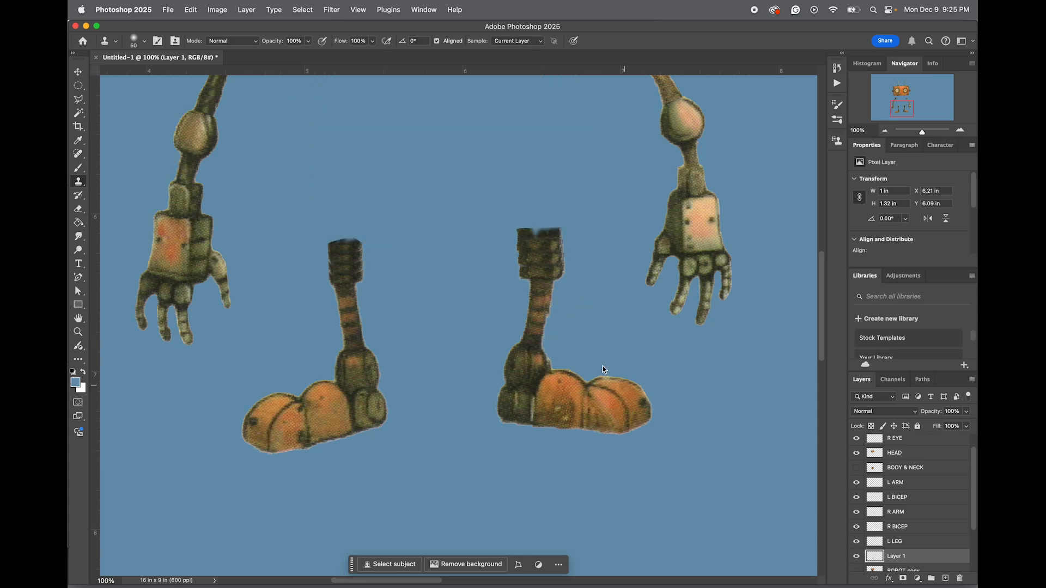
Outline the area around the extended upper leg with the Polygonal Lasso, delete the excess pixels and deselect
key("l")
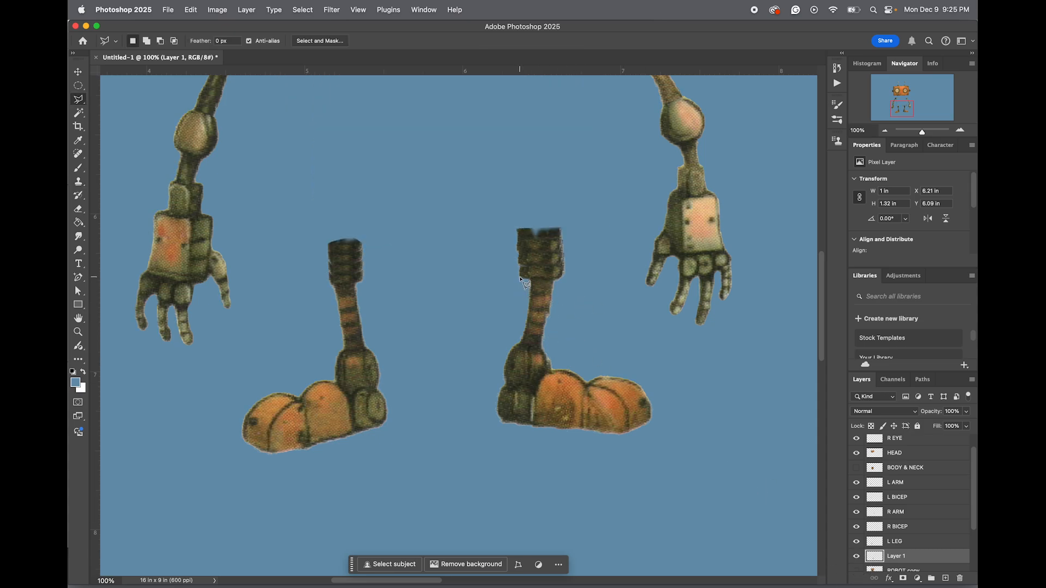
left_click(519, 264)
left_click(519, 230)
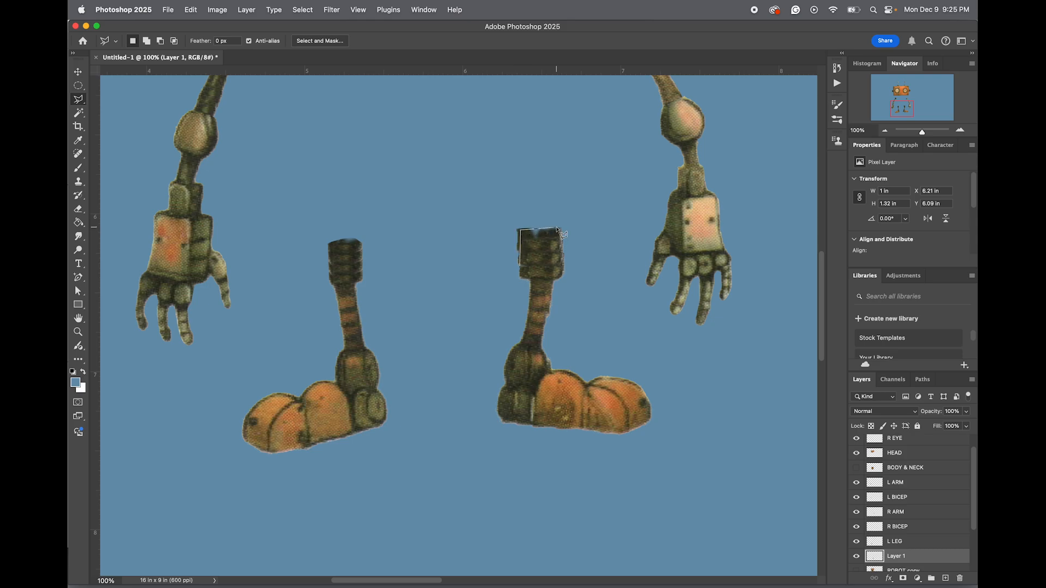
left_click(562, 230)
left_click(573, 301)
left_click(602, 275)
key("BackSpace")
key("BackSpace")
left_click(567, 312)
left_click(602, 282)
left_click(606, 199)
left_click(497, 172)
left_click(432, 283)
double_click(500, 302)
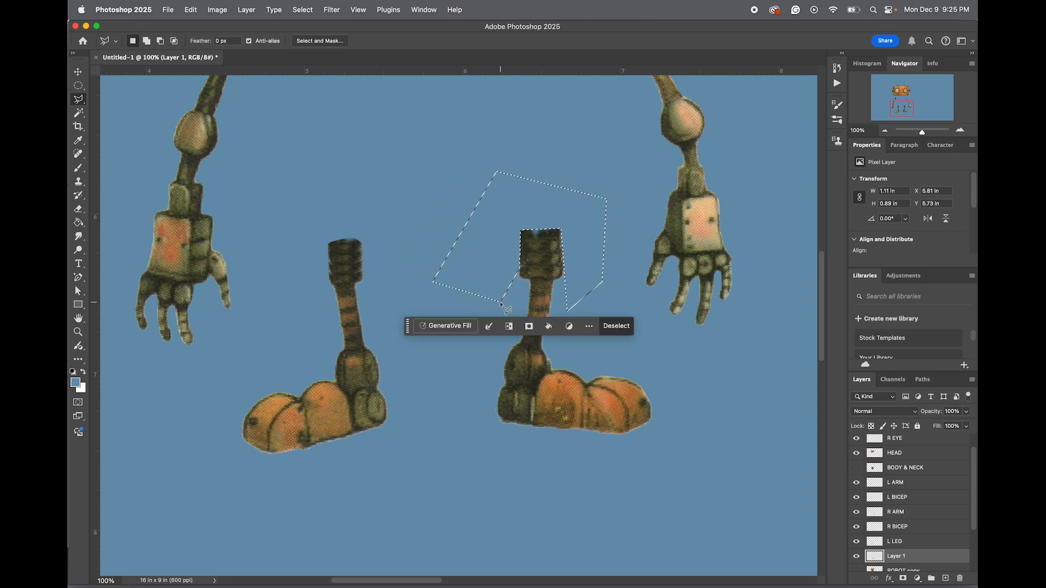
key("super+d")
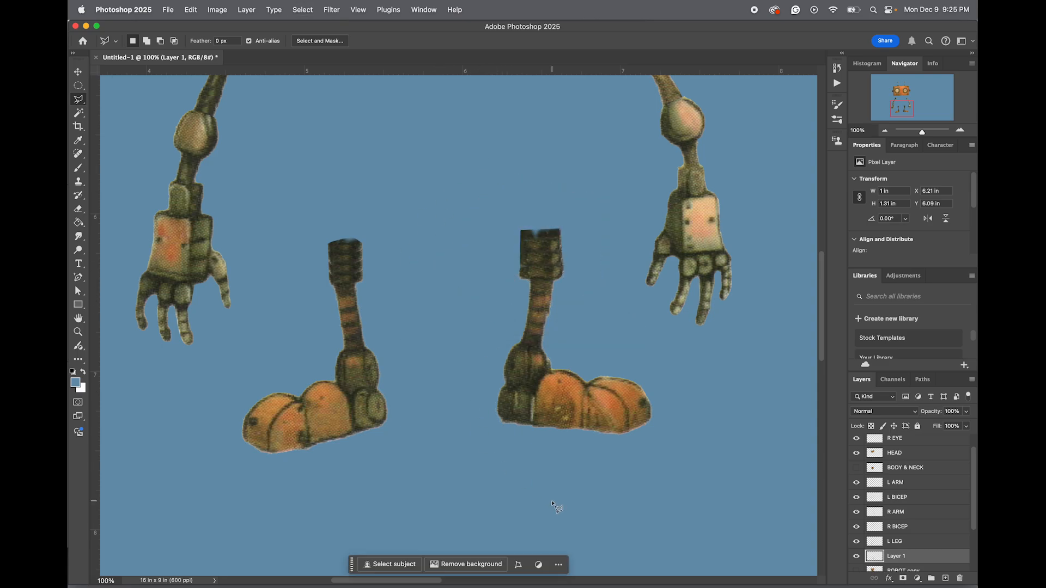
Rename the new leg's layer as R LEG
scroll(889, 550, "down", 1)
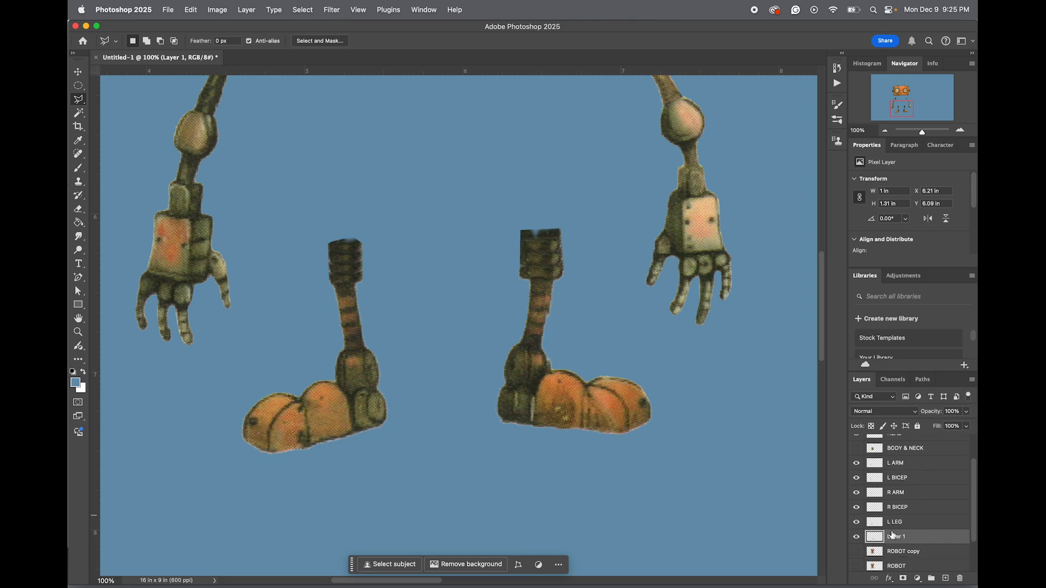
type("R LEG")
key("Return")
Outline the shoe and ankle of the other leg, cut them from the L LEG layer and paste them as a new layer
left_click(329, 362)
left_click(342, 350)
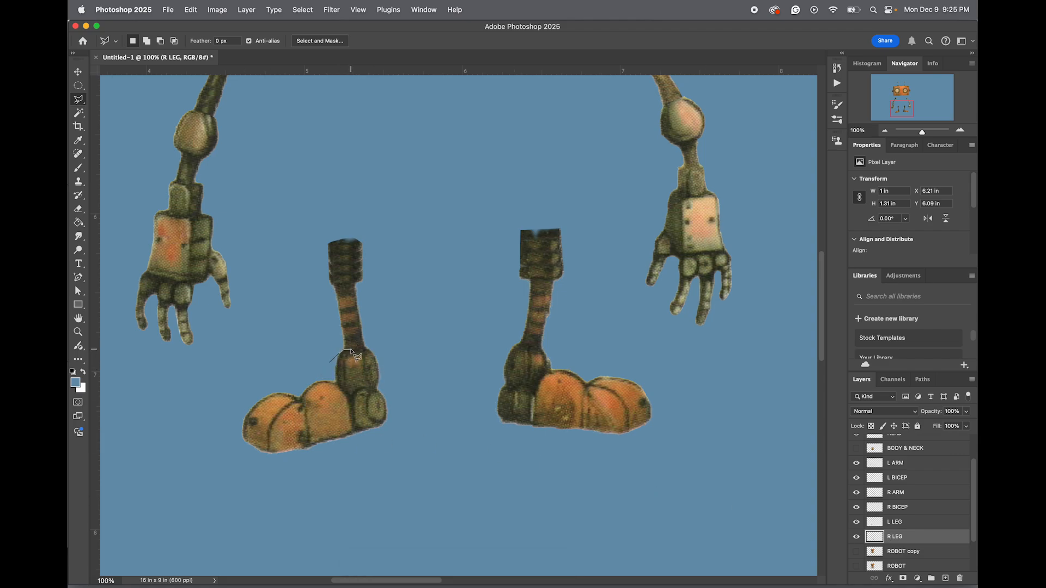
left_click(369, 347)
left_click(429, 375)
left_click(433, 469)
left_click(245, 504)
left_click(189, 442)
double_click(198, 378)
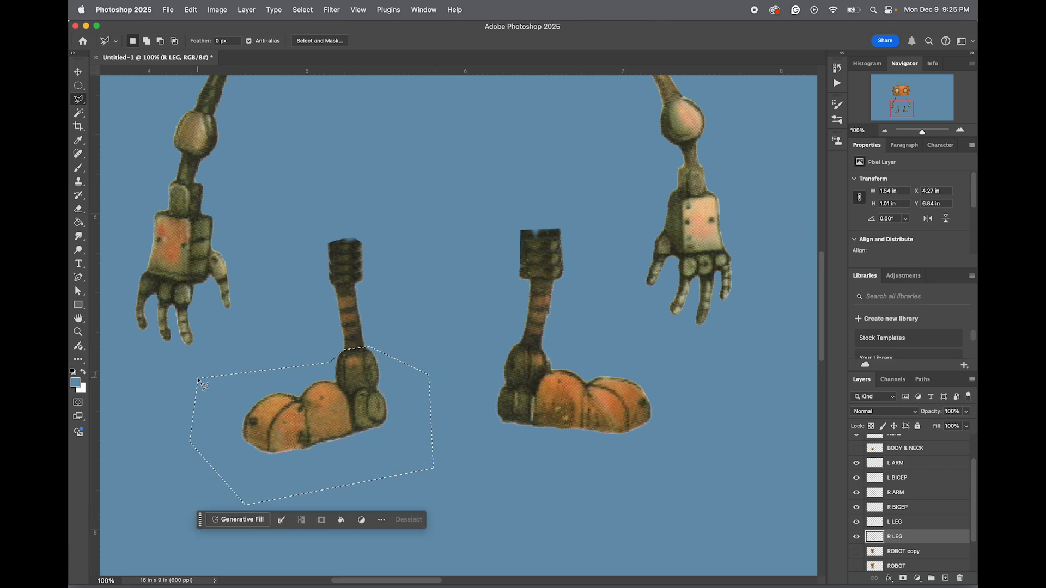
left_click(904, 522)
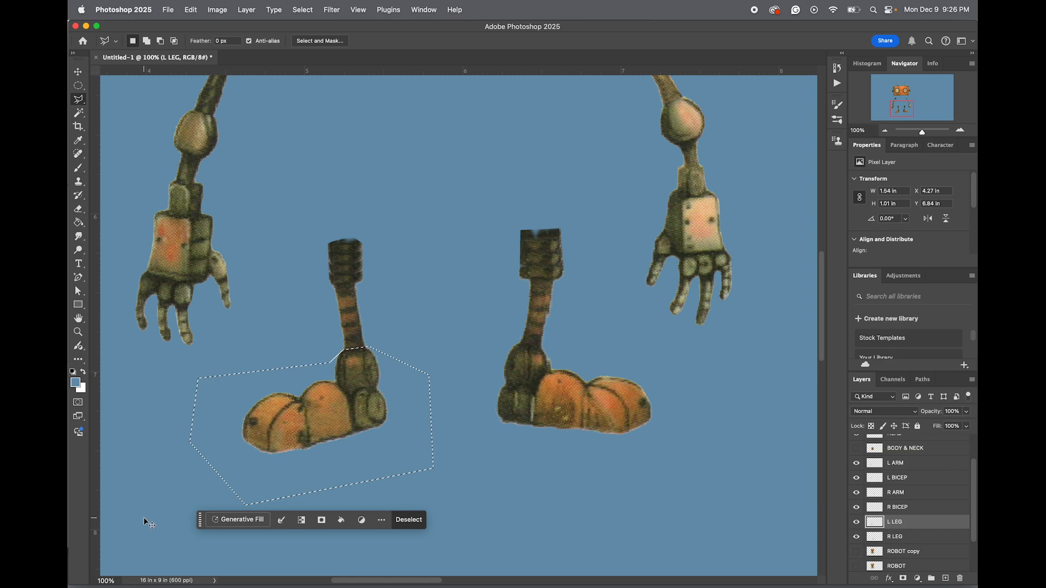
key("super+x")
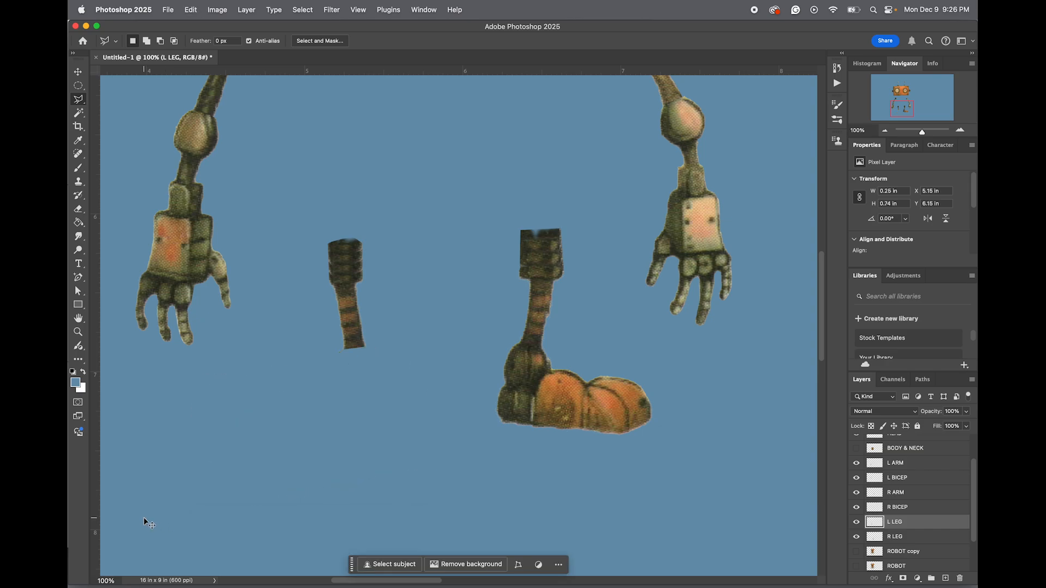
key("super+v")
Move the pasted shoe back to the lower end of its leg and rename its layer as L SHOE
key("v")
left_click_drag(511, 316, 363, 394)
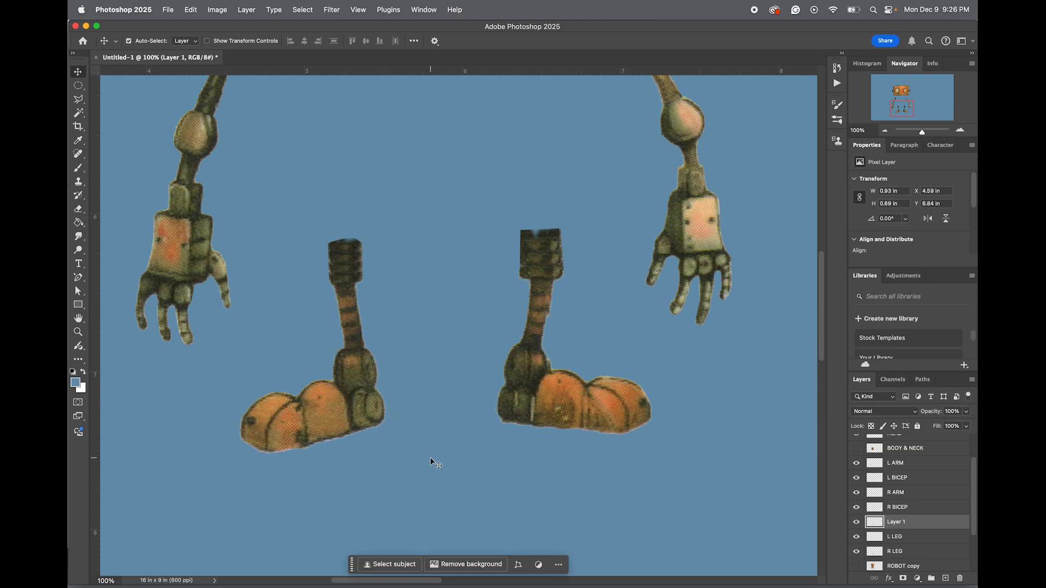
key("Right")
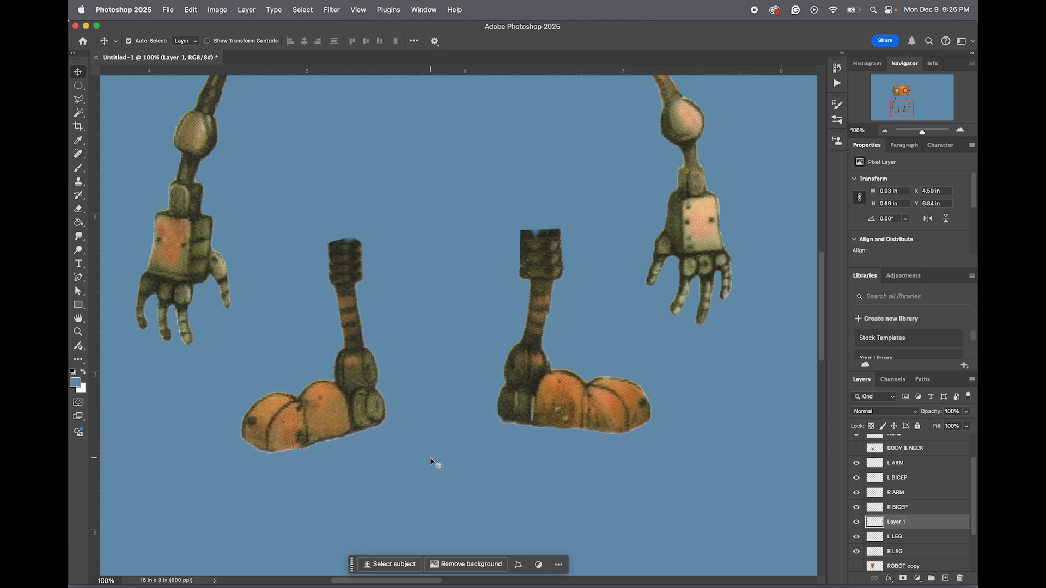
double_click(895, 523)
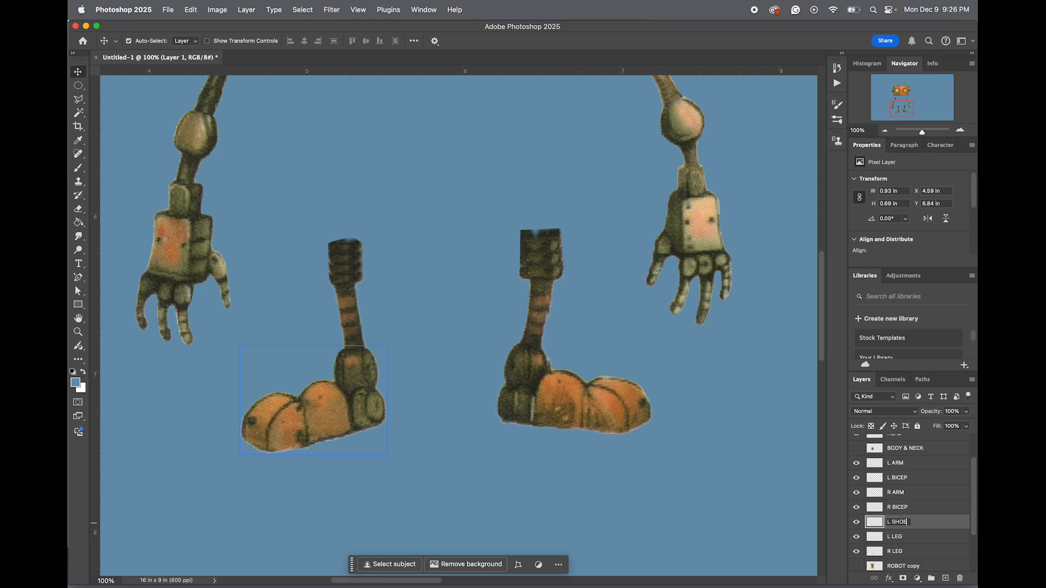
key("Return")
Hide the L LEG layer and erase the stray pixels along the ankle edge of the left shoe
left_click(856, 537)
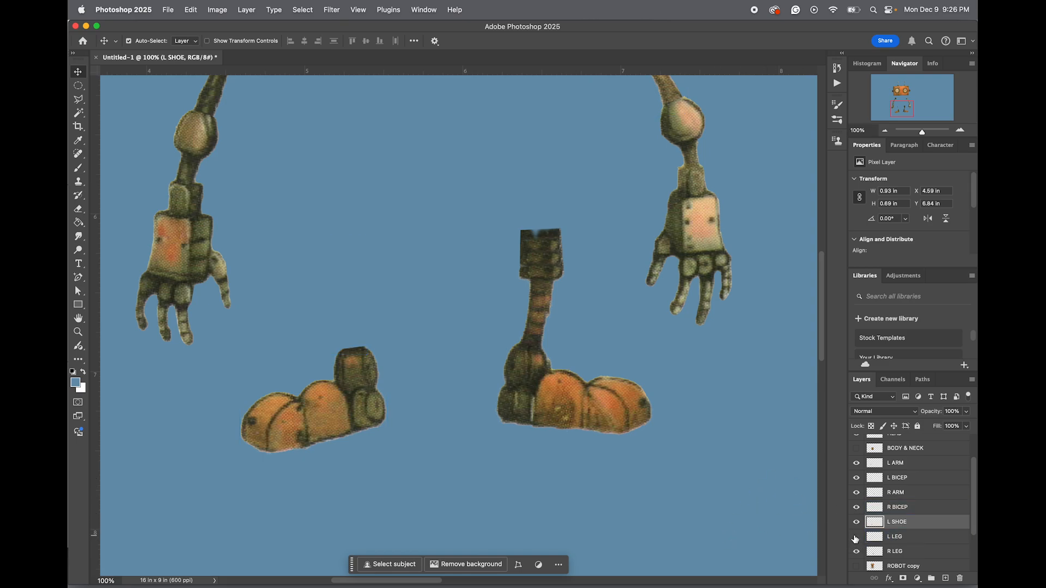
scroll(353, 365, "up", 2)
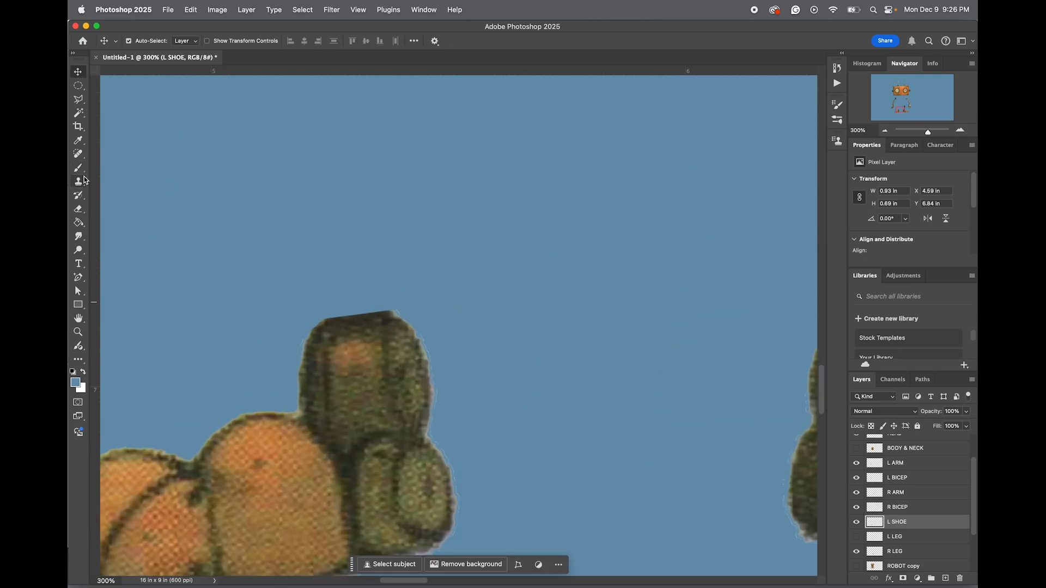
key("e")
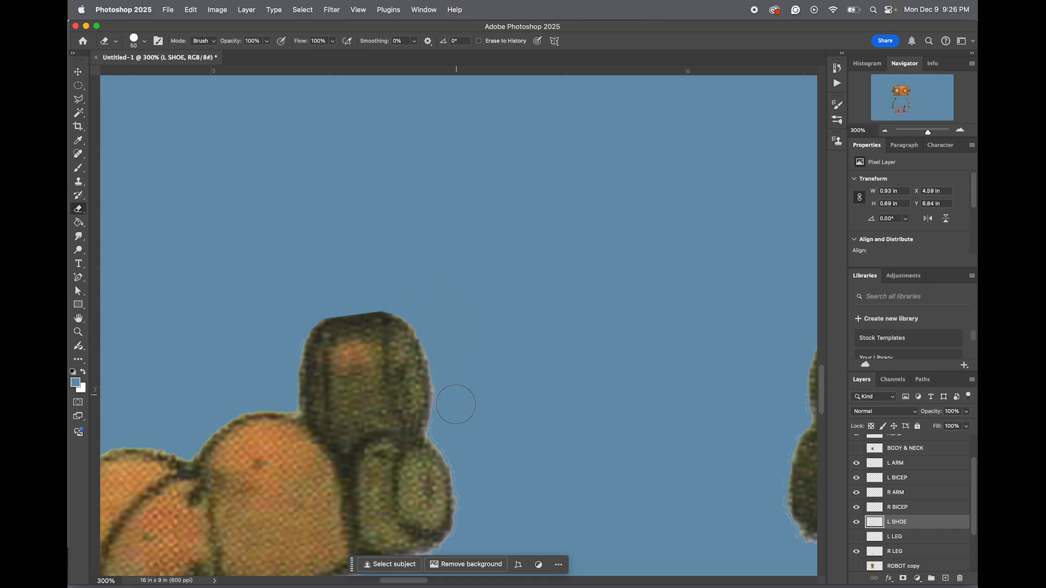
left_click_drag(451, 431, 447, 428)
Show the L LEG layer again and hide the L SHOE layer
key("z")
left_click(283, 339, "alt")
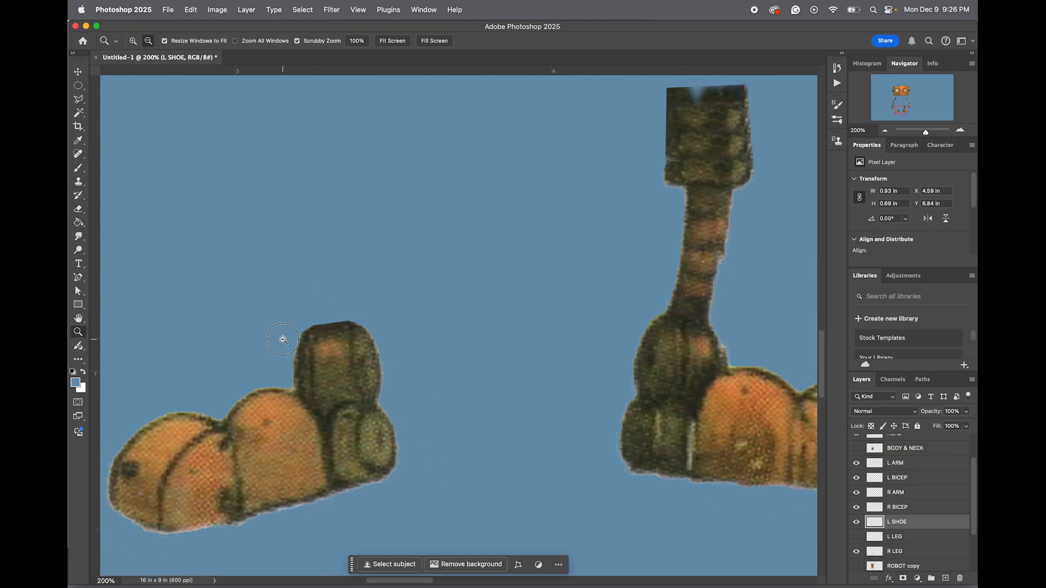
left_click(282, 340, "alt")
left_click(282, 340, "alt")
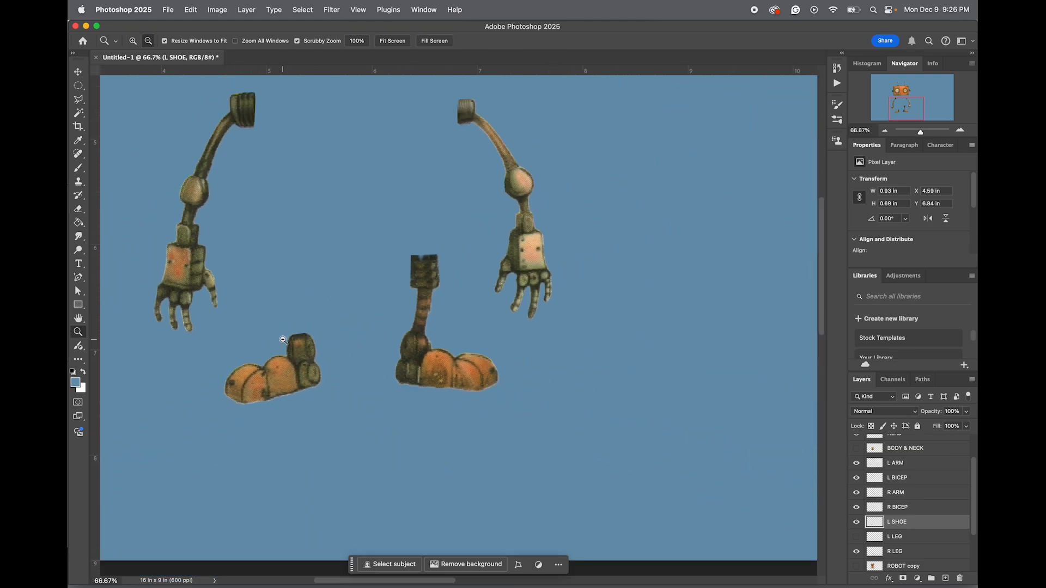
left_click(856, 537)
left_click(856, 522)
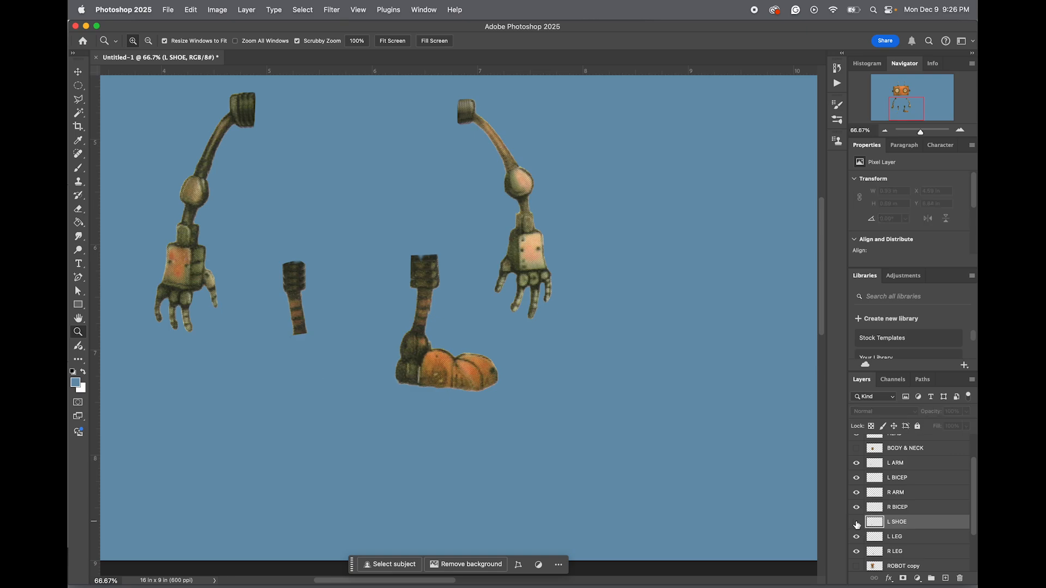
Extend the lower end of the leg downward on the L LEG layer with the Clone Stamp
left_click(79, 182)
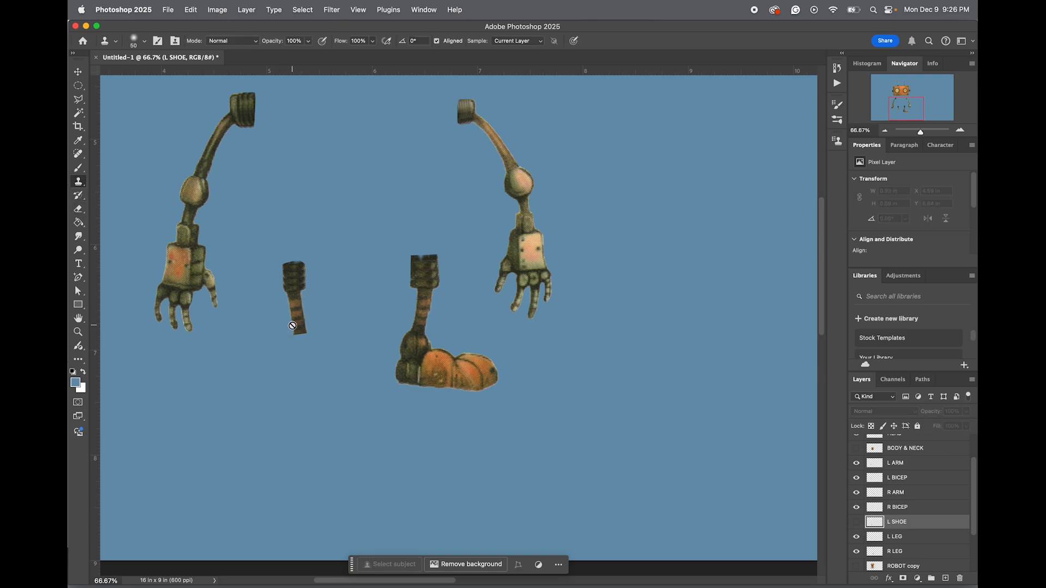
left_click(900, 538)
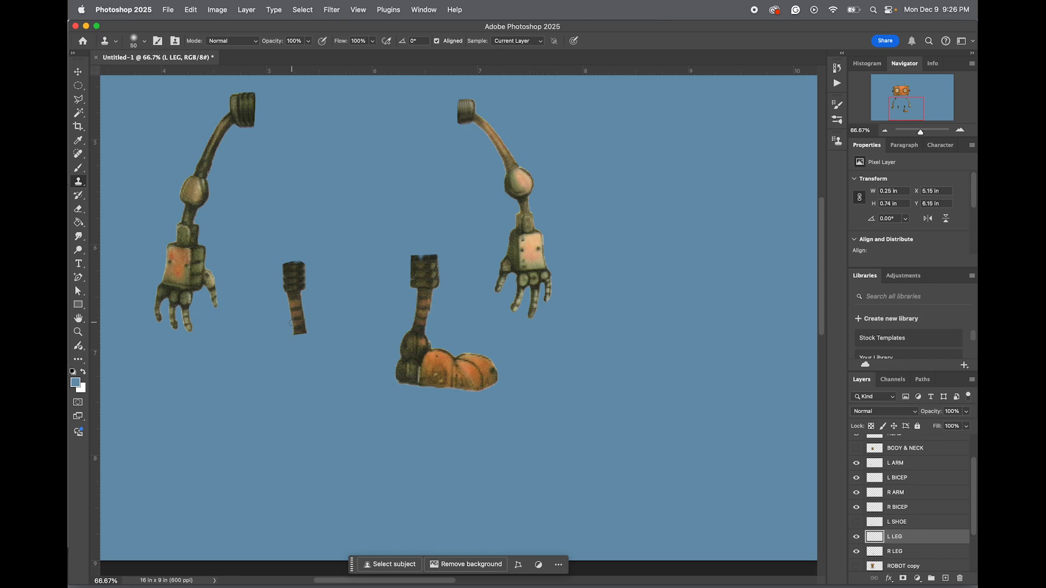
scroll(292, 324, "up", 5)
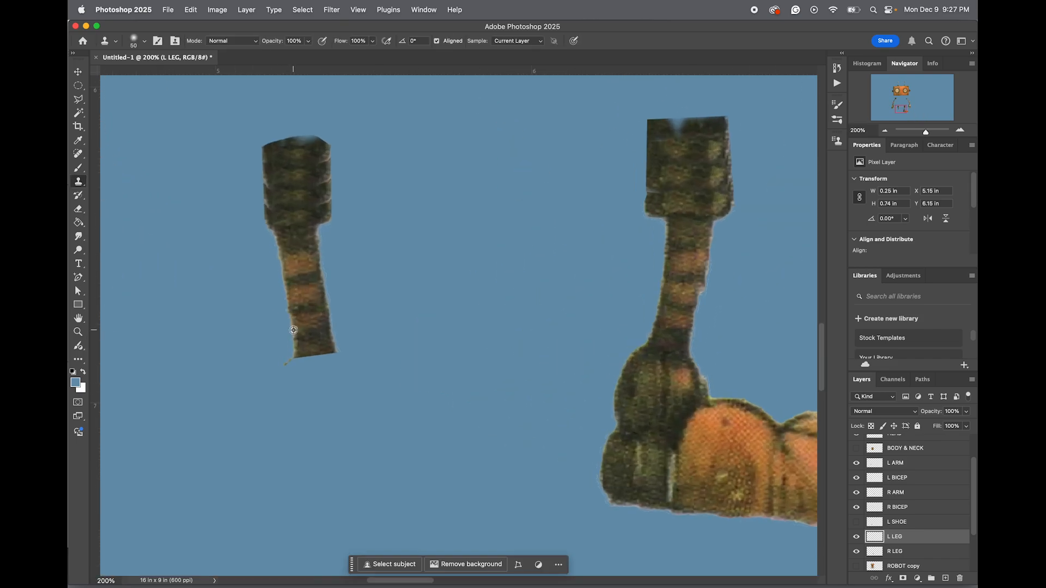
left_click(293, 330, "alt")
mouse_move(294, 350)
left_mouse_down()
mouse_move(305, 379)
mouse_move(333, 342)
mouse_move(336, 366)
mouse_move(332, 376)
mouse_move(279, 363)
mouse_move(283, 386)
left_mouse_up()
Erase the stray pixels at the lower end of the L LEG and trim its uneven outer edge with a lasso selection
key("e")
key("l")
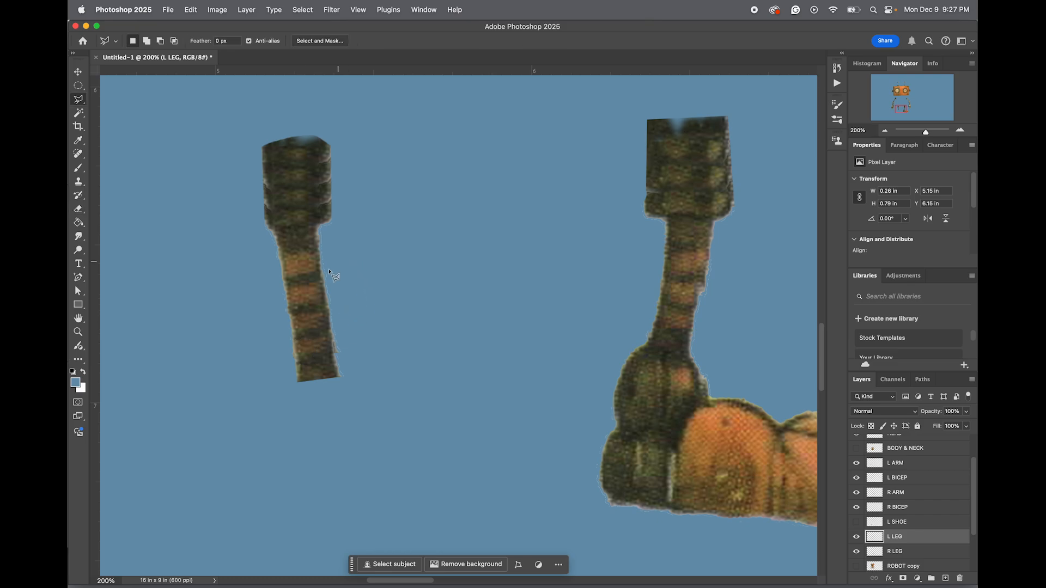
left_click(334, 221)
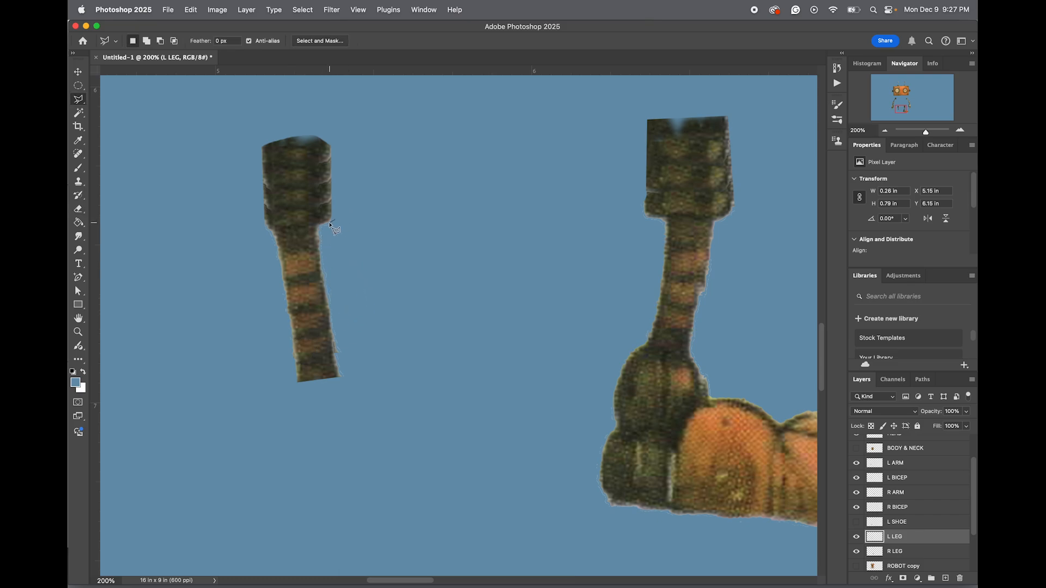
left_click(321, 228)
left_click(323, 284)
left_click(335, 350)
left_click(341, 384)
left_click(380, 382)
double_click(380, 269)
key("Delete")
key("ctrl+d")
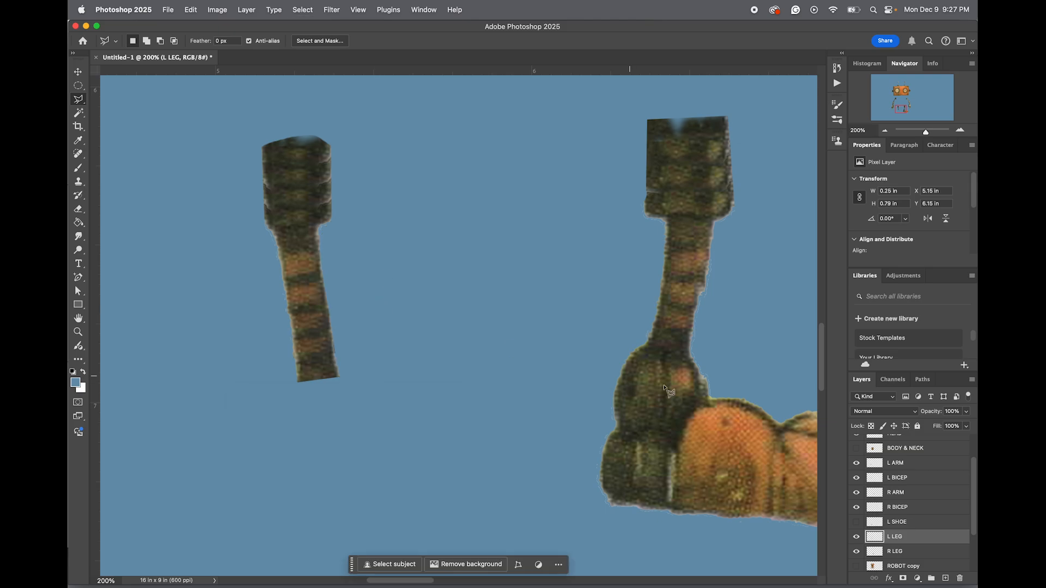
Show the L SHOE layer again and check its overlap with the leg at 55% opacity, restoring full opacity
left_click(855, 524)
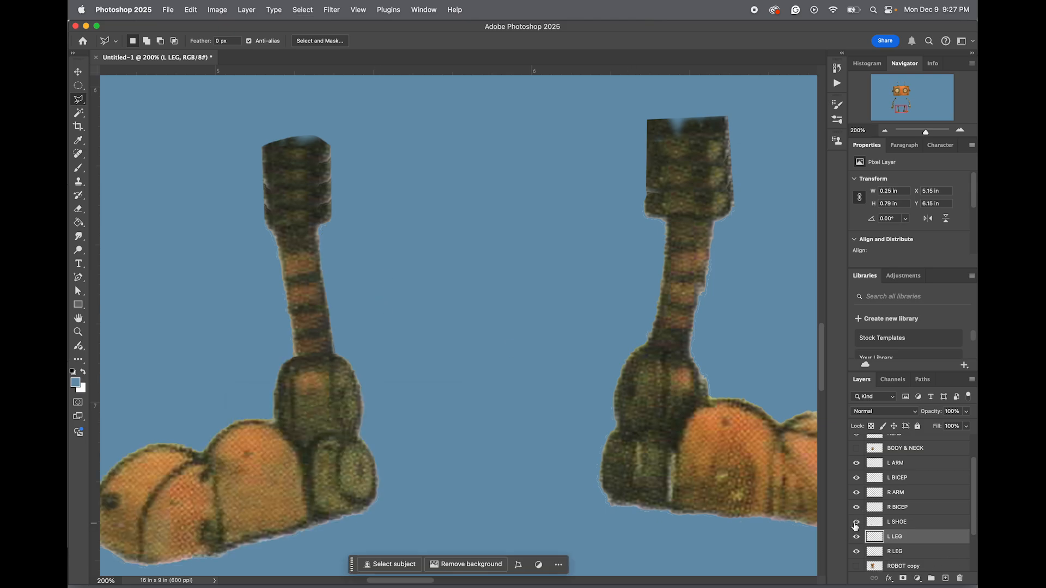
left_click(927, 521)
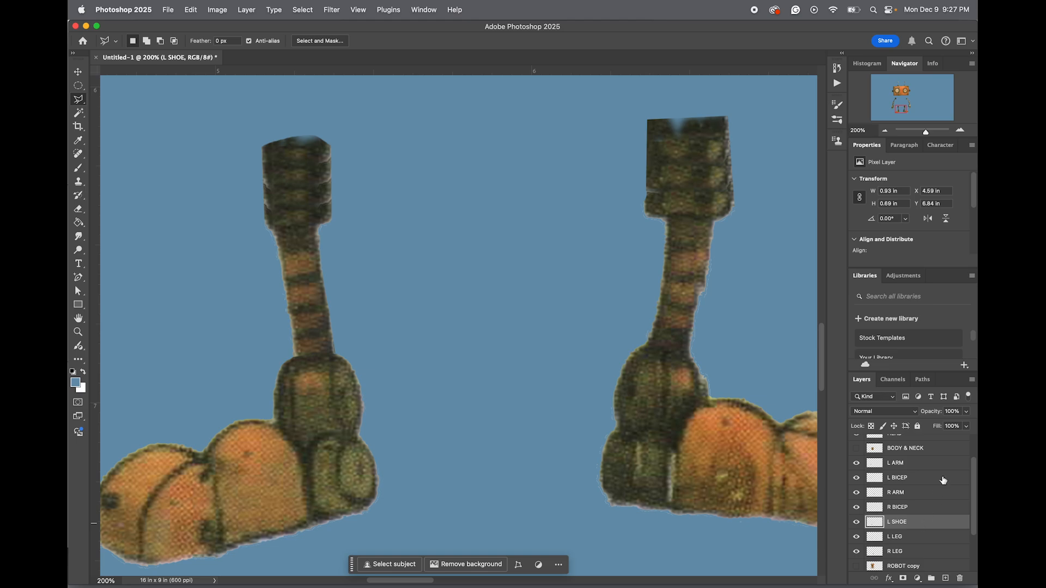
left_click(952, 411)
type("55")
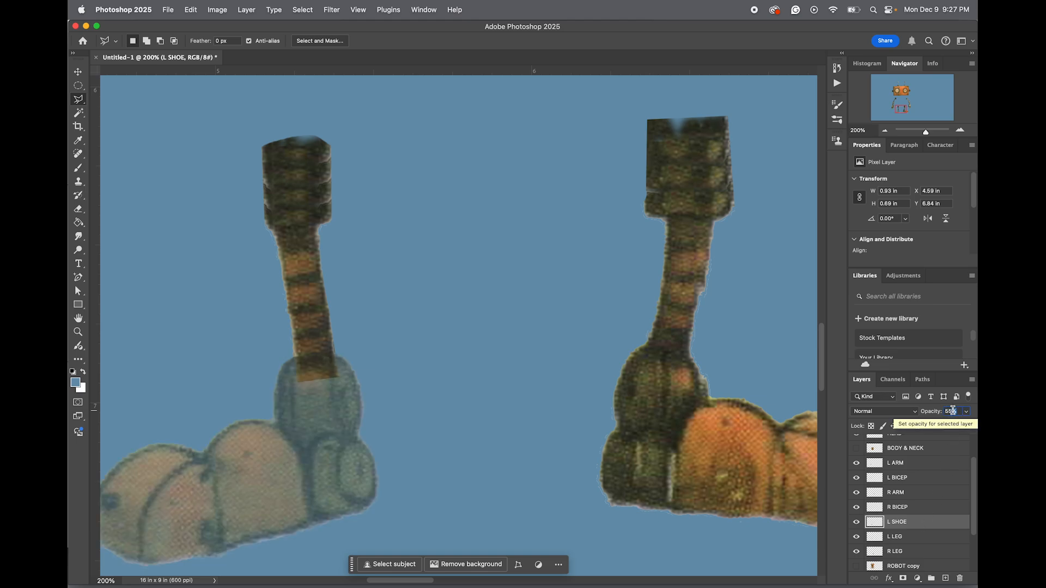
key("Escape")
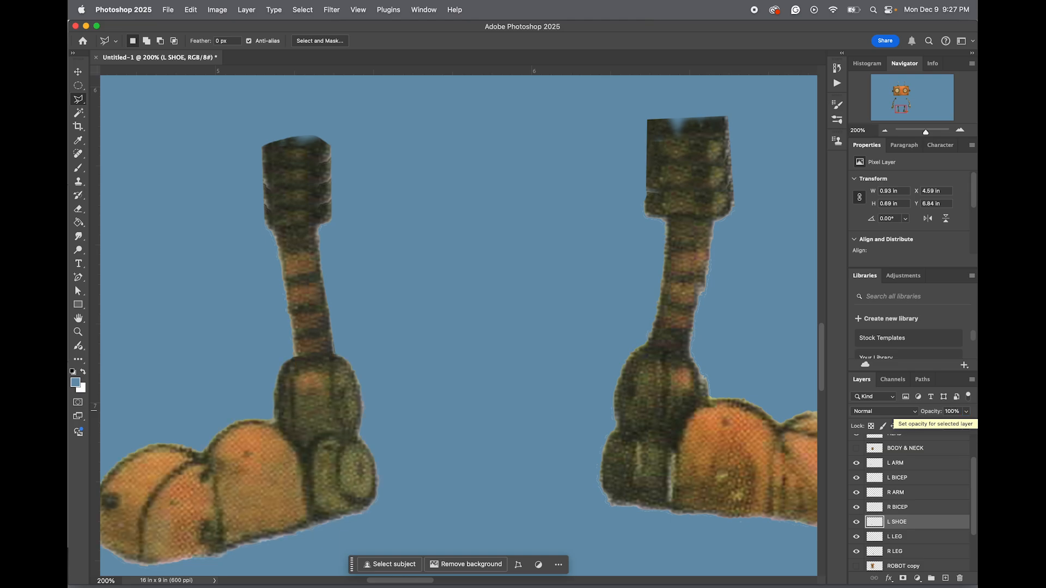
On the R LEG layer, outline the shoe below the ankle with a lasso selection, cut it and paste it onto its own layer
left_click(895, 551)
left_click_drag(903, 107, 906, 106)
scroll(700, 346, "down", 3)
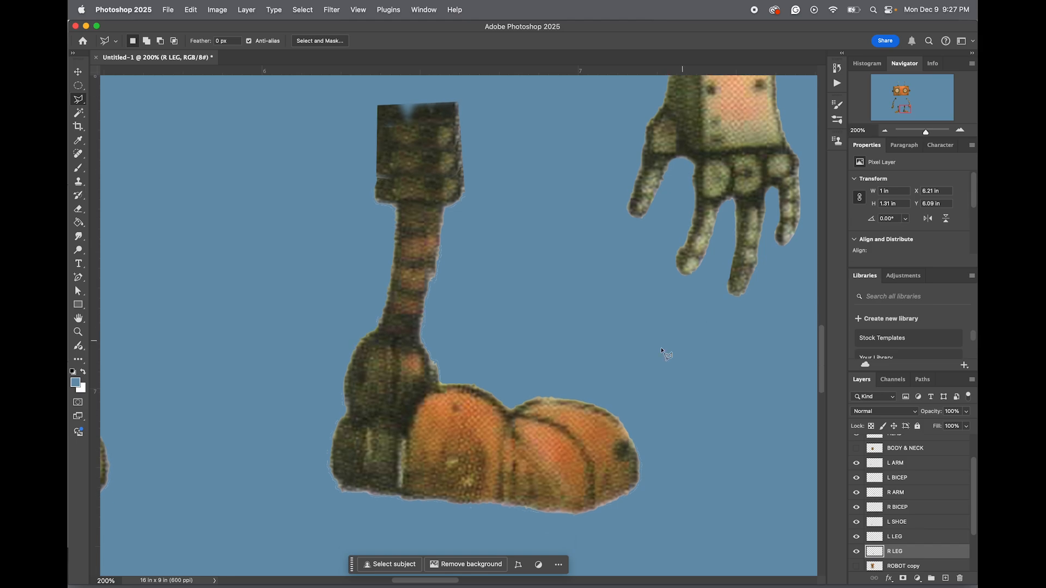
left_click(350, 354)
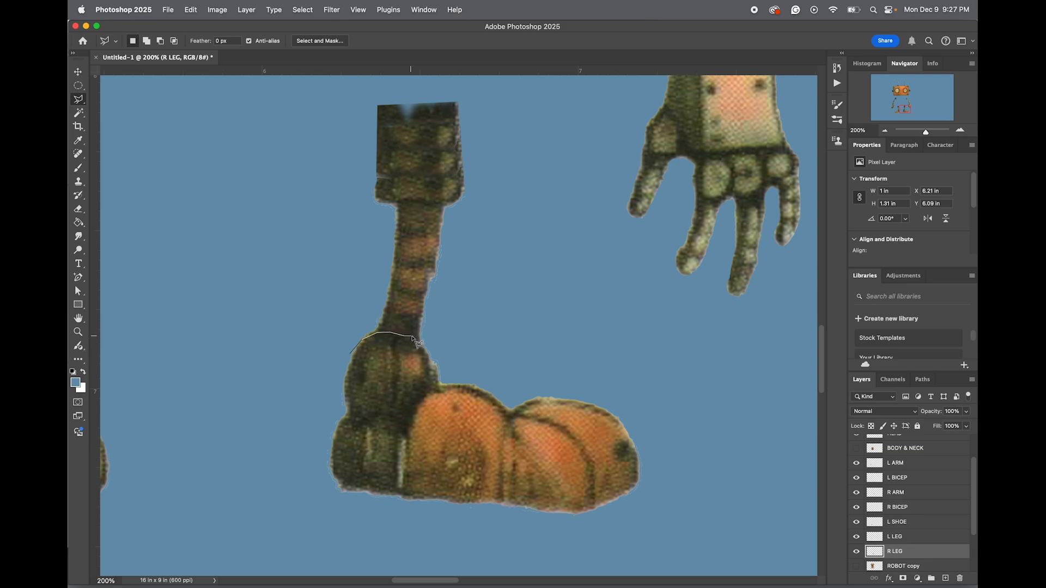
left_click(450, 348)
left_click(649, 367)
left_click(741, 461)
left_click(653, 533)
left_click(365, 541)
left_click(294, 497)
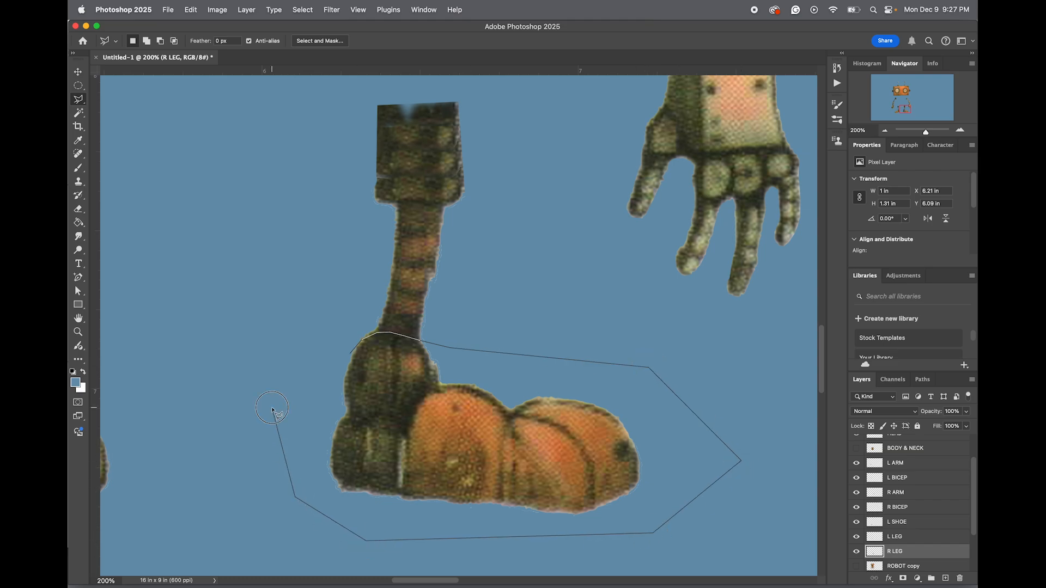
double_click(273, 408)
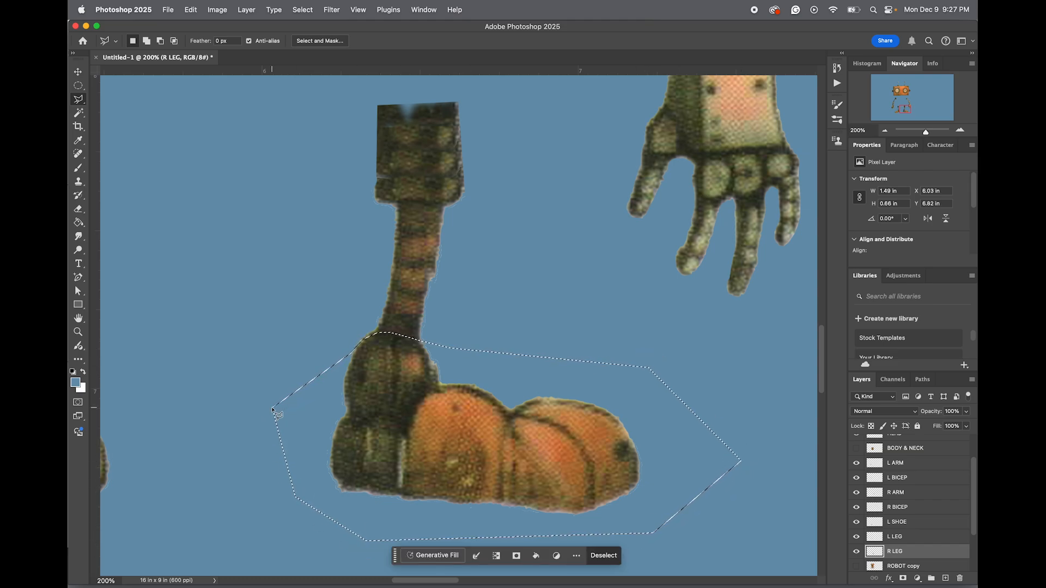
key("super+x")
key("super+v")
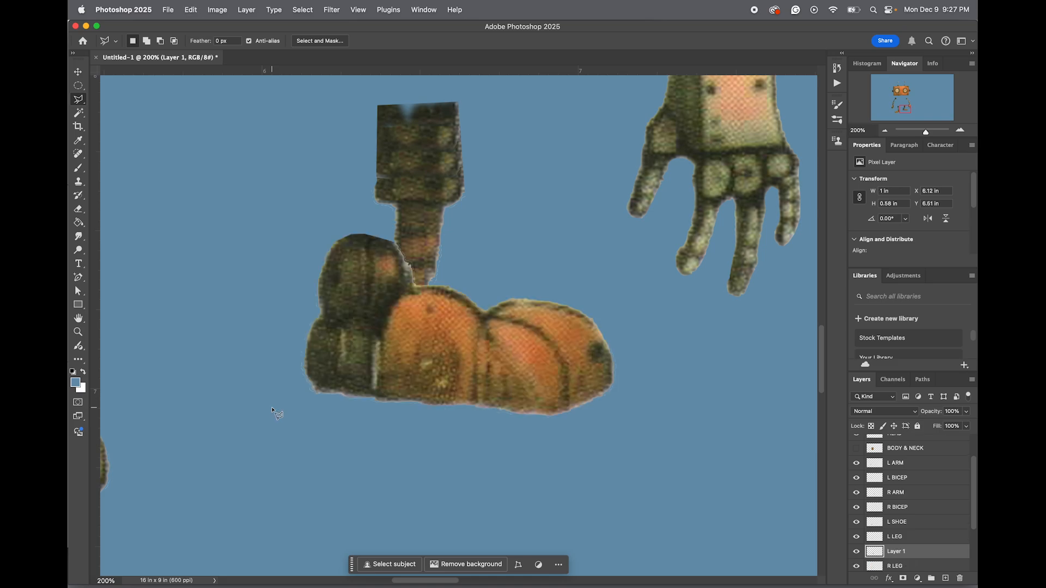
Move the pasted shoe back to the lower end of the right leg and rename its layer as R SHOE
left_click(429, 445)
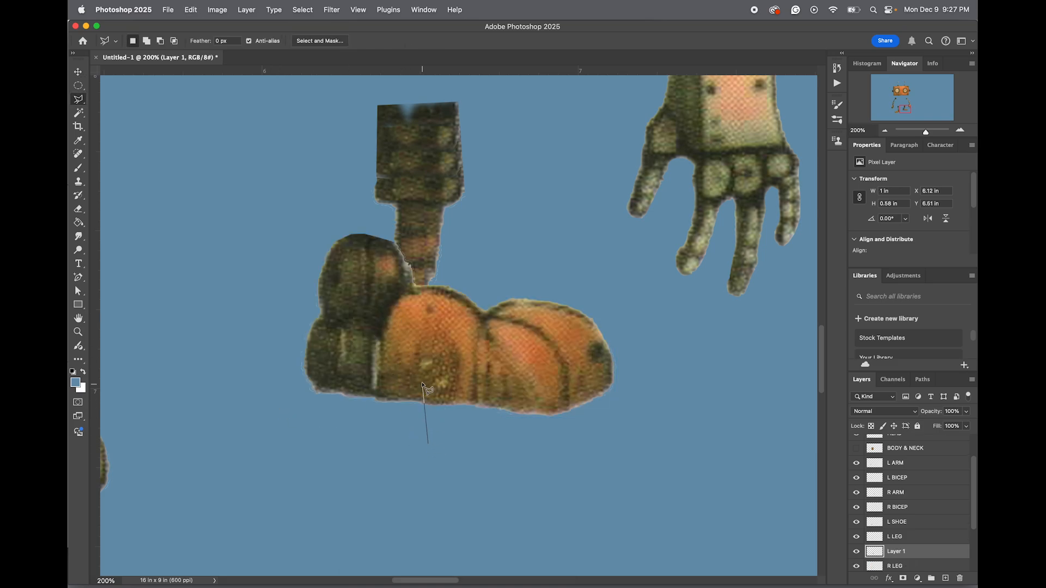
key("Escape")
key("m")
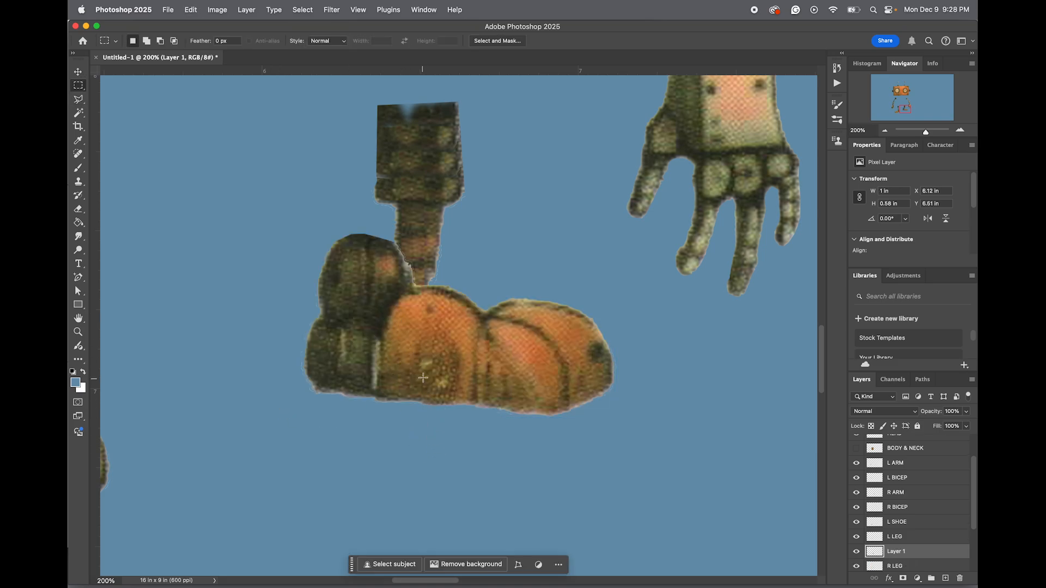
key("v")
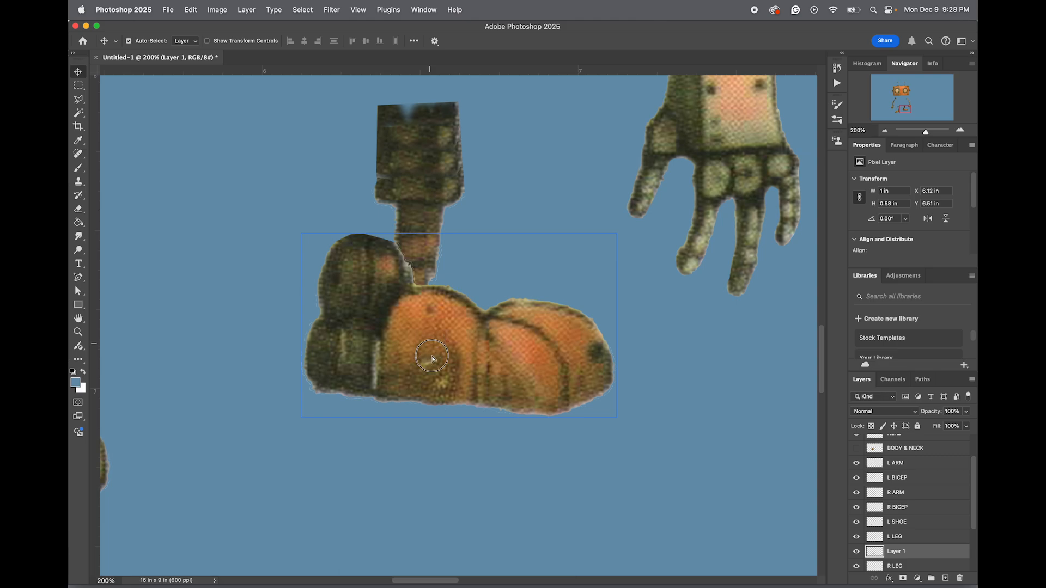
left_click_drag(429, 346, 456, 441)
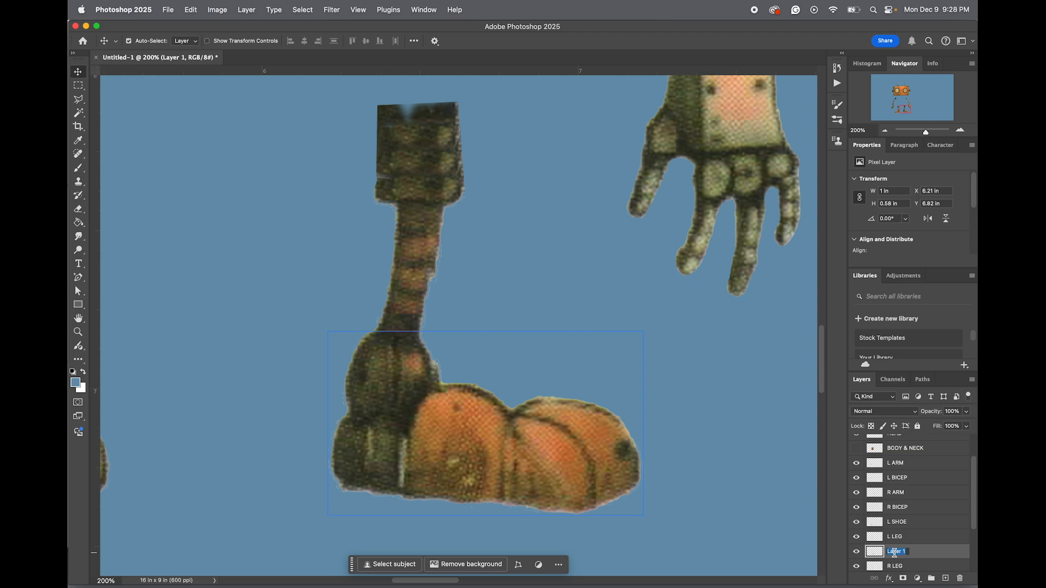
type("R SHOE")
key("Return")
Hide the R SHOE layer and erase the stray pixels around the lower end and edge of the leg on the R LEG layer
left_click(856, 551)
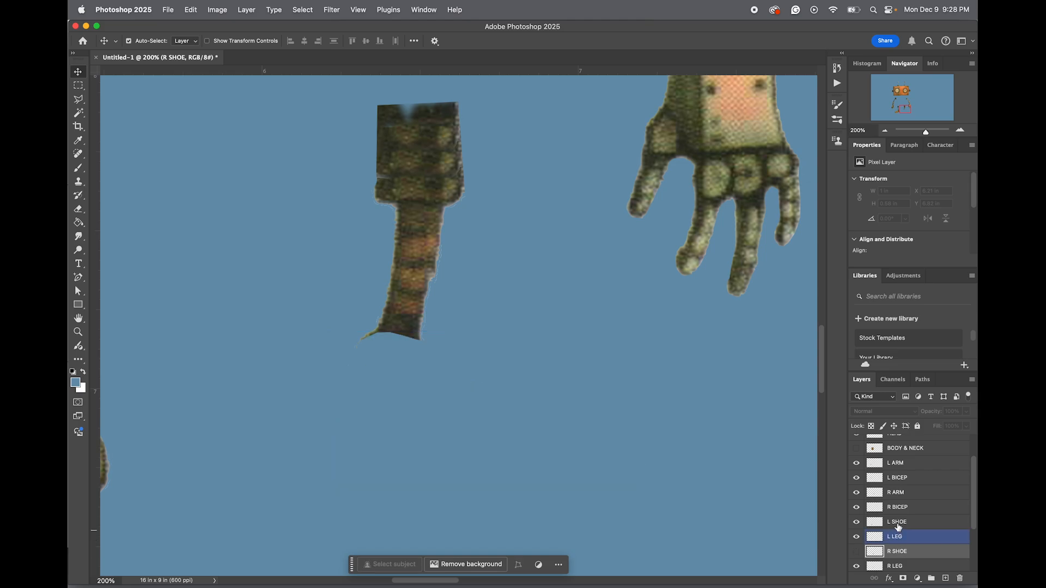
left_click(899, 523)
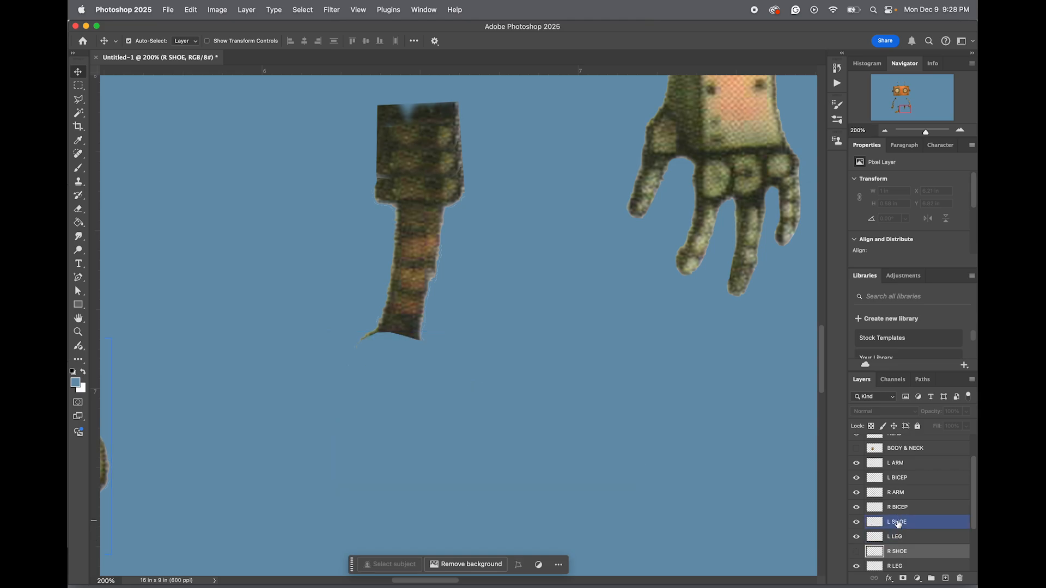
left_click(896, 565)
key("e")
left_click_drag(358, 333, 361, 333)
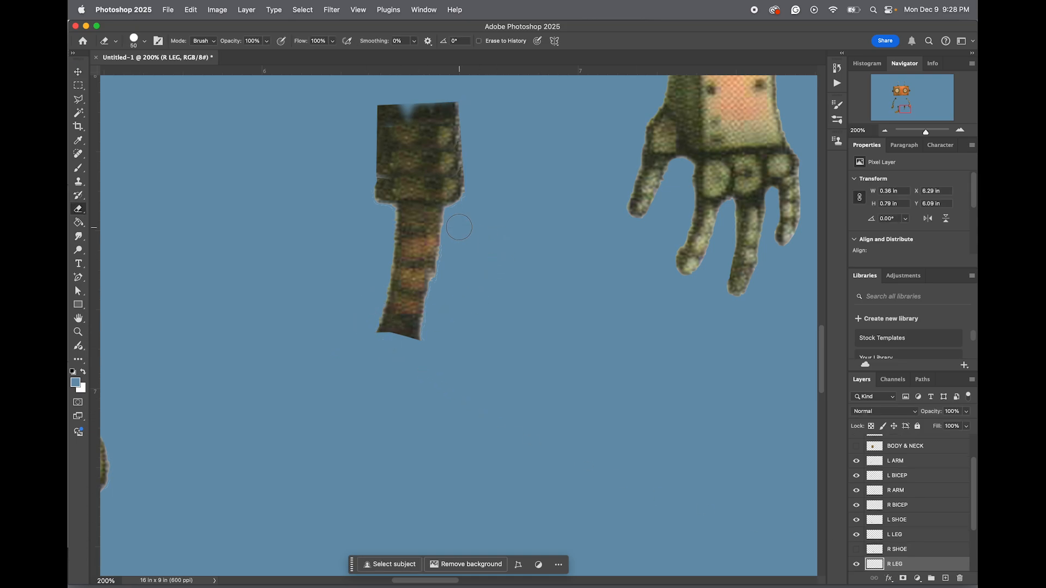
mouse_move(456, 227)
left_mouse_down()
mouse_move(430, 277)
mouse_move(434, 356)
left_mouse_up()
Extend the lower end of the leg downward on the R LEG layer with the Clone Stamp
left_click(78, 181)
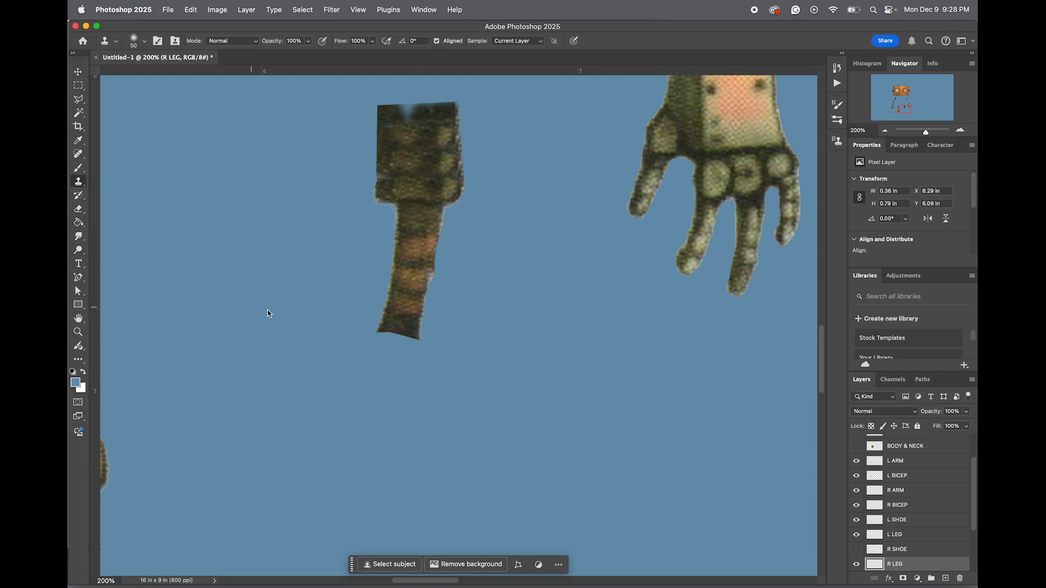
left_click(382, 317, "alt")
mouse_move(377, 336)
left_mouse_down()
mouse_move(415, 331)
mouse_move(407, 356)
mouse_move(376, 340)
mouse_move(367, 366)
mouse_move(399, 354)
left_mouse_up()
Clean the ragged edge of the R LEG extension with the Clone Stamp, guarded by a lasso selection, and erase the excess at its lower end
key("l")
left_click(424, 308)
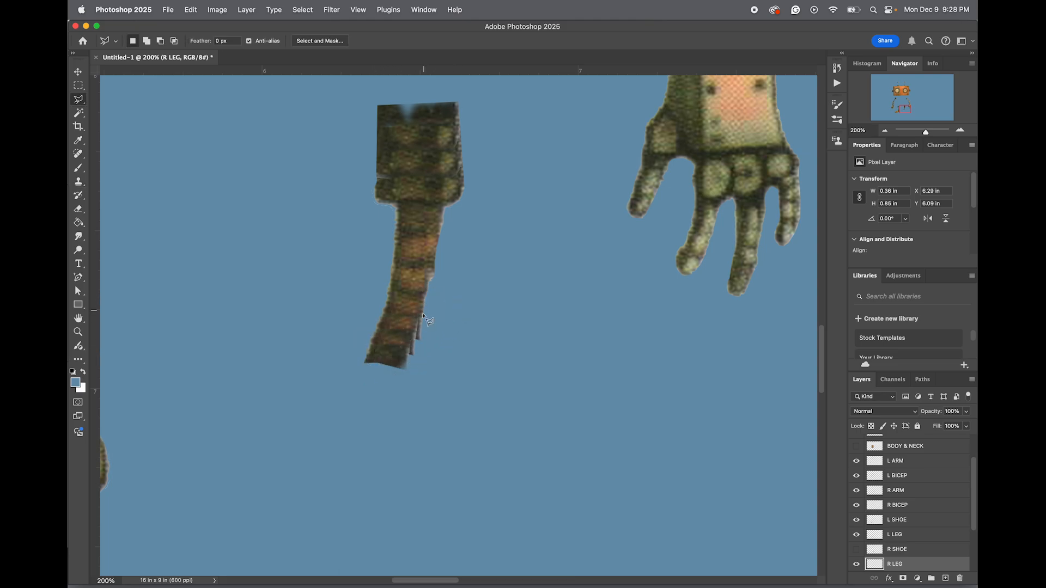
left_click(415, 349)
left_click(410, 358)
left_click(406, 374)
left_click(436, 393)
double_click(492, 336)
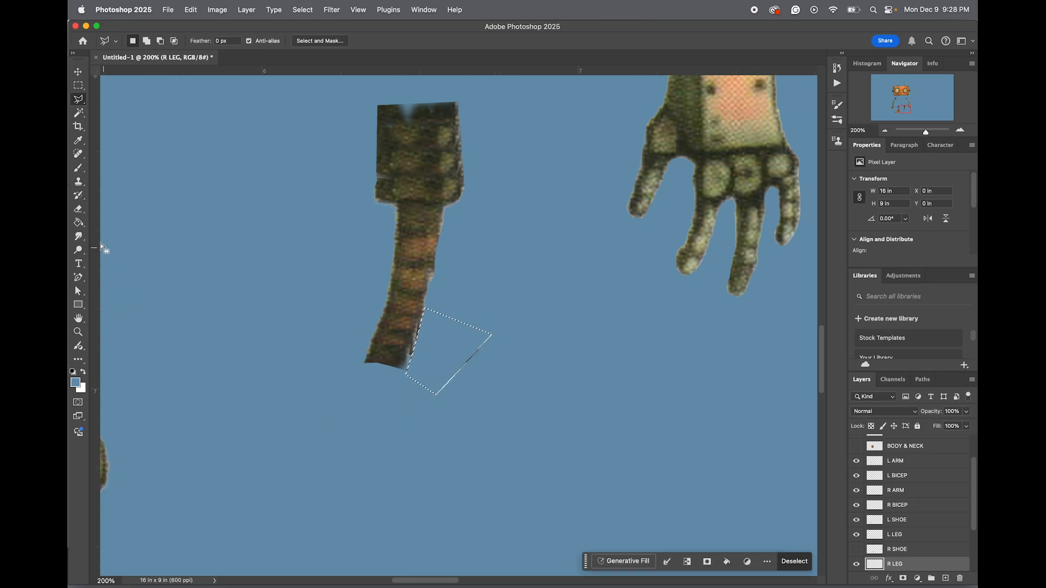
left_click(78, 181)
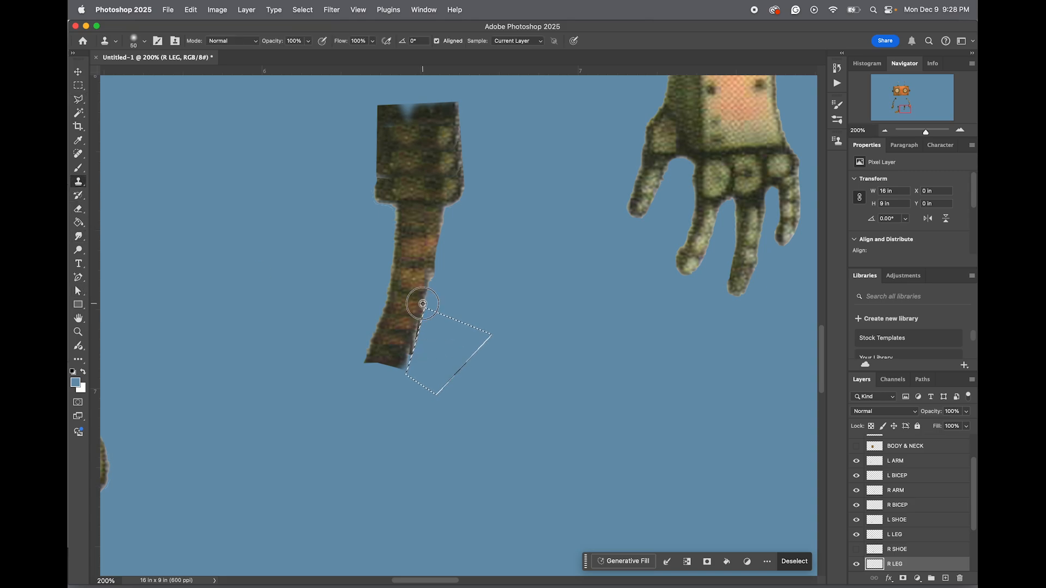
left_click_drag(419, 324, 413, 374)
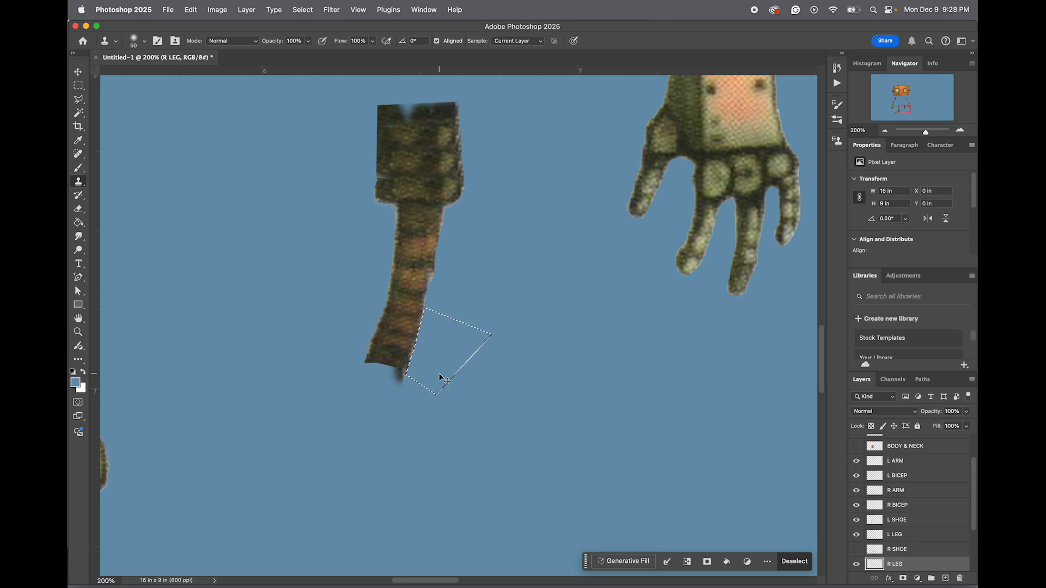
key("super+d")
key("e")
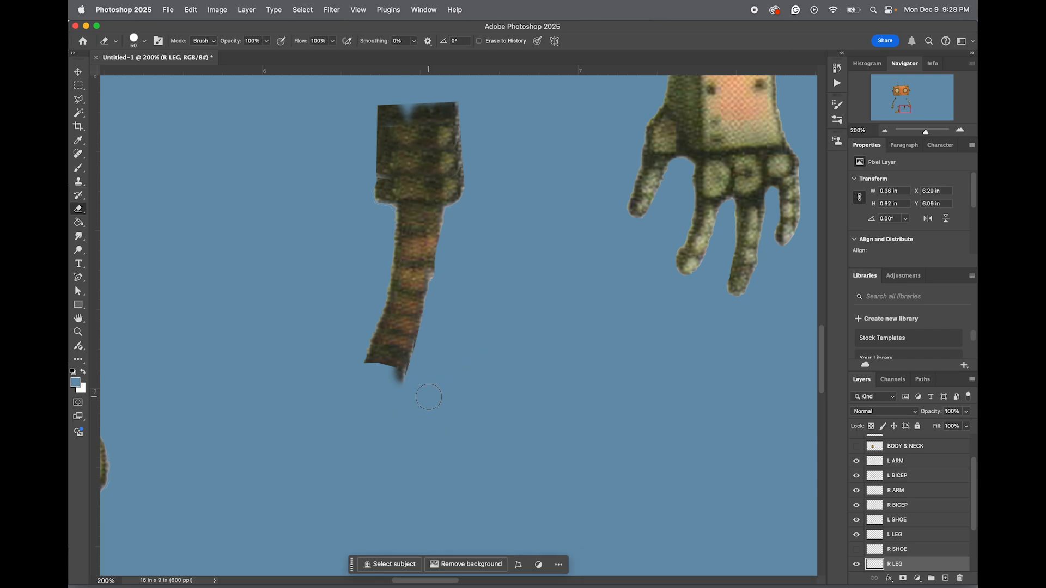
mouse_move(400, 385)
left_mouse_down()
mouse_move(362, 381)
mouse_move(358, 363)
left_mouse_up()
Show the R SHOE layer again and check its overlap with the leg at 55% opacity, undoing the opacity change
left_click(854, 549)
left_click(927, 550)
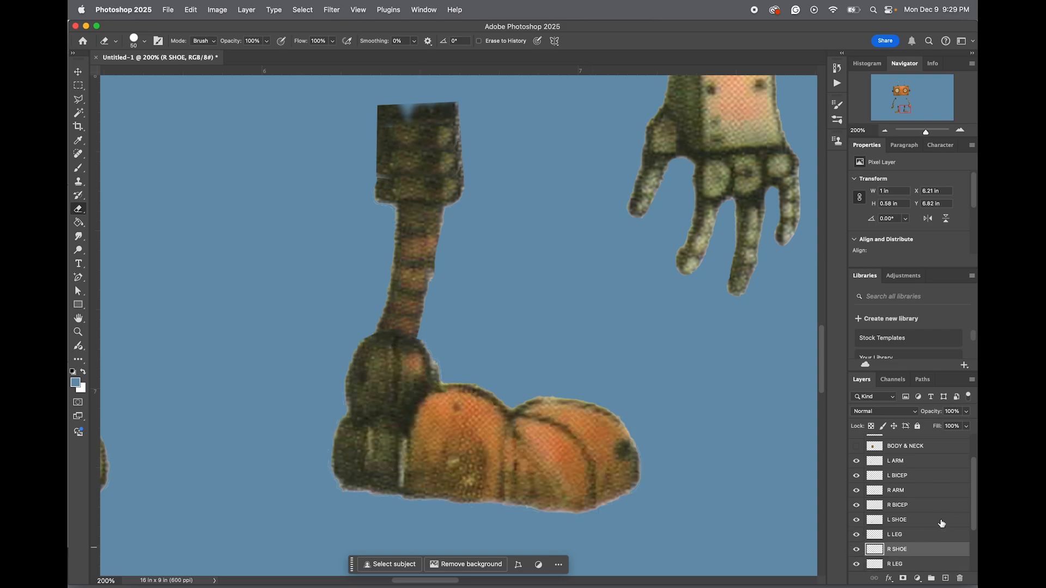
type("50")
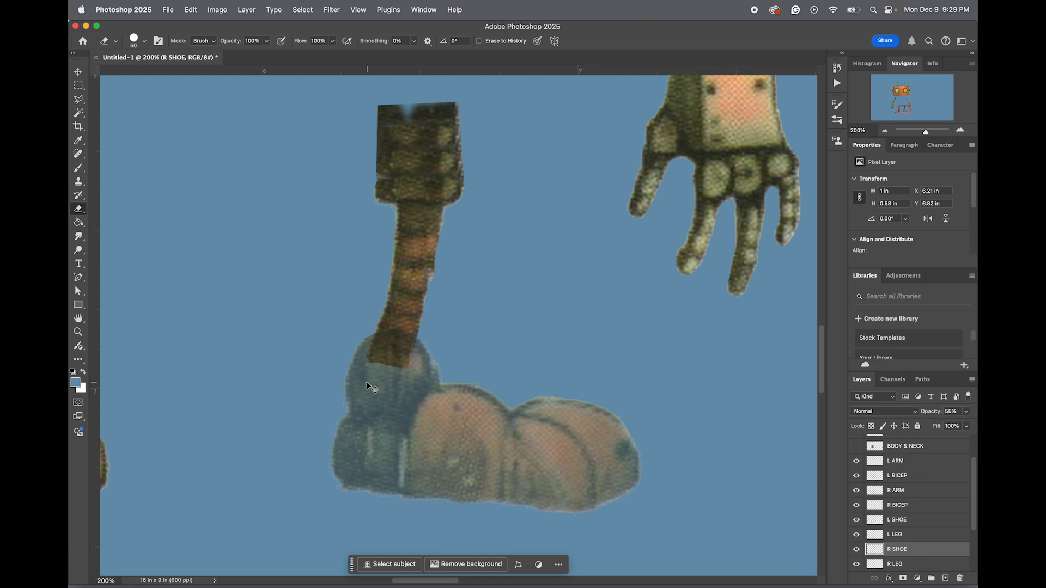
key("super+z")
Fit the whole robot in view, show the BODY & NECK layer, and toggle the HEAD layer off and on to check the neck
key("z")
right_click(259, 384)
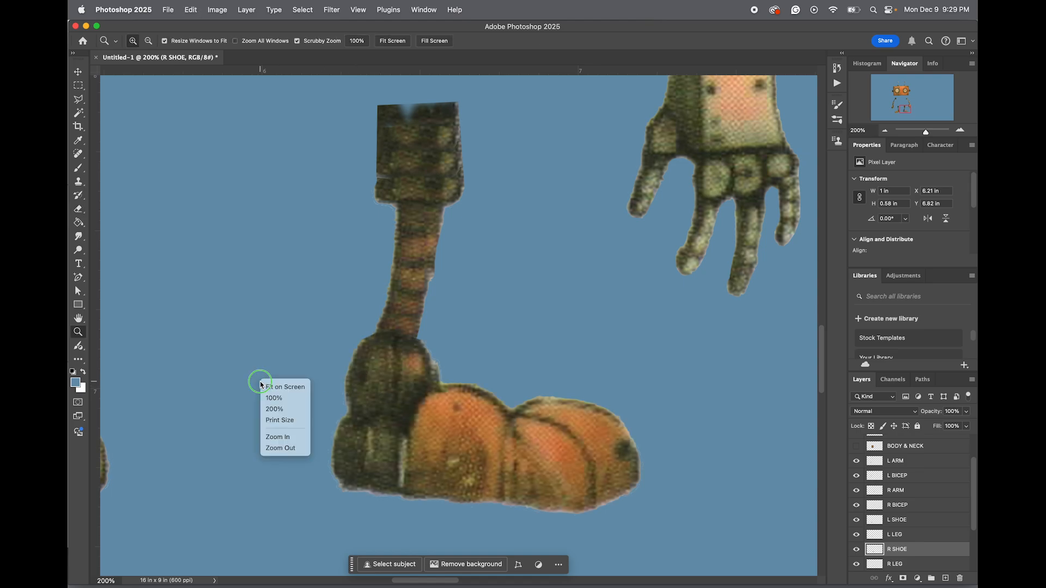
left_click(268, 384)
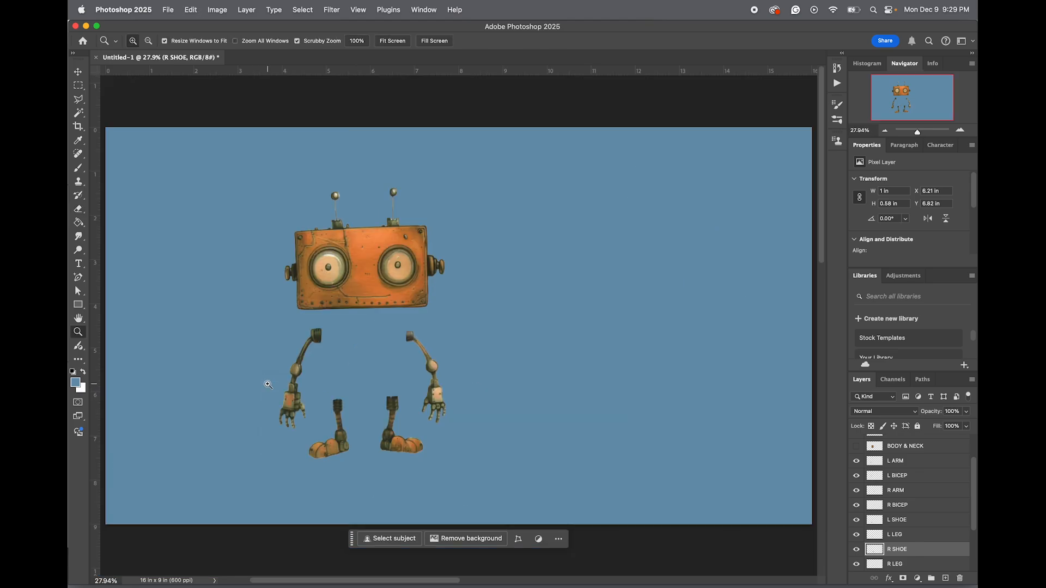
left_click(856, 446)
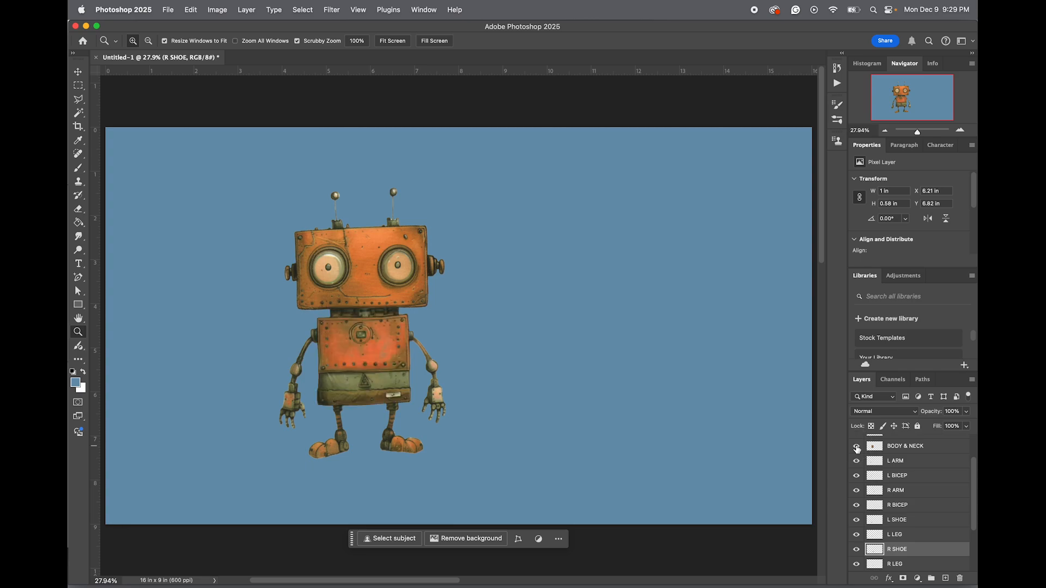
scroll(904, 526, "up", 3)
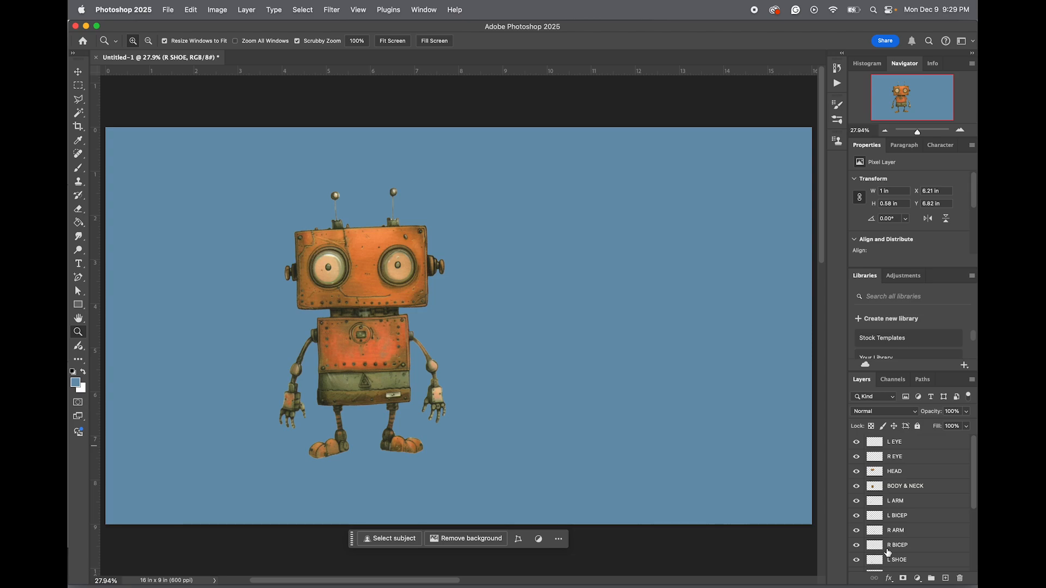
left_click(856, 472)
left_click(856, 472)
left_click(857, 472)
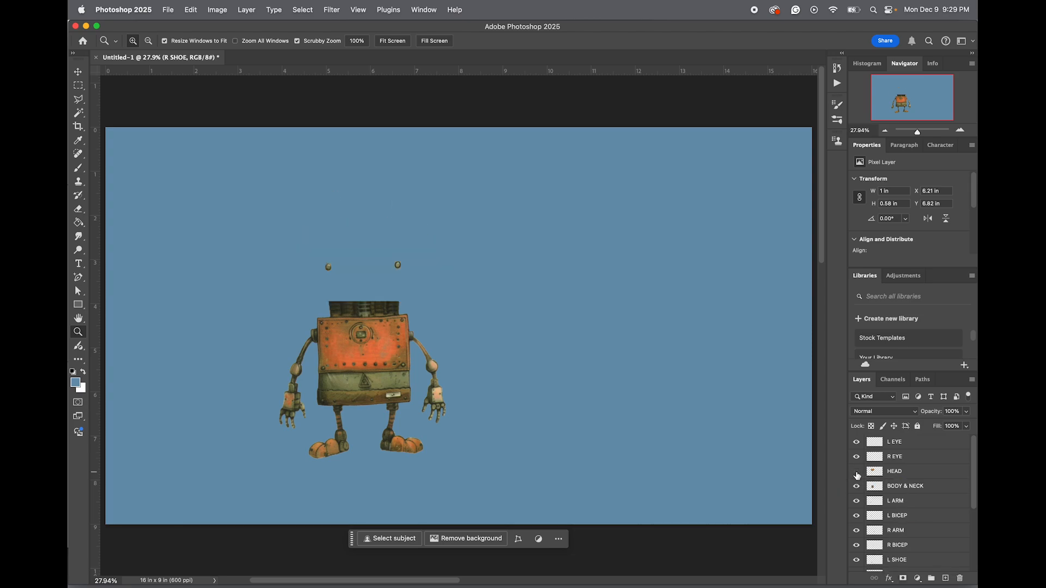
left_click(857, 472)
Begin saving the document as ROBOT_RIGGING_ALL ART.psd, creating a ROBOT ANIMATION folder inside AFTER EFFECTS for it
scroll(916, 549, "down", 5)
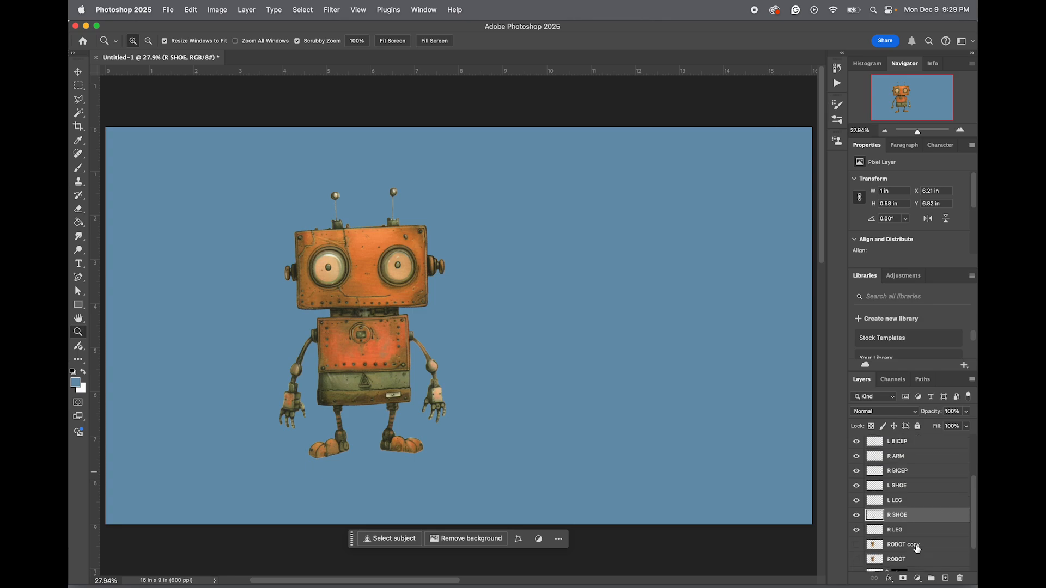
left_click(898, 506)
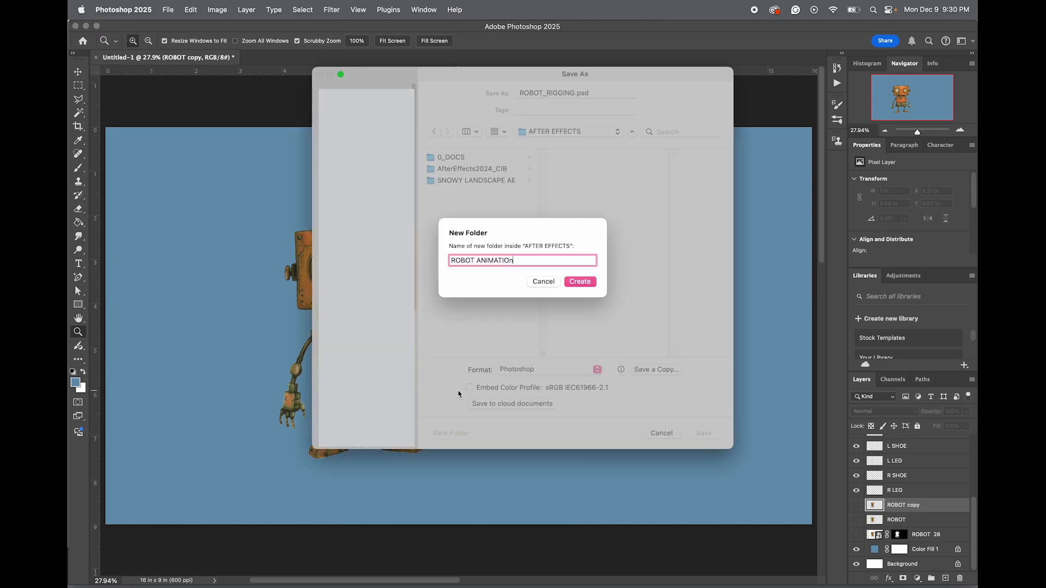
left_click(579, 292)
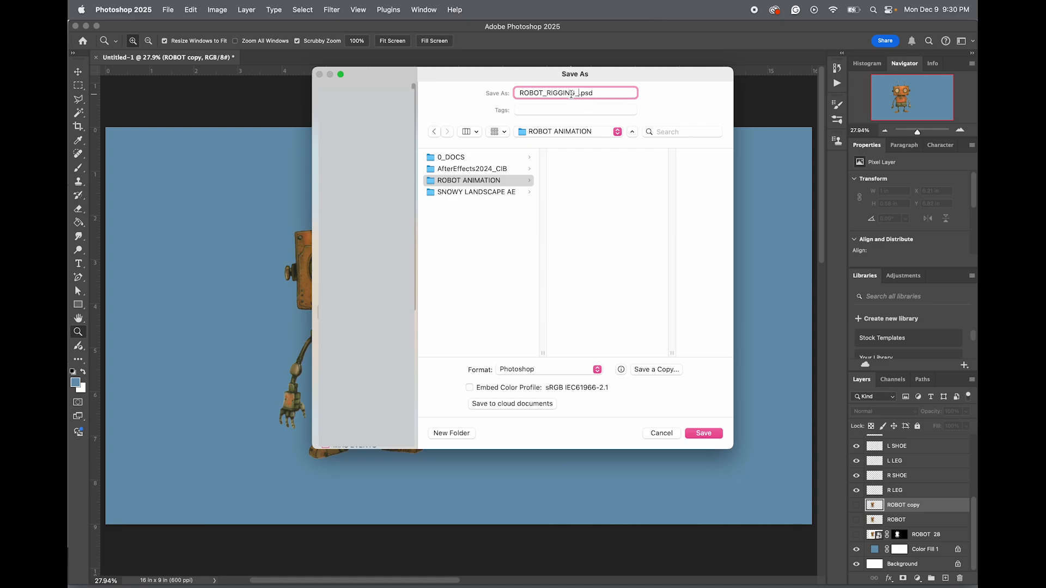
type("ALL ART")
Create a 1_CHARACTER DESIGN folder with a 1_ORIGINAL ART folder inside it, and save the file into 1_ORIGINAL ART
left_click(450, 433)
type("1_CHARACTER DESIGN")
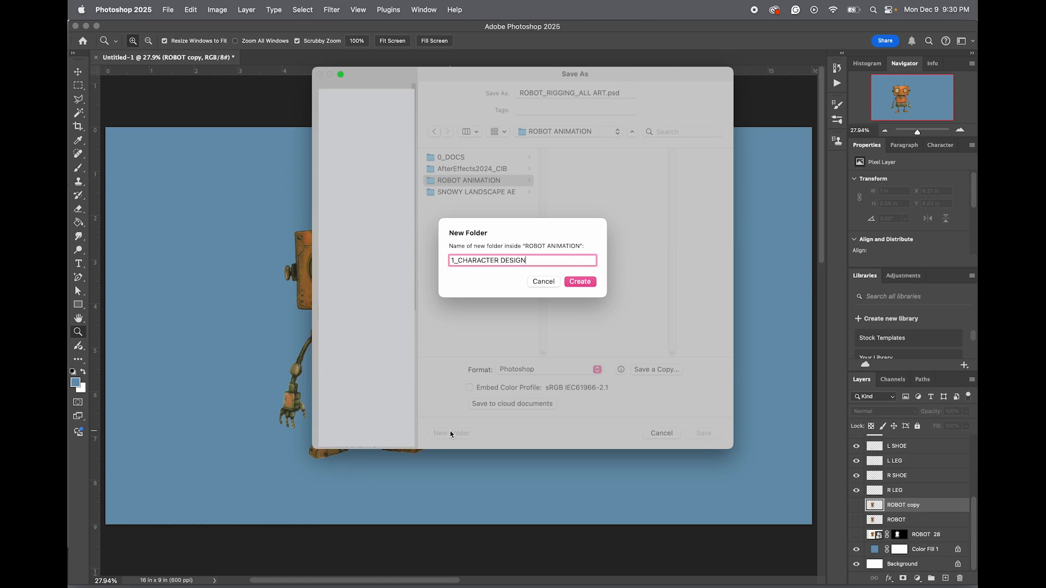
key("Return")
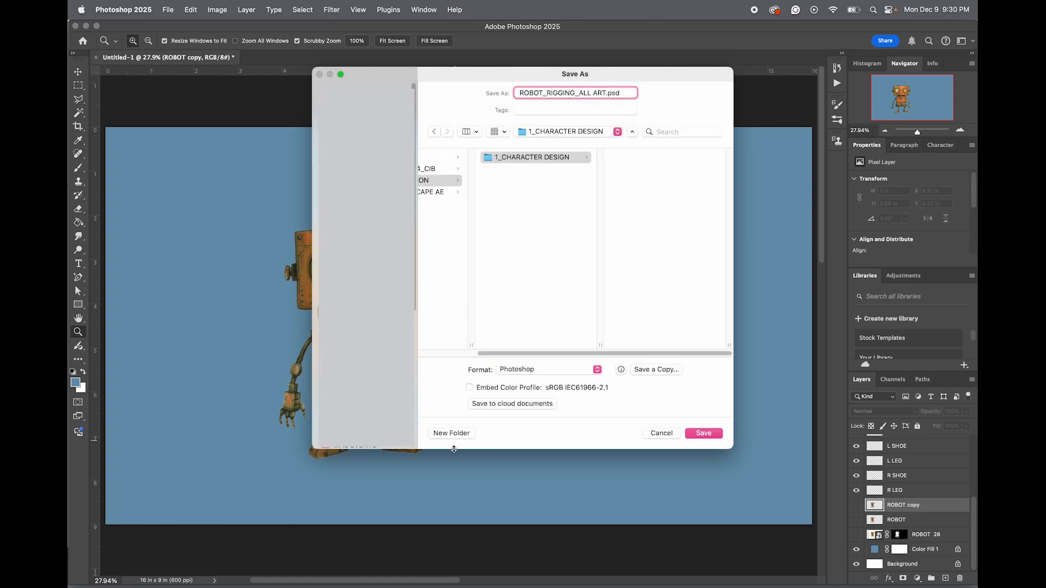
left_click(458, 434)
type("1_ORIGINAL ART")
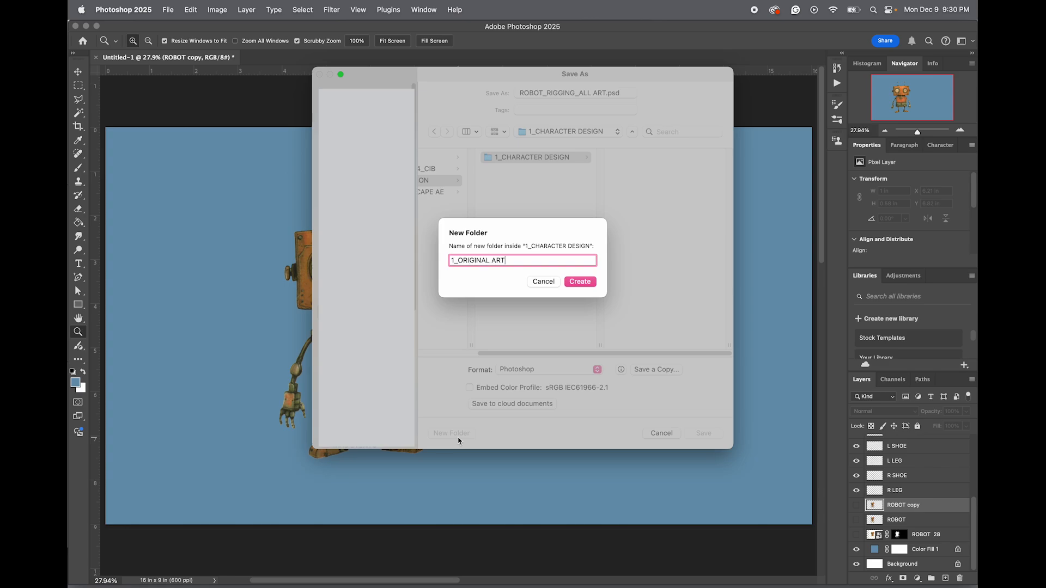
left_click(575, 282)
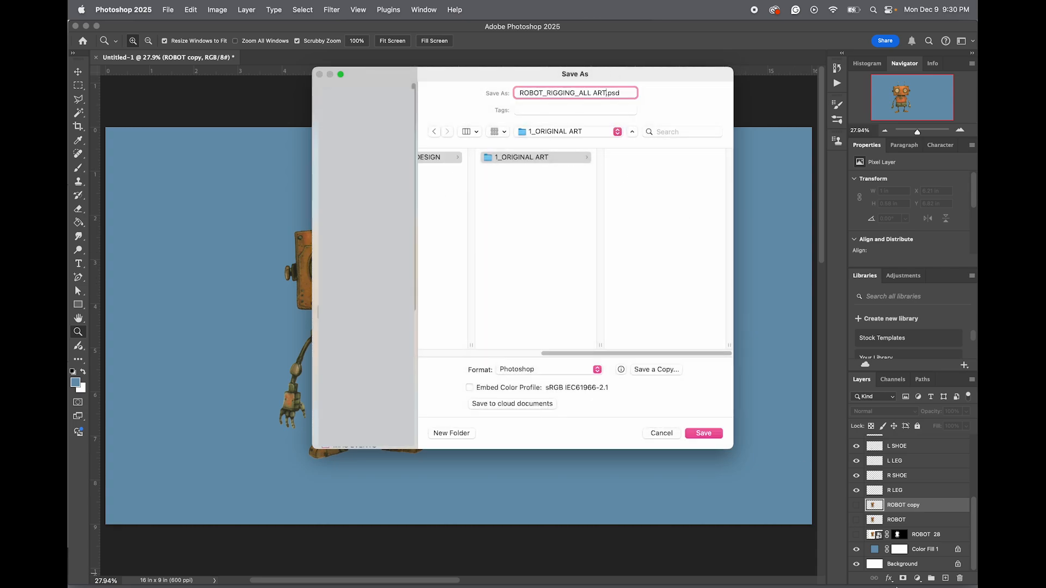
left_click(703, 433)
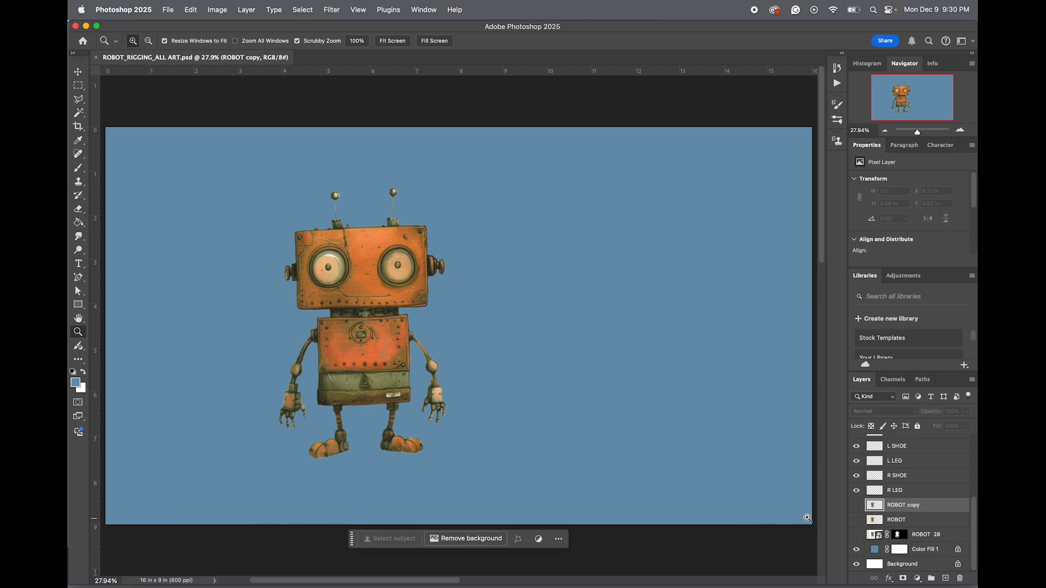
Save the document under the new name ROBOT_RIGGING_FRONT VIEW.psd in the 1_CHARACTER DESIGN folder
key("e")
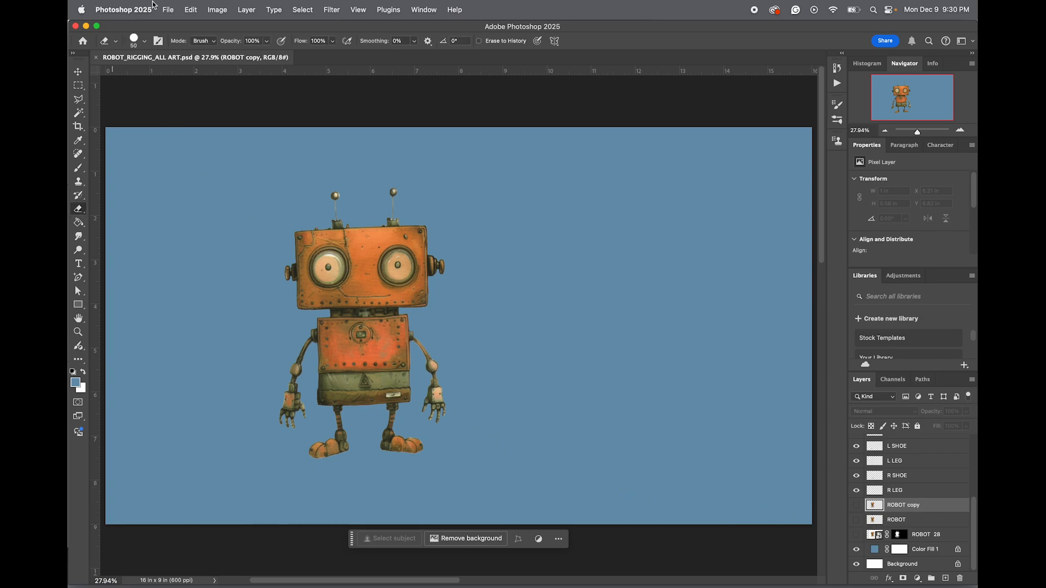
left_click(167, 10)
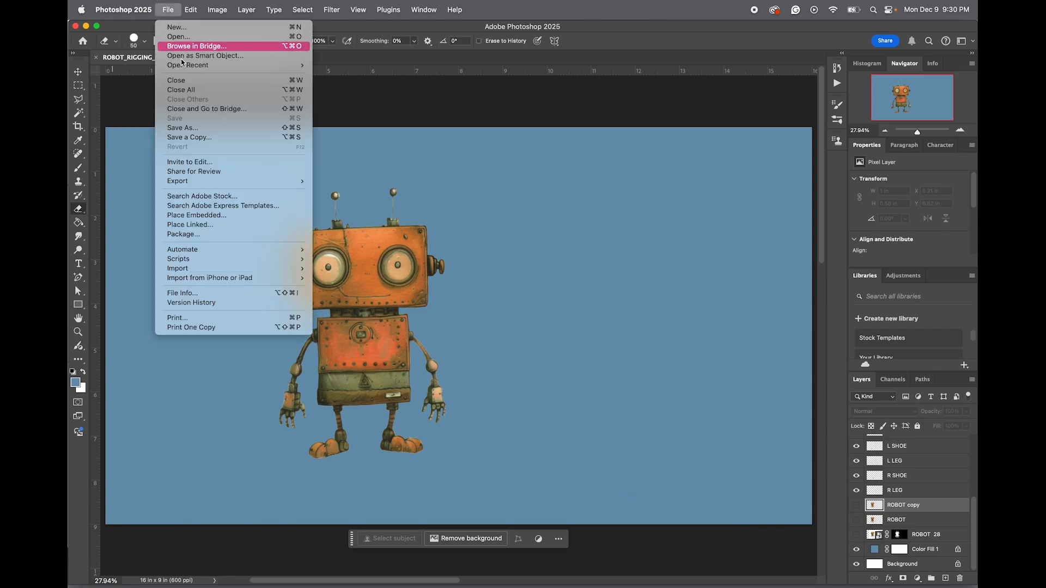
left_click(193, 128)
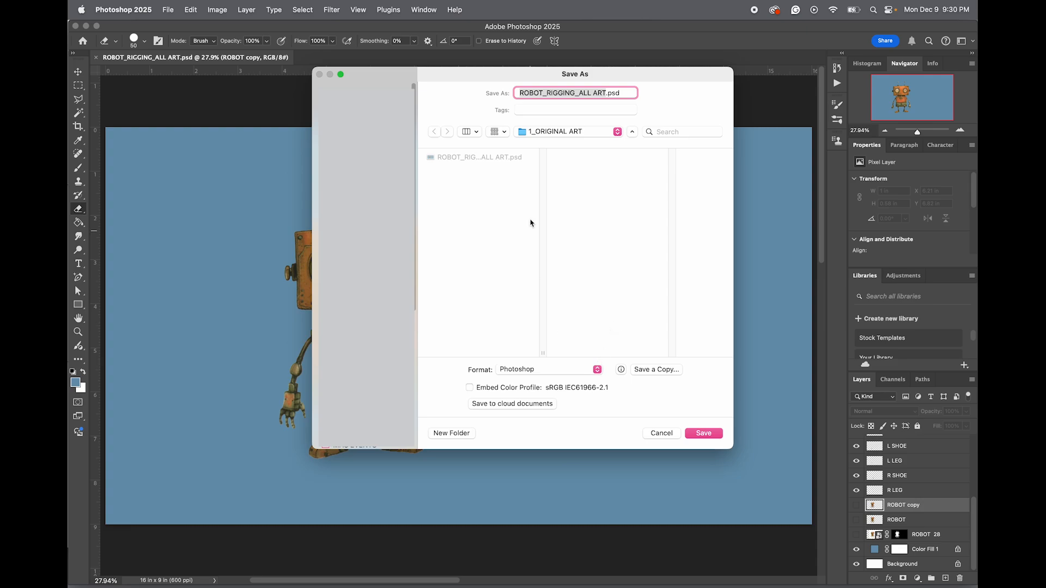
left_click(618, 136)
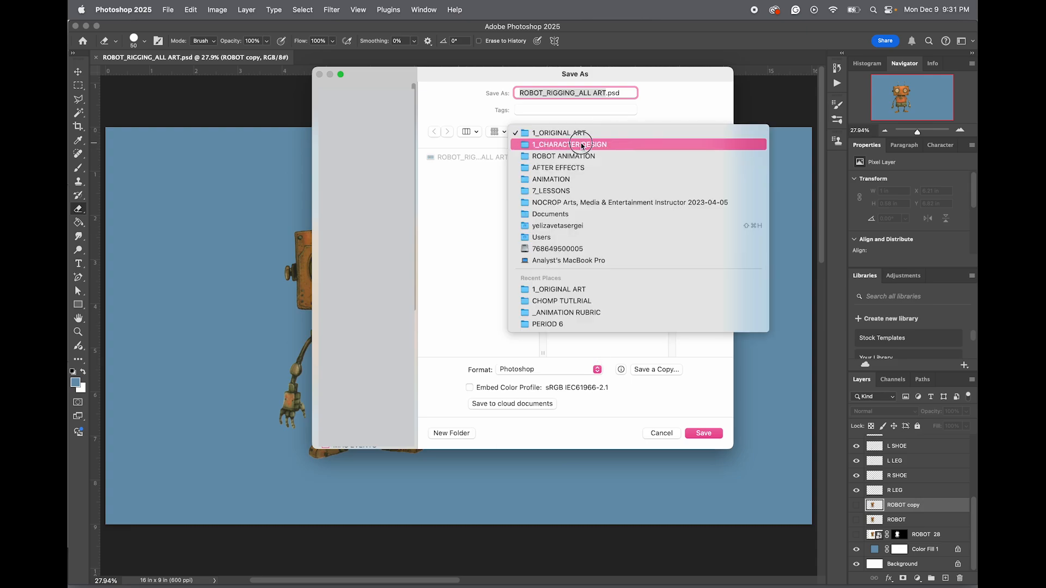
left_click(576, 143)
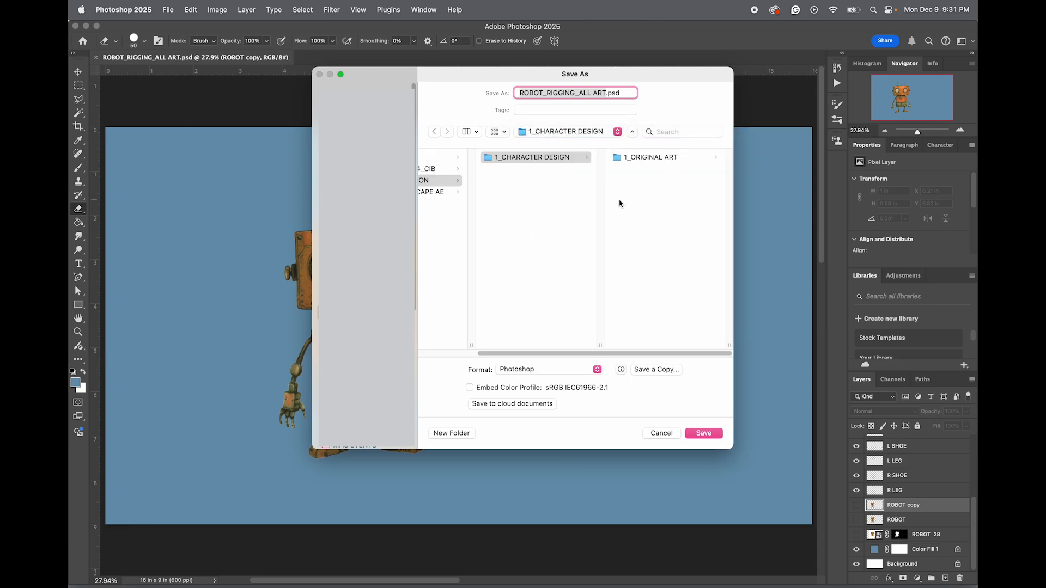
left_click(577, 92)
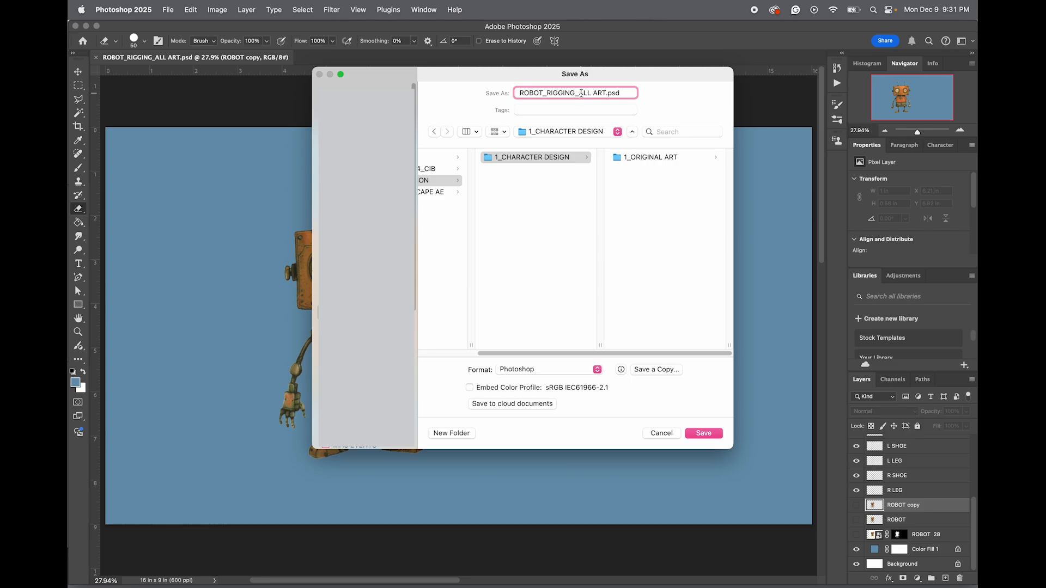
left_click_drag(578, 93, 607, 93)
type("FRONT VIEW")
left_click(704, 433)
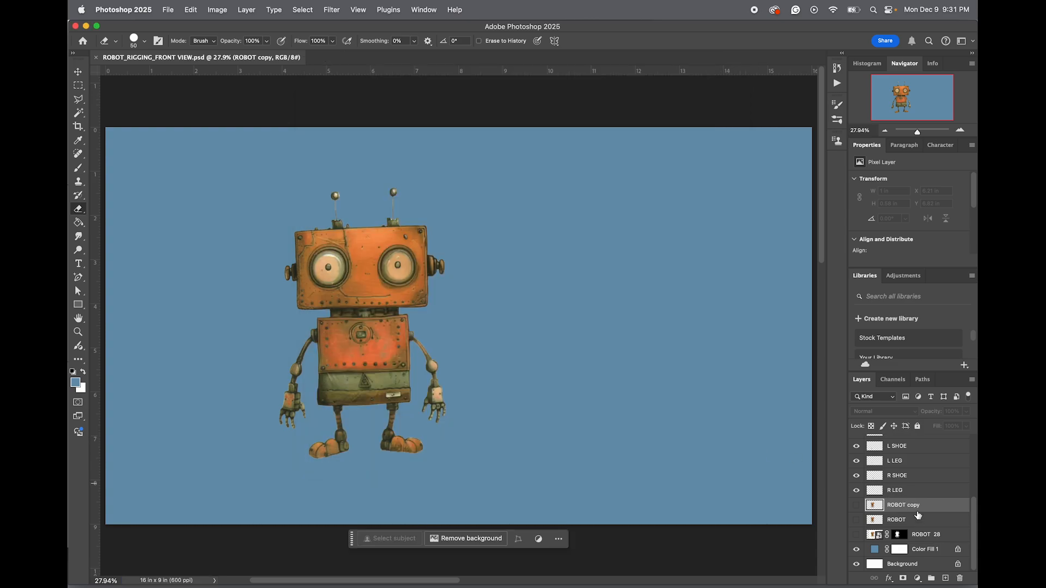
Delete the ROBOT copy, ROBOT, ROBOT 28, Color Fill 1 and Background layers, leaving only the body-part layers
key("v")
key("BackSpace")
key("BackSpace")
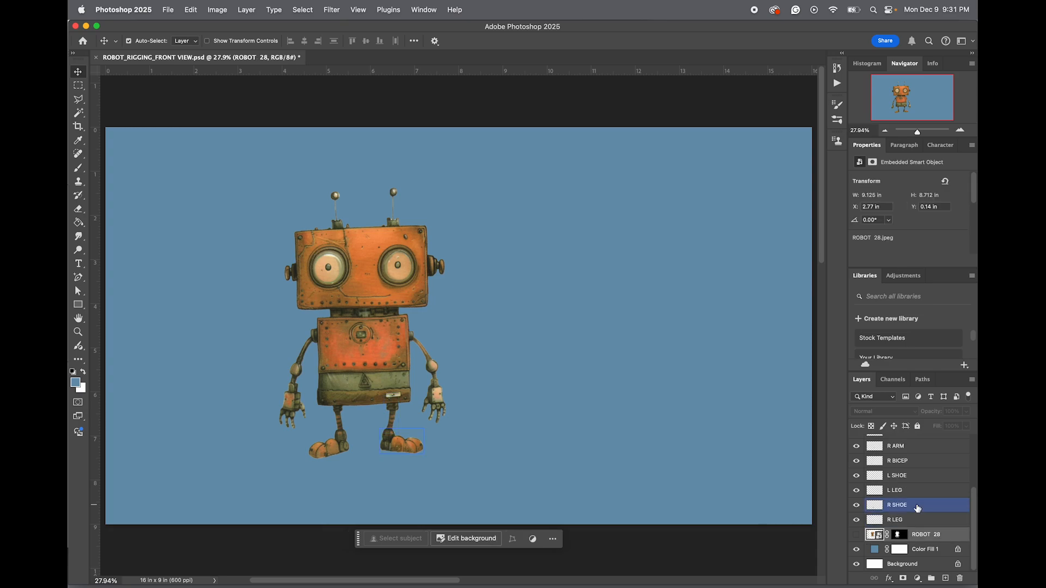
key("BackSpace")
key("BackSpace")
key("BackSpace")
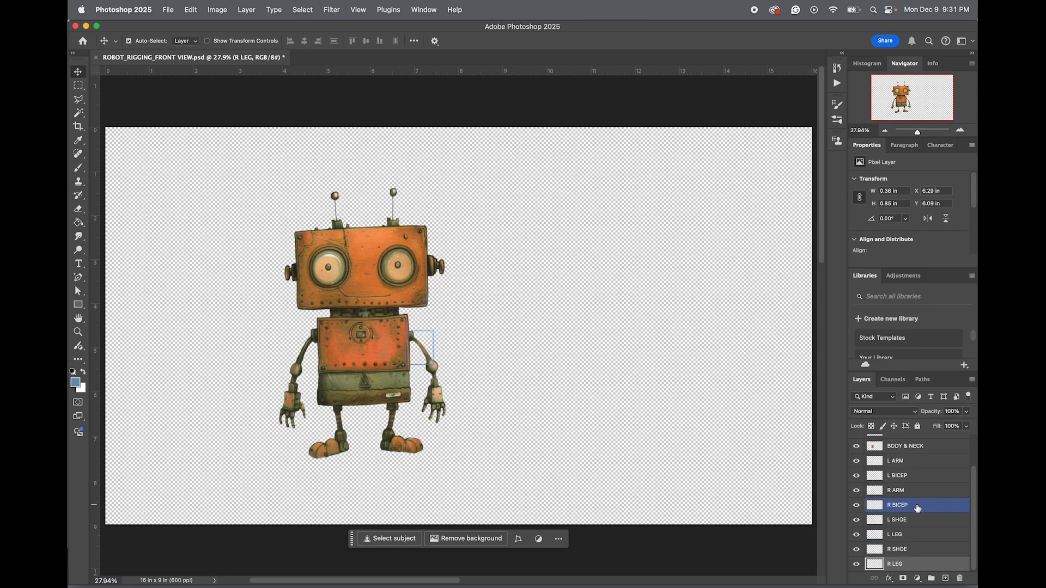
scroll(913, 544, "up", 3)
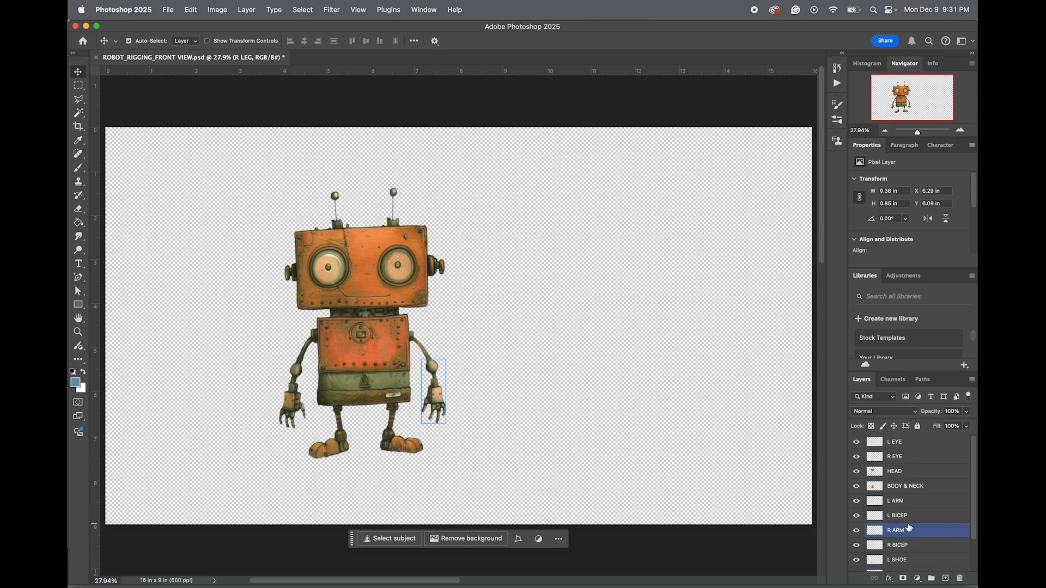
scroll(907, 529, "down", 3)
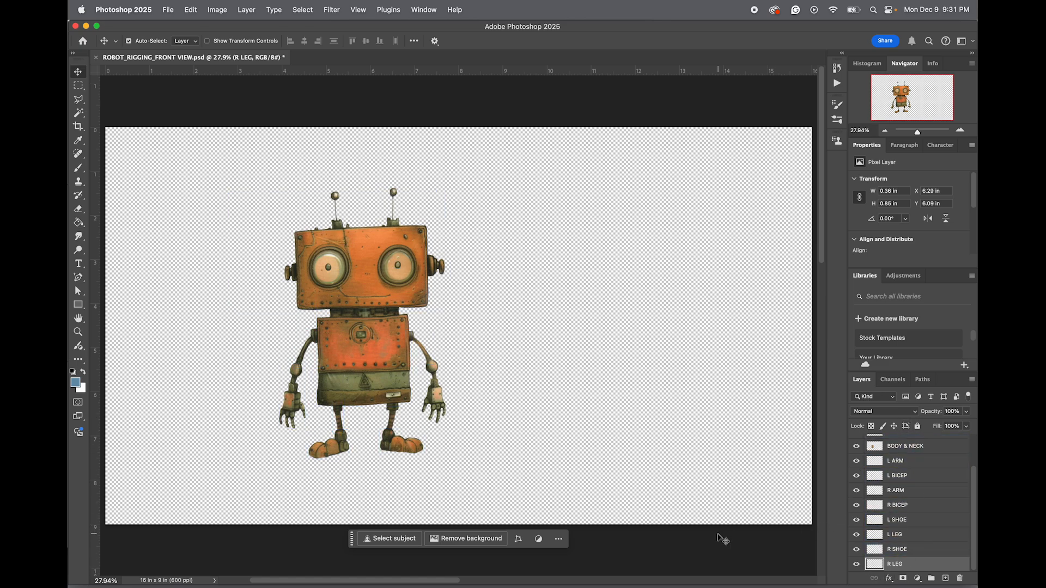
Crop the canvas closely around the robot to about 4 x 6.45 in and save the file
left_click(78, 128)
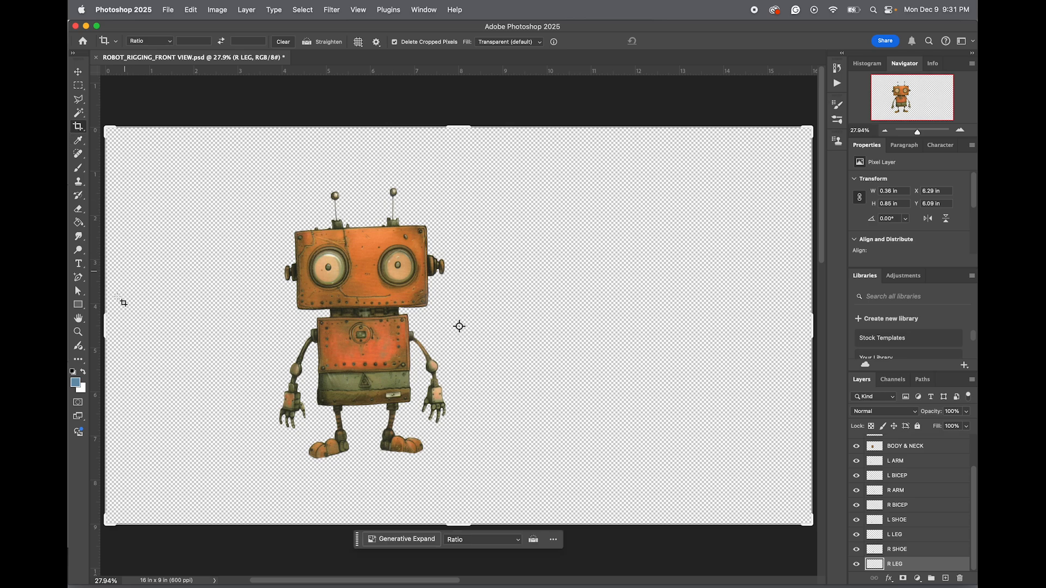
mouse_move(114, 326)
left_mouse_down()
mouse_move(164, 320)
mouse_move(190, 331)
left_mouse_up()
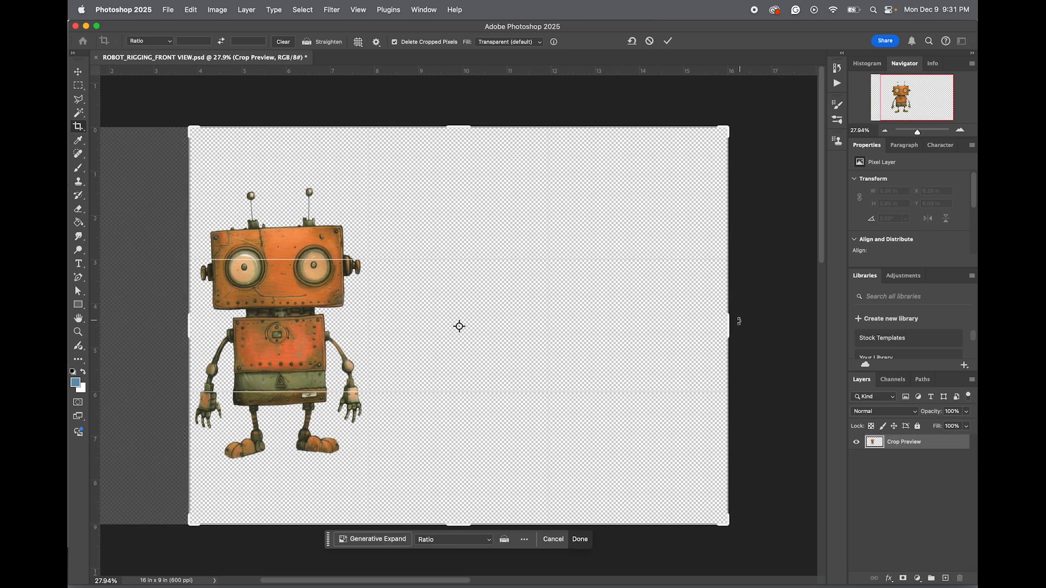
left_click_drag(730, 328, 550, 335)
left_click_drag(463, 130, 464, 158)
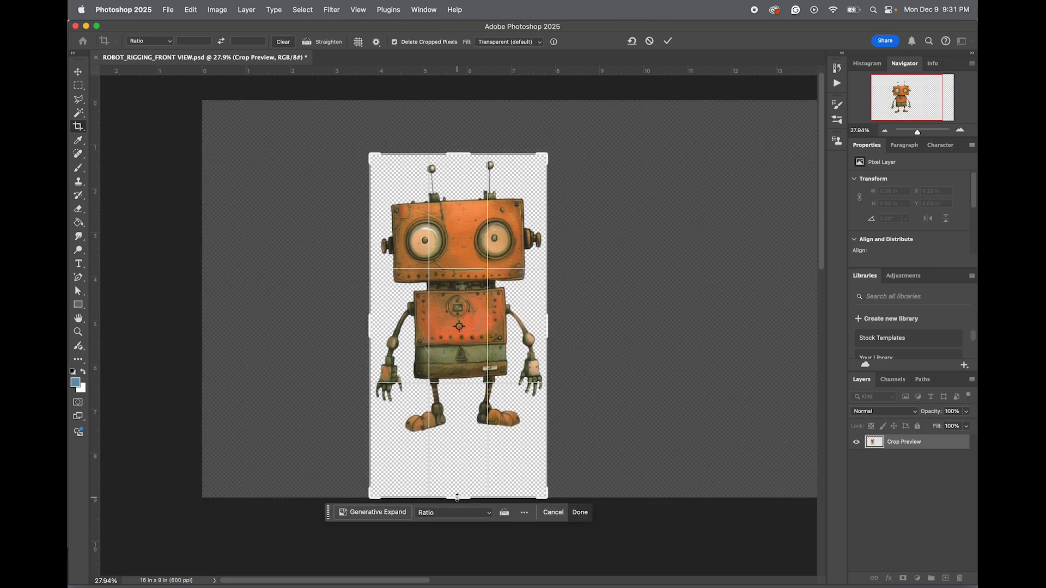
left_click_drag(457, 497, 453, 468)
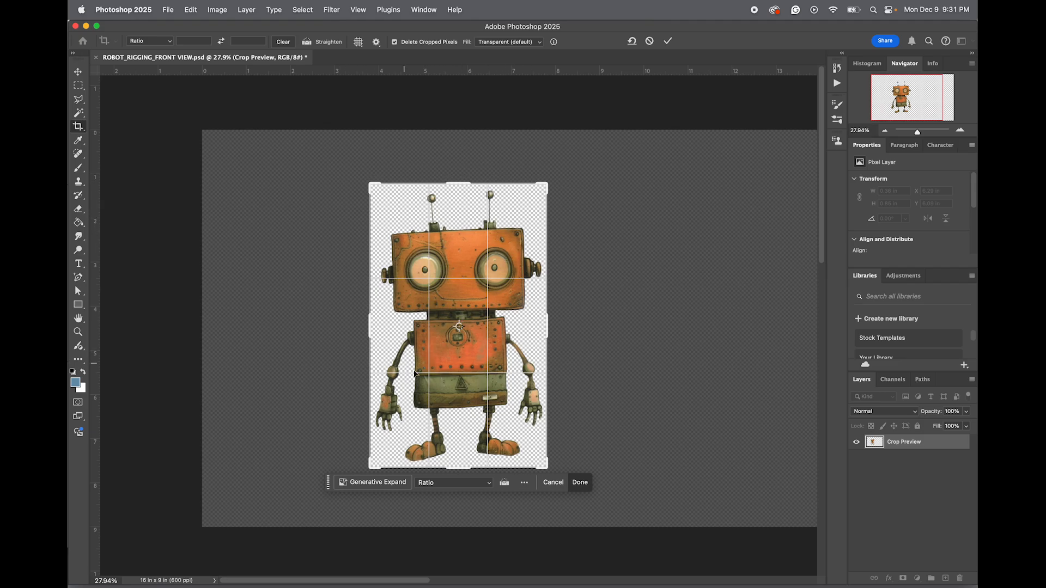
key("Return")
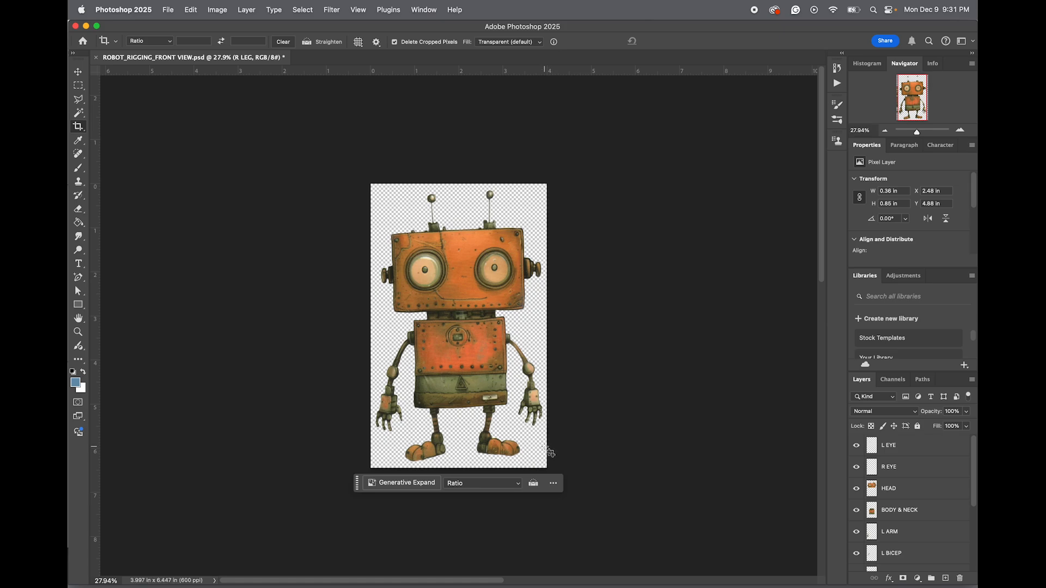
key("super+s")
key("v")
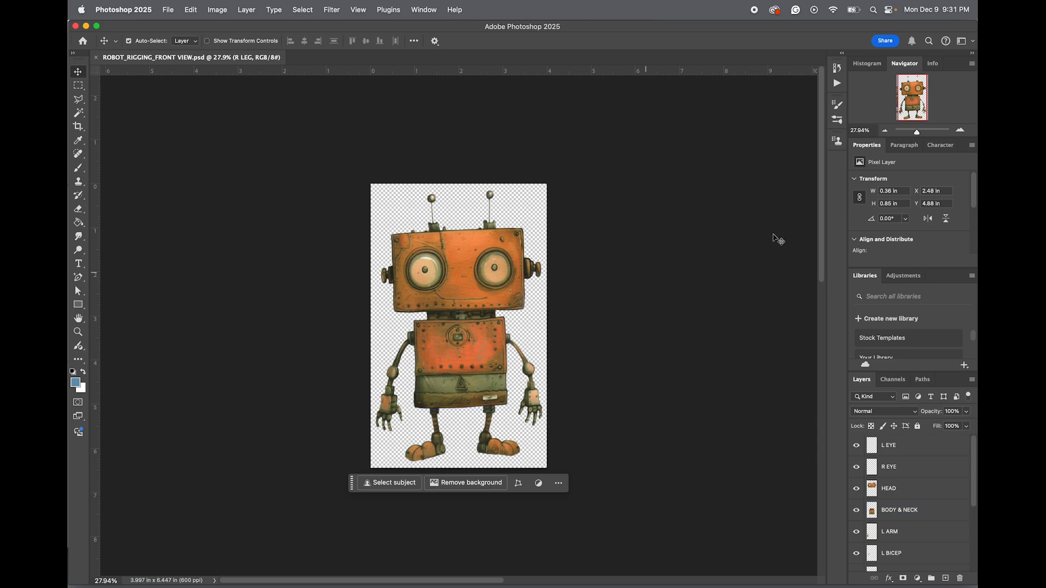
Switch to After Effects and start a new project
mouse_move(961, 143)
left_click(945, 131)
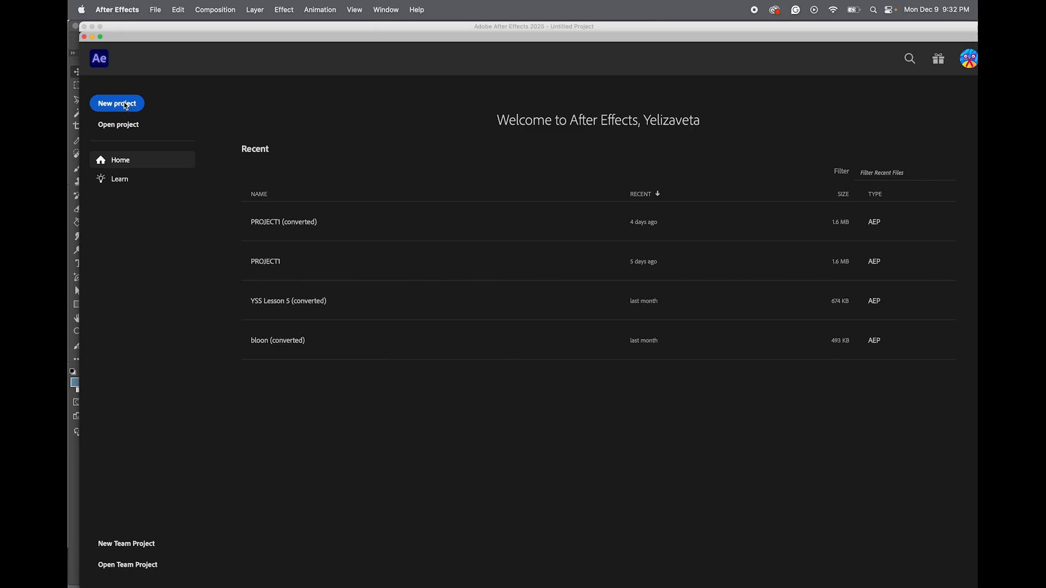
left_click(125, 105)
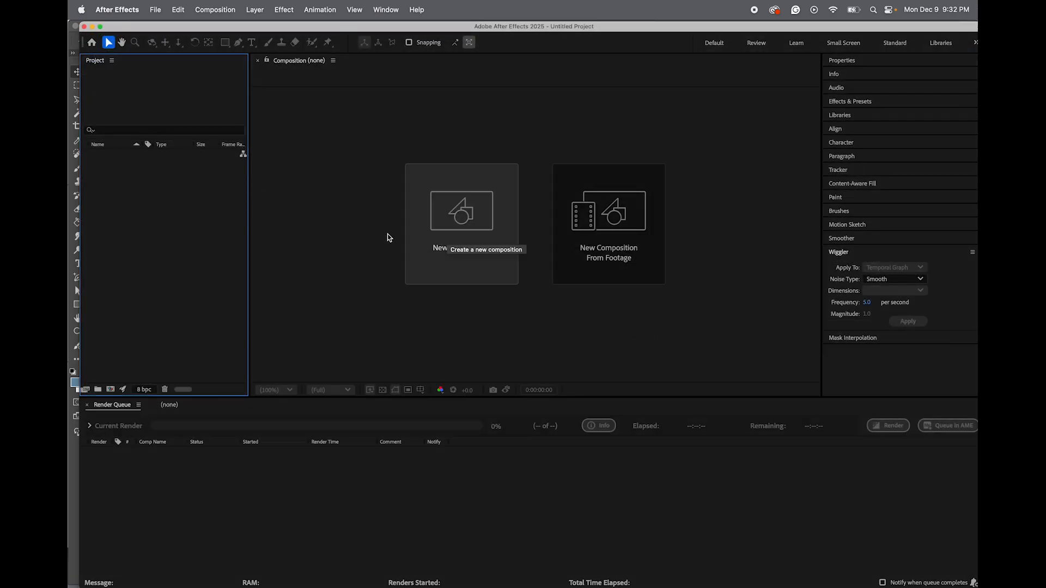
Import ROBOT_RIGGING_FRONT VIEW.psd from 1_CHARACTER DESIGN as Composition - Retain Layer Sizes with editable layer styles
double_click(202, 228)
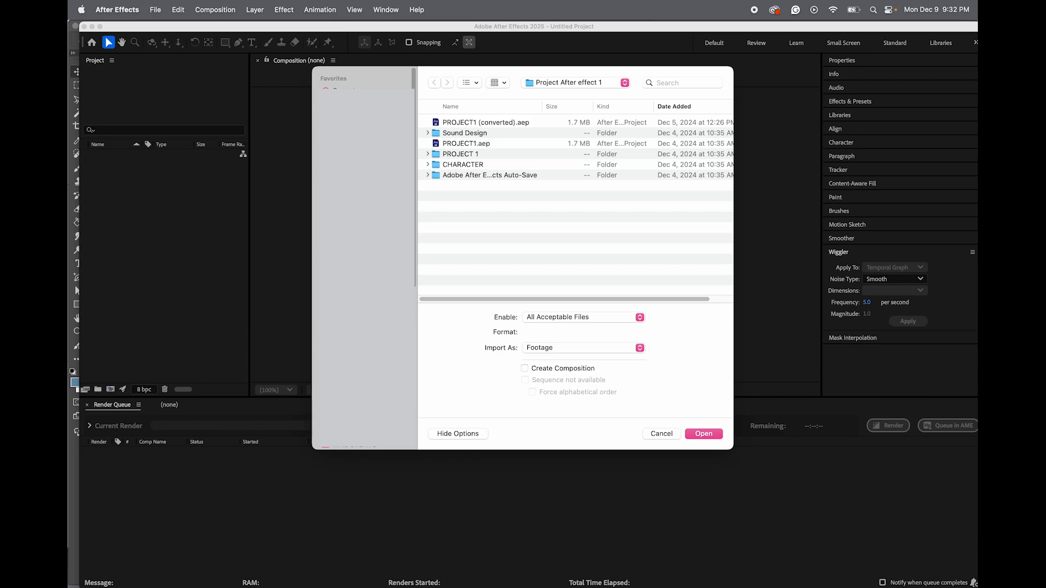
left_click(318, 311)
double_click(453, 123)
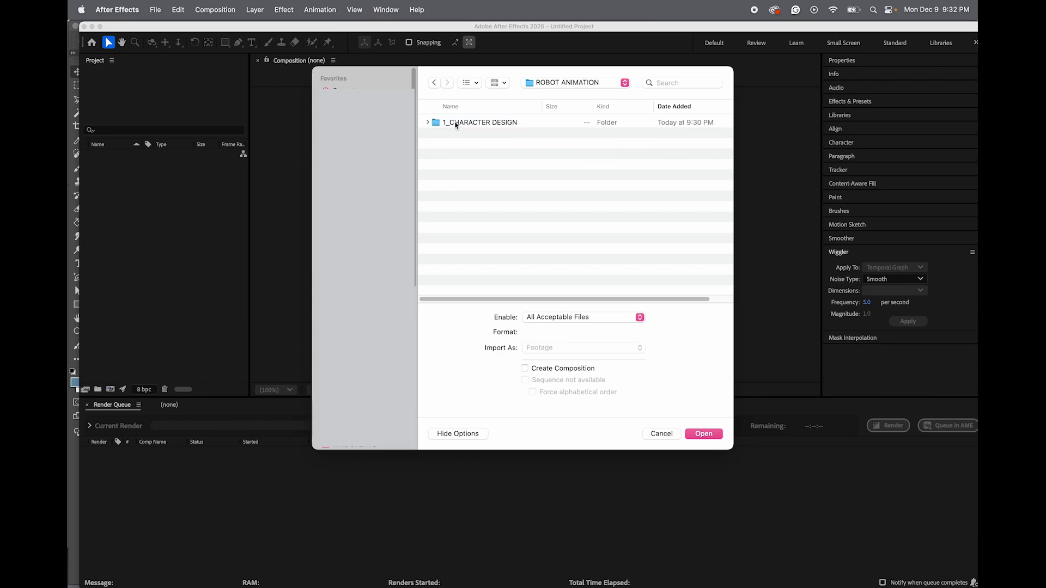
double_click(460, 123)
left_click(464, 123)
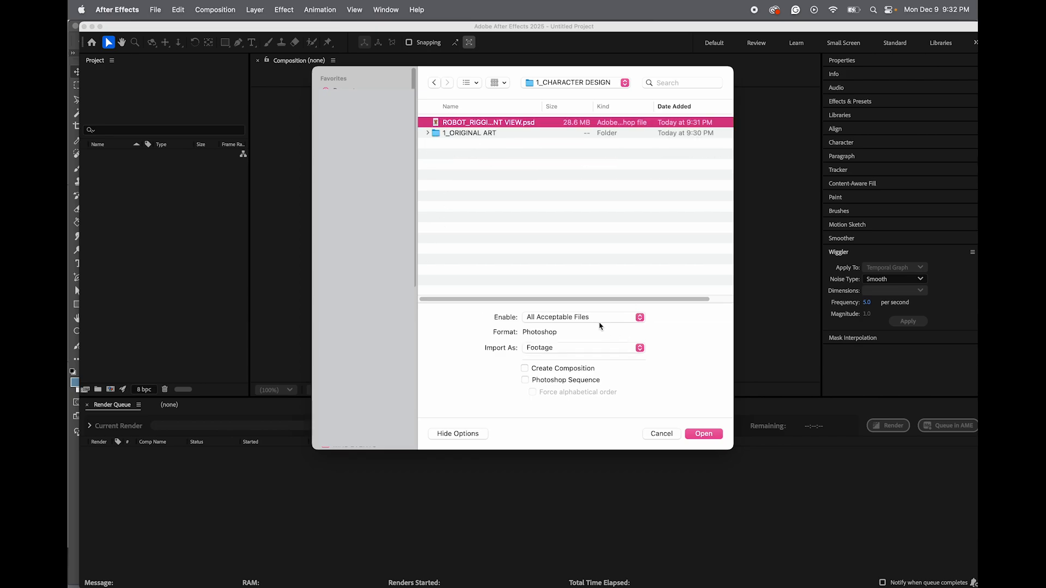
left_click(545, 323)
left_click(545, 319)
left_click(545, 352)
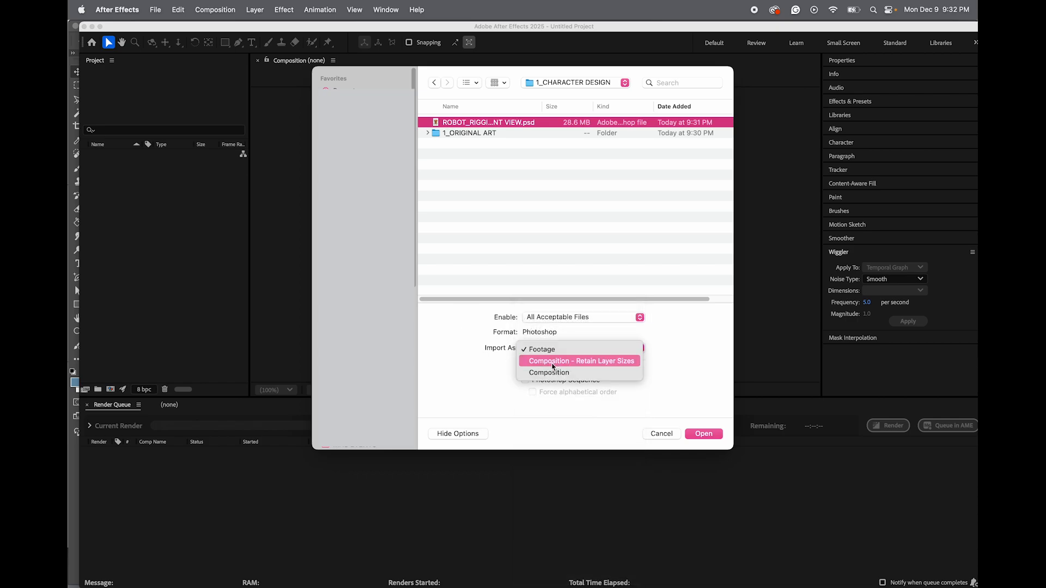
left_click(604, 361)
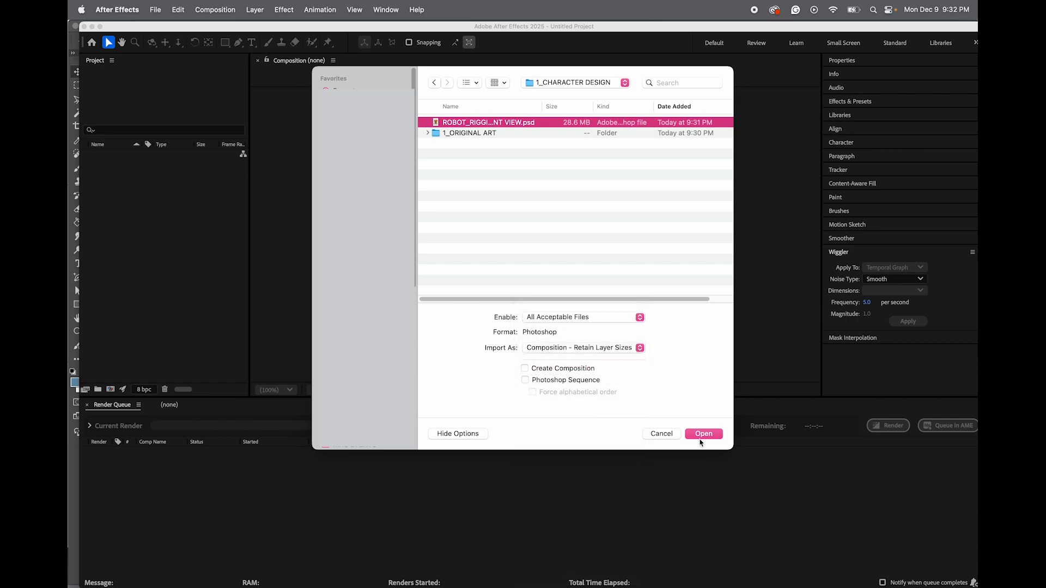
left_click(703, 435)
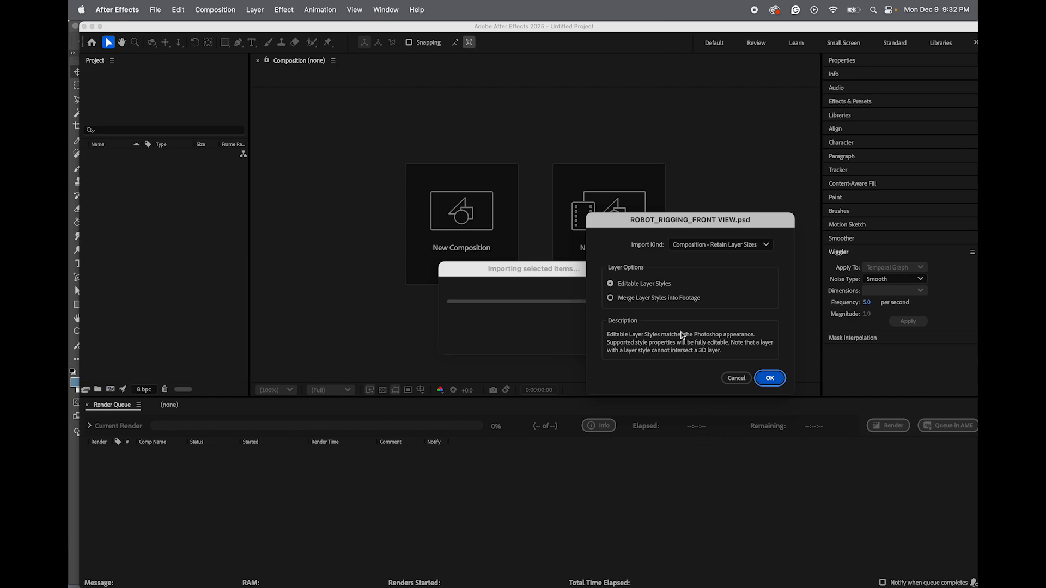
left_click(770, 378)
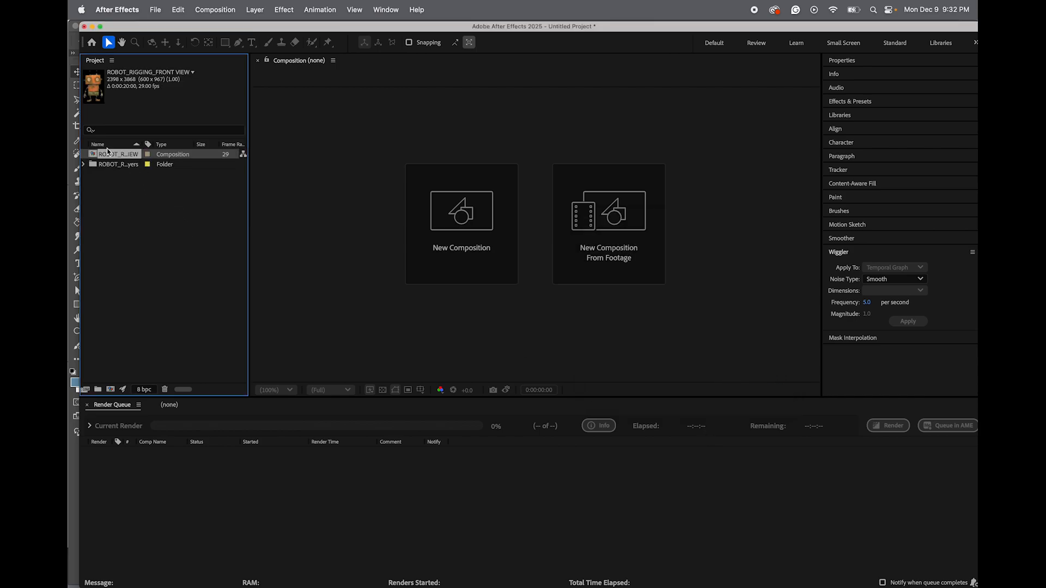
Create a composition named SCENE 1 with the HD 1920x1080 29.97 fps preset, Full resolution and a 30-second duration, and re-enable viewer refresh
left_click(467, 213)
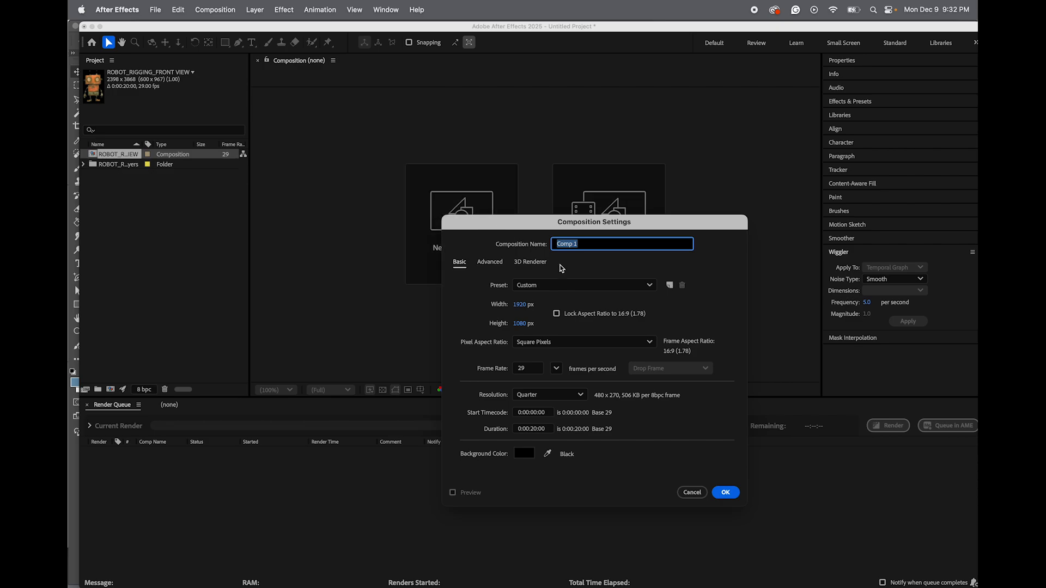
type("SCENE 1")
left_click(553, 285)
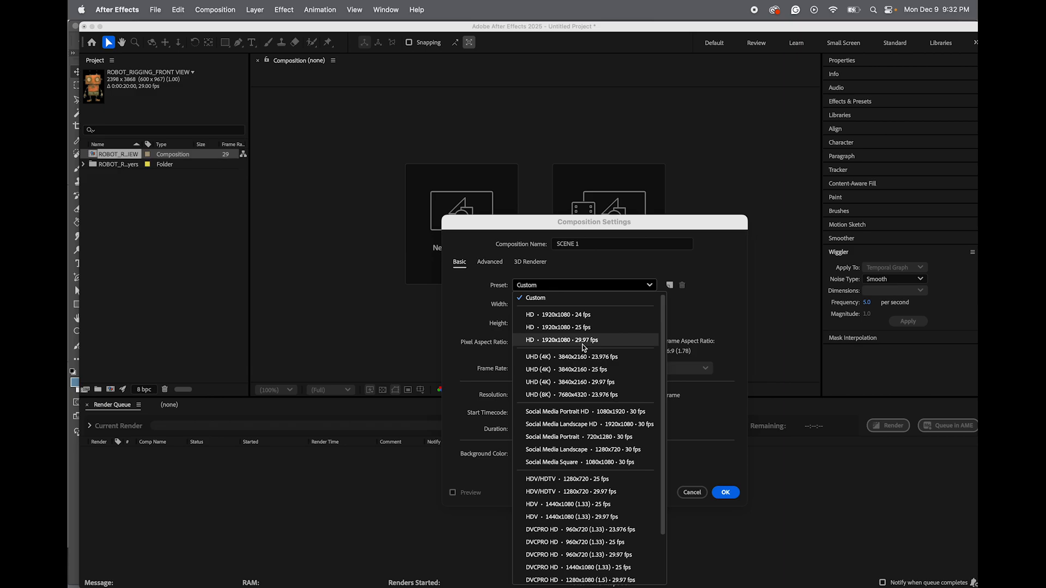
left_click(584, 340)
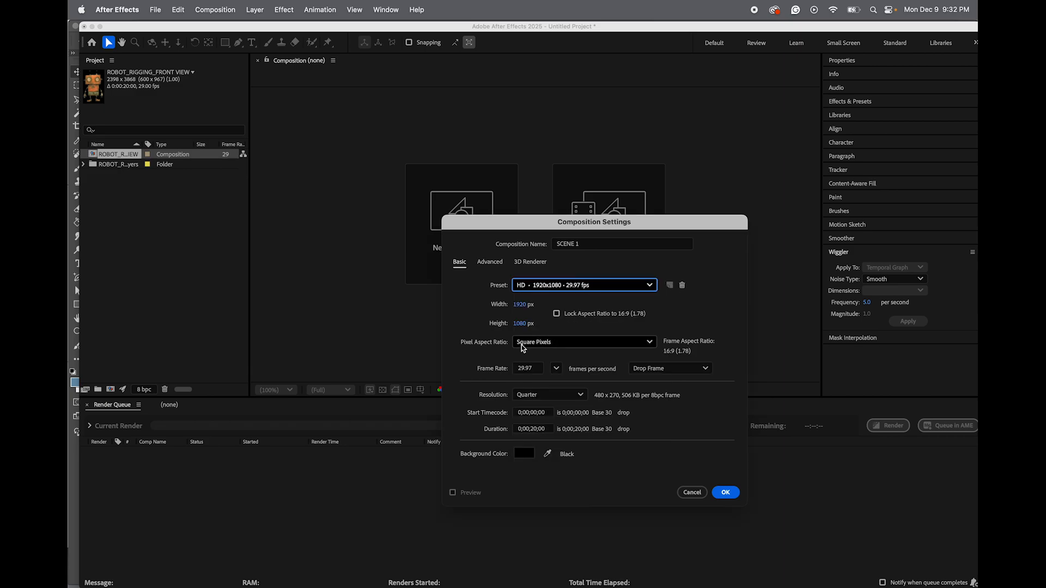
left_click(549, 394)
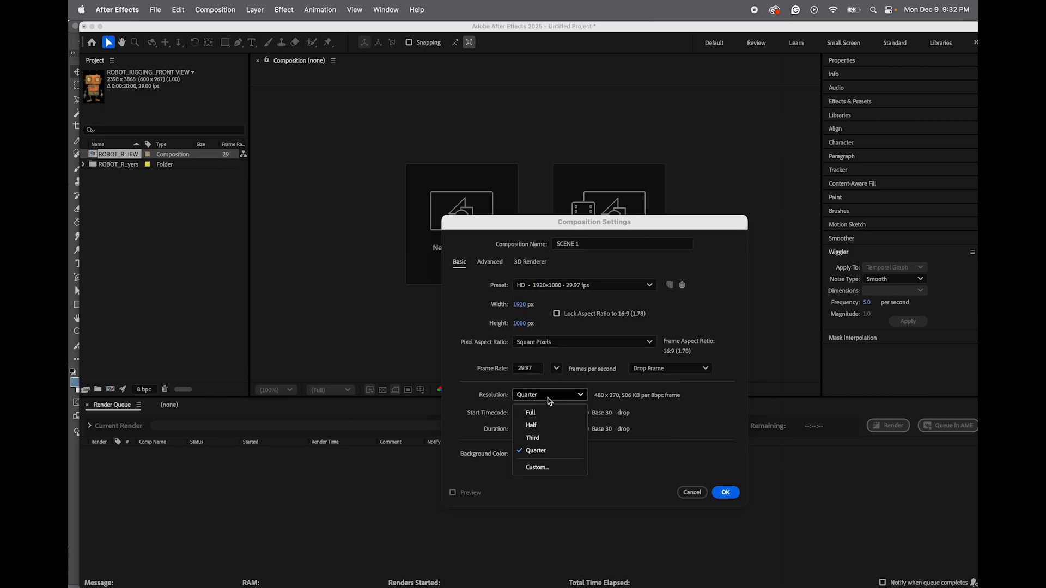
left_click(547, 413)
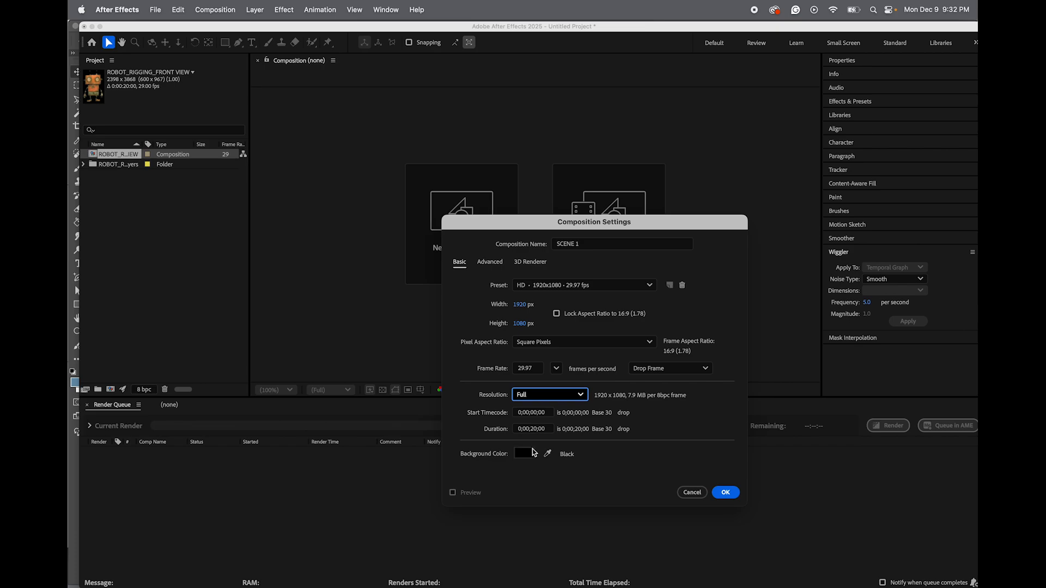
left_click(534, 430)
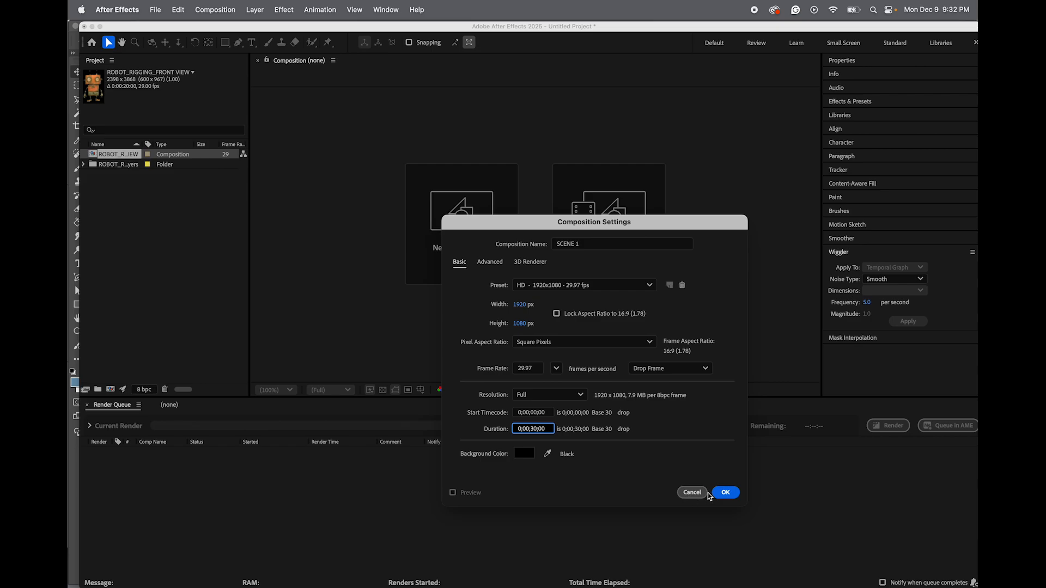
left_click(724, 493)
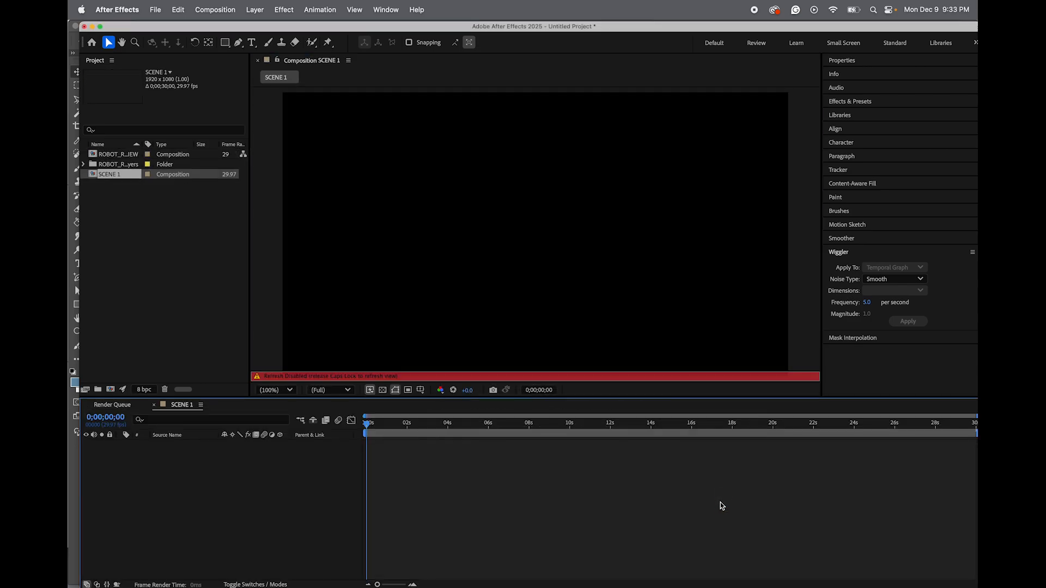
key("Caps_Lock")
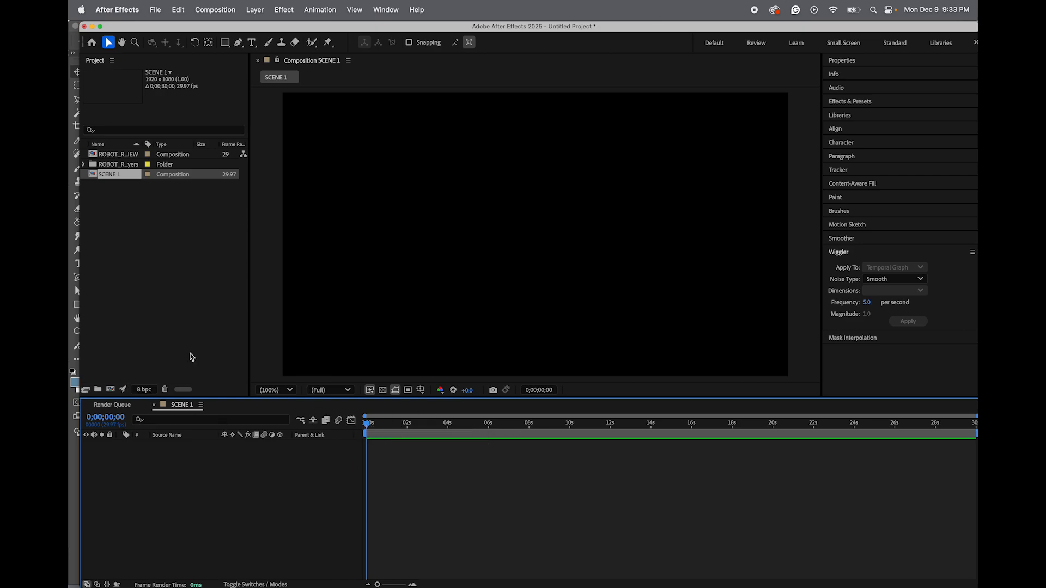
Copy all the body-part layers from the ROBOT_RIGGING_FRONT VIEW composition into SCENE 1 and view SCENE 1 at 50%
double_click(98, 155)
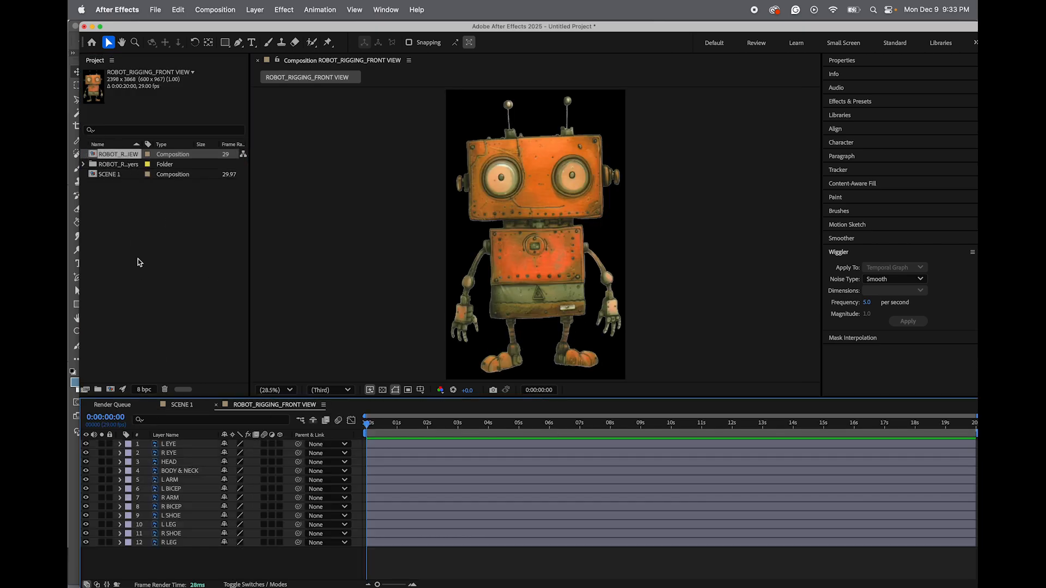
key("super+a")
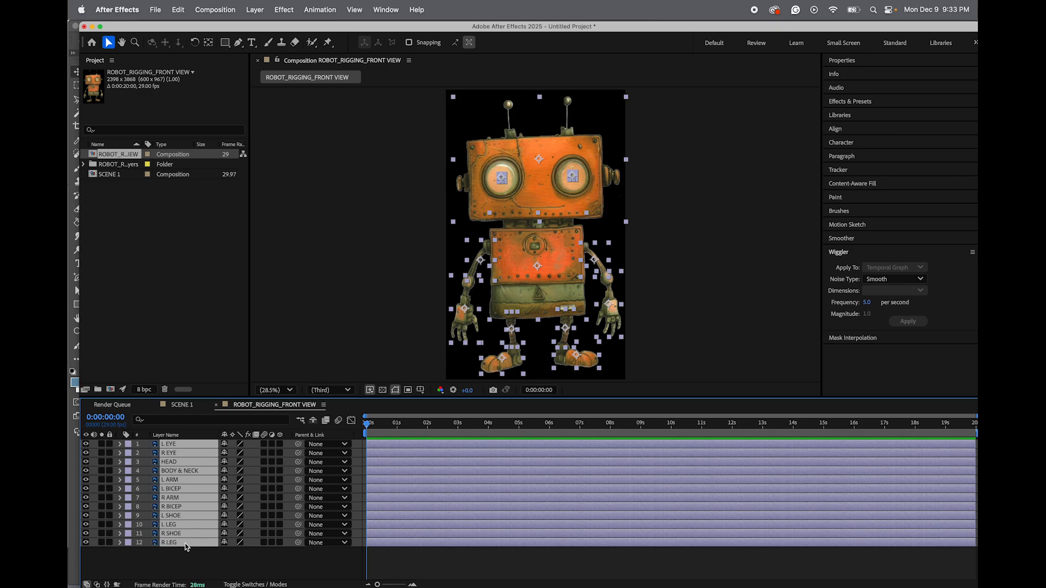
left_click(181, 406)
key("super+v")
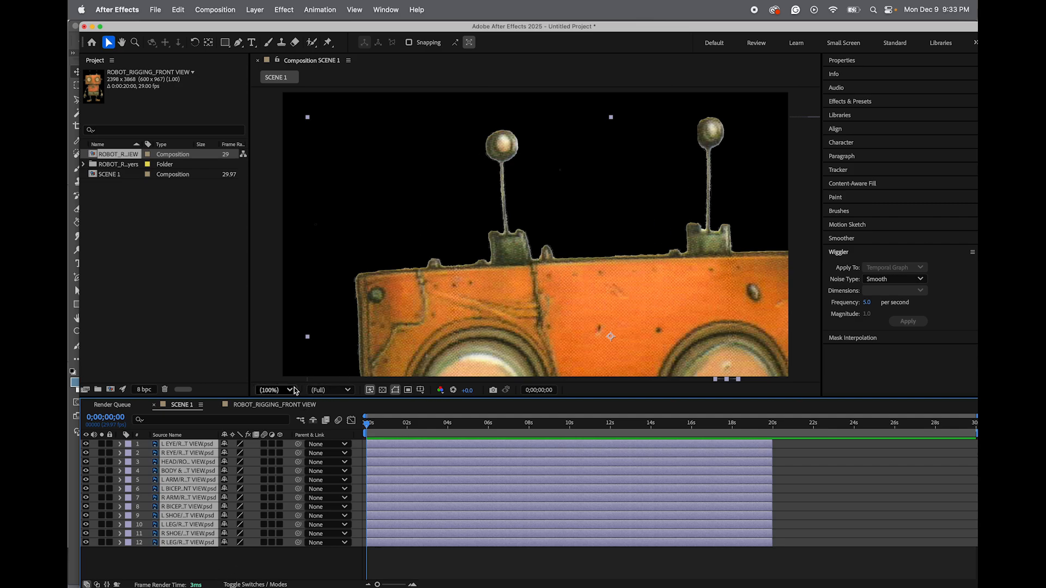
left_click(277, 390)
left_click(278, 186)
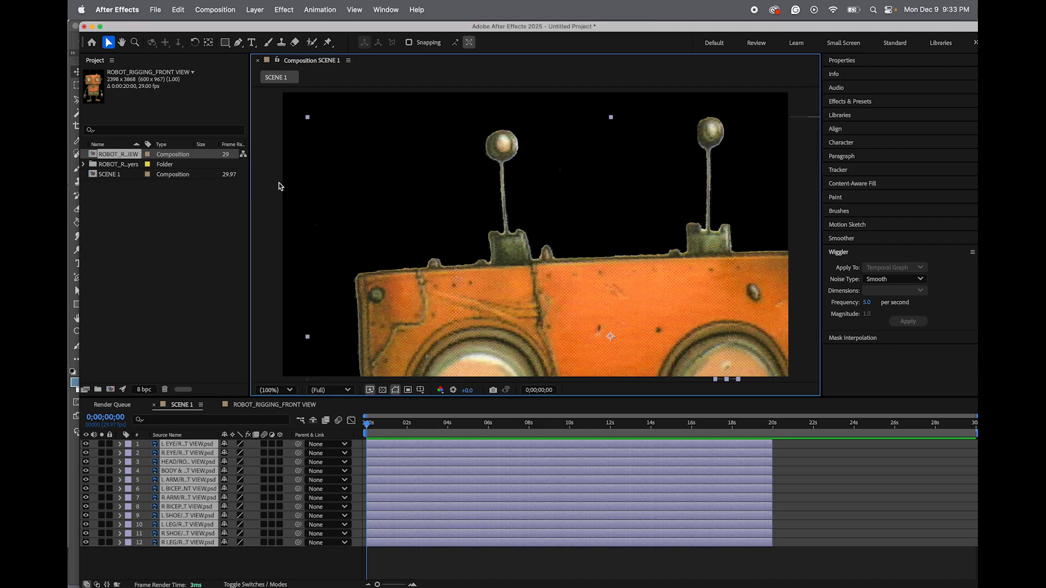
left_click(279, 390)
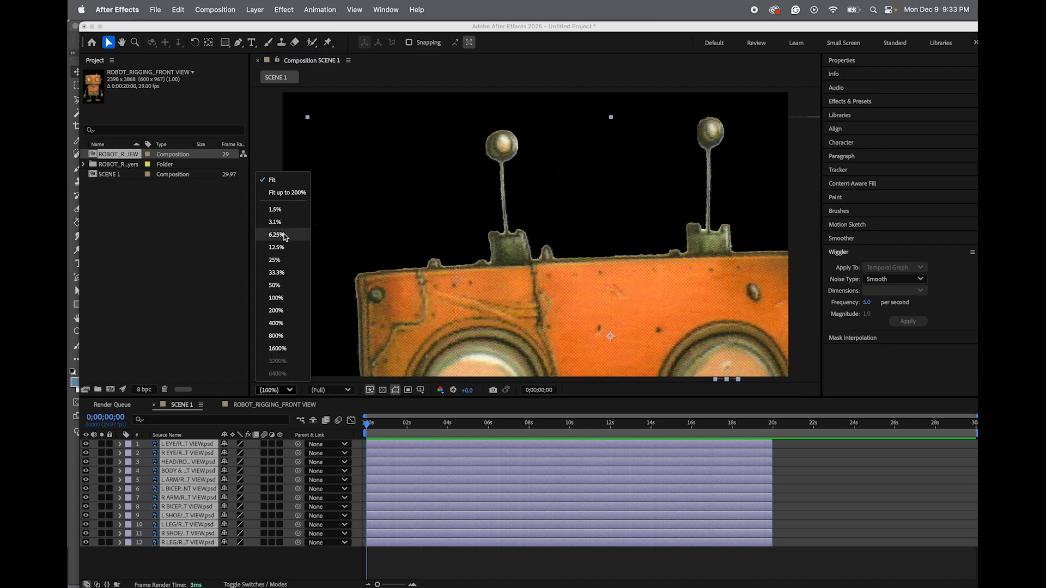
left_click(275, 285)
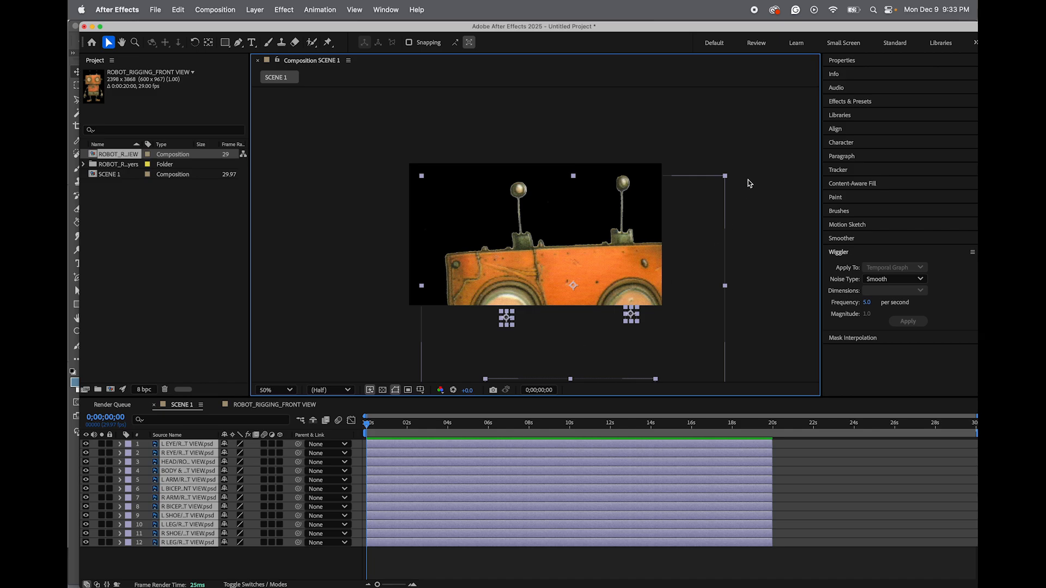
Try to shrink all the selected robot layers together, reposition the head and delete the layers, undoing each change
left_click_drag(726, 178, 570, 217)
left_click_drag(581, 280, 553, 226)
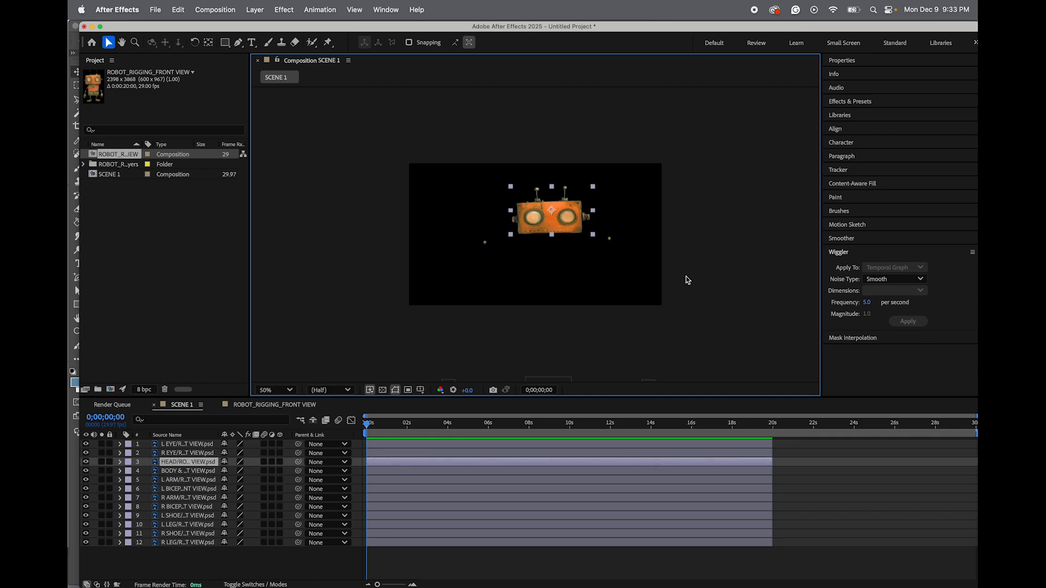
key("super+z")
key("super+z")
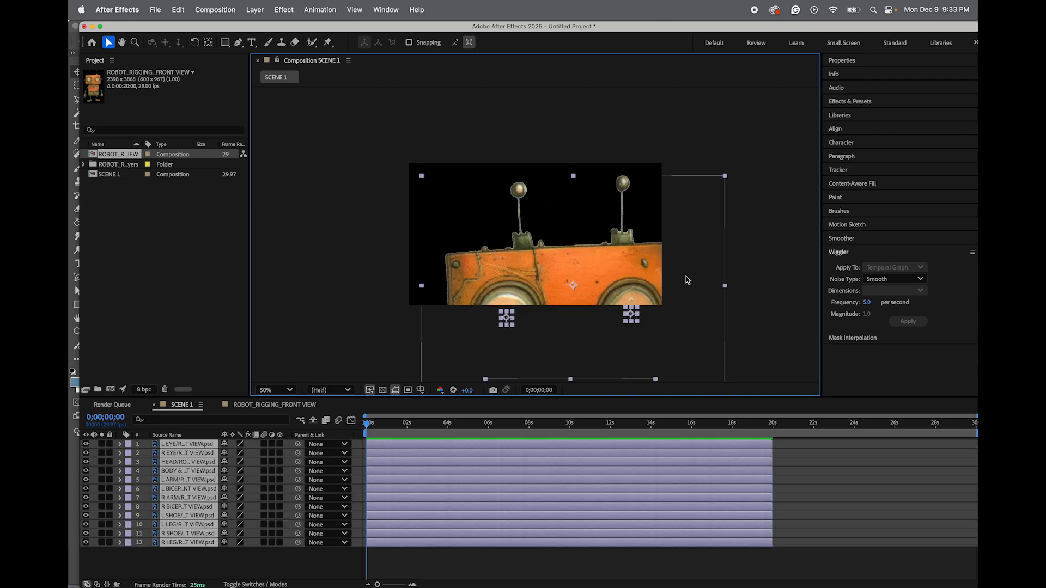
key("Delete")
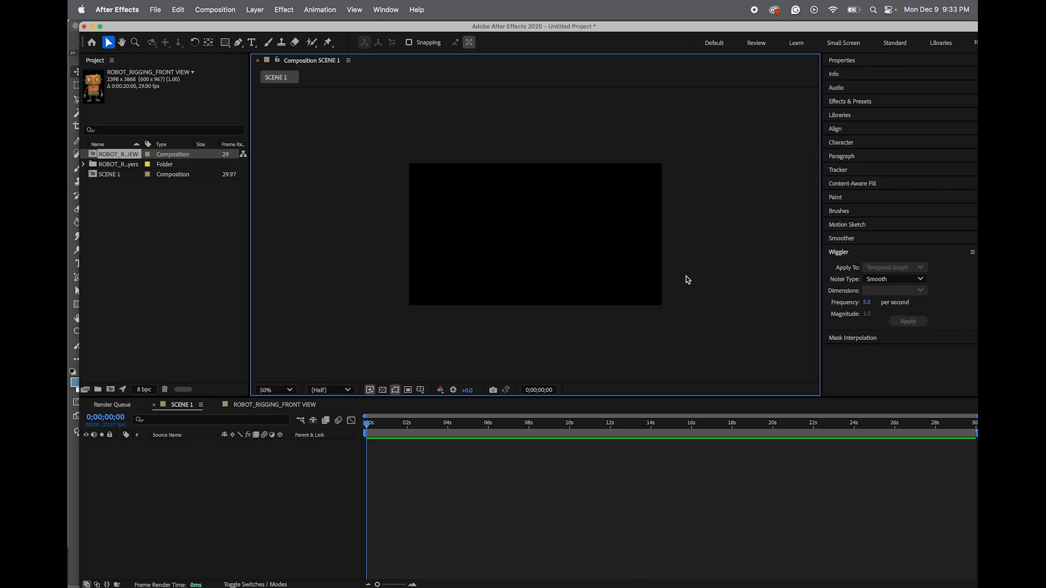
key("super+z")
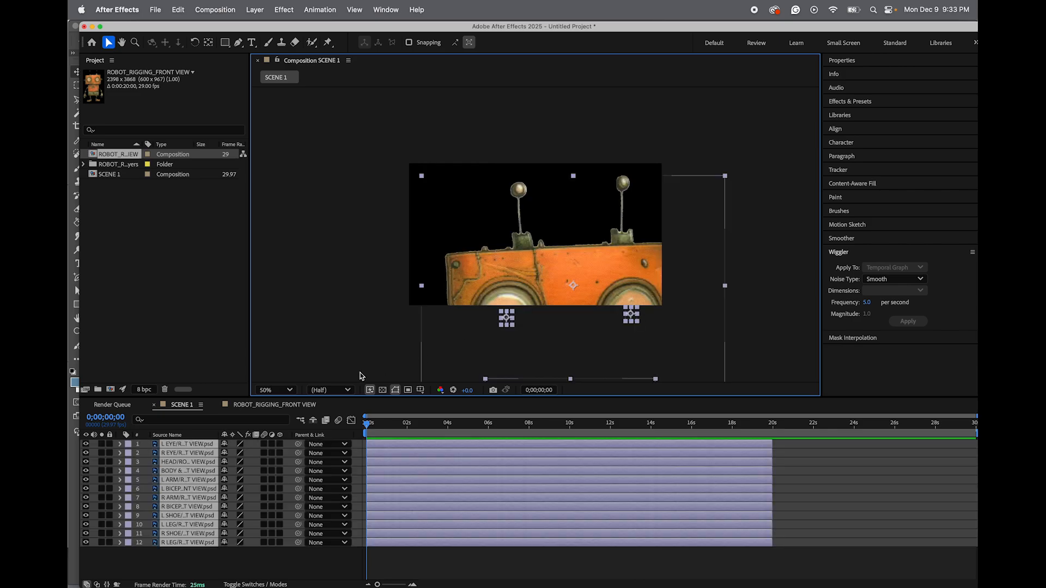
Parent all the other robot layers to BODY & NECK and widen the source name column to show the full layer names
left_click(205, 560)
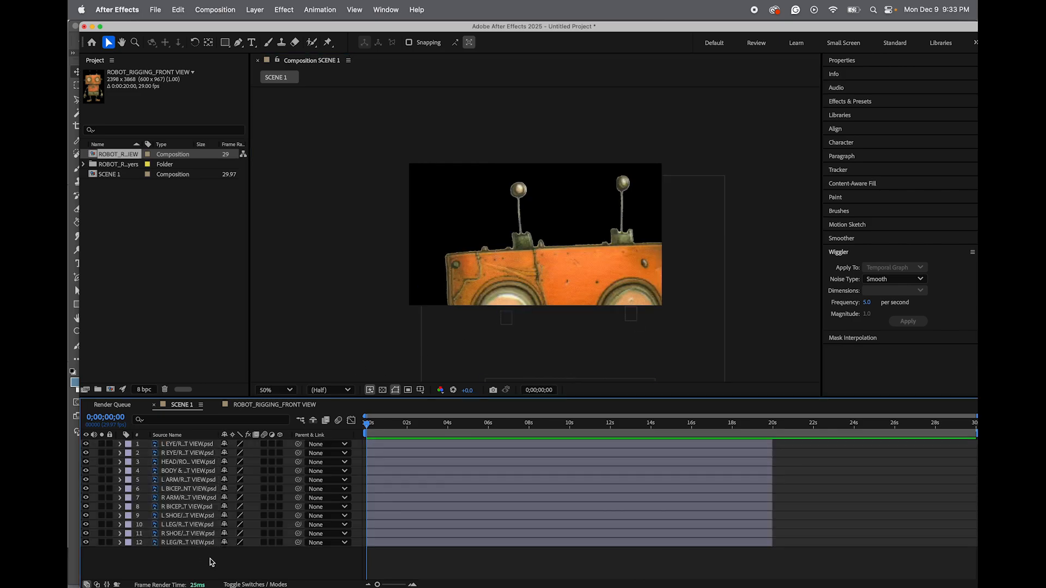
left_click_drag(212, 562, 185, 444)
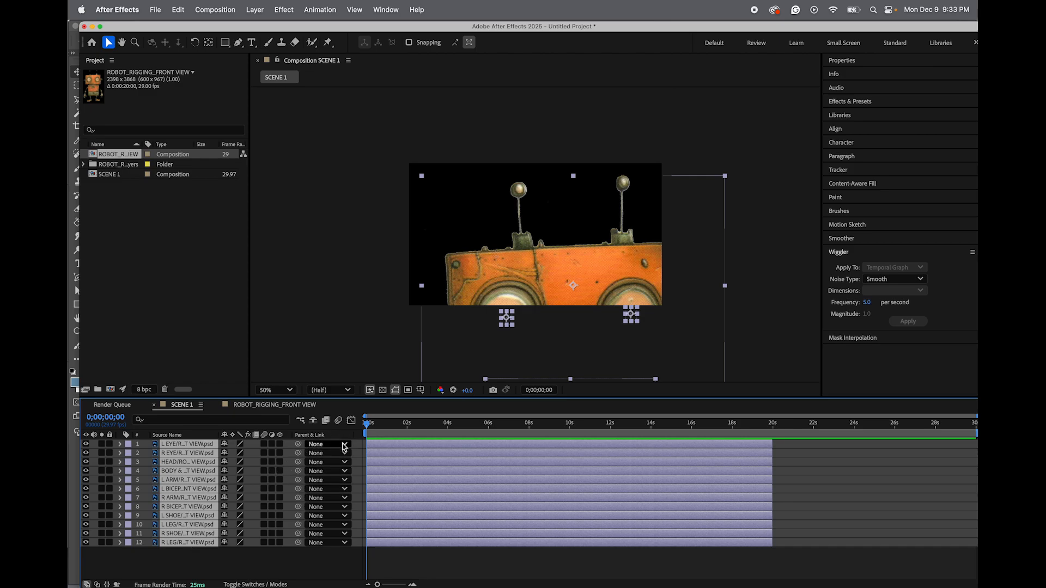
left_click(345, 445)
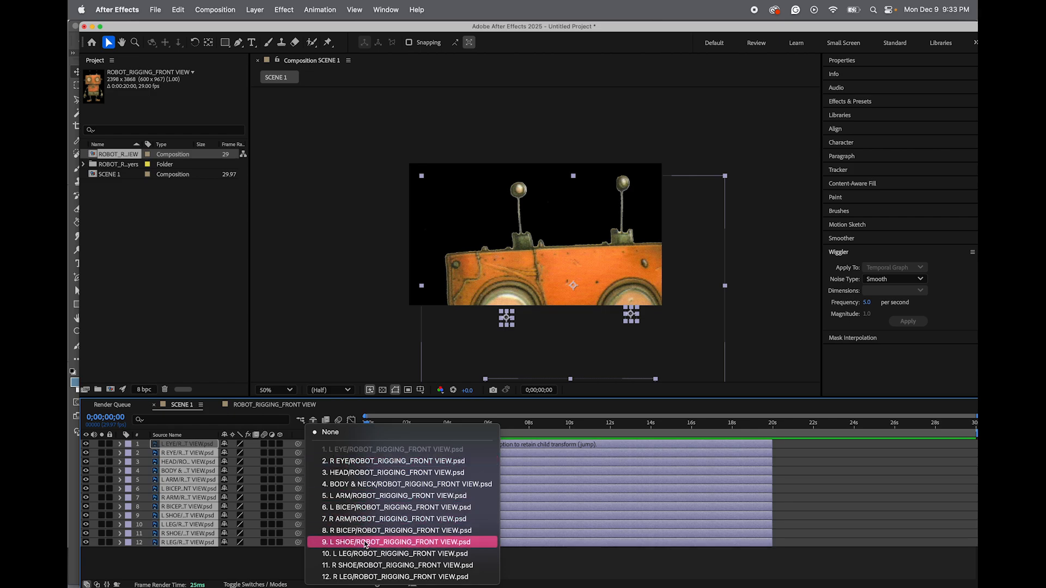
left_click(370, 489)
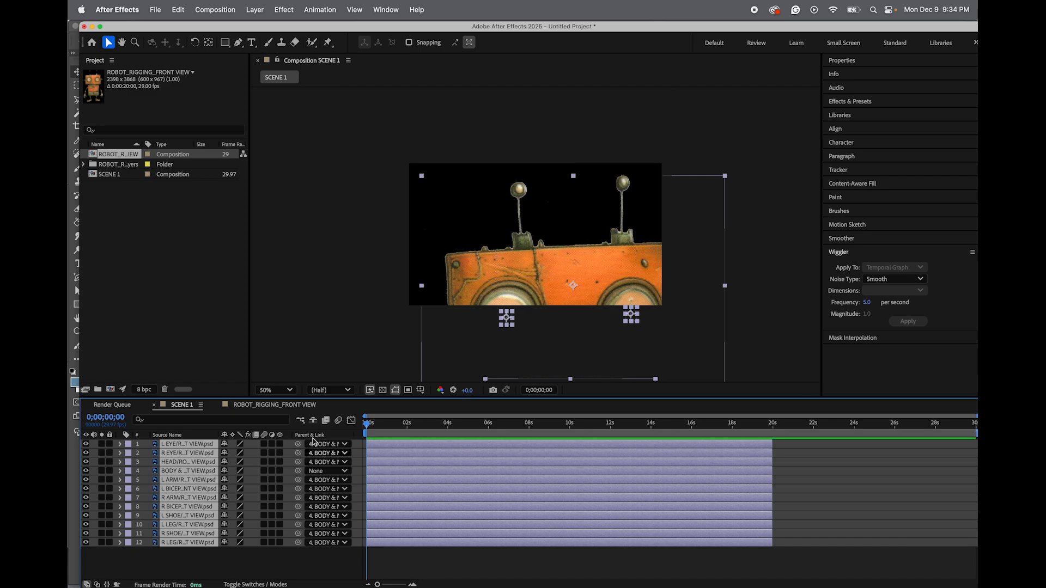
left_click(309, 573)
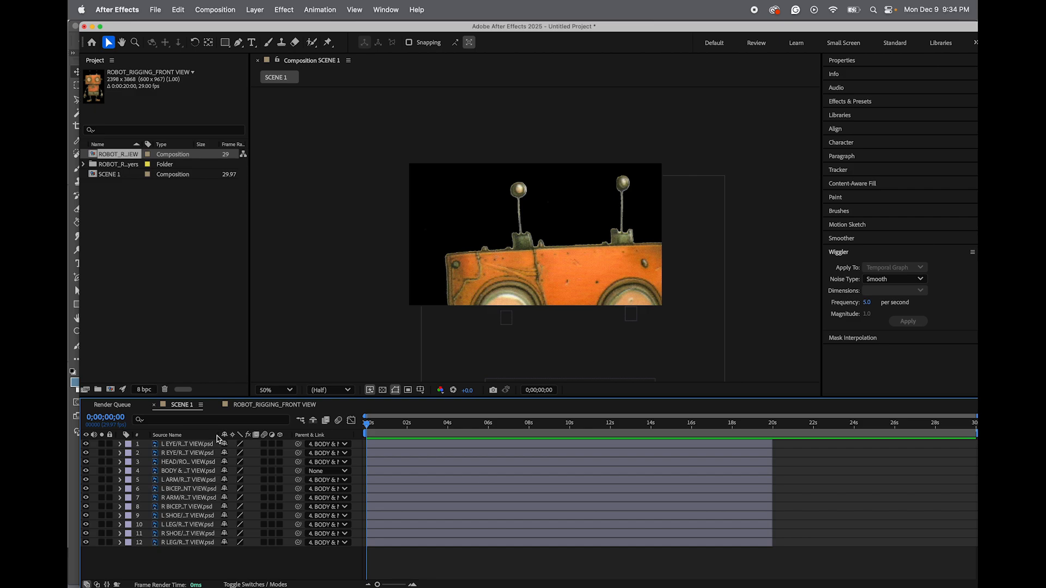
left_click_drag(219, 435, 289, 434)
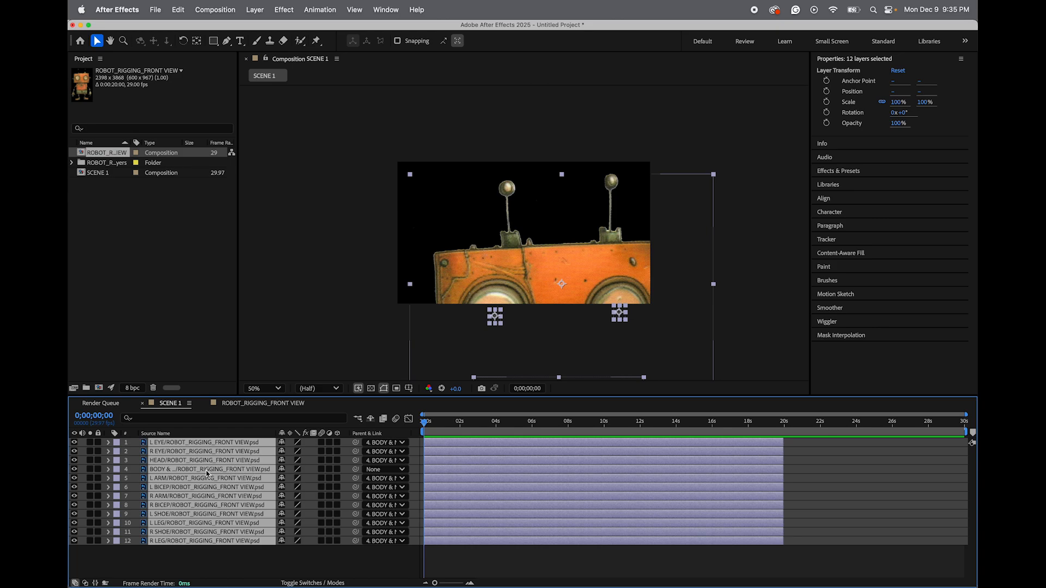
Scale the BODY & NECK layer to 25% and place the robot in the left part of the frame at about 484, 651
left_click(273, 566)
left_click(208, 470)
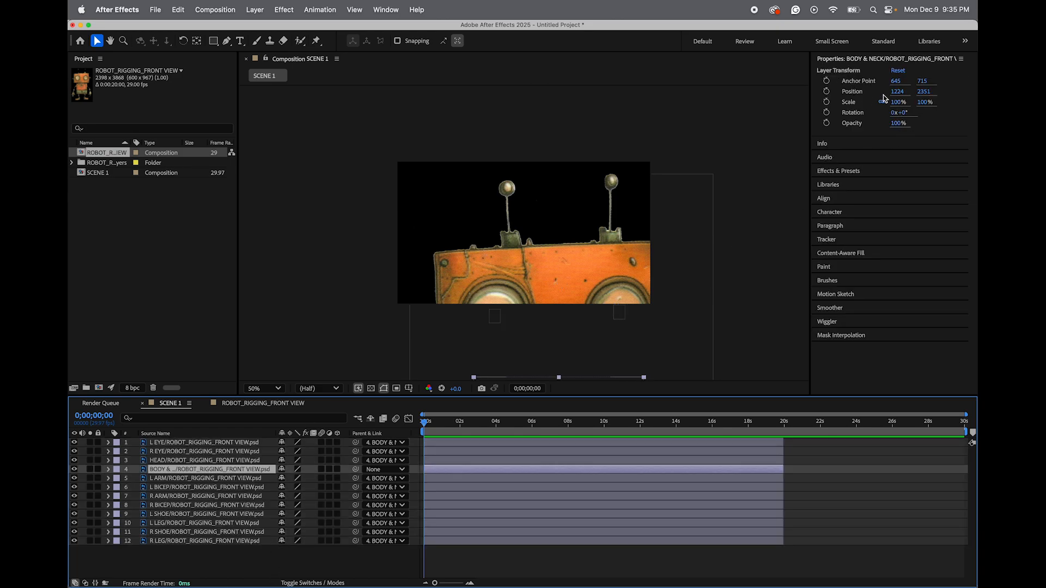
left_click_drag(898, 105, 325, 89)
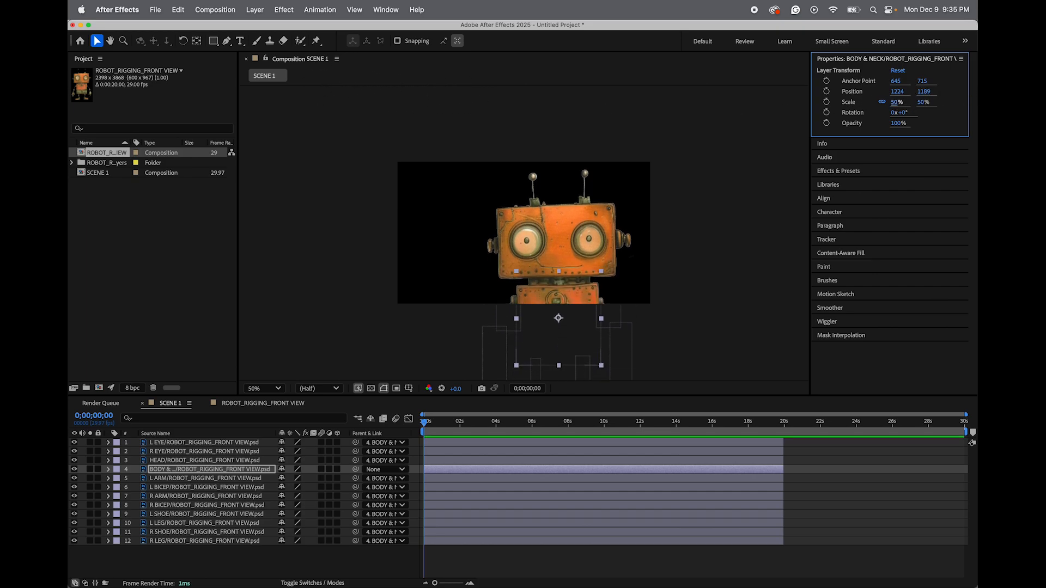
left_click_drag(894, 101, 888, 100)
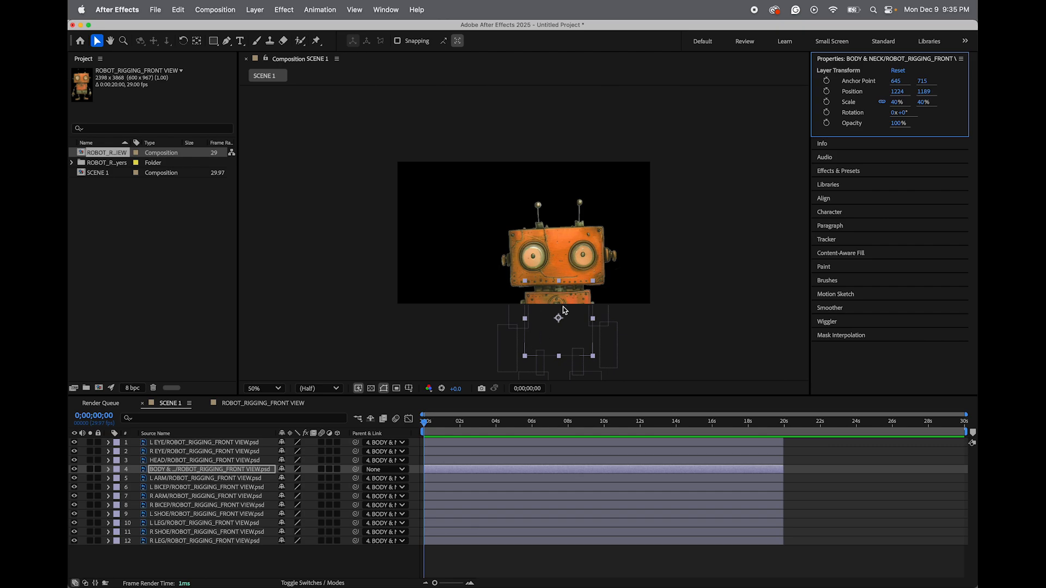
left_click_drag(920, 105, 626, 143)
left_click_drag(571, 255, 472, 248)
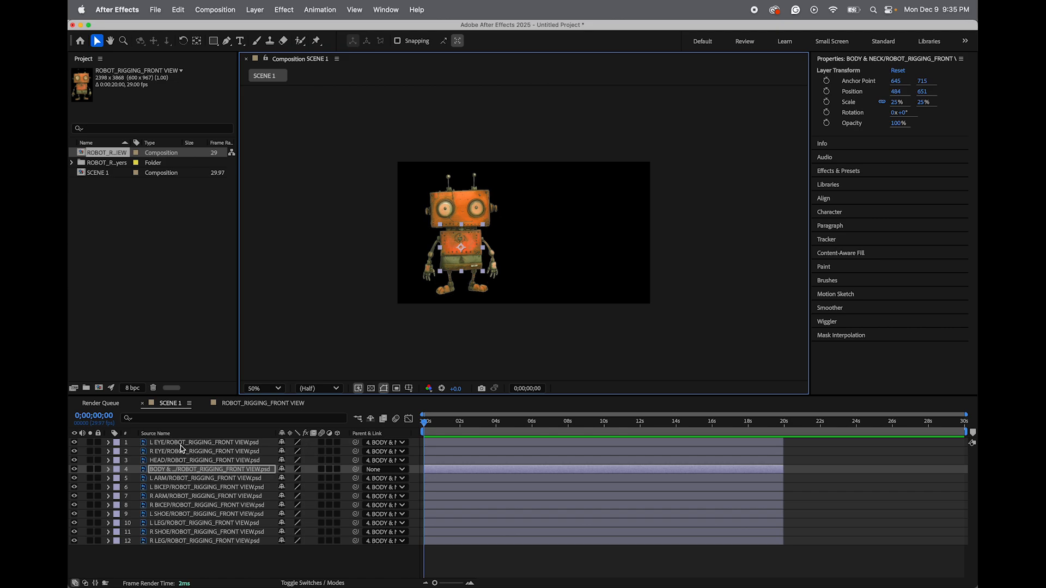
Change the parent of the L EYE and R EYE layers to the HEAD layer
left_click(163, 443)
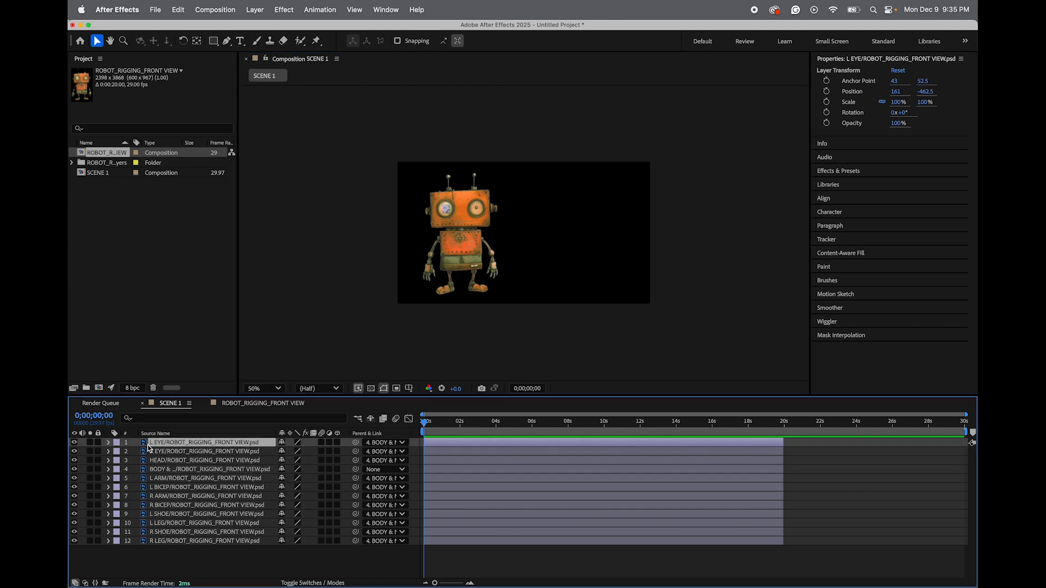
left_click(381, 442)
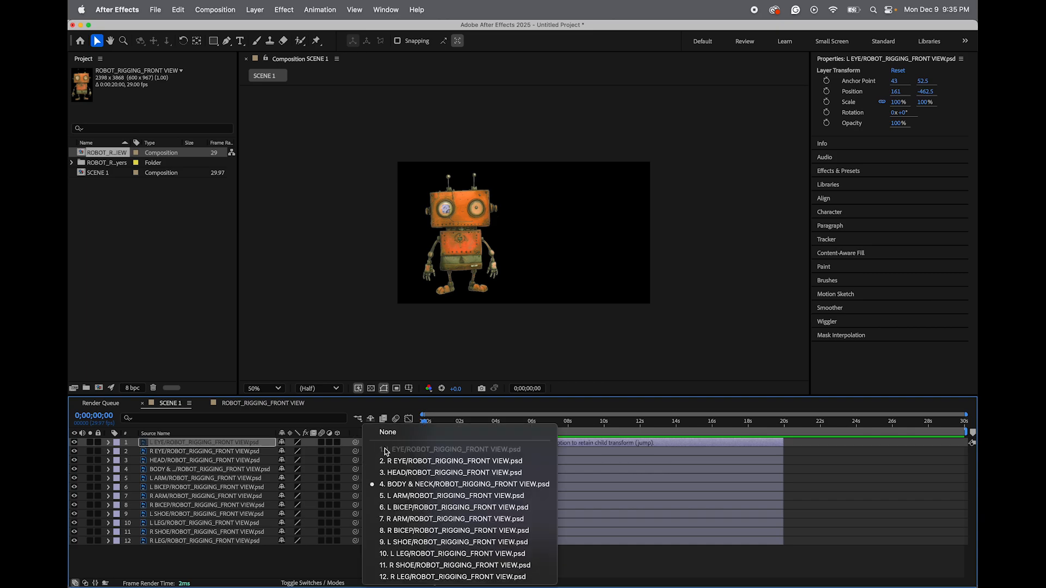
left_click(403, 473)
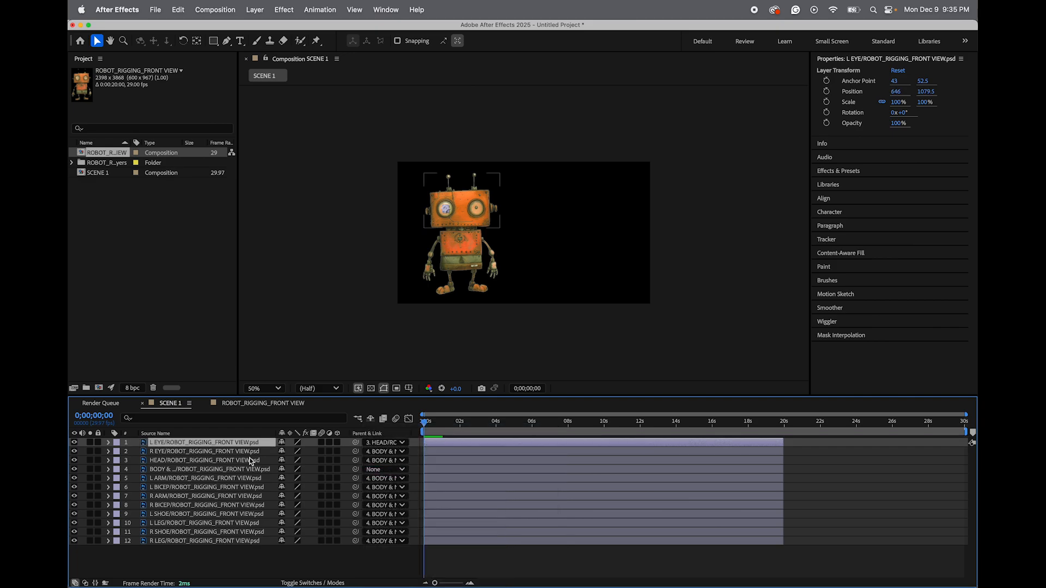
left_click(238, 452)
left_click(370, 451)
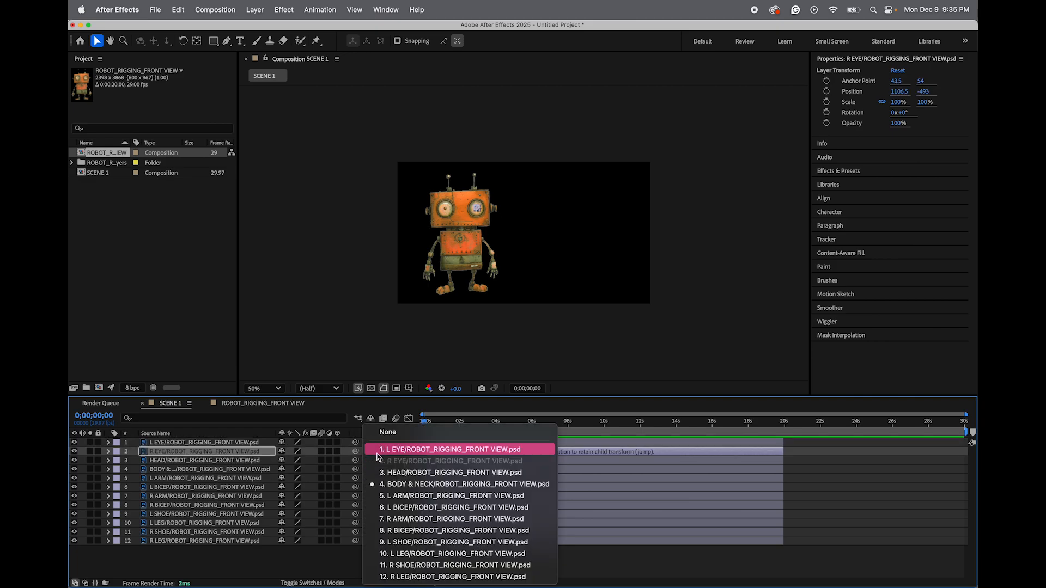
left_click(405, 472)
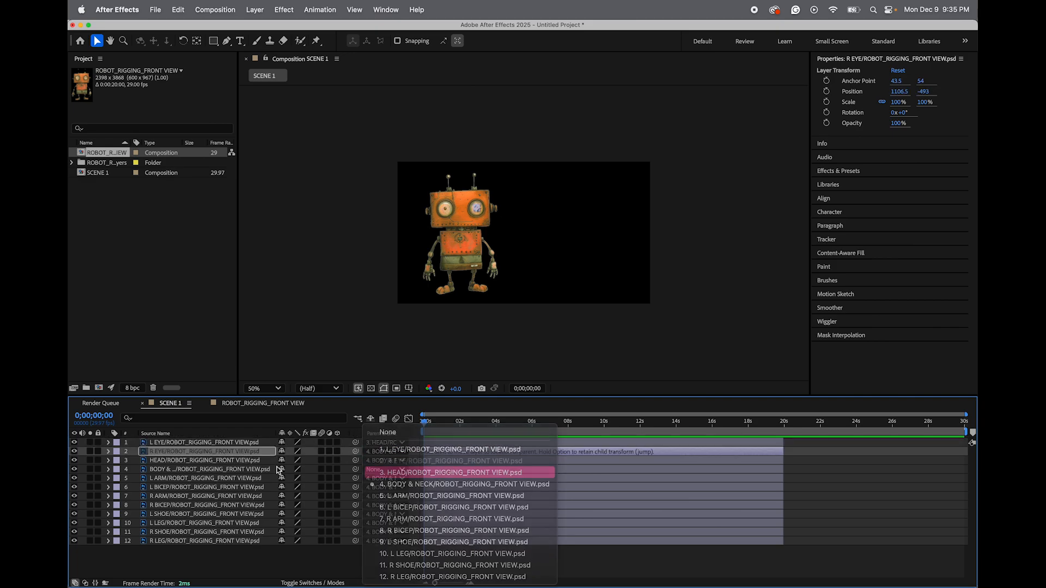
Rotate the HEAD layer to about -1x -200° to test how it turns around its anchor point
left_click(171, 462)
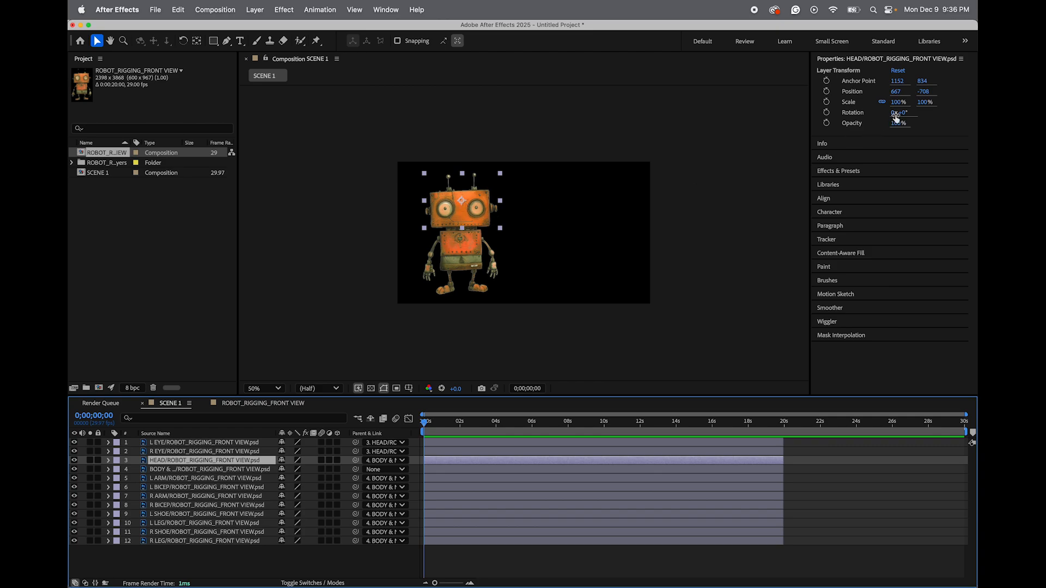
left_click_drag(902, 116, 634, 139)
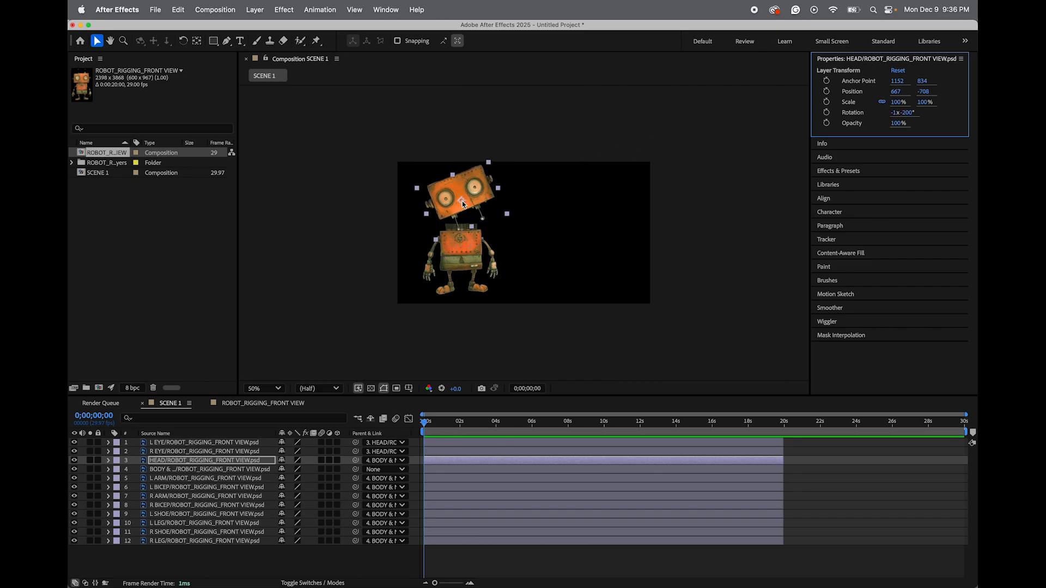
Undo the head's test rotation and move the HEAD layer's anchor point down to the neck joint at about 1152, 1634
key("super+z")
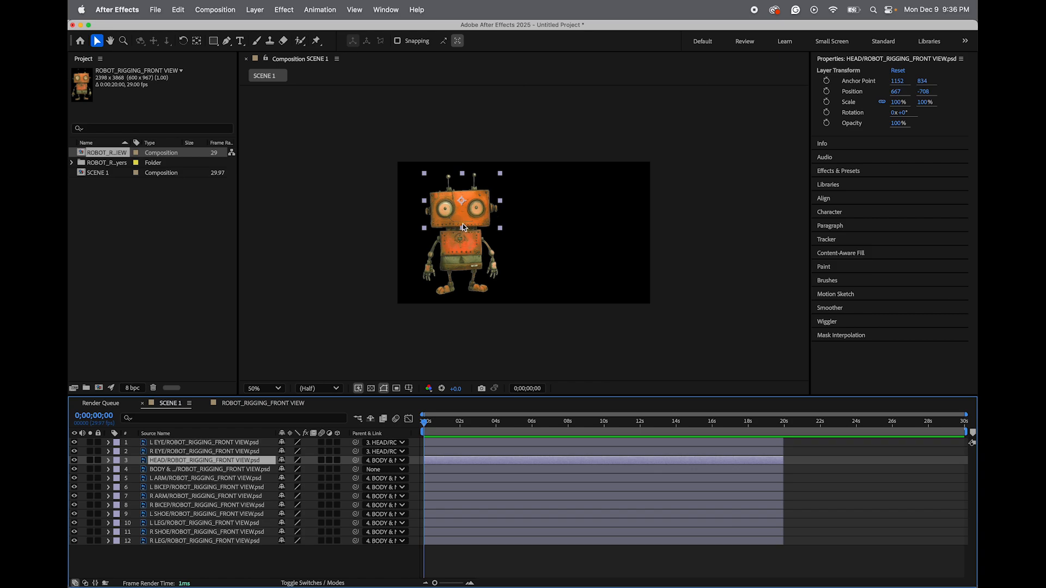
left_click(197, 41)
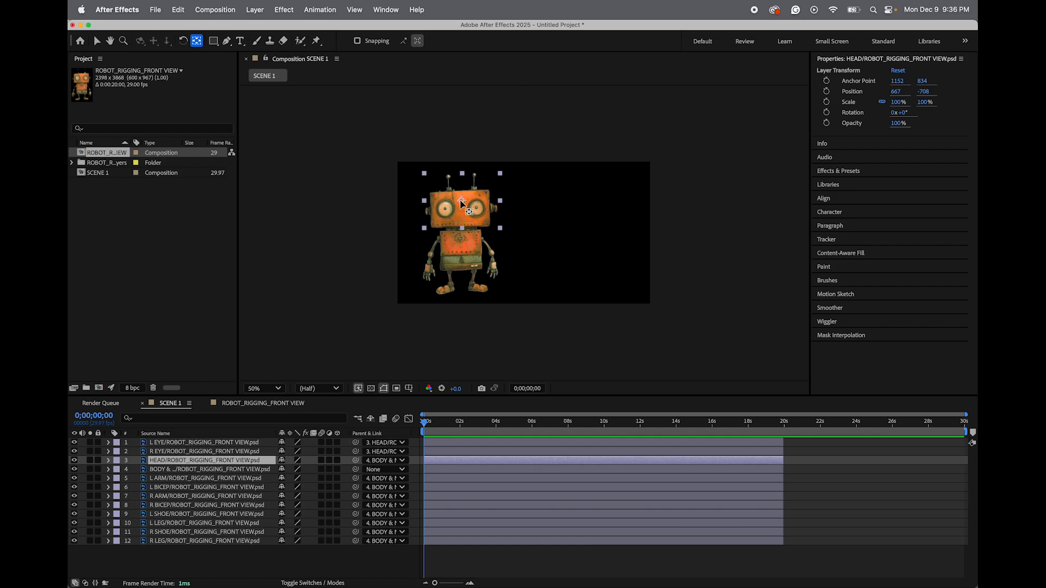
left_click_drag(460, 204, 462, 226)
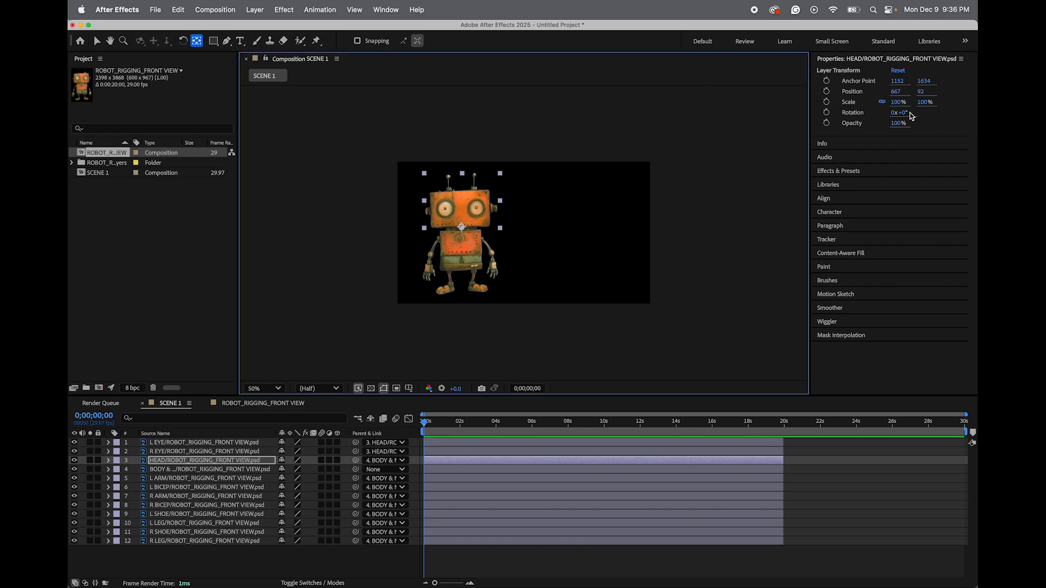
Rotate the HEAD layer to about 1° around its neck pivot and check the anchor points of the R EYE and L EYE layers
mouse_move(903, 114)
left_mouse_down()
mouse_move(904, 103)
mouse_move(894, 111)
mouse_move(939, 138)
mouse_move(932, 129)
mouse_move(958, 195)
mouse_move(960, 182)
mouse_move(924, 179)
mouse_move(959, 182)
mouse_move(960, 191)
mouse_move(905, 138)
mouse_move(896, 112)
mouse_move(906, 107)
mouse_move(914, 120)
left_mouse_up()
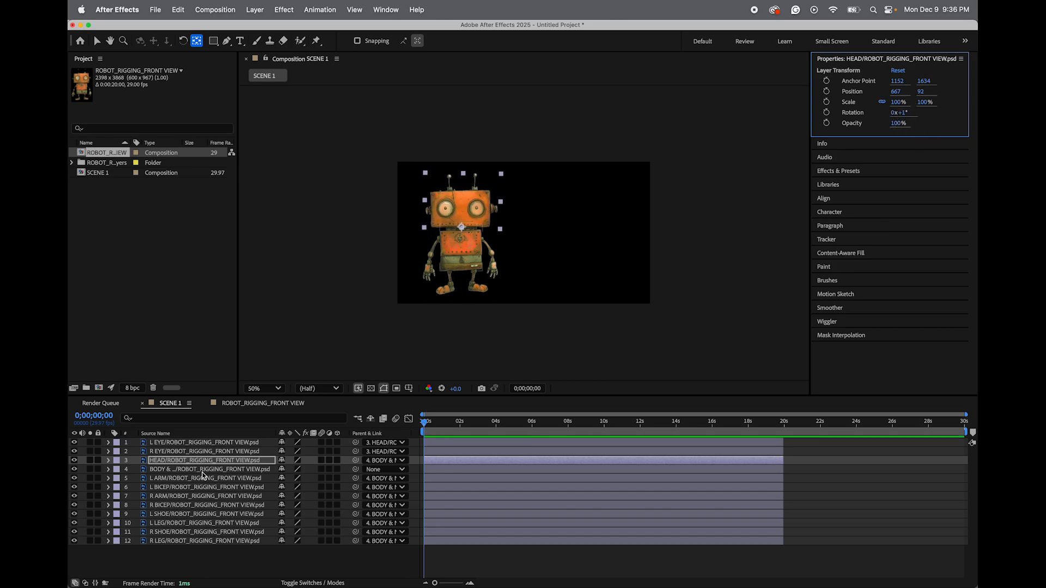
left_click(161, 452)
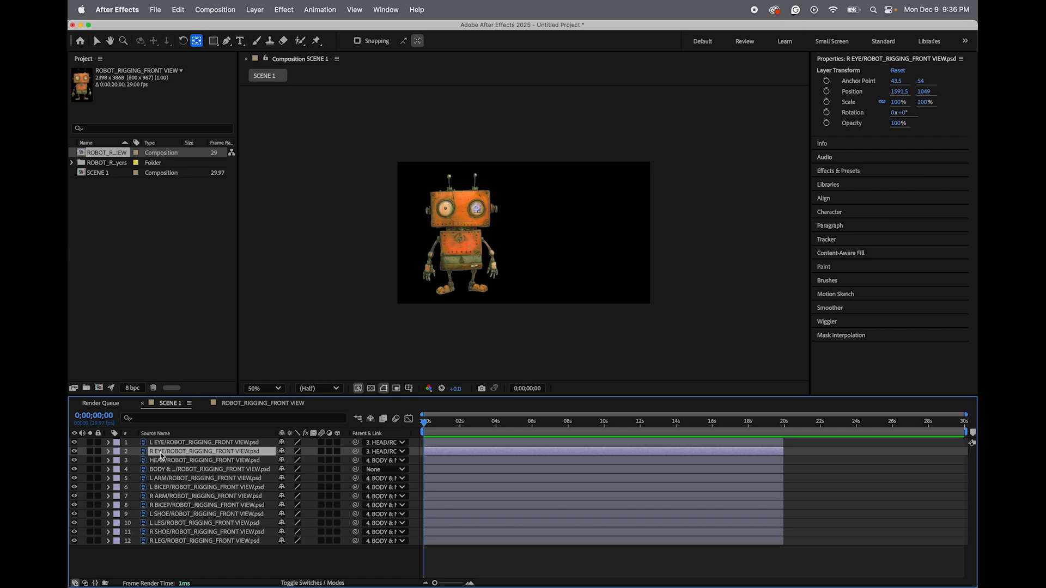
left_click(161, 443)
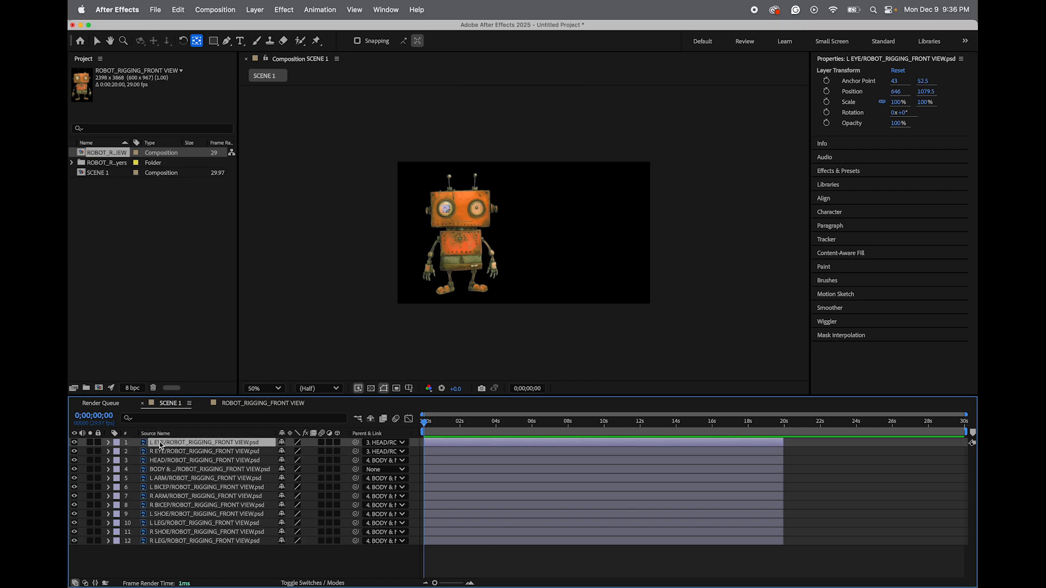
Change the parent of the L ARM layer to the L BICEP layer
left_click(161, 479)
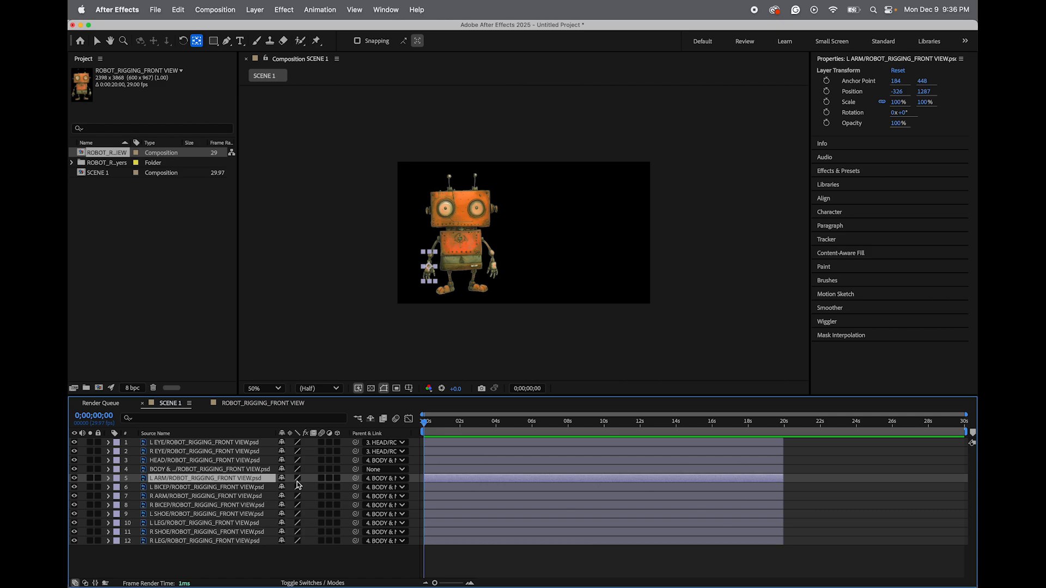
left_click(376, 479)
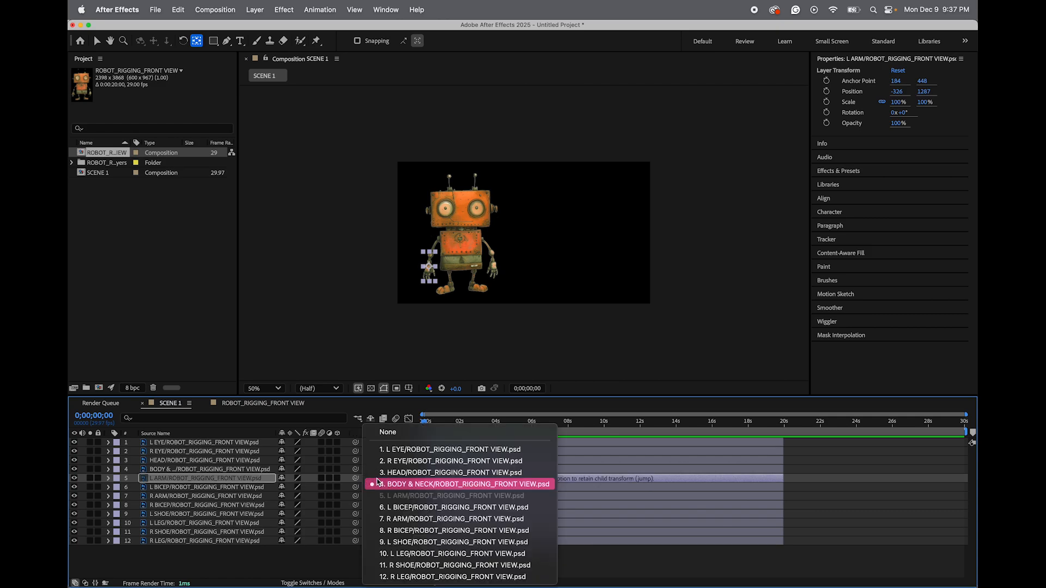
left_click(396, 508)
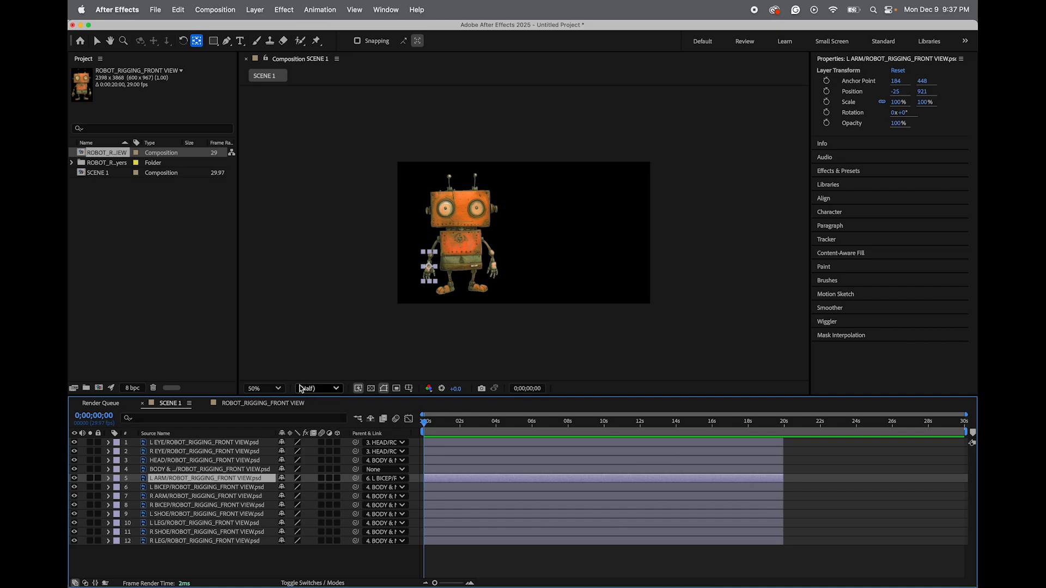
Move the L ARM anchor point up to the elbow at about 238, 80, test the arm's rotation at about -128° and undo the turn
left_click(277, 389)
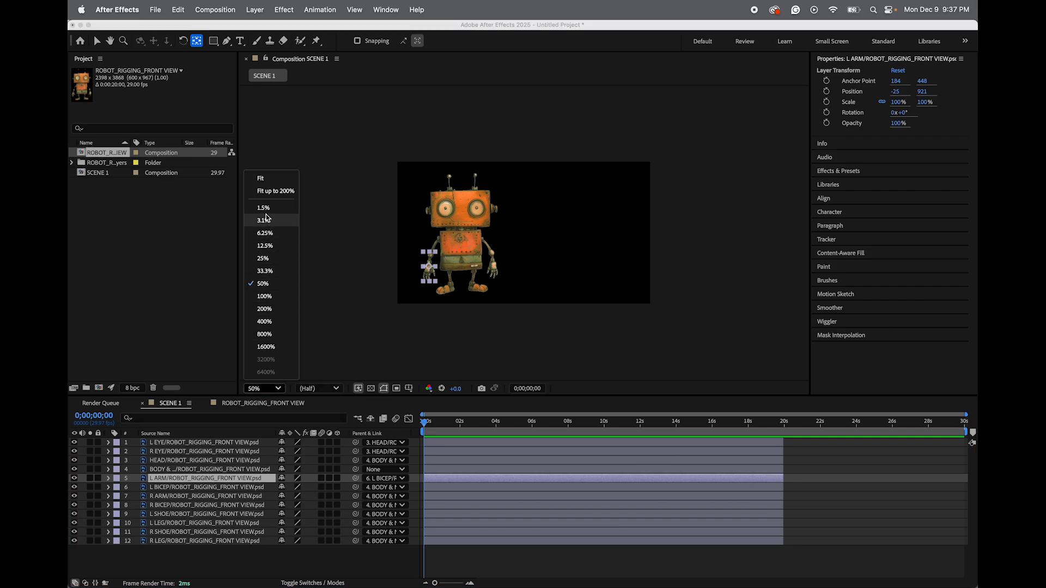
left_click(266, 322)
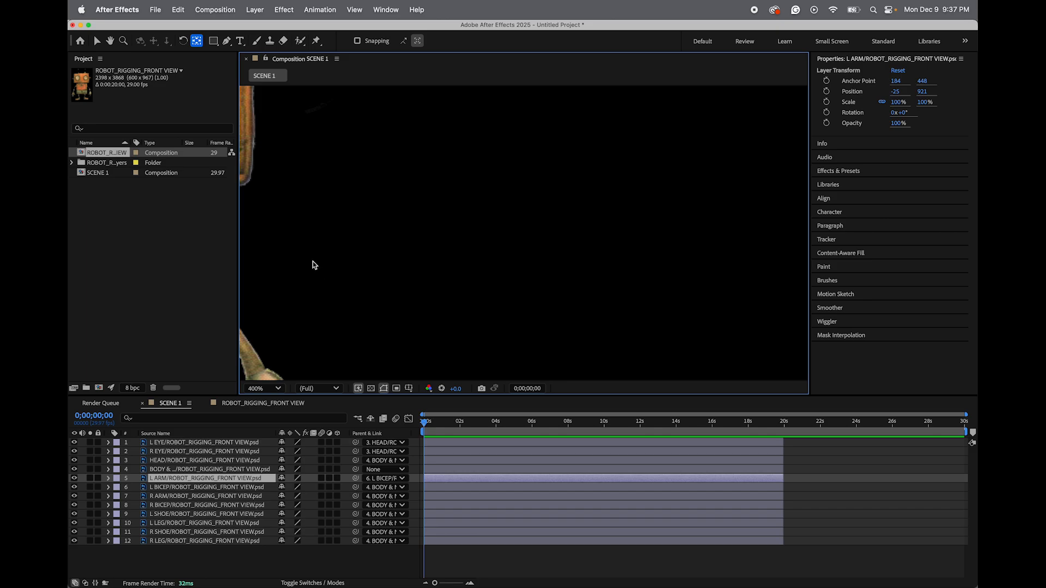
left_click(110, 41)
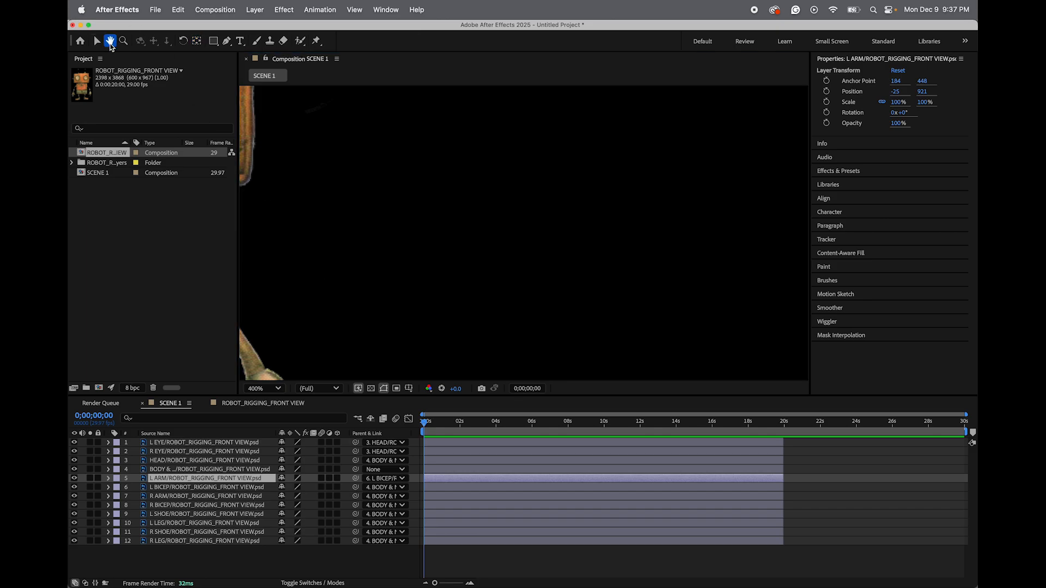
left_click_drag(281, 305, 661, 220)
left_click_drag(207, 354, 489, 214)
left_click(196, 42)
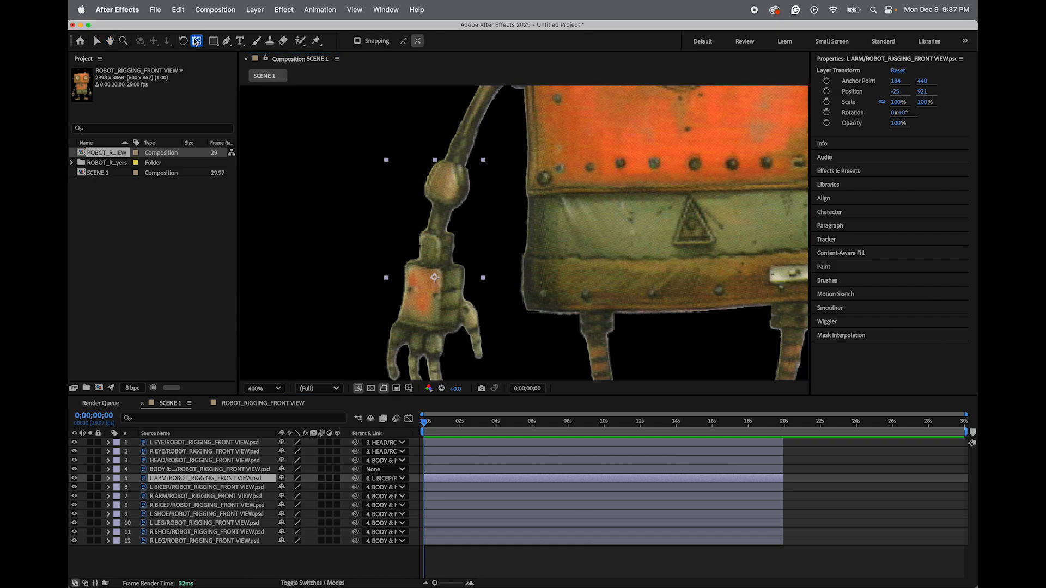
left_click_drag(435, 279, 448, 182)
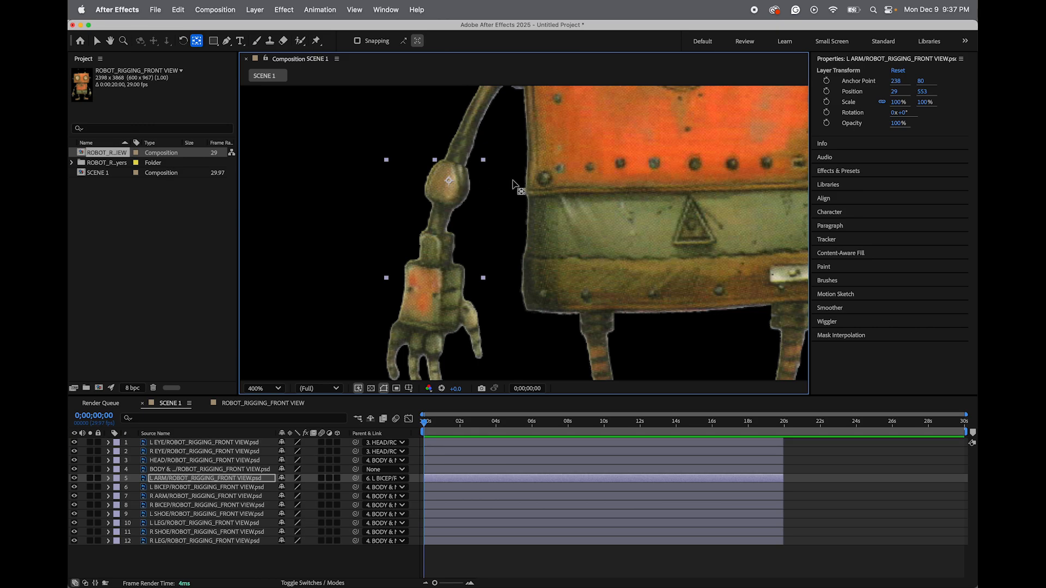
left_click_drag(904, 117, 778, 142)
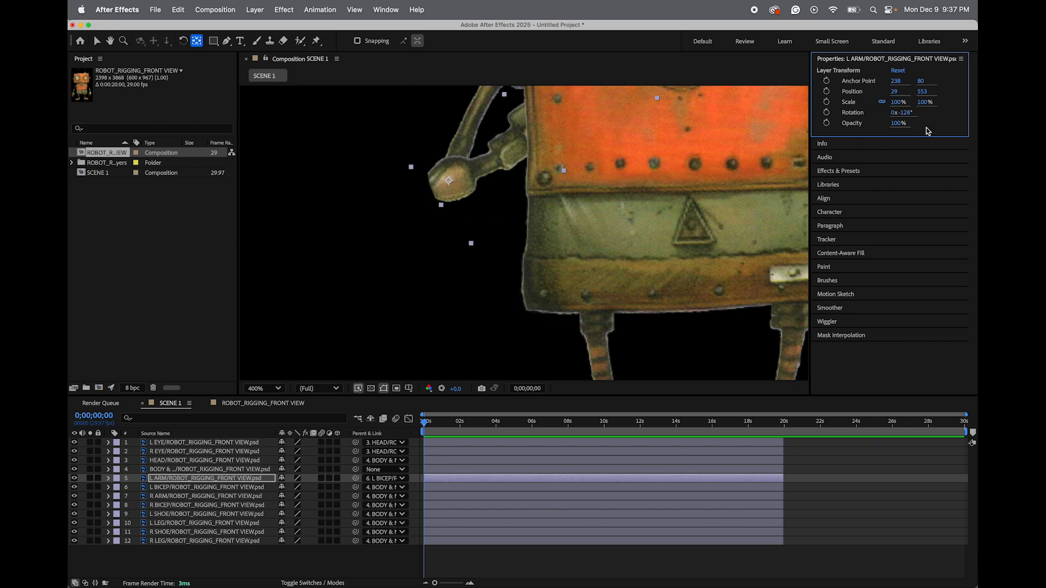
key("super+z")
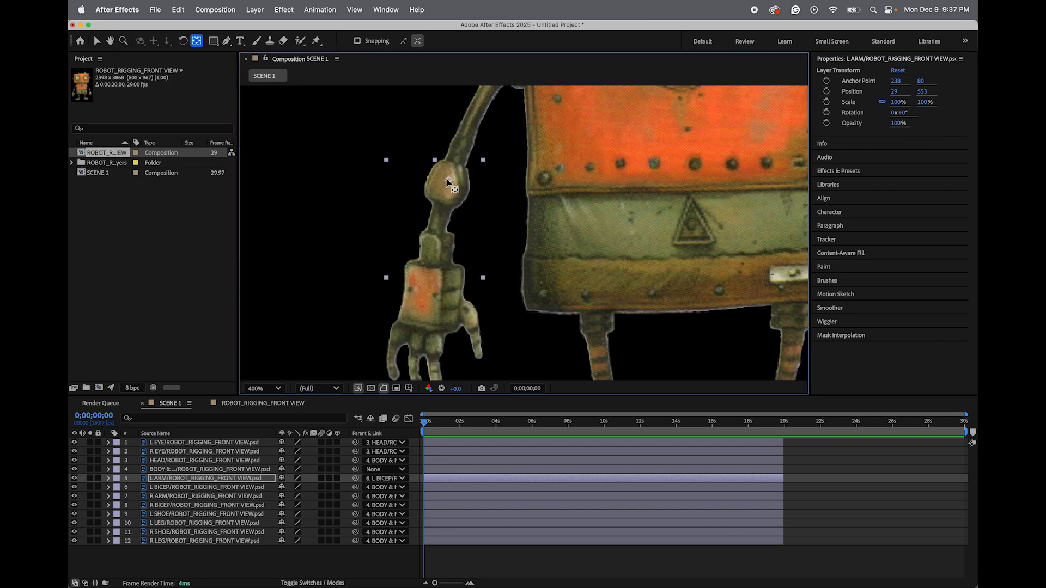
Move the L ARM anchor point to the top of the elbow ball at about 258, 24 and rotate the arm to about 1°
left_click_drag(447, 182, 452, 164)
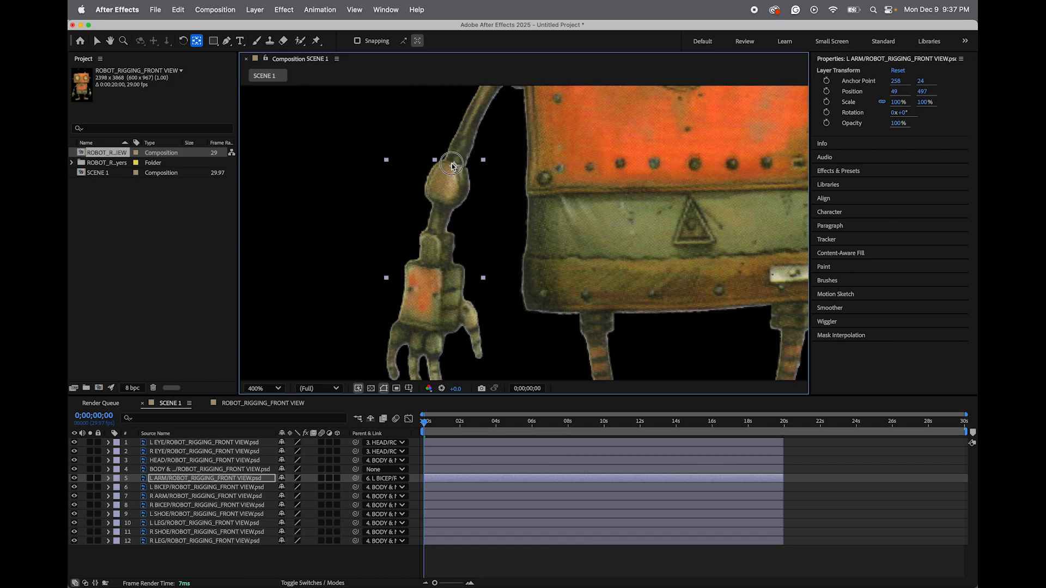
mouse_move(901, 112)
left_mouse_down()
mouse_move(939, 114)
mouse_move(892, 119)
mouse_move(941, 117)
mouse_move(888, 122)
mouse_move(919, 123)
left_mouse_up()
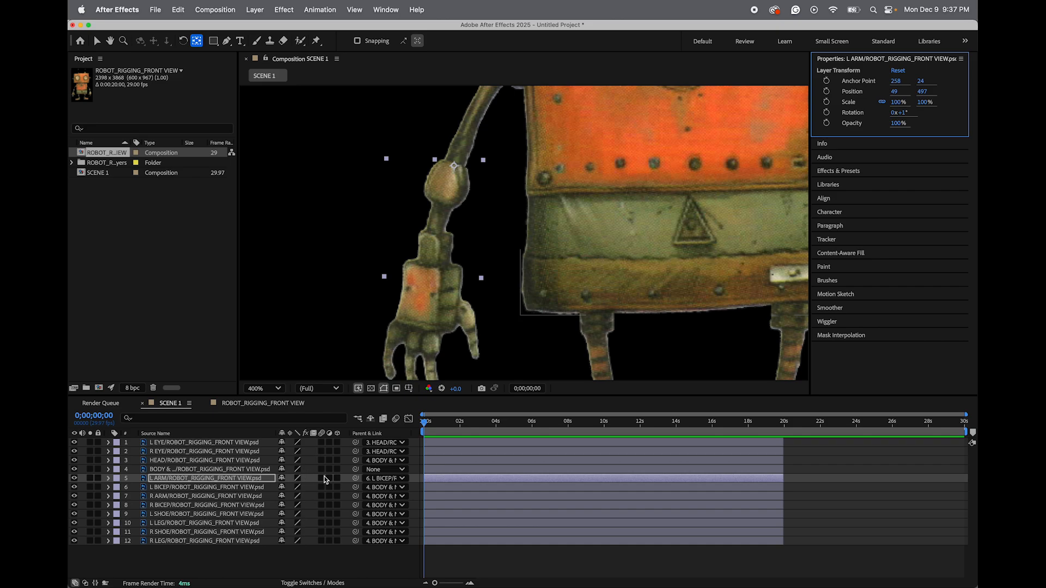
Move the L BICEP anchor point to the shoulder joint at about 325.5, 80, test its rotation at about 68° and undo the turn
left_click(174, 488)
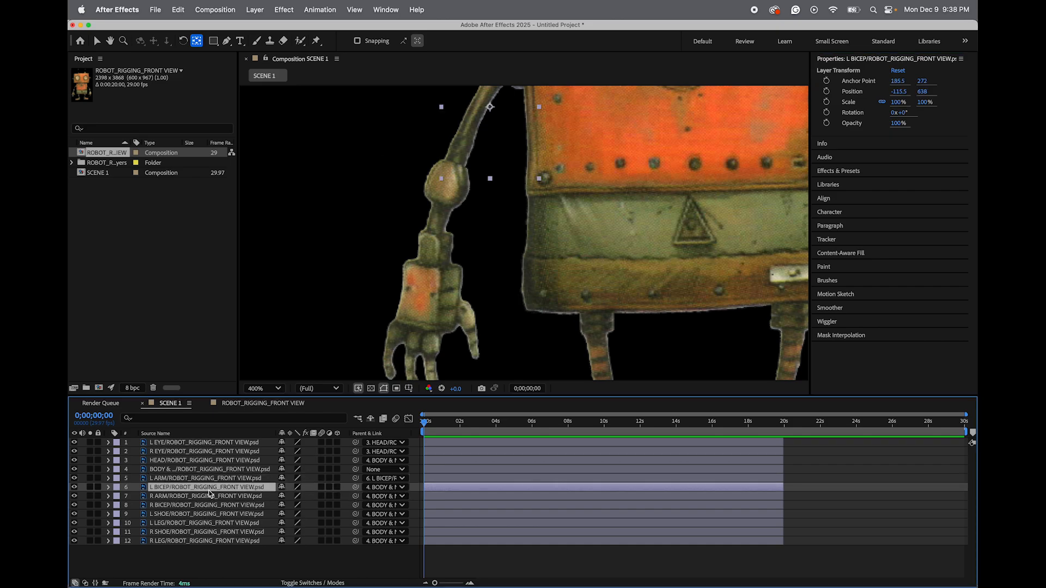
key("period")
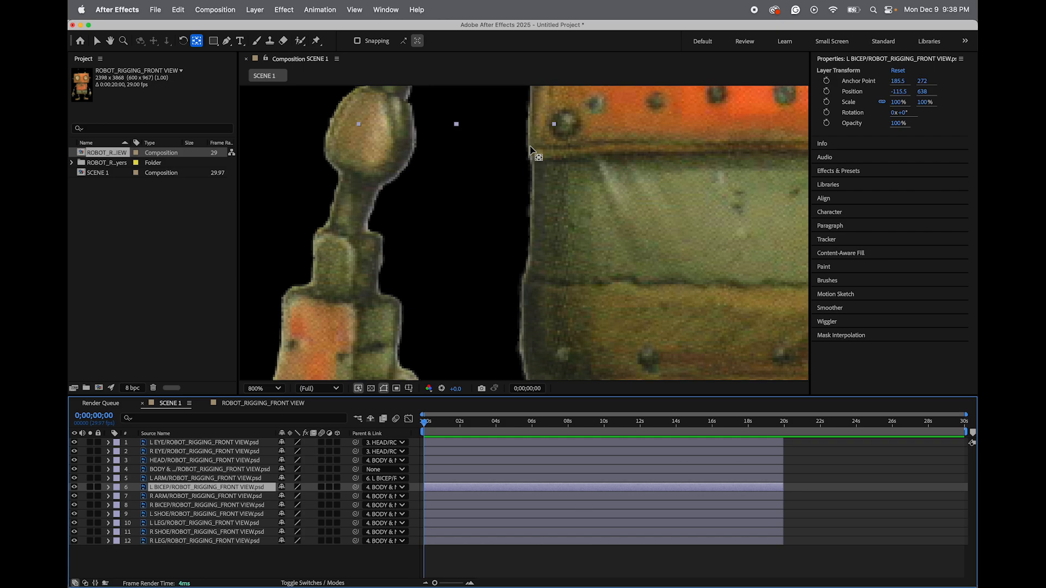
key("comma")
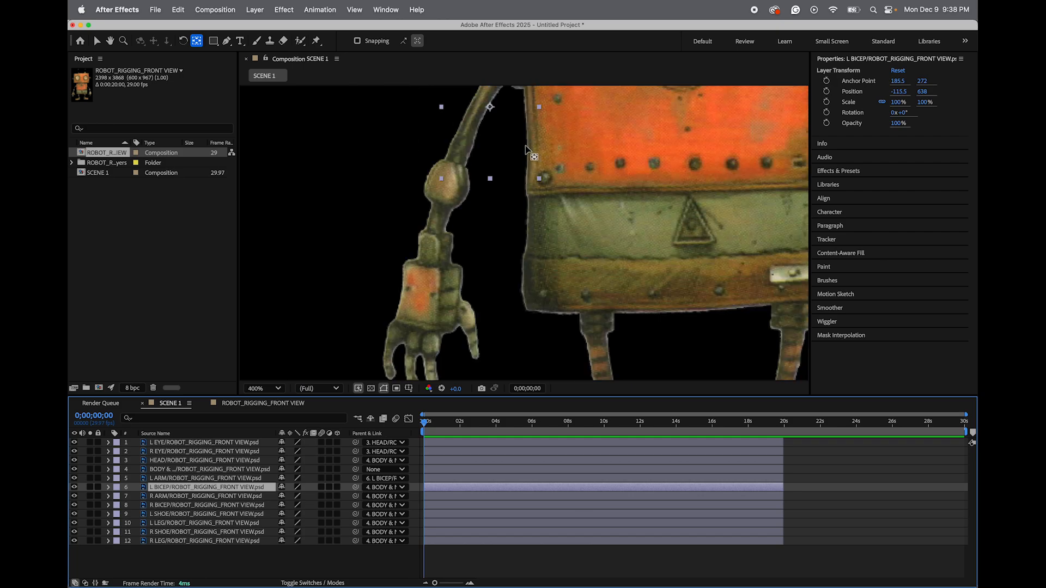
left_click(111, 41)
left_click_drag(390, 133, 337, 233)
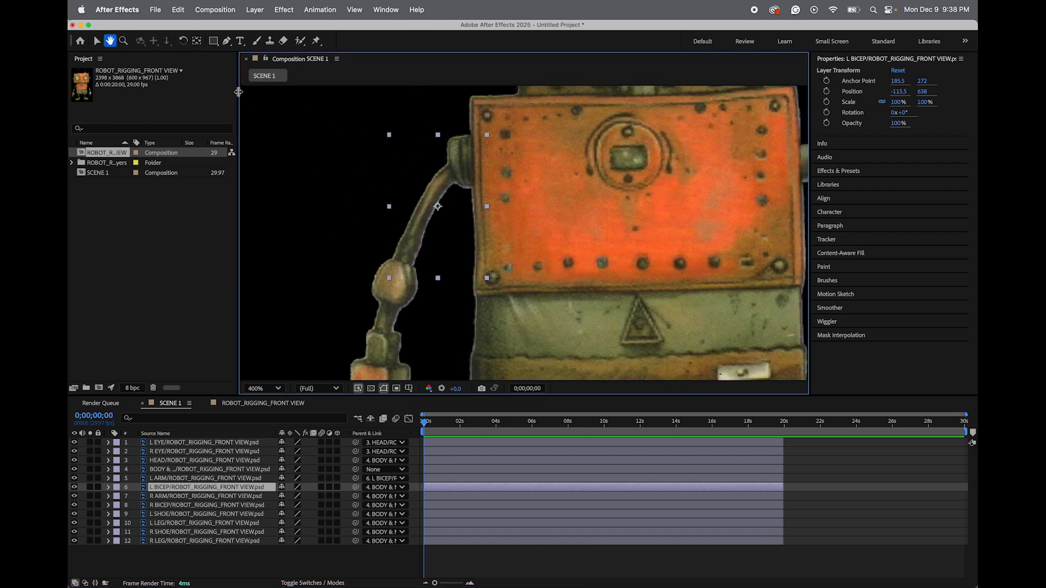
left_click(197, 41)
left_click_drag(438, 206, 474, 156)
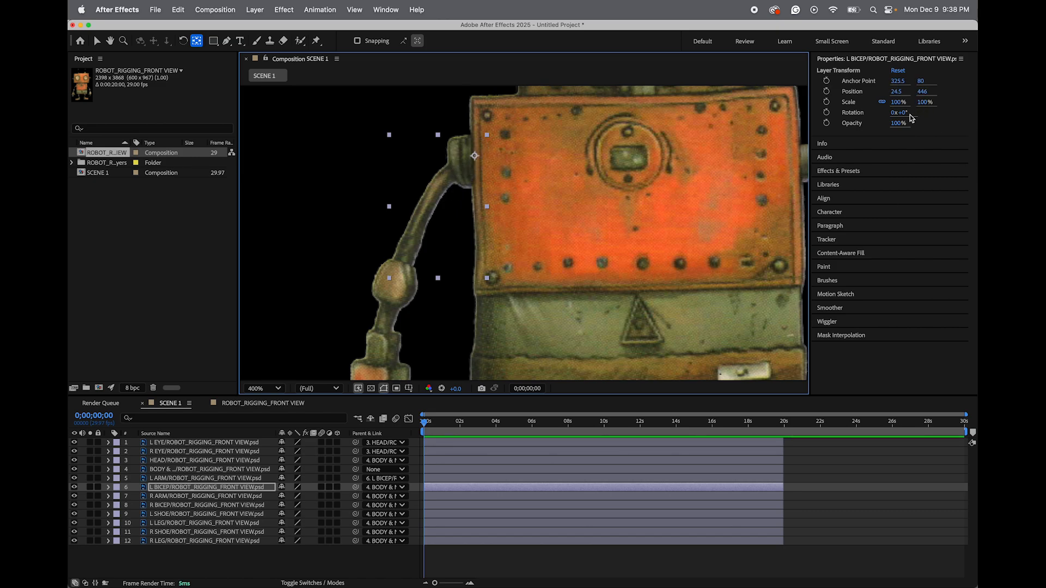
left_click_drag(904, 114, 948, 129)
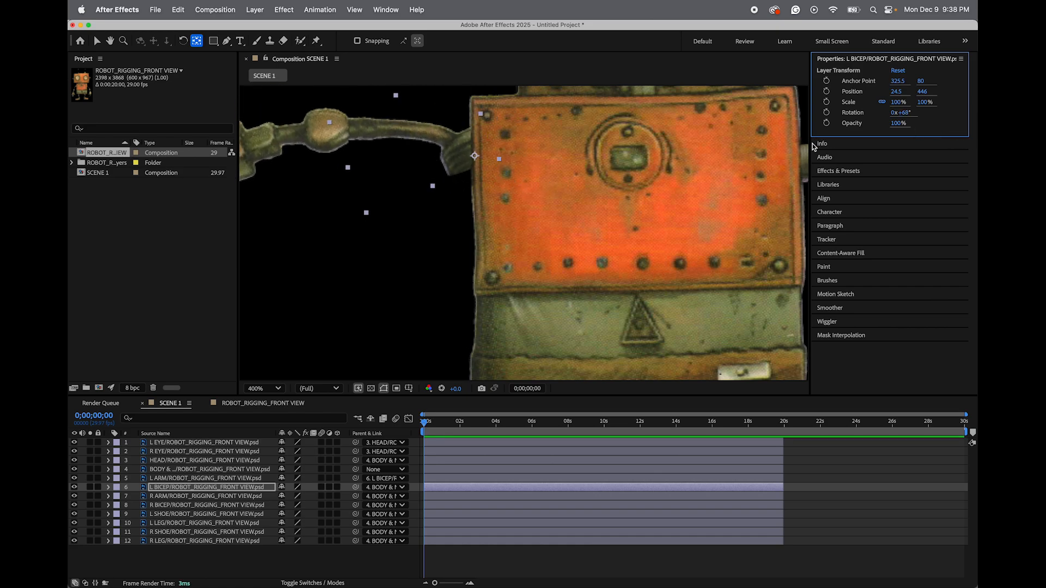
key("super+z")
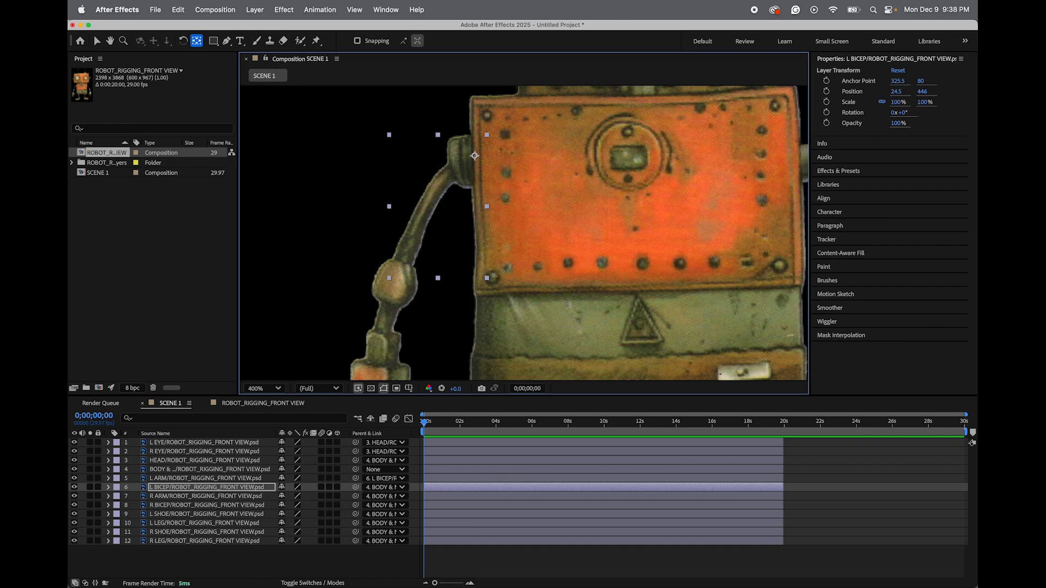
Change the parent of the R ARM layer to the R BICEP layer
left_click(110, 41)
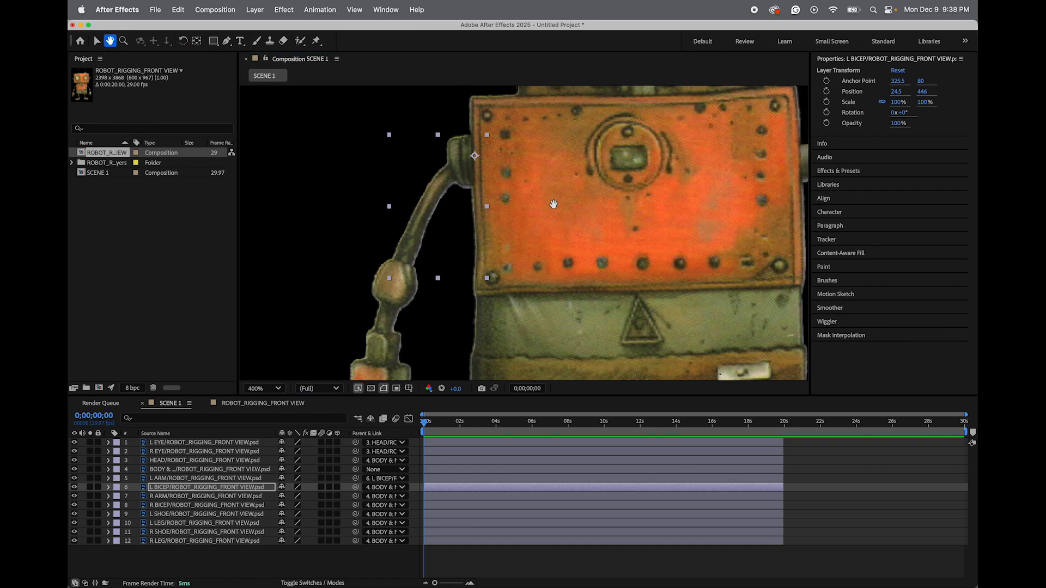
left_click_drag(662, 204, 451, 213)
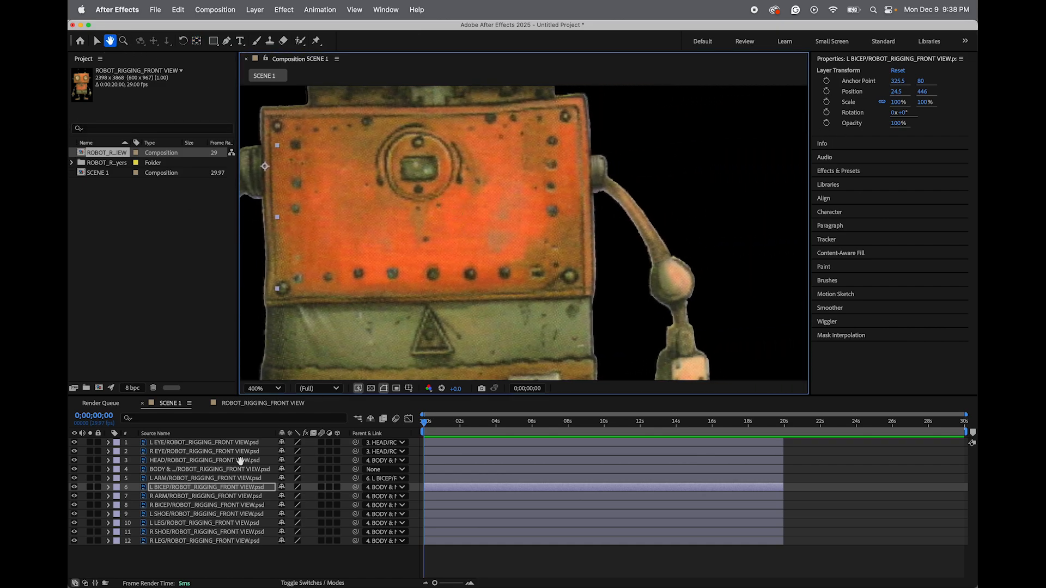
left_click(160, 509)
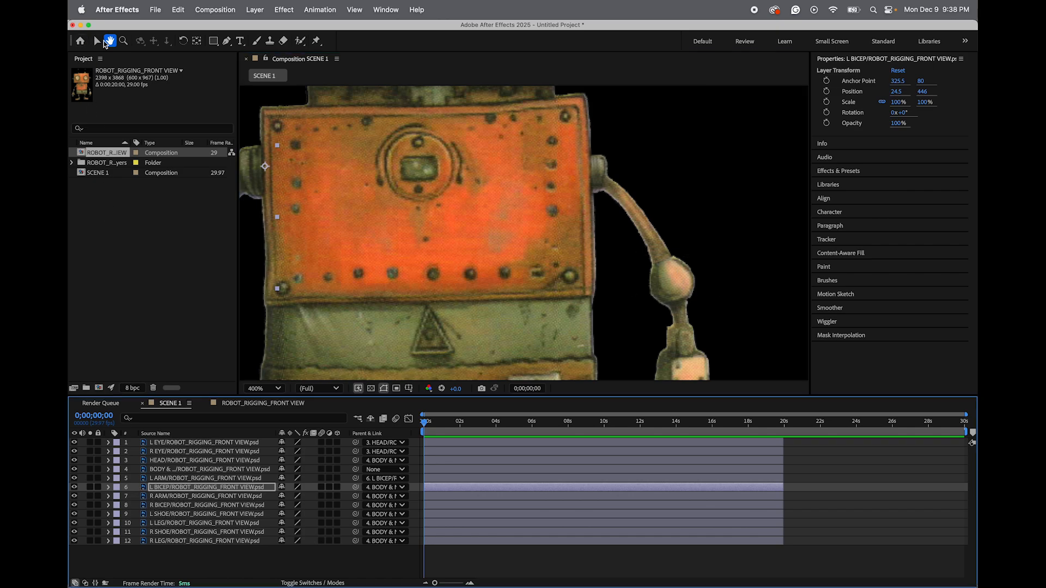
left_click(97, 41)
left_click(172, 497)
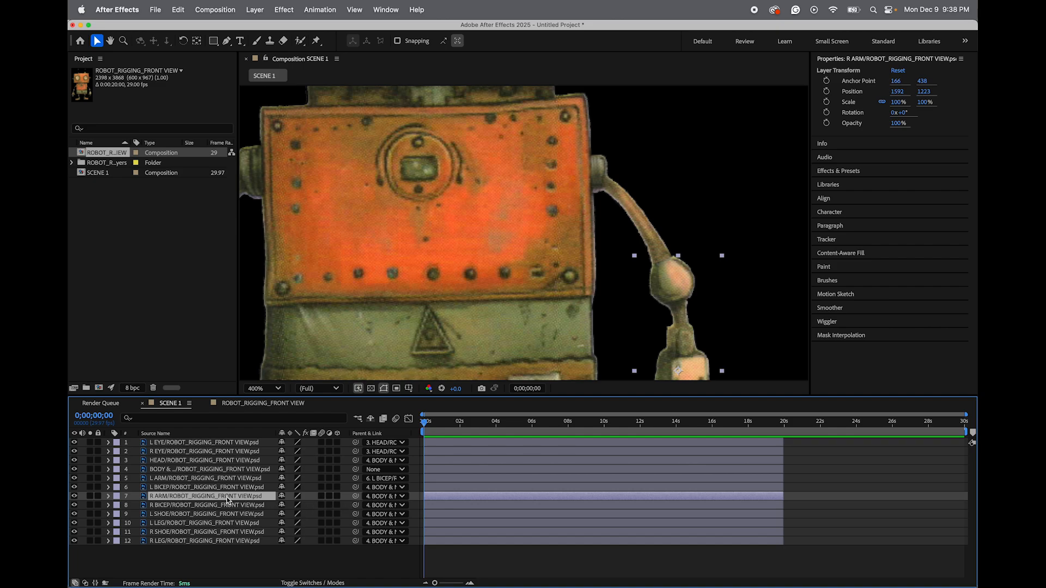
left_click(386, 496)
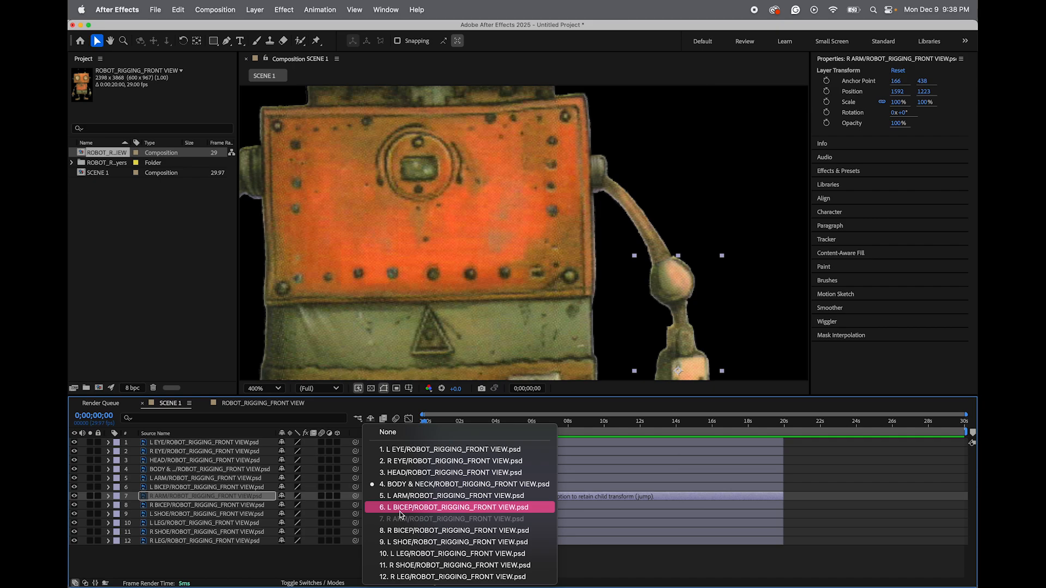
left_click(400, 509)
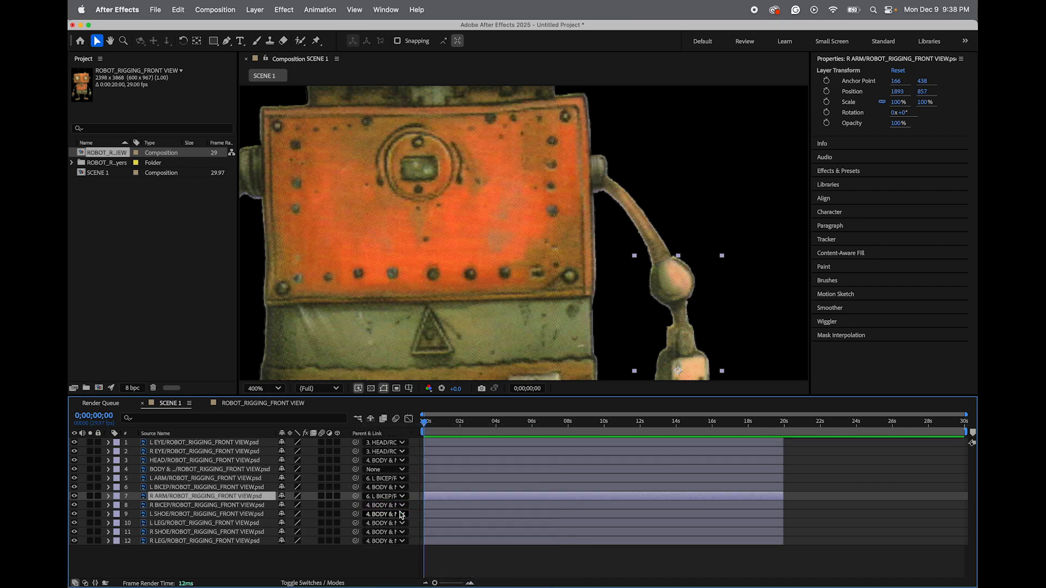
left_click(380, 496)
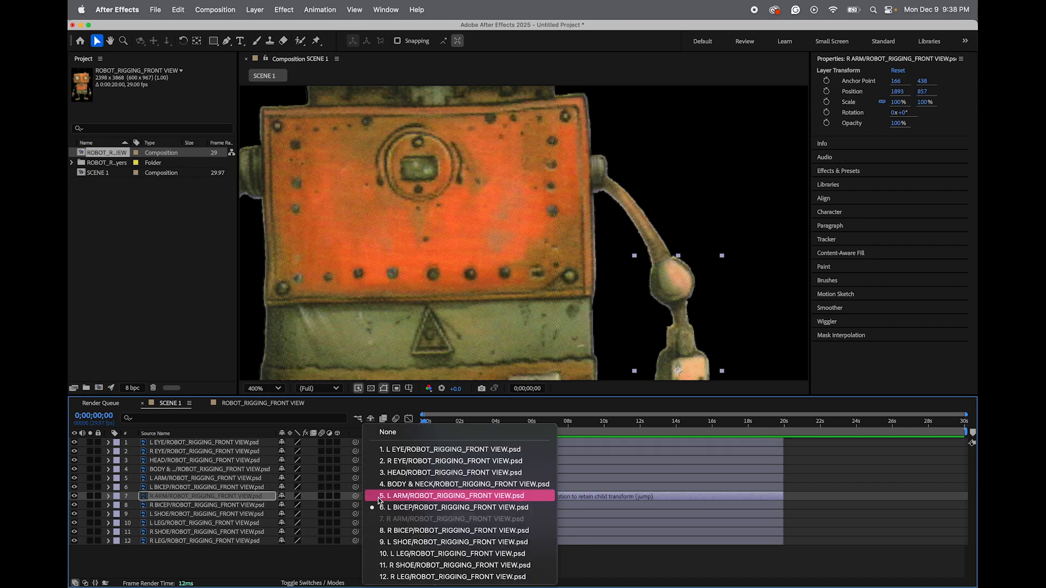
left_click(403, 531)
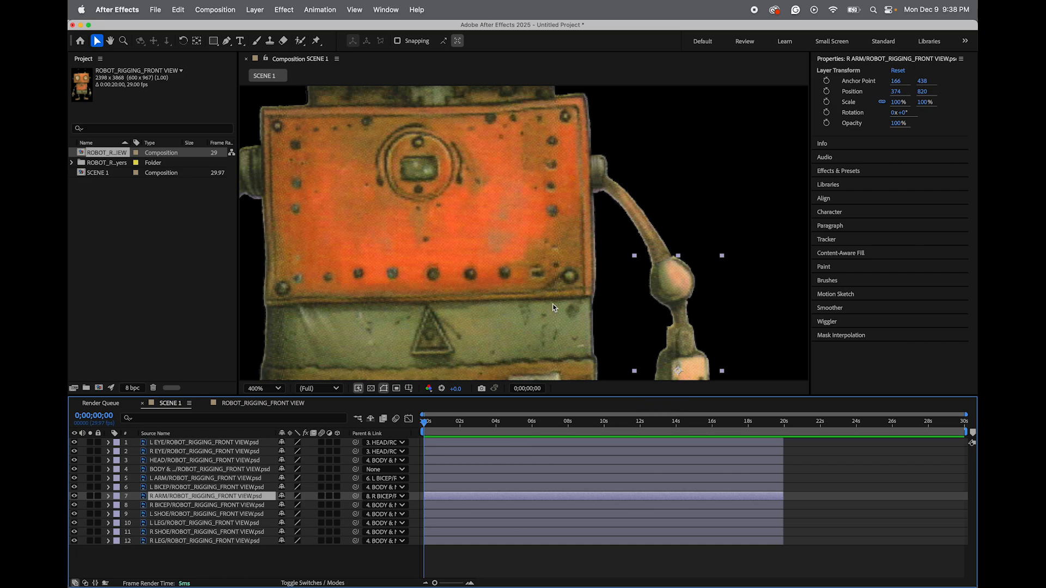
Move the R ARM anchor point up to the top of the elbow joint at about 116, 22
left_click(197, 41)
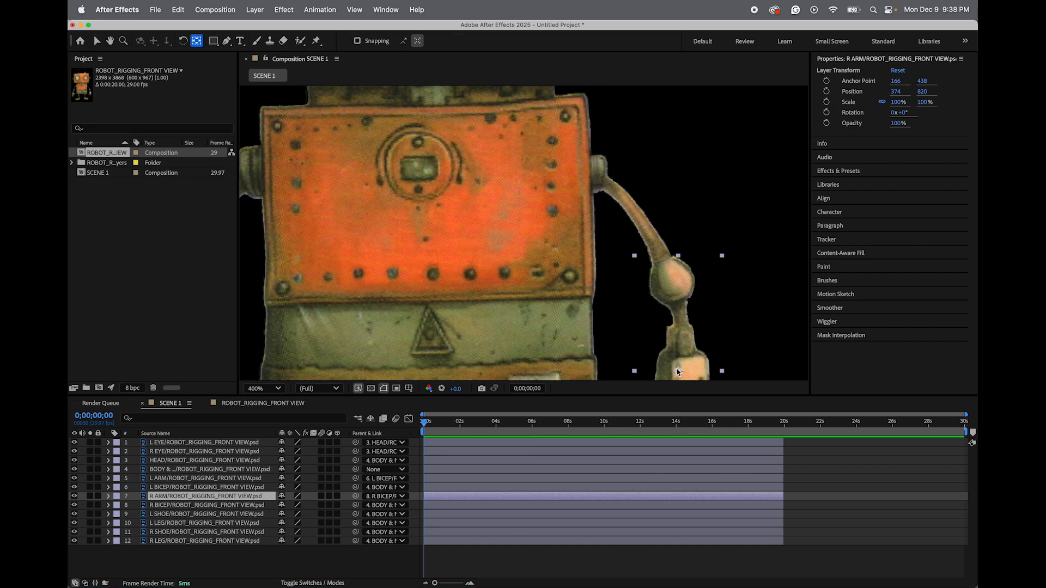
left_click_drag(676, 371, 663, 261)
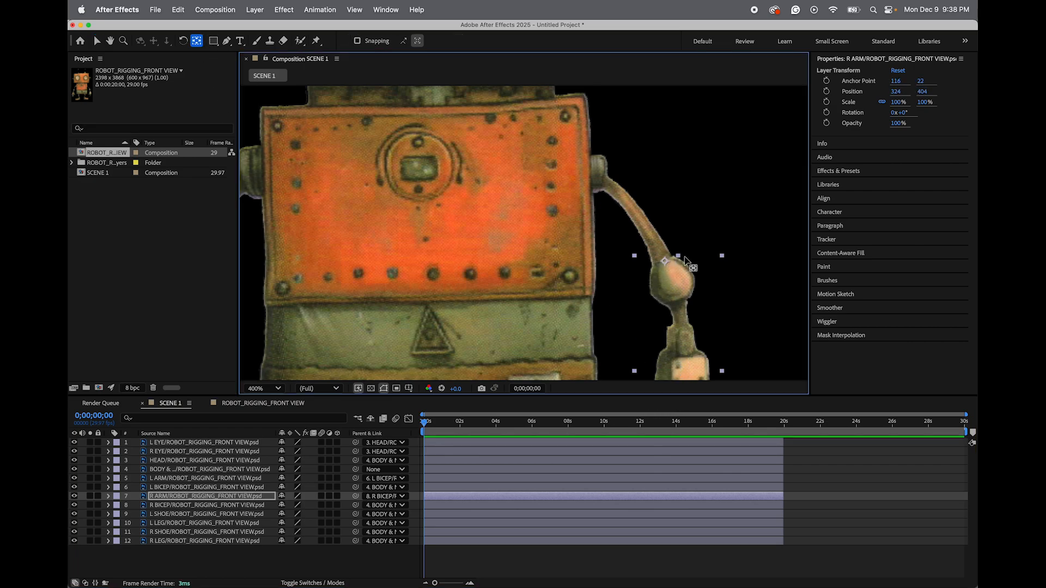
Test the R ARM layer's rotation at about 7° and undo the turn
mouse_move(902, 114)
left_mouse_down()
mouse_move(916, 101)
mouse_move(889, 112)
mouse_move(933, 112)
mouse_move(915, 120)
left_mouse_up()
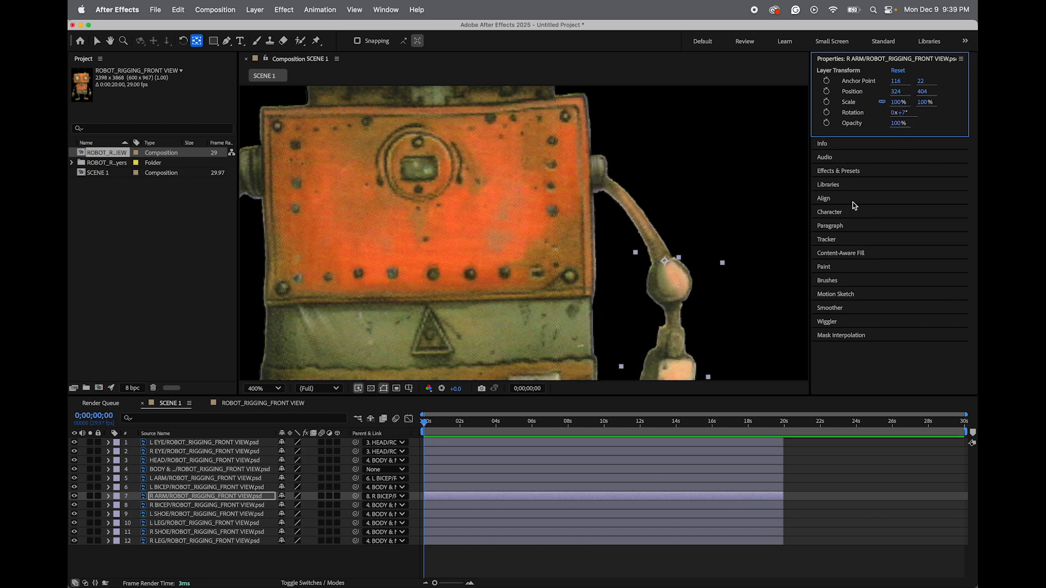
key("super+z")
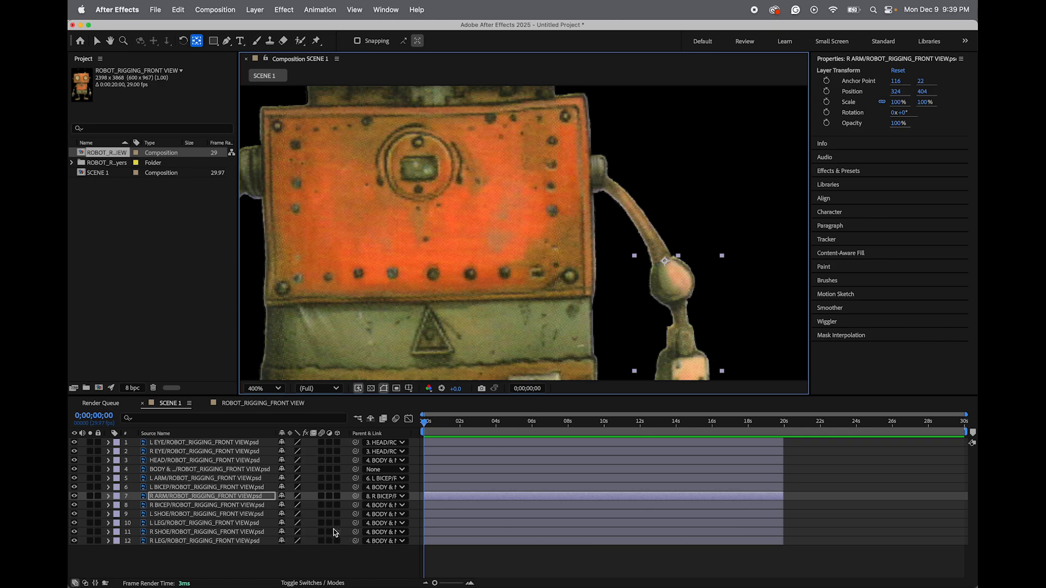
Move the R BICEP anchor point to the shoulder joint at about 41.5, 66, test its rotation at about -62° and undo the turn
left_click(175, 506)
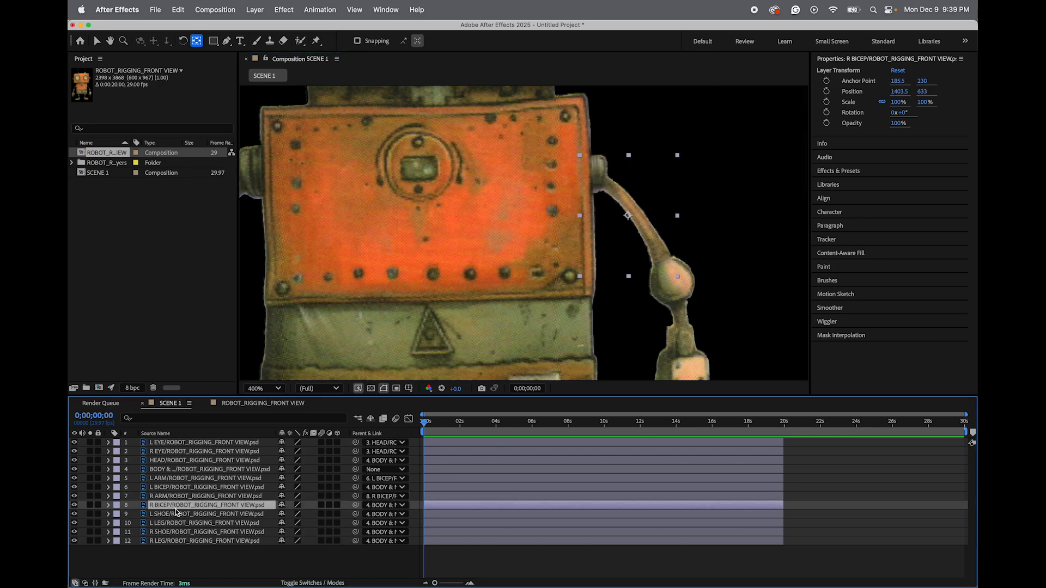
left_click(381, 507)
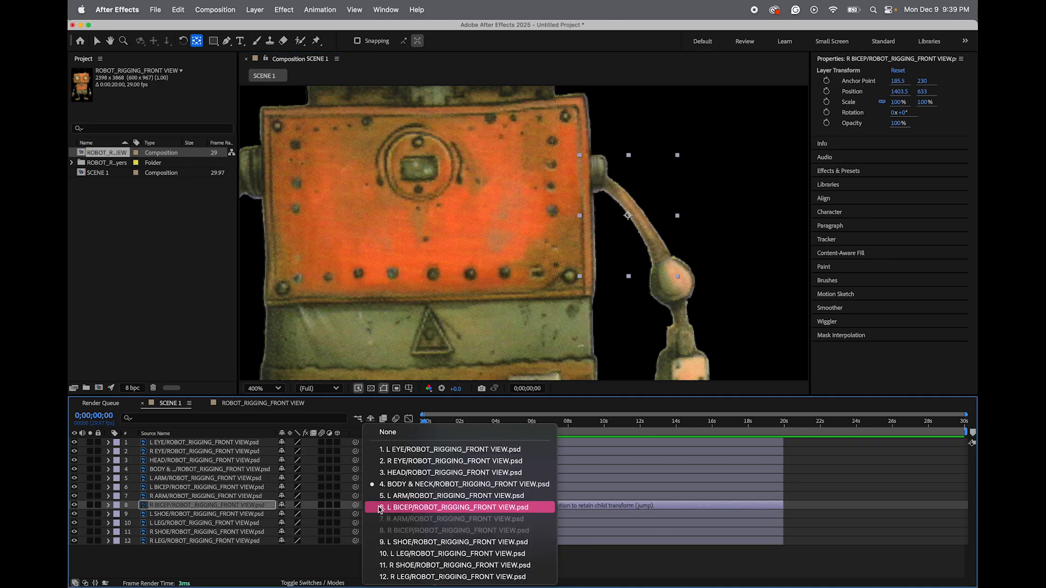
left_click(243, 507)
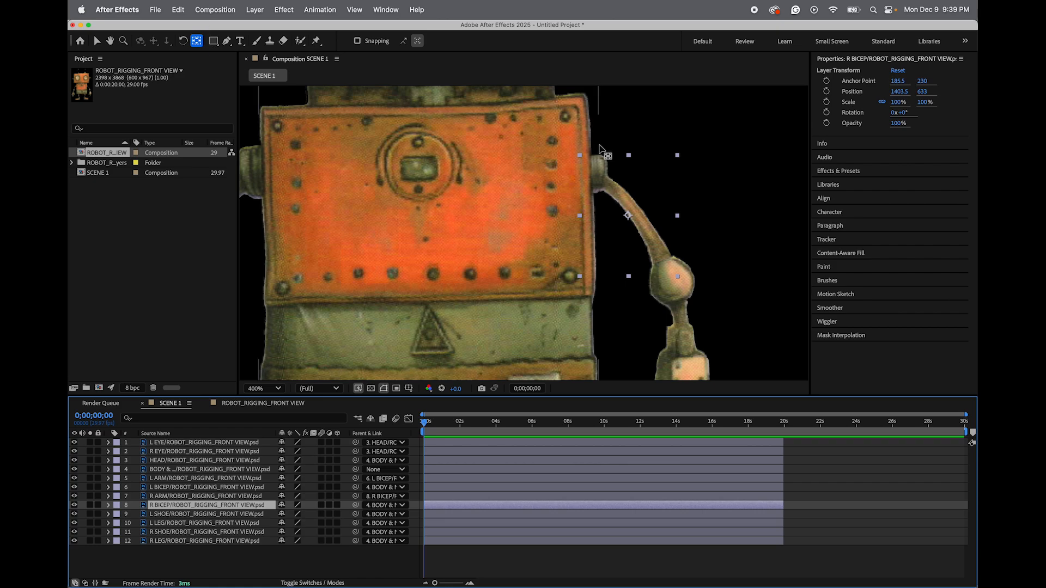
left_click_drag(628, 215, 588, 174)
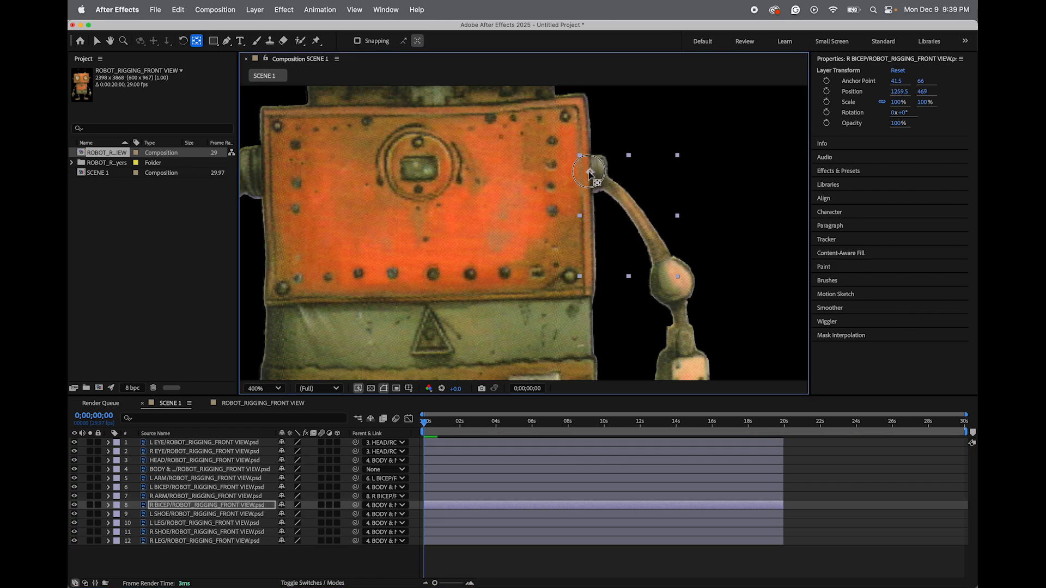
mouse_move(904, 119)
left_mouse_down()
mouse_move(898, 105)
mouse_move(927, 103)
mouse_move(864, 117)
mouse_move(892, 112)
mouse_move(864, 124)
mouse_move(922, 125)
mouse_move(885, 121)
left_mouse_up()
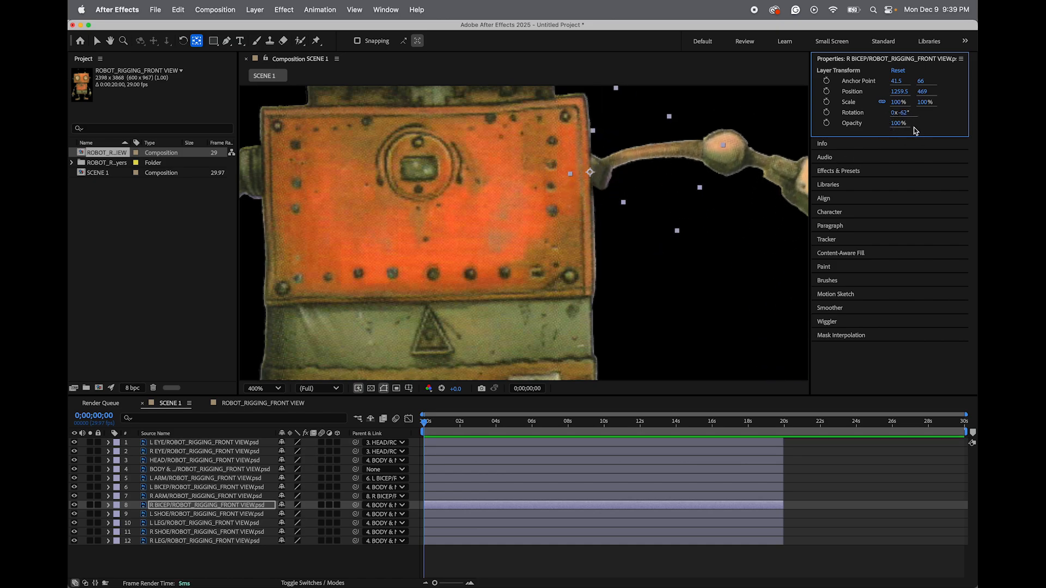
key("super+z")
Change the parent of the L SHOE layer to the L LEG layer
key("comma")
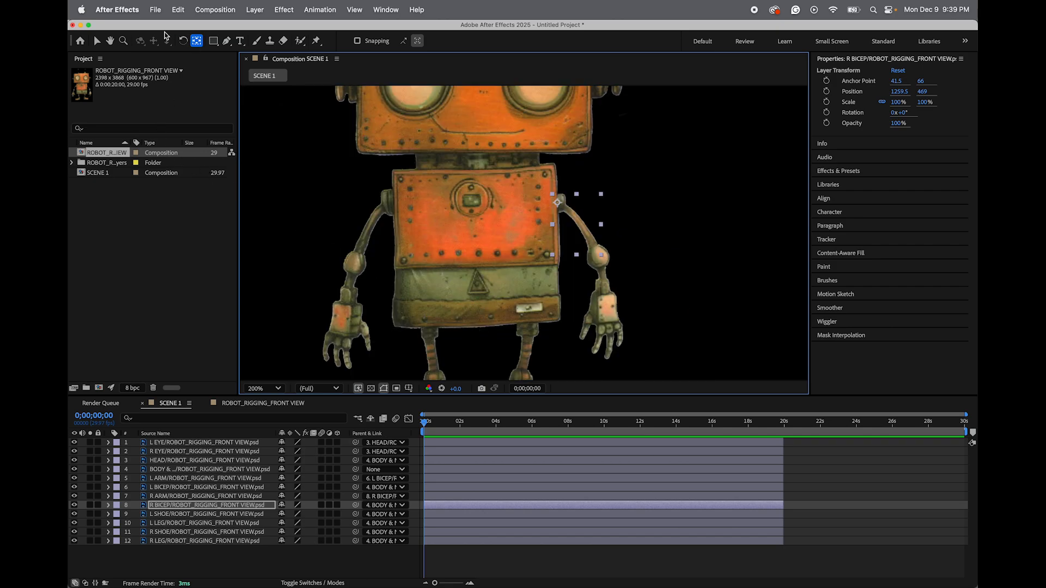
left_click(110, 40)
left_click_drag(483, 325, 462, 235)
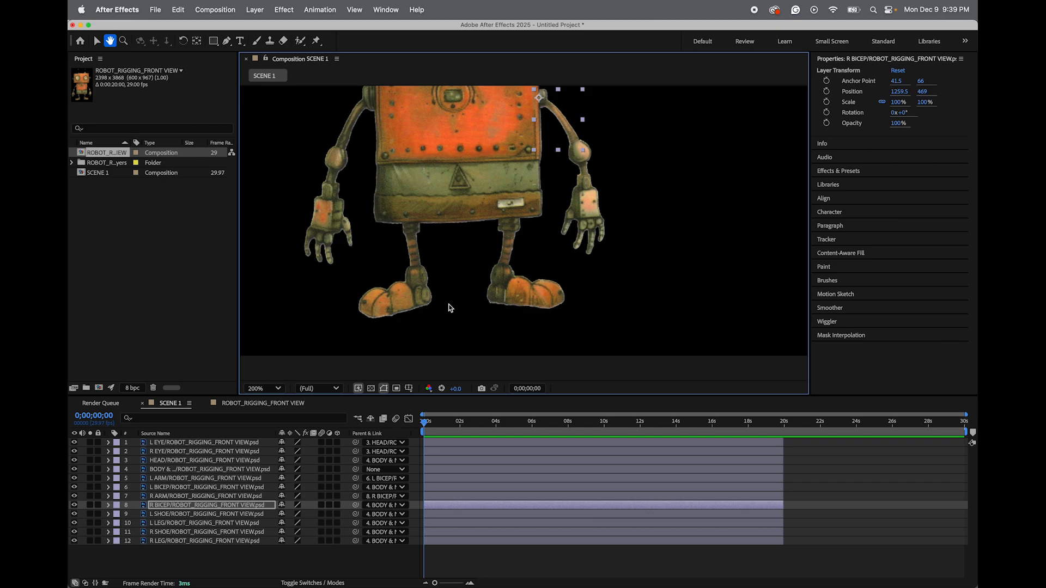
key("period")
left_click_drag(387, 278, 492, 220)
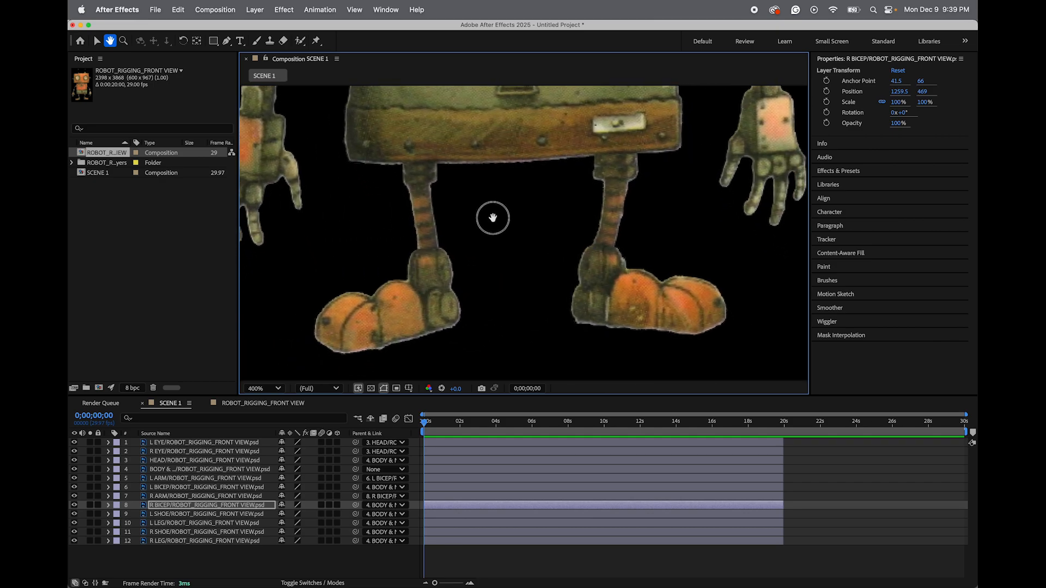
left_click(170, 519)
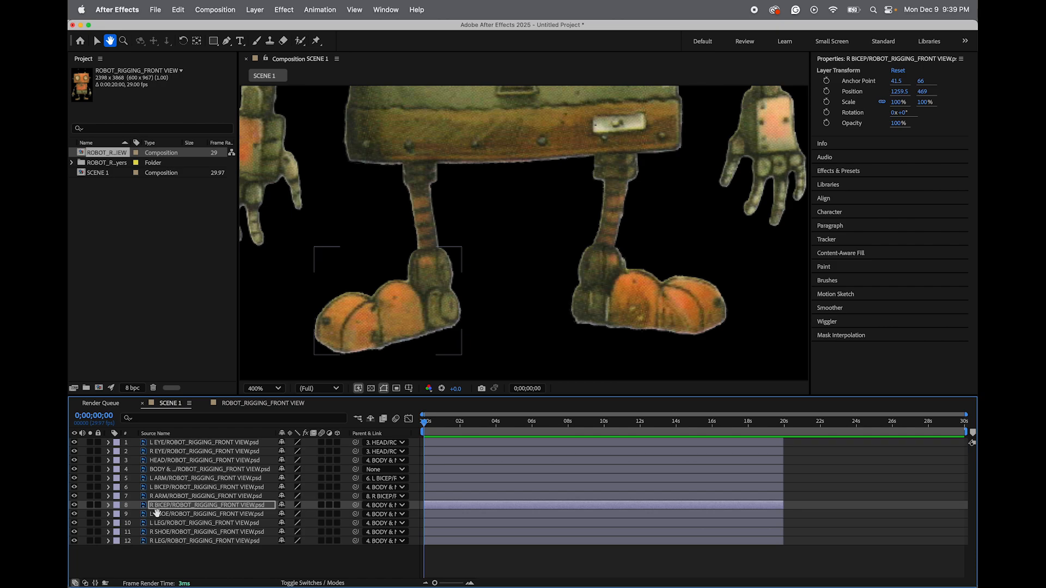
key("v")
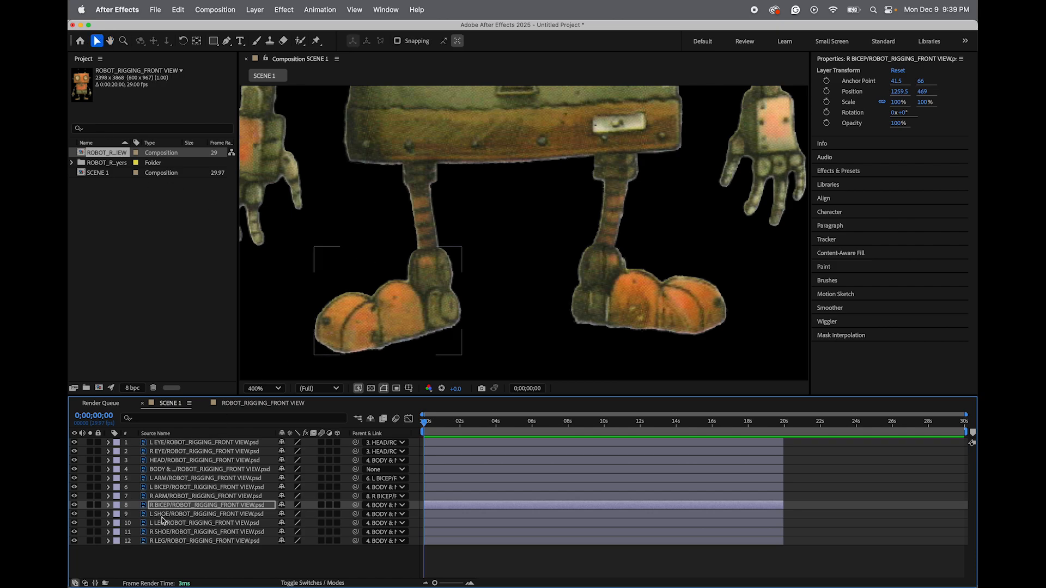
left_click(163, 515)
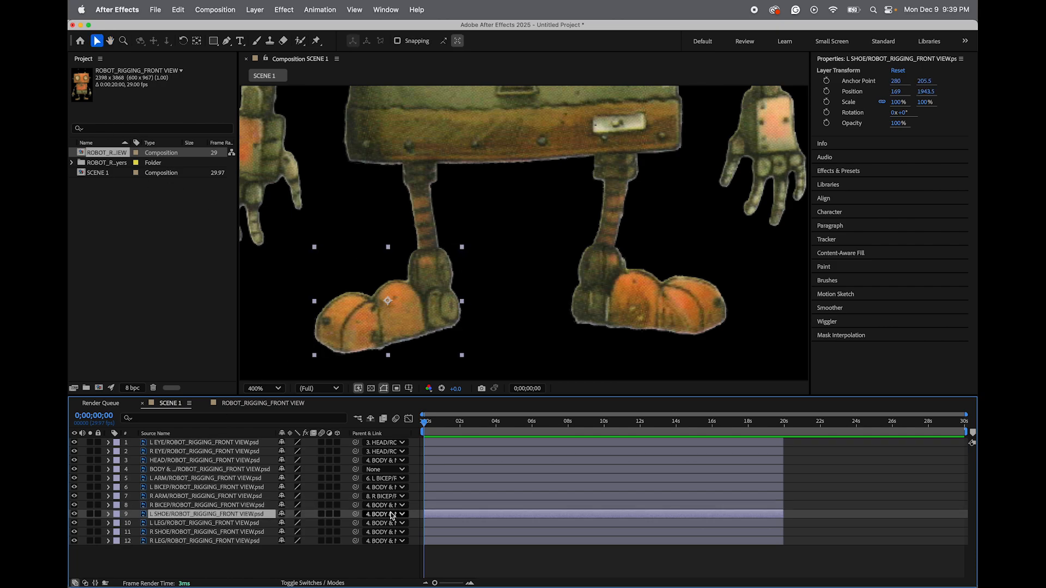
left_click(388, 514)
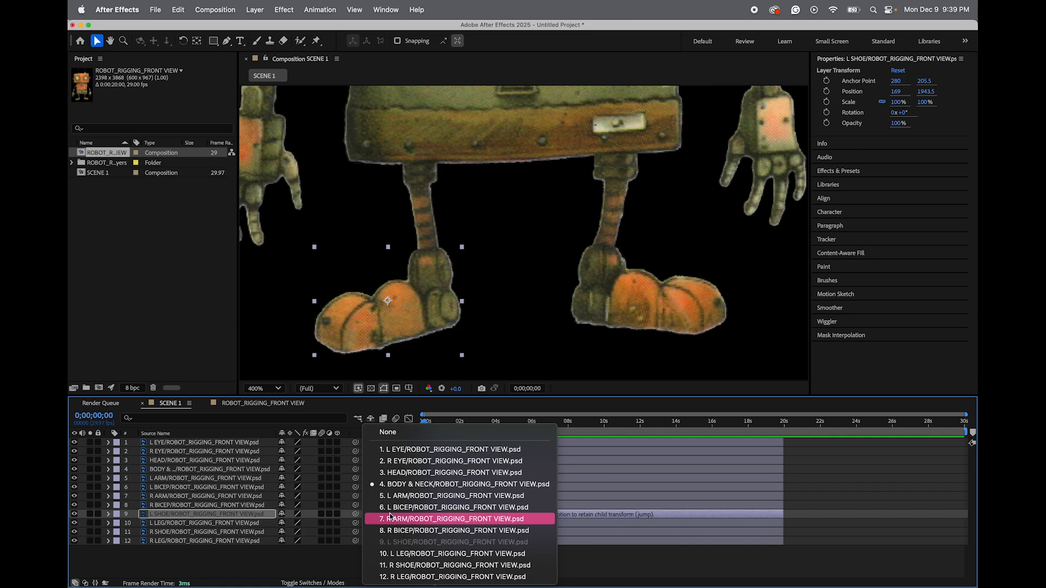
left_click(395, 553)
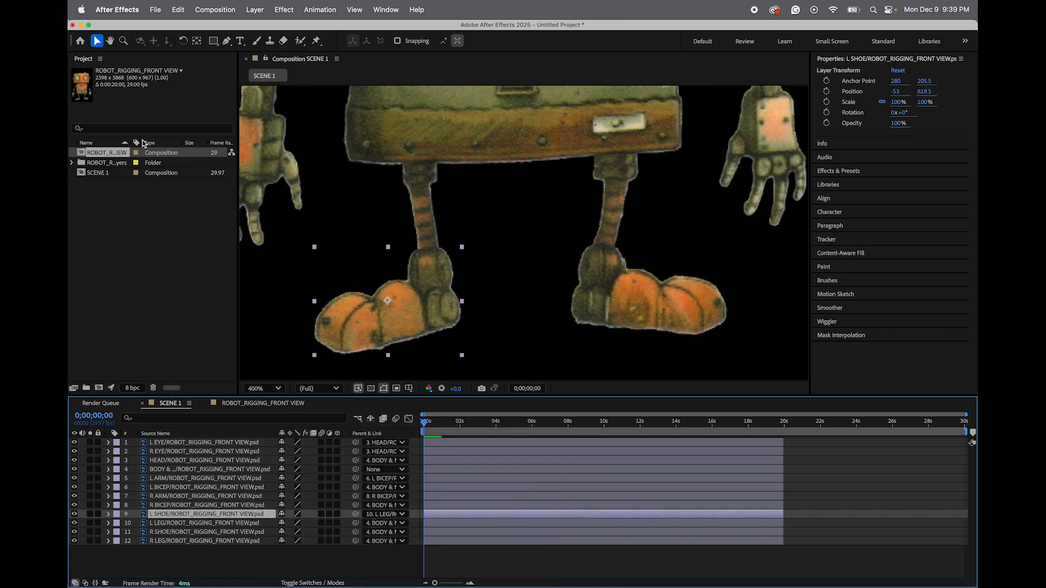
Move the L SHOE anchor point to the ankle at about 434, 11.5, test its rotation at about 9° and undo the turn
left_click(196, 40)
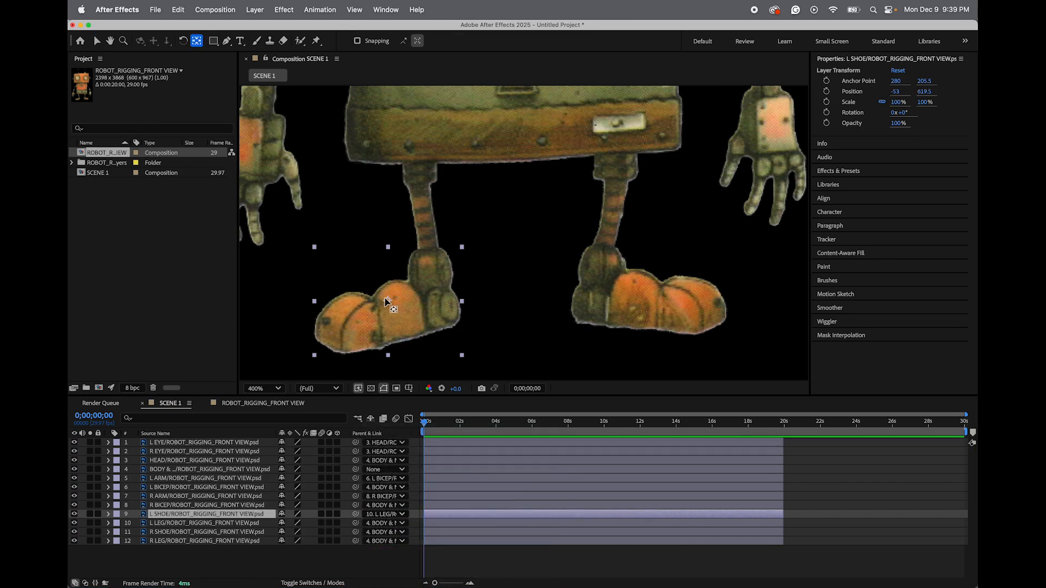
left_click_drag(385, 301, 429, 249)
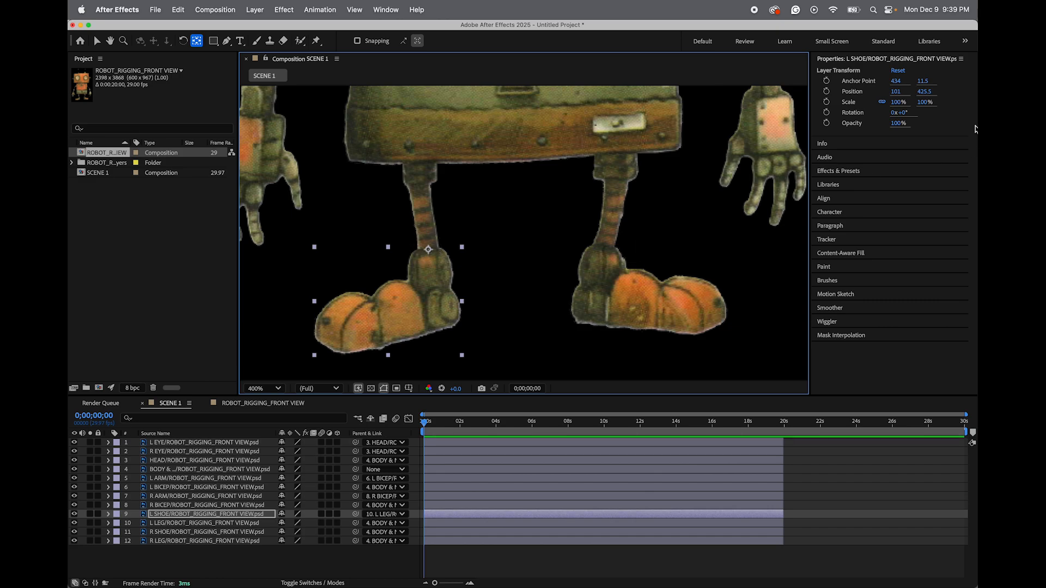
mouse_move(903, 115)
left_mouse_down()
mouse_move(920, 112)
mouse_move(910, 112)
left_mouse_up()
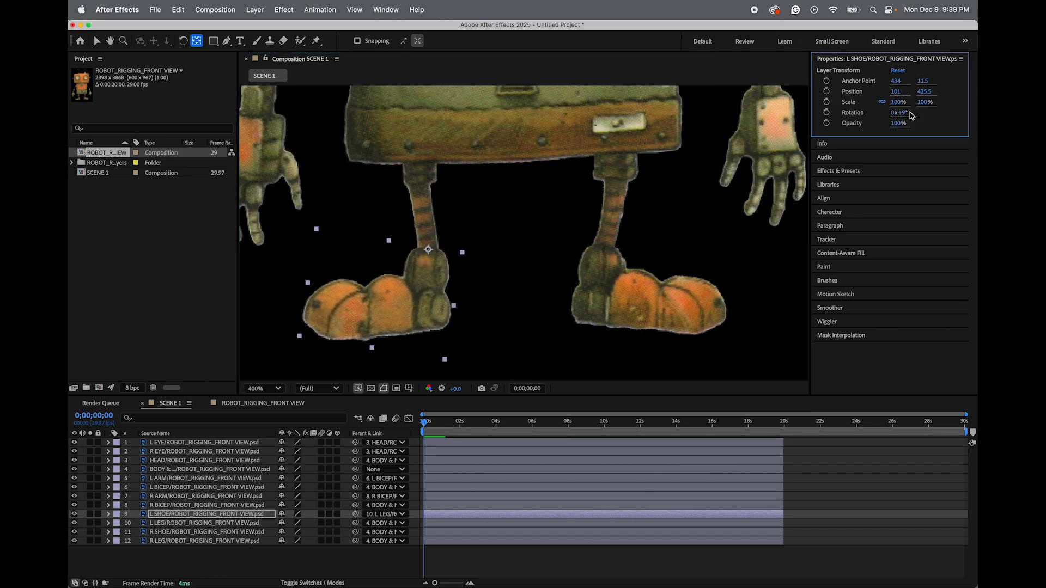
key("super+z")
Move the L LEG anchor point up to the hip at about 67, 84, test its rotation and undo the turn
left_click(169, 523)
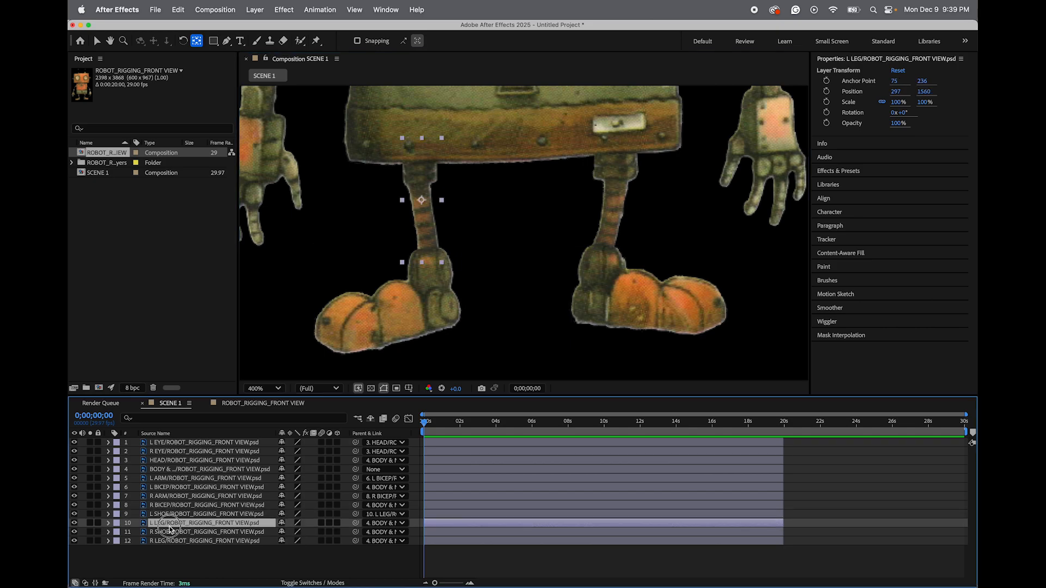
left_click_drag(421, 200, 419, 159)
left_click_drag(902, 112, 880, 111)
key("super+z")
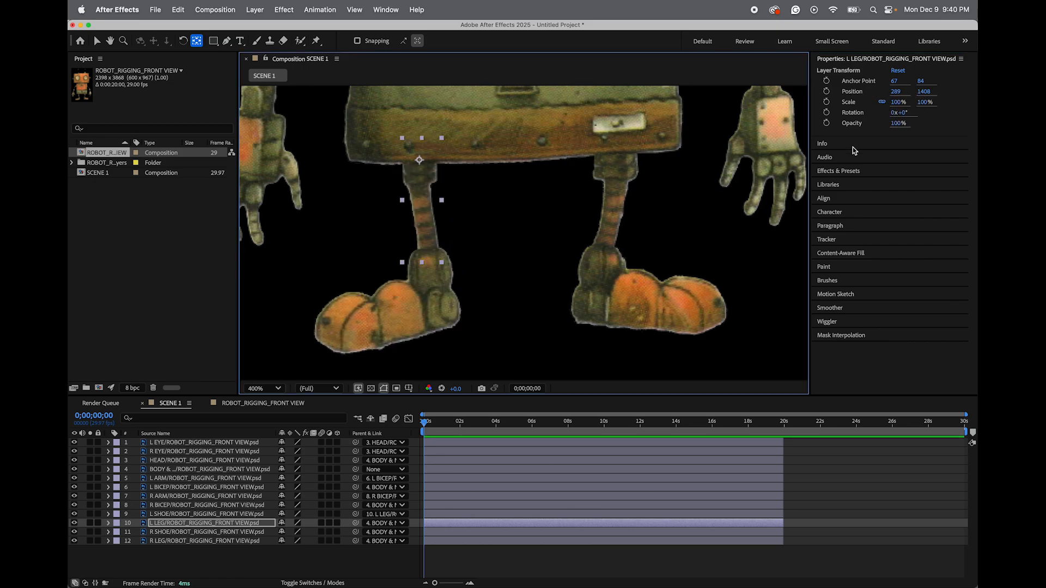
Move the R LEG anchor point up to the hip at about 135, 88, test its rotation and undo the turn
left_click(610, 204)
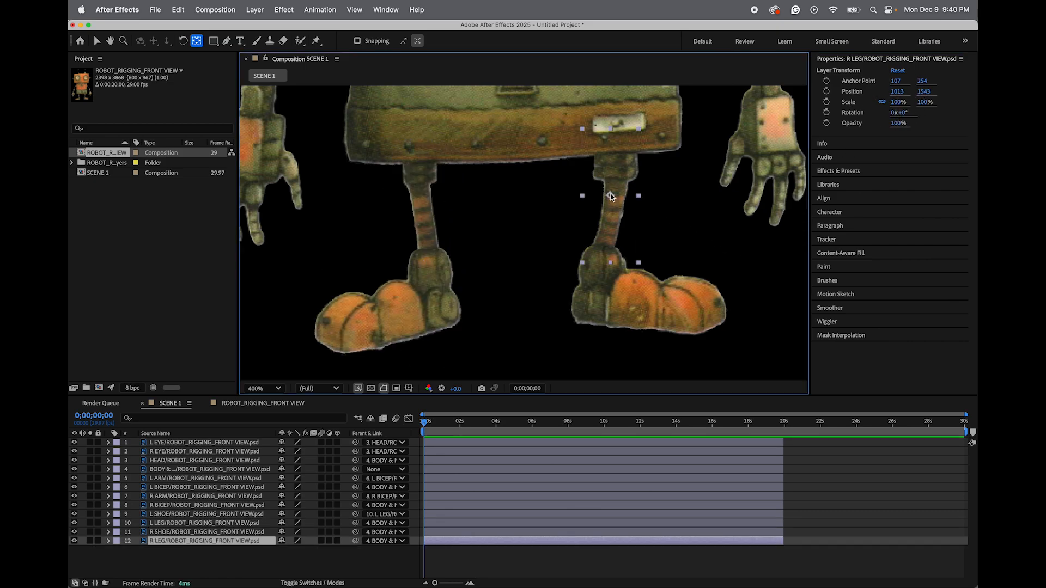
left_click_drag(609, 196, 617, 152)
left_click_drag(903, 113, 902, 114)
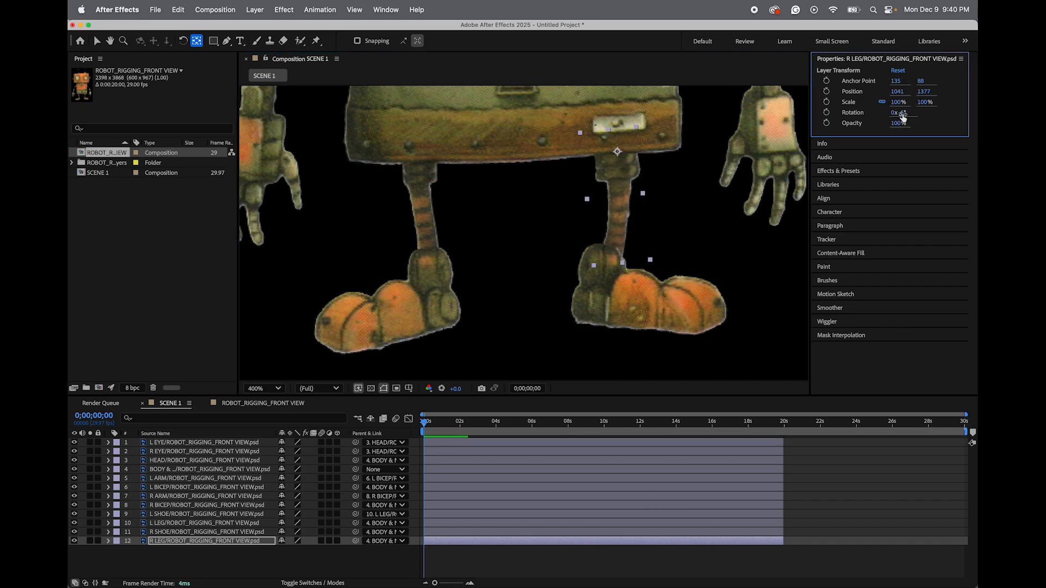
key("super+z")
Move the R SHOE anchor point to the ankle at about 131.5, -1 and change the layer's parent to R LEG
left_click(652, 303)
left_click_drag(652, 306, 604, 243)
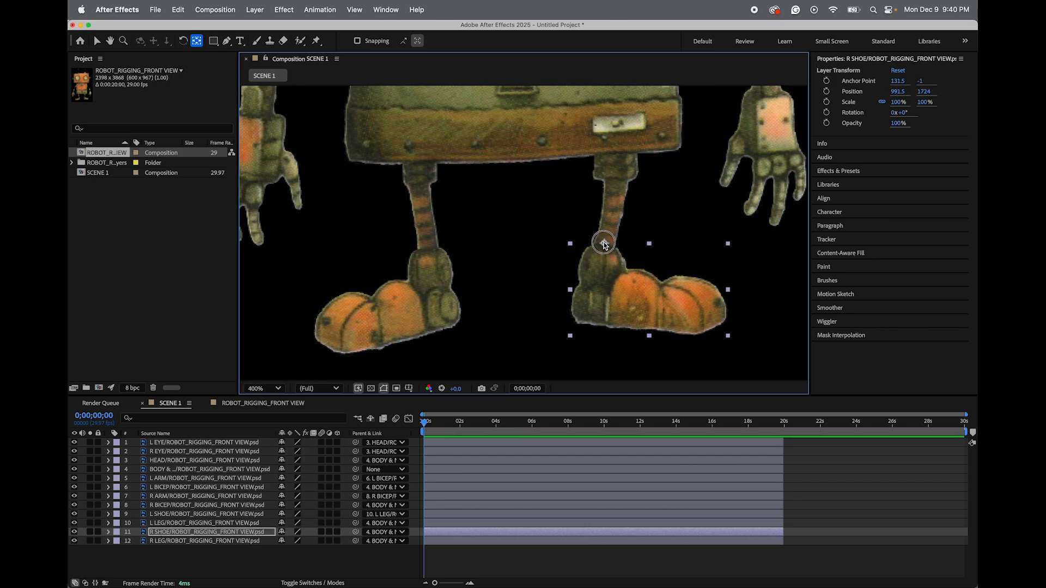
left_click(374, 532)
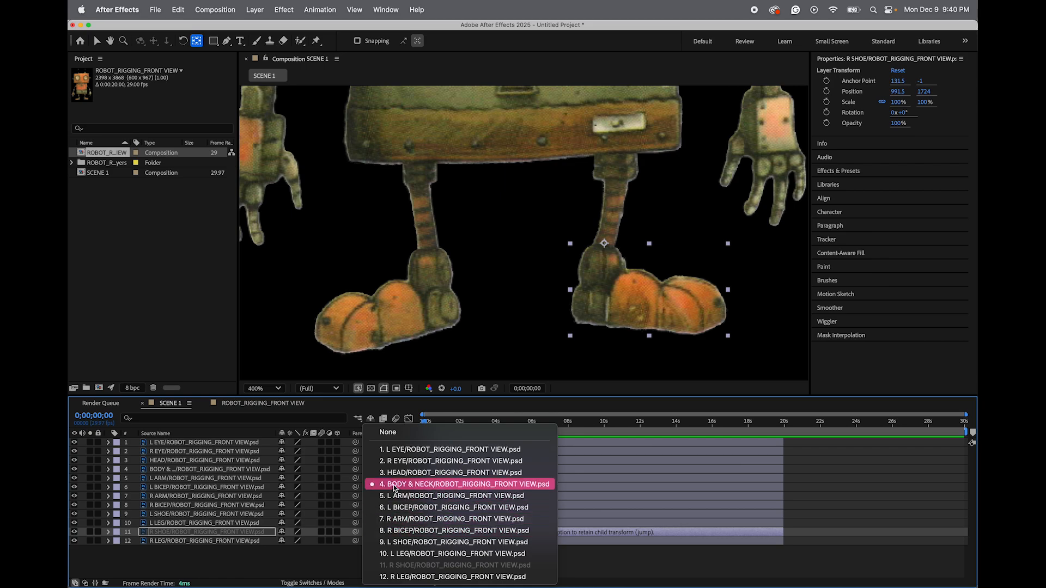
left_click(413, 577)
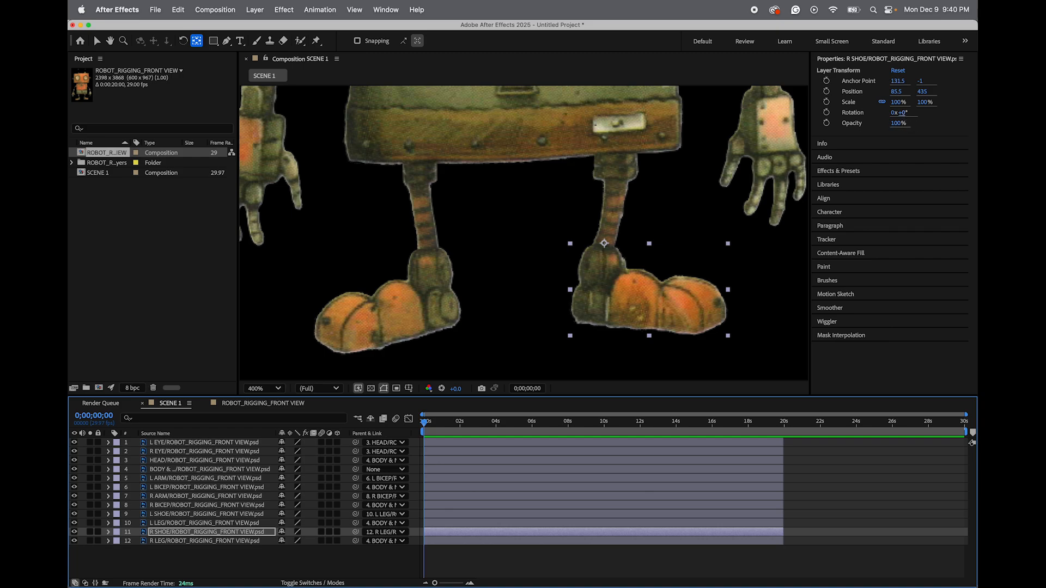
Test the R SHOE rotation at about 24° and the R LEG rotation, undoing both turns
left_click_drag(904, 116, 926, 113)
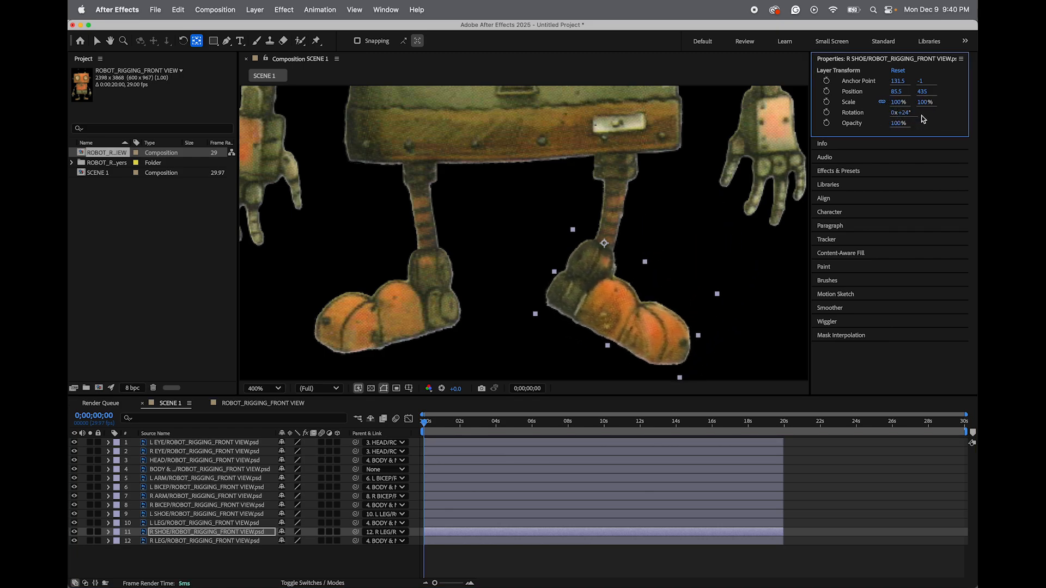
left_click(632, 183)
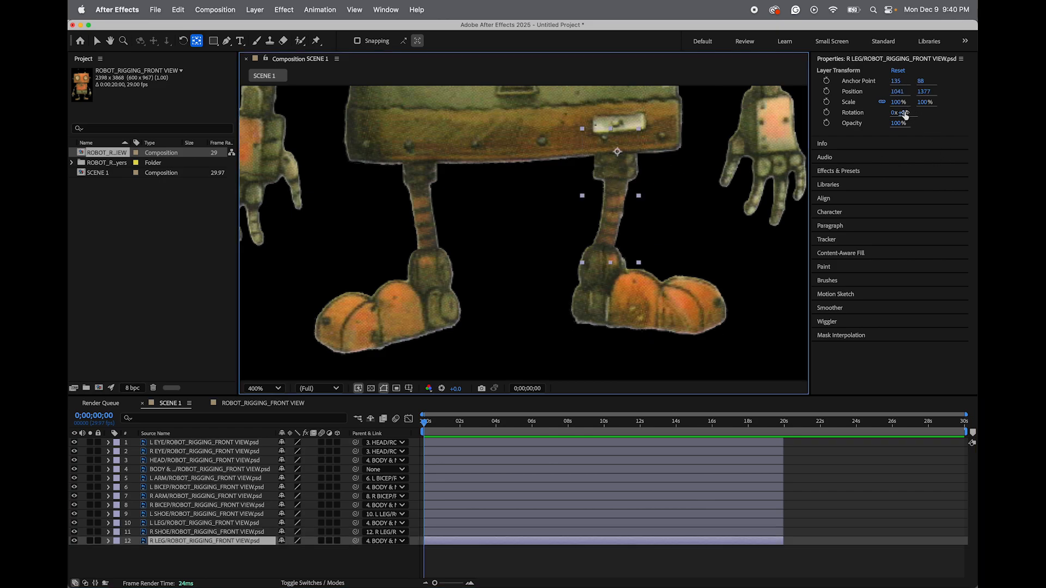
mouse_move(904, 114)
left_mouse_down()
mouse_move(925, 114)
mouse_move(895, 116)
mouse_move(917, 117)
left_mouse_up()
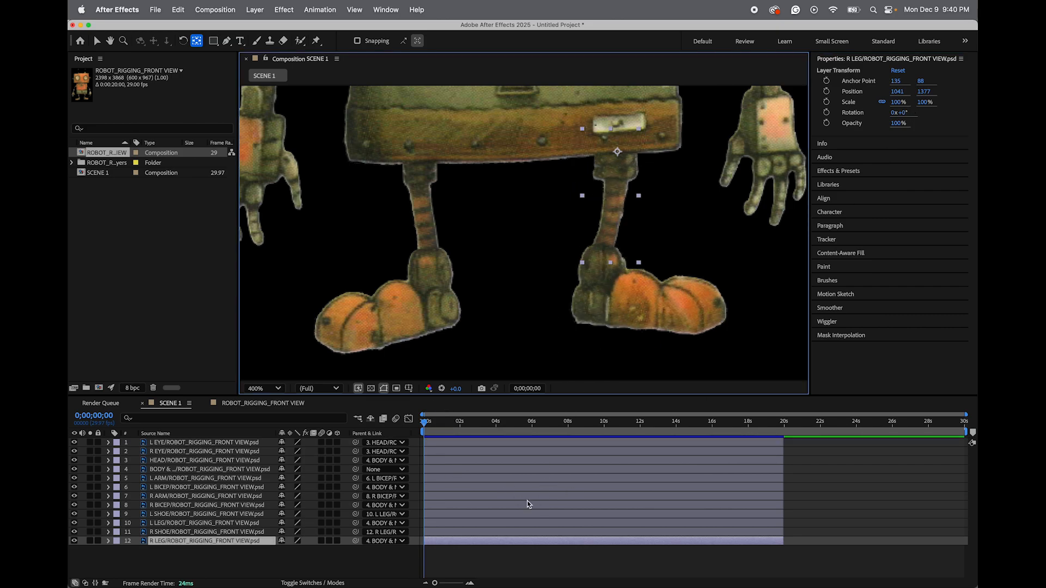
Start saving the project and name the file ROBOT EMPIRE_RND1.aep
key("alt+slash")
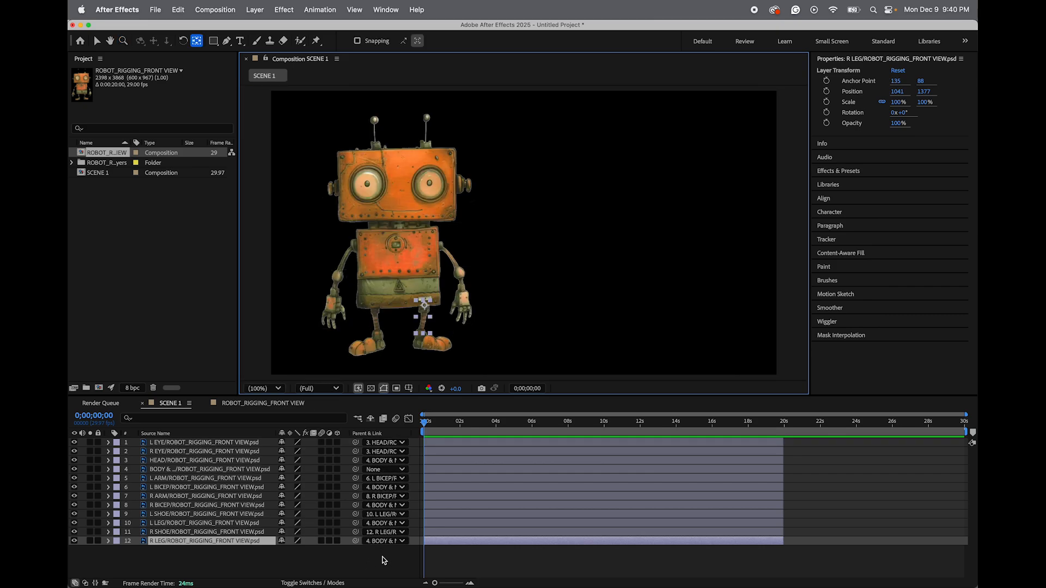
key("super+s")
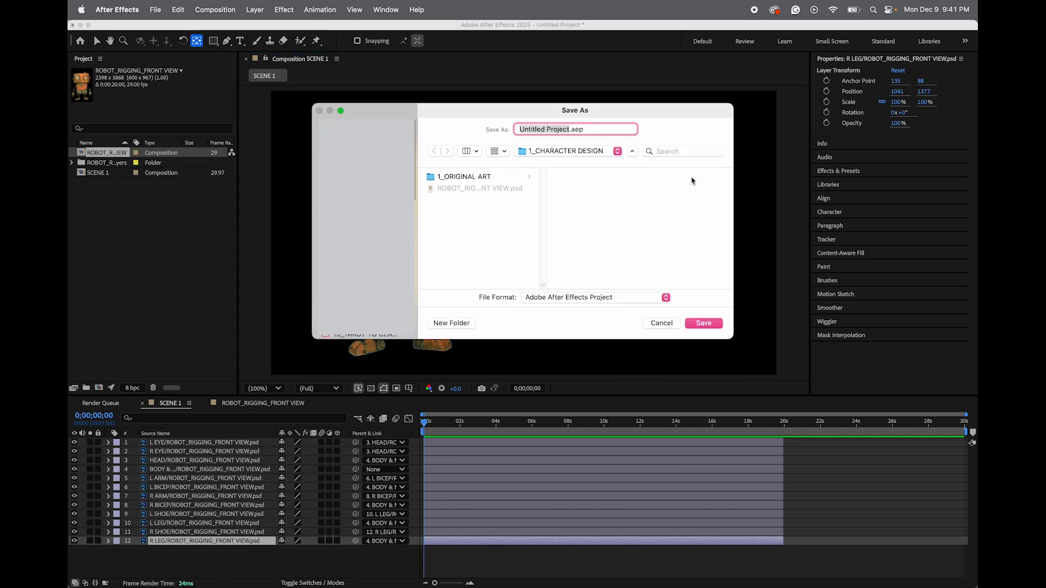
type("ROBOT EM")
type("PIRE_RND1")
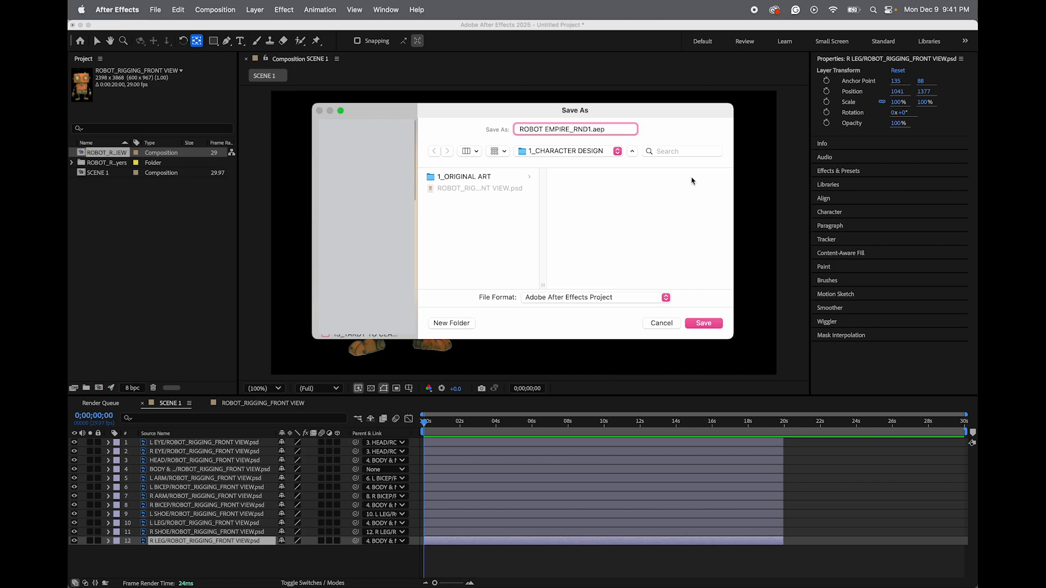
Create a folder named 2_AE ANIMATION FILES inside the ROBOT ANIMATION folder as the project's save location
left_click(631, 151)
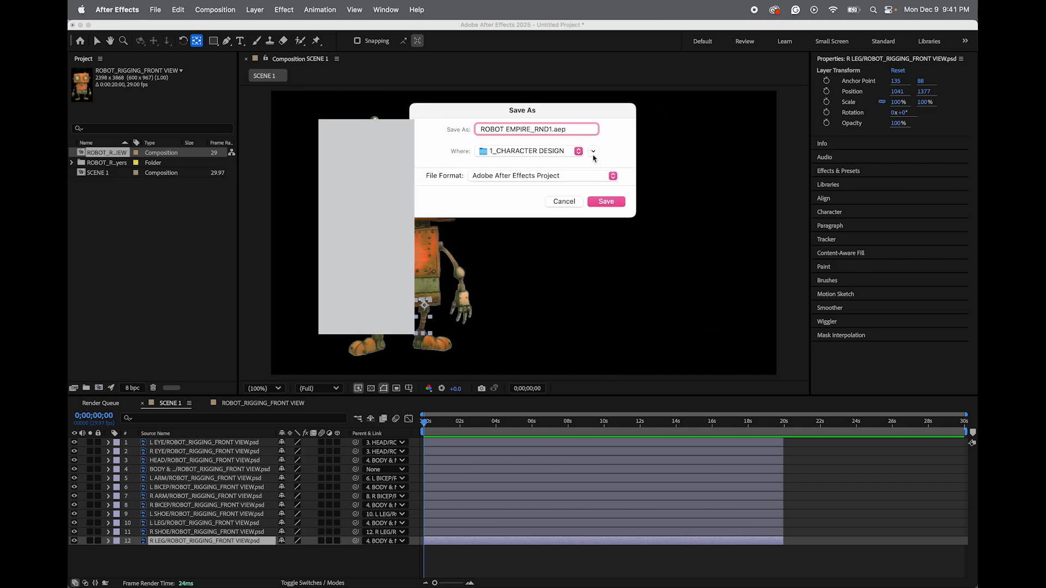
left_click(595, 152)
left_click(582, 155)
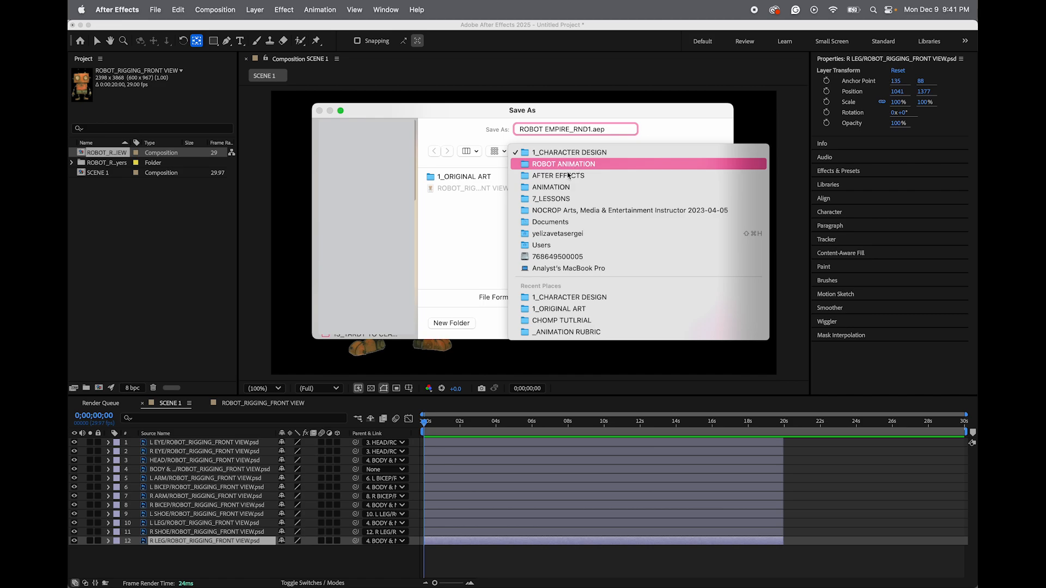
left_click(572, 163)
left_click(455, 324)
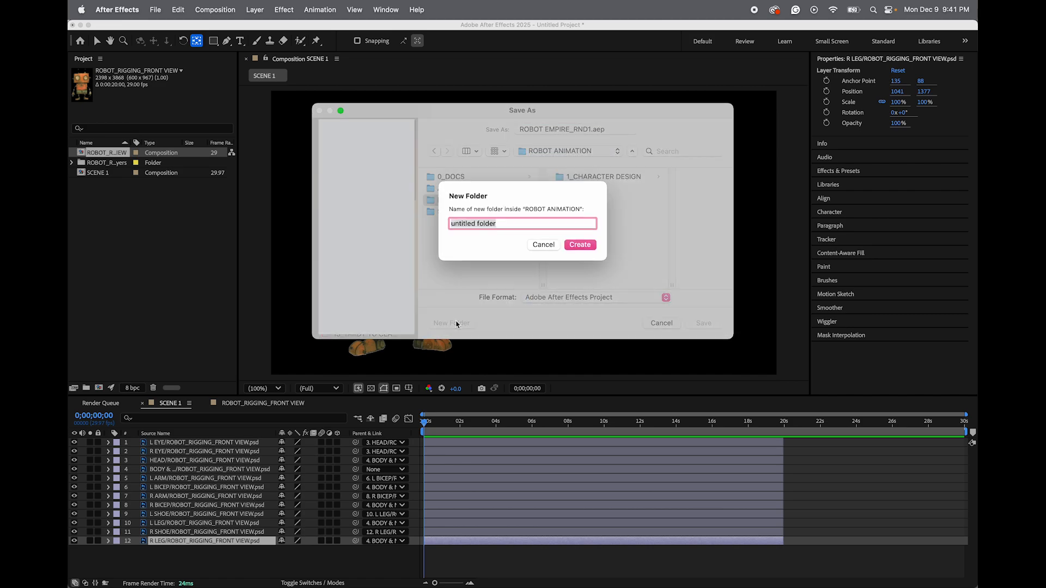
type("2_AE ANIMATION FILES")
left_click(578, 246)
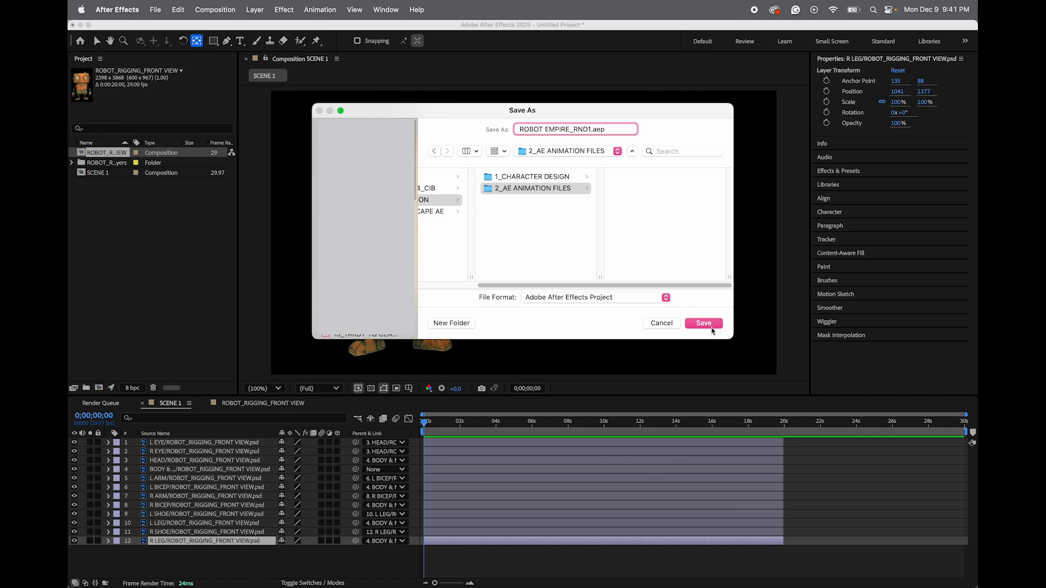
Save the project as ROBOT EMPIRE_RND1.aep in the 2_AE ANIMATION FILES folder
left_click(711, 325)
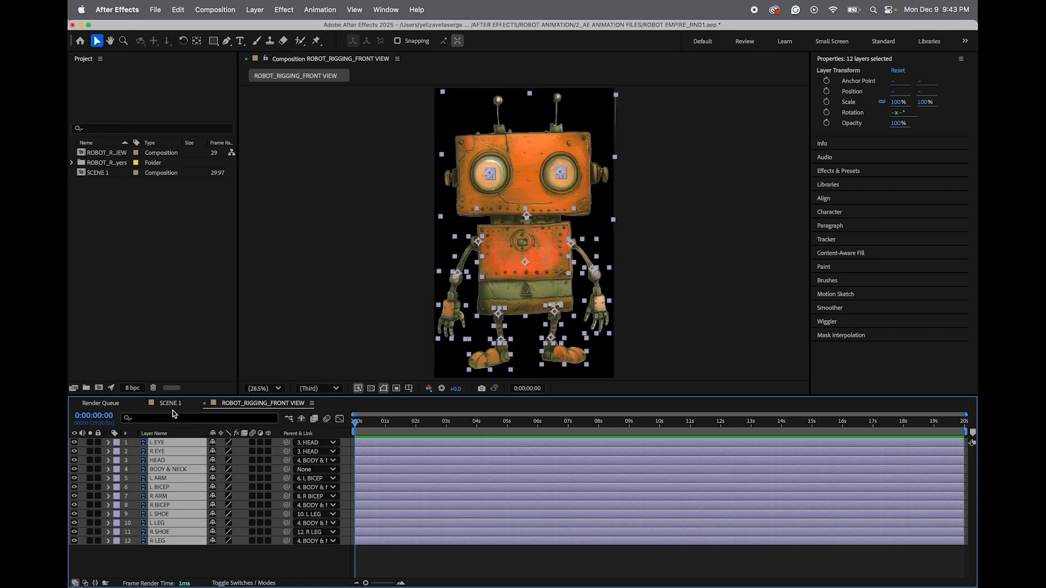
Replace all layers in the ROBOT_RIGGING_FRONT VIEW composition with copies of the rigged robot layers from SCENE 1
left_click(170, 403)
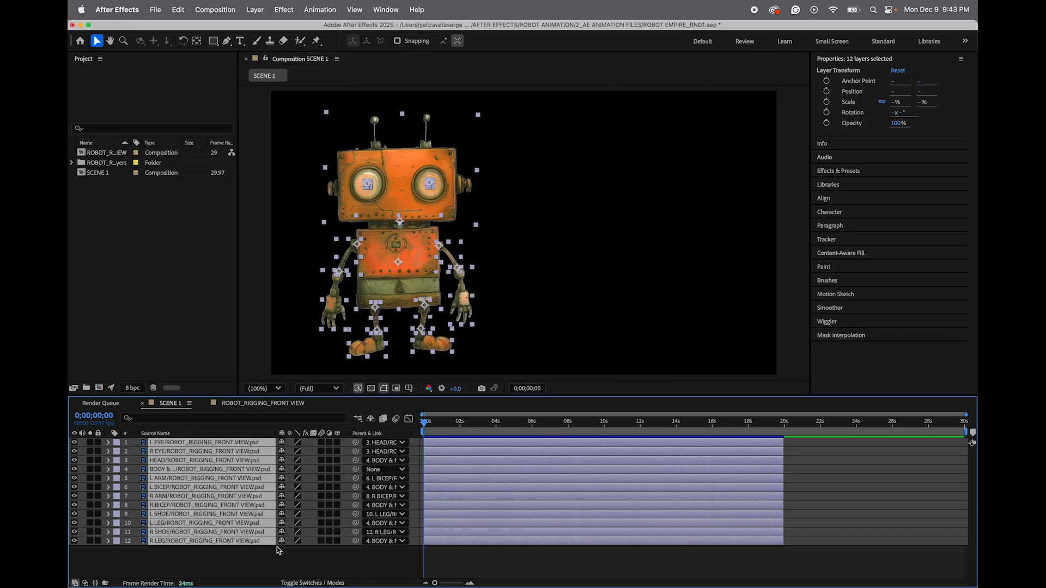
key("super+a")
left_click(263, 403)
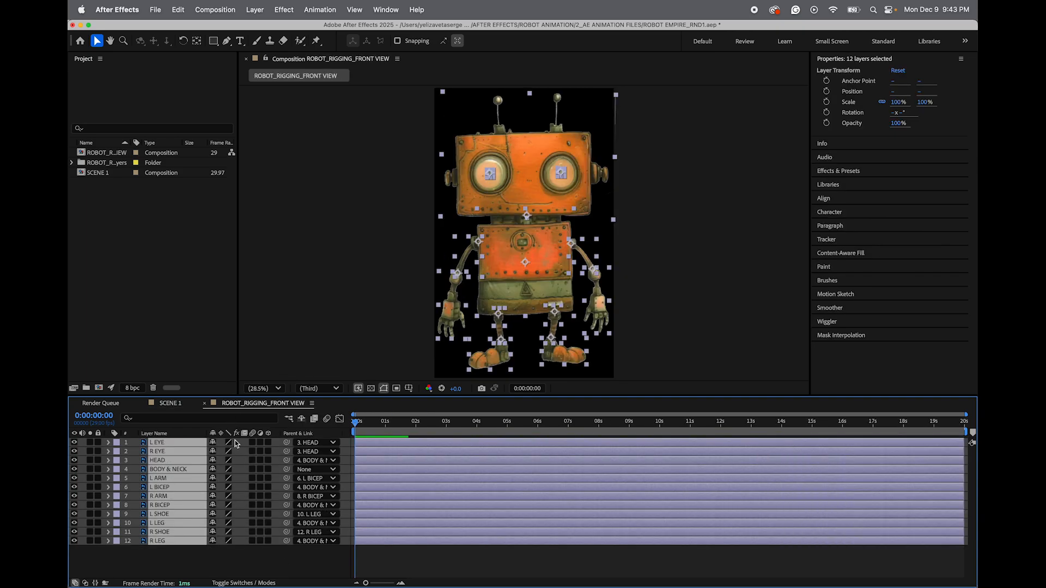
left_click_drag(207, 570, 153, 442)
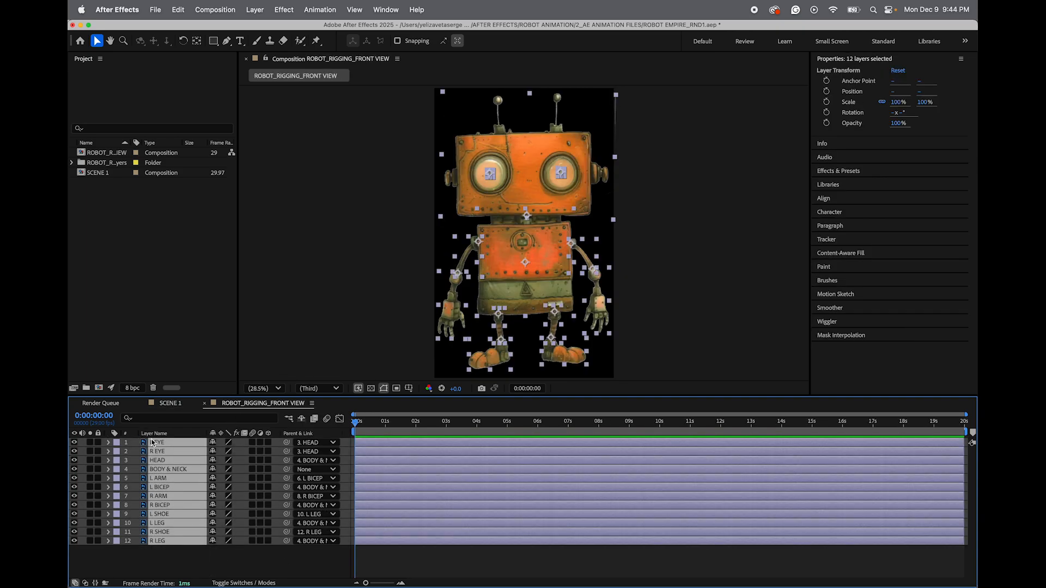
key("Delete")
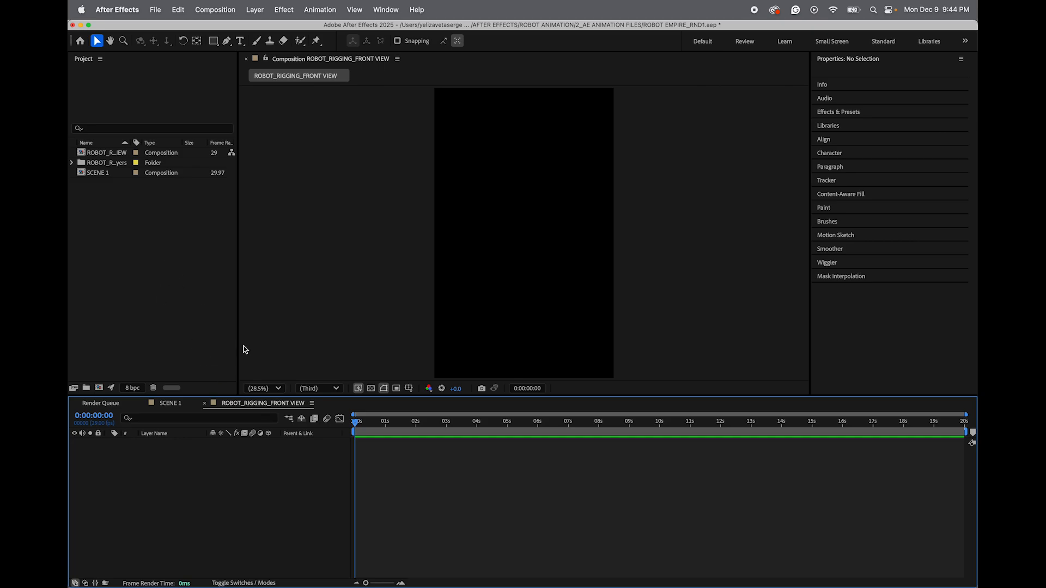
key("super+z")
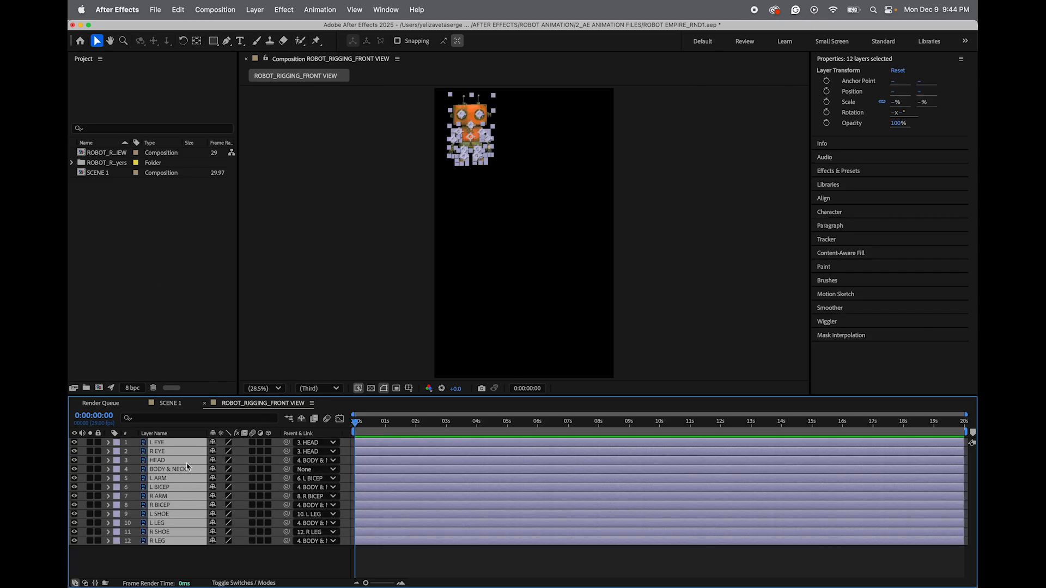
Set the scale of the pasted BODY & NECK layer to 100%
left_click(293, 339)
left_click(170, 472)
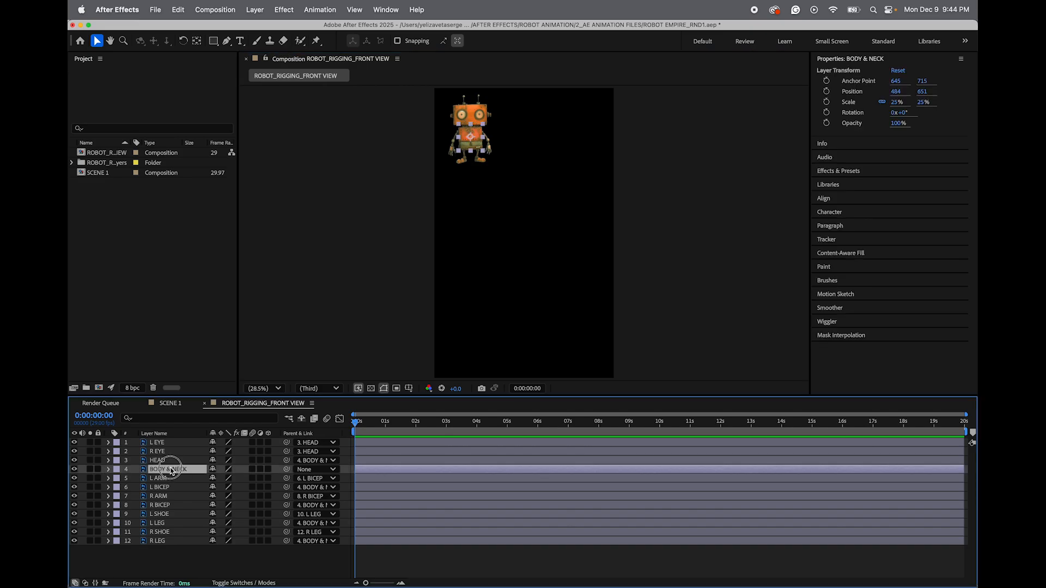
left_click(897, 102)
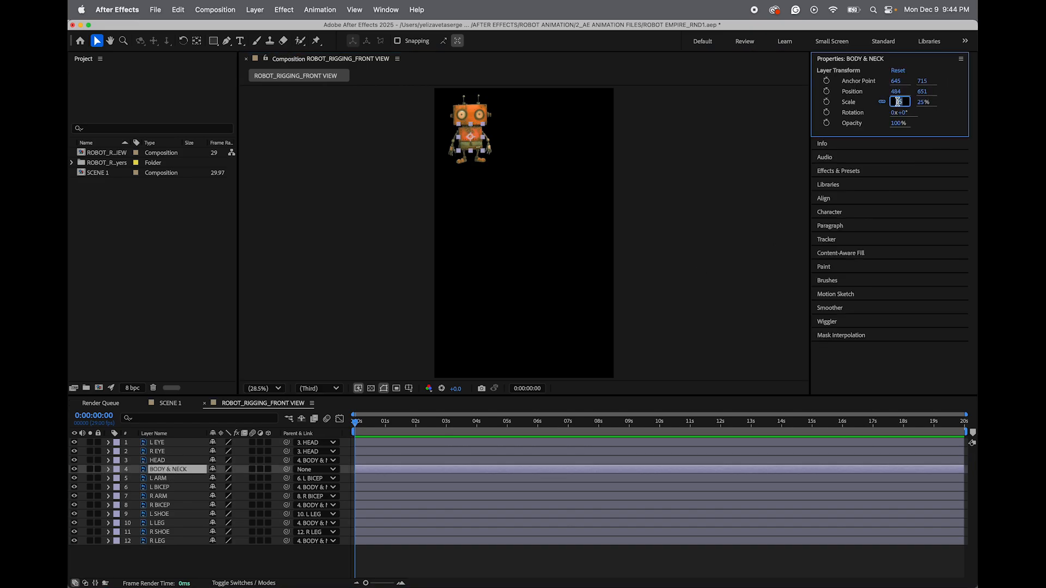
key("Return")
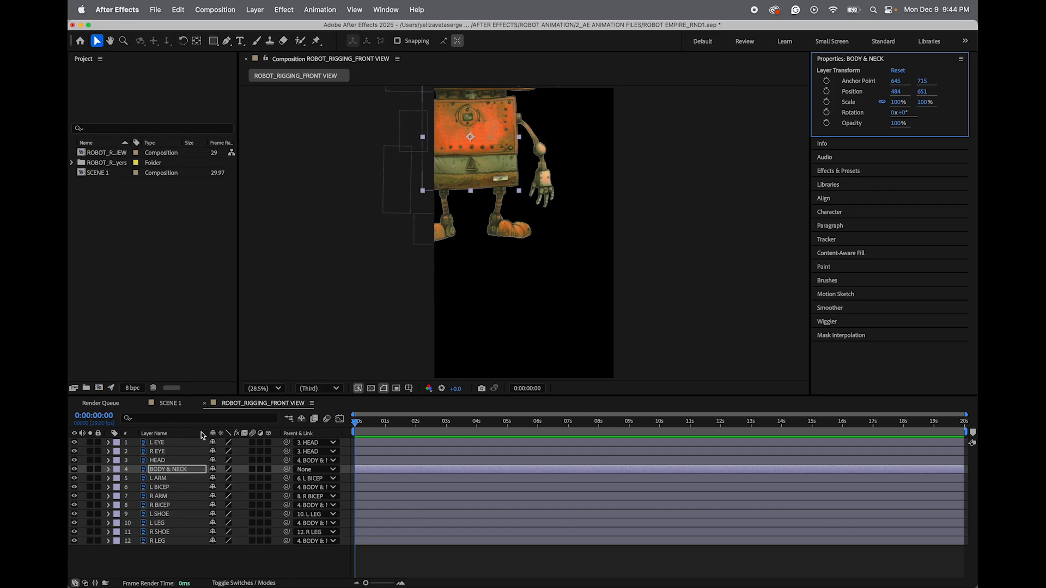
Move BODY & NECK to about 1228, 2315 so the robot fills the frame, and close the ROBOT_RIGGING_FRONT VIEW composition
left_click_drag(498, 135, 555, 263)
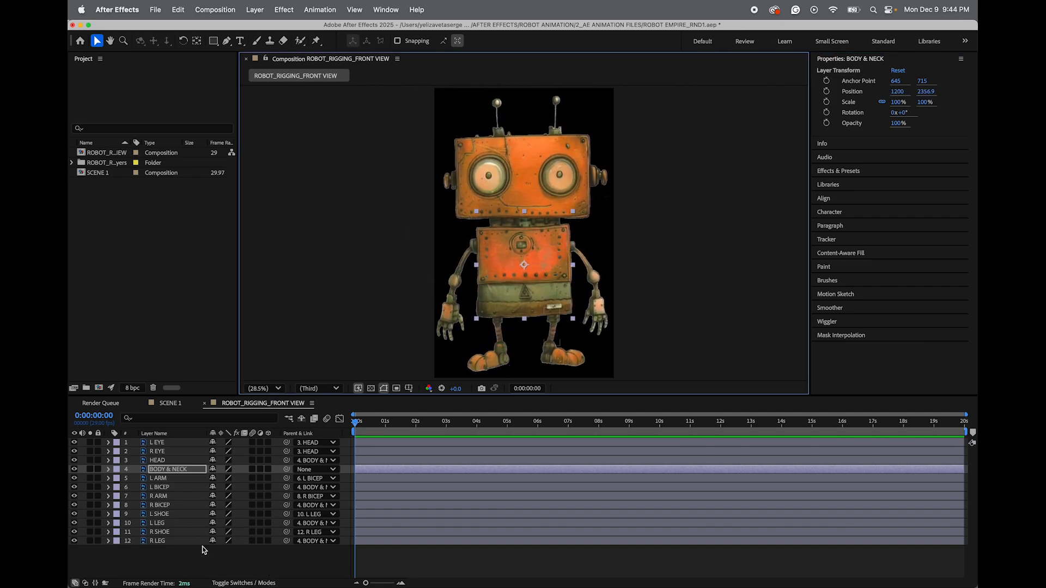
left_click_drag(555, 251, 557, 247)
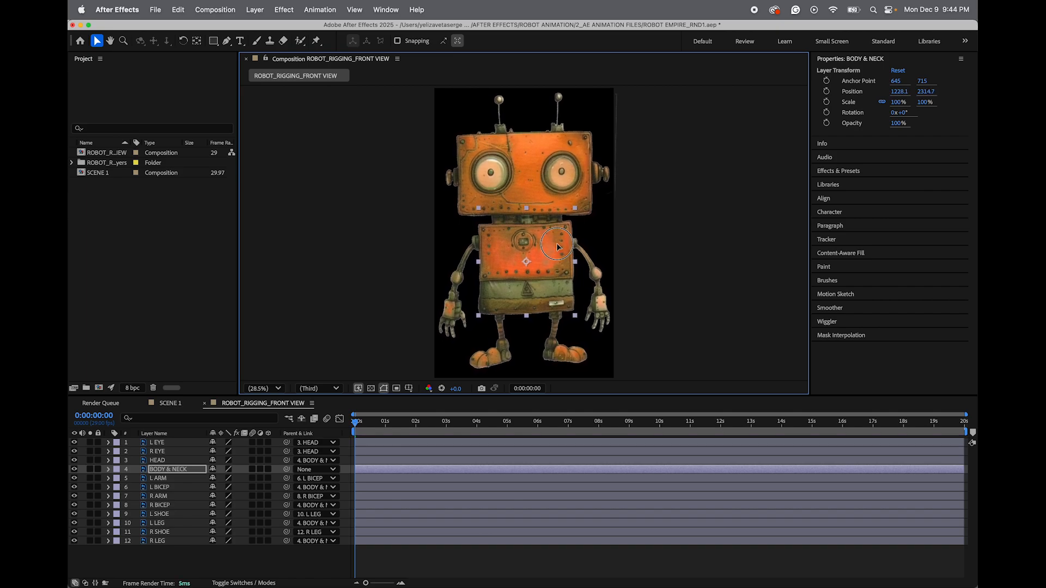
left_click(270, 219)
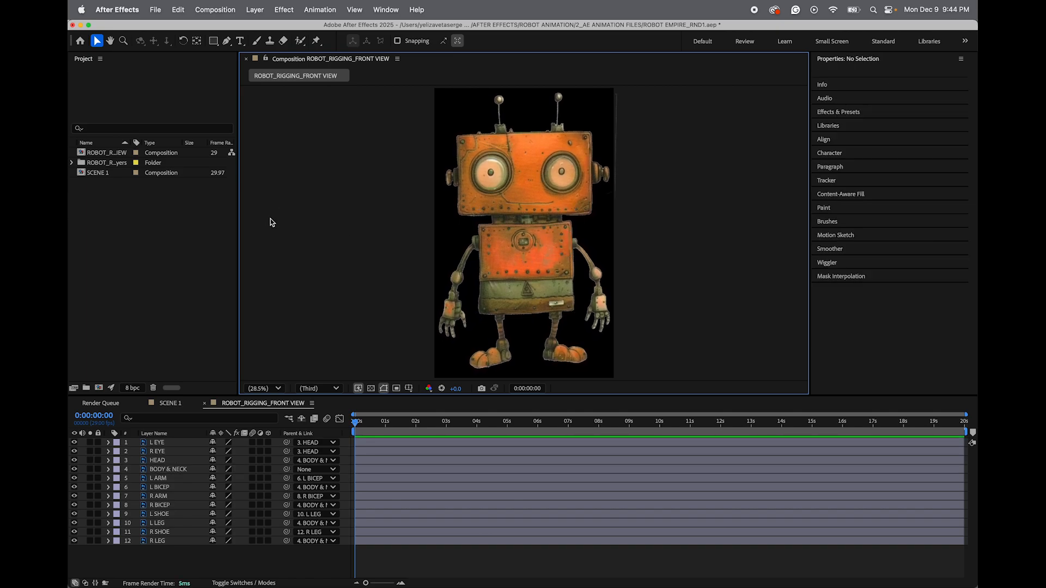
left_click(205, 404)
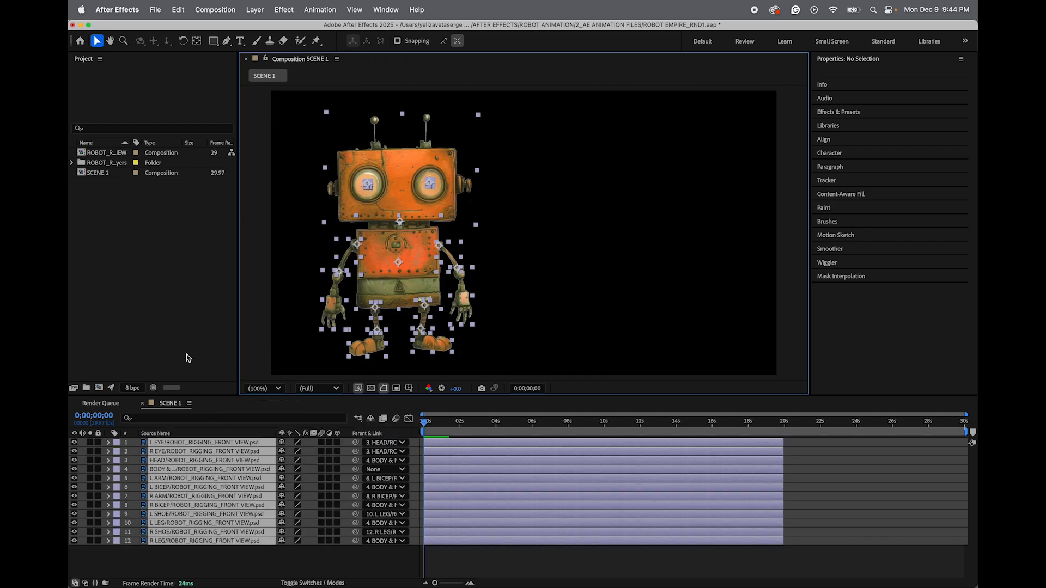
Create a project folder named 1_CHARACTER DESIGNS
right_click(100, 205)
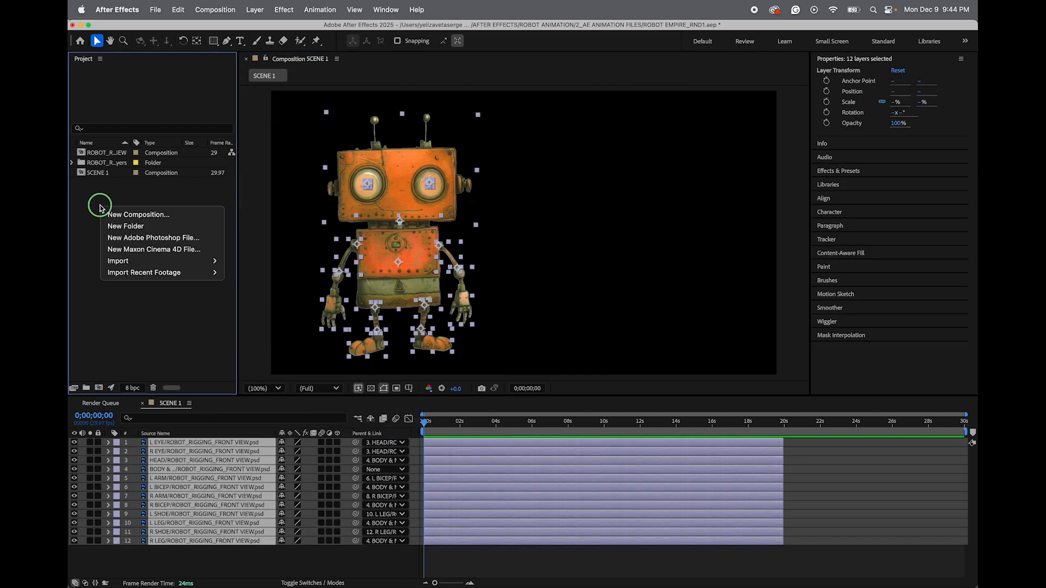
left_click(123, 226)
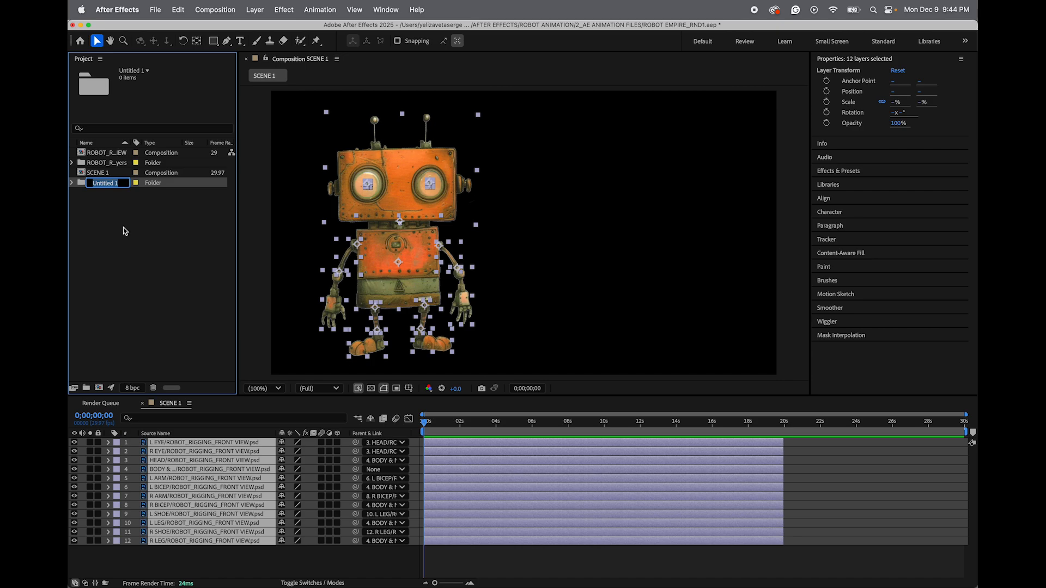
key("BackSpace")
type("1")
type("_CHARACTER DES")
type("IGNS")
key("Return")
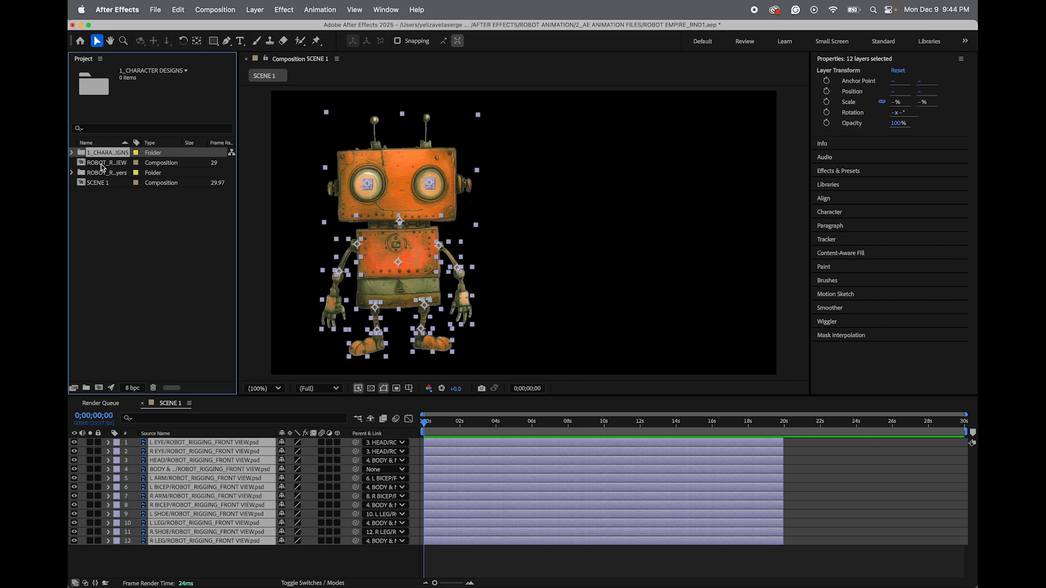
Move the robot rigging composition and its layers folder into 1_CHARACTER DESIGNS and expand that folder
left_click(102, 173)
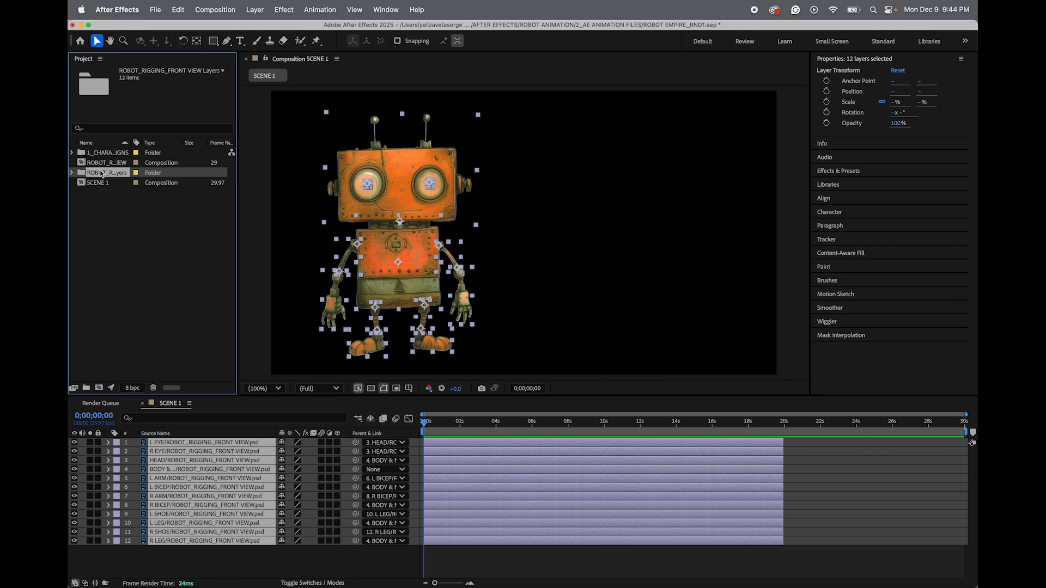
left_click(101, 165, "shift")
left_click_drag(102, 165, 82, 154)
left_click(72, 153)
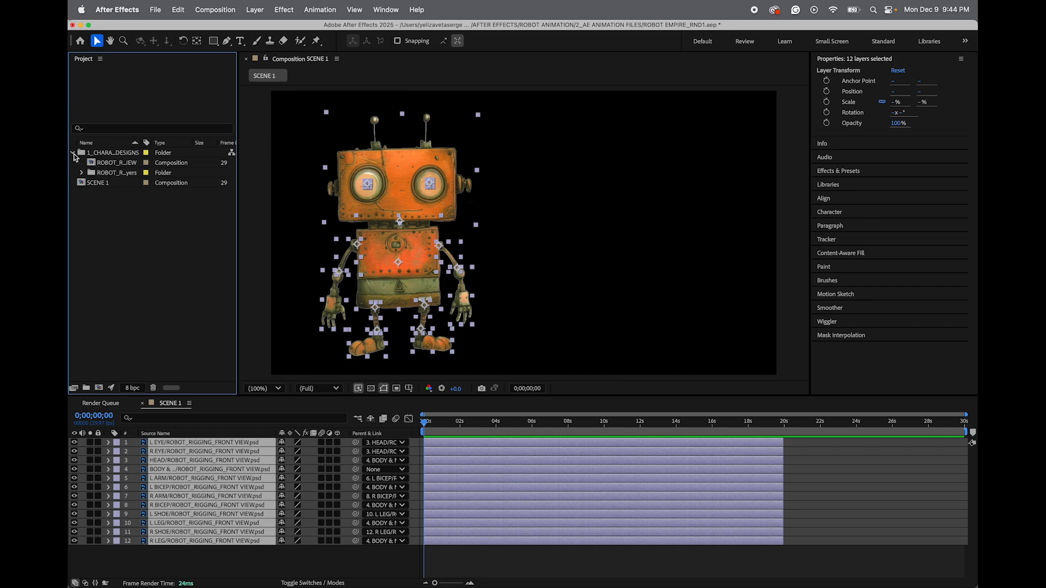
left_click(73, 154)
left_click(72, 153)
Reopen the ROBOT_RIGGING_FRONT VIEW composition and inspect its R SHOE and L BICEP layers
double_click(112, 163)
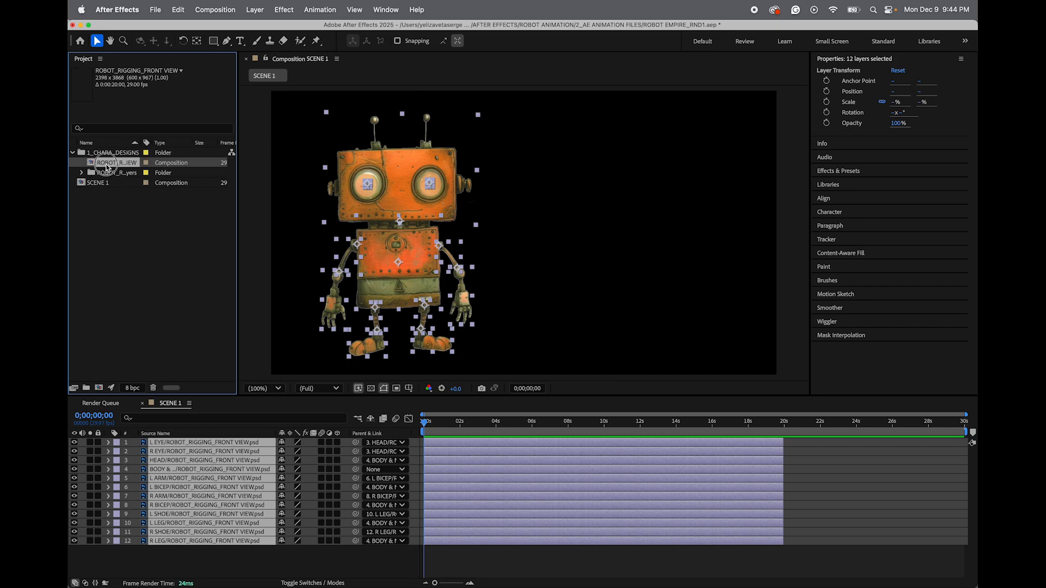
left_click(197, 496)
left_click(204, 531)
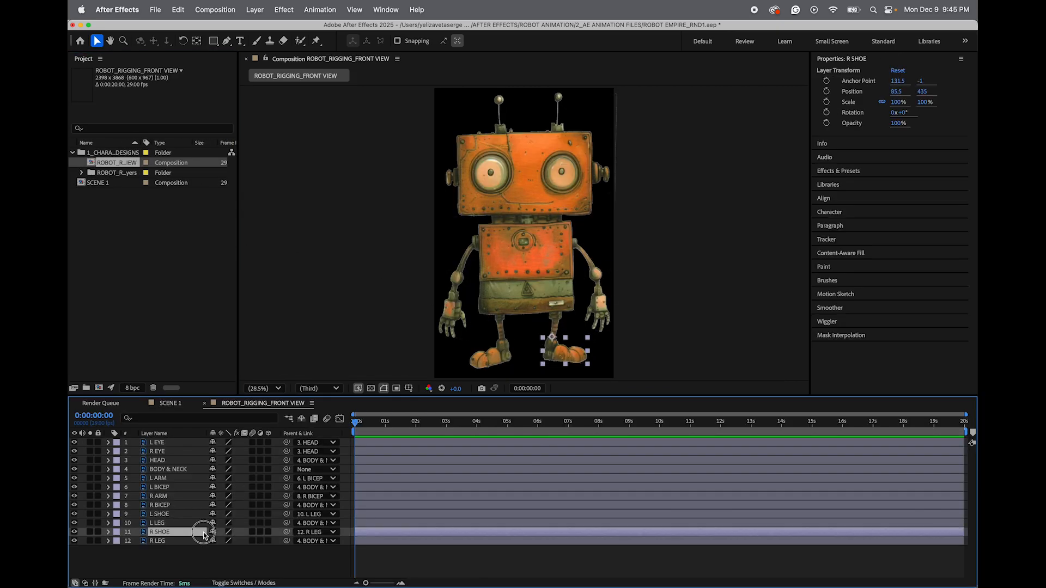
left_click(202, 487)
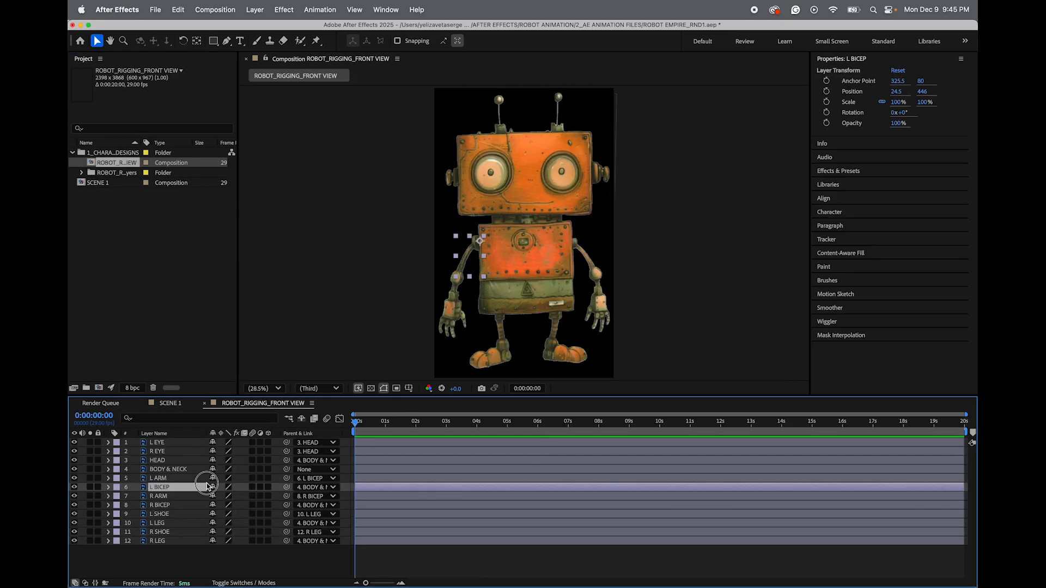
Collapse the 1_CHARACTER DESIGNS folder and return to the SCENE 1 composition with no layers selected
left_click(72, 153)
left_click(94, 163)
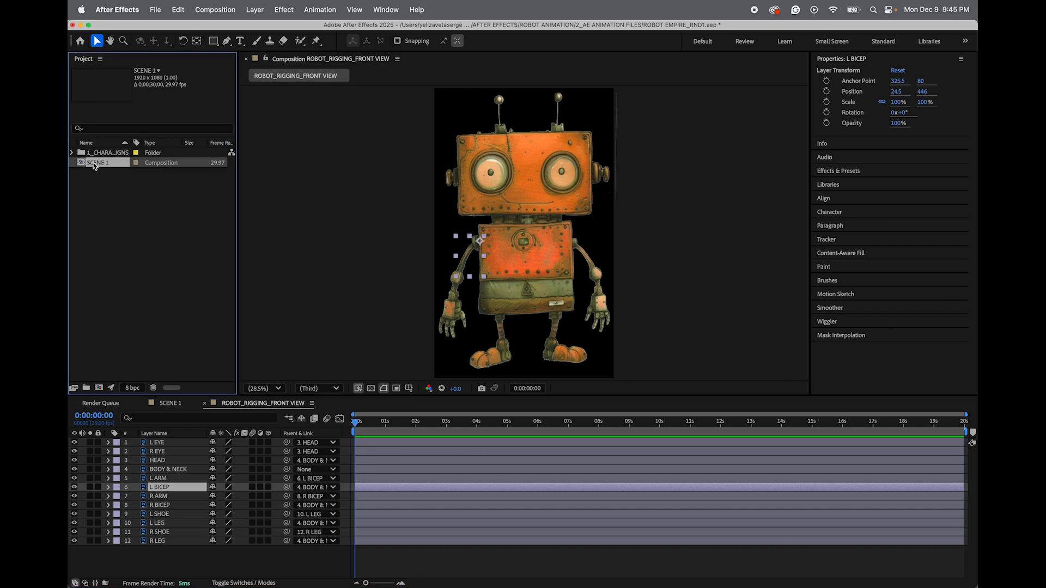
left_click(195, 570)
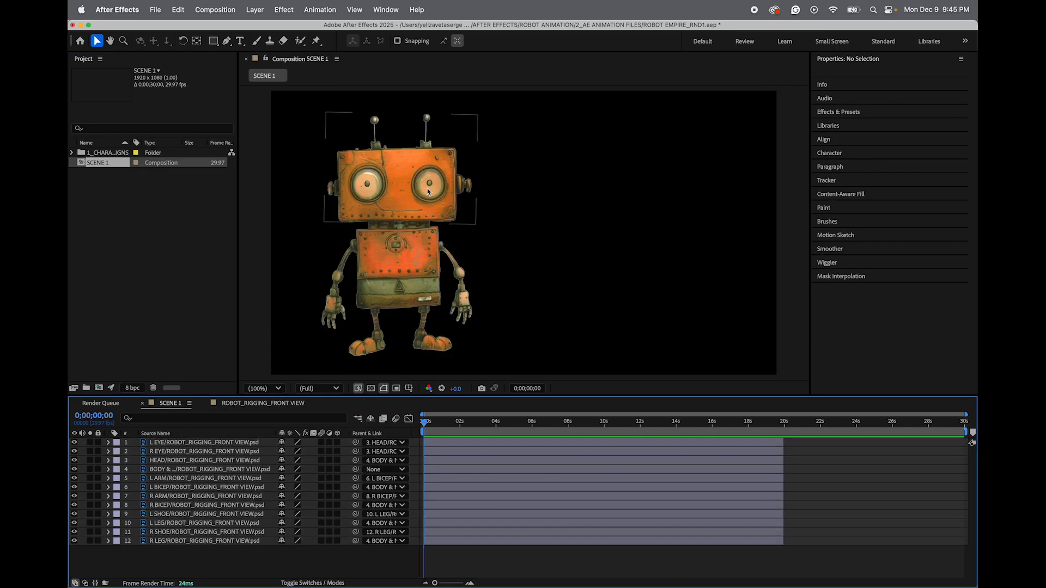